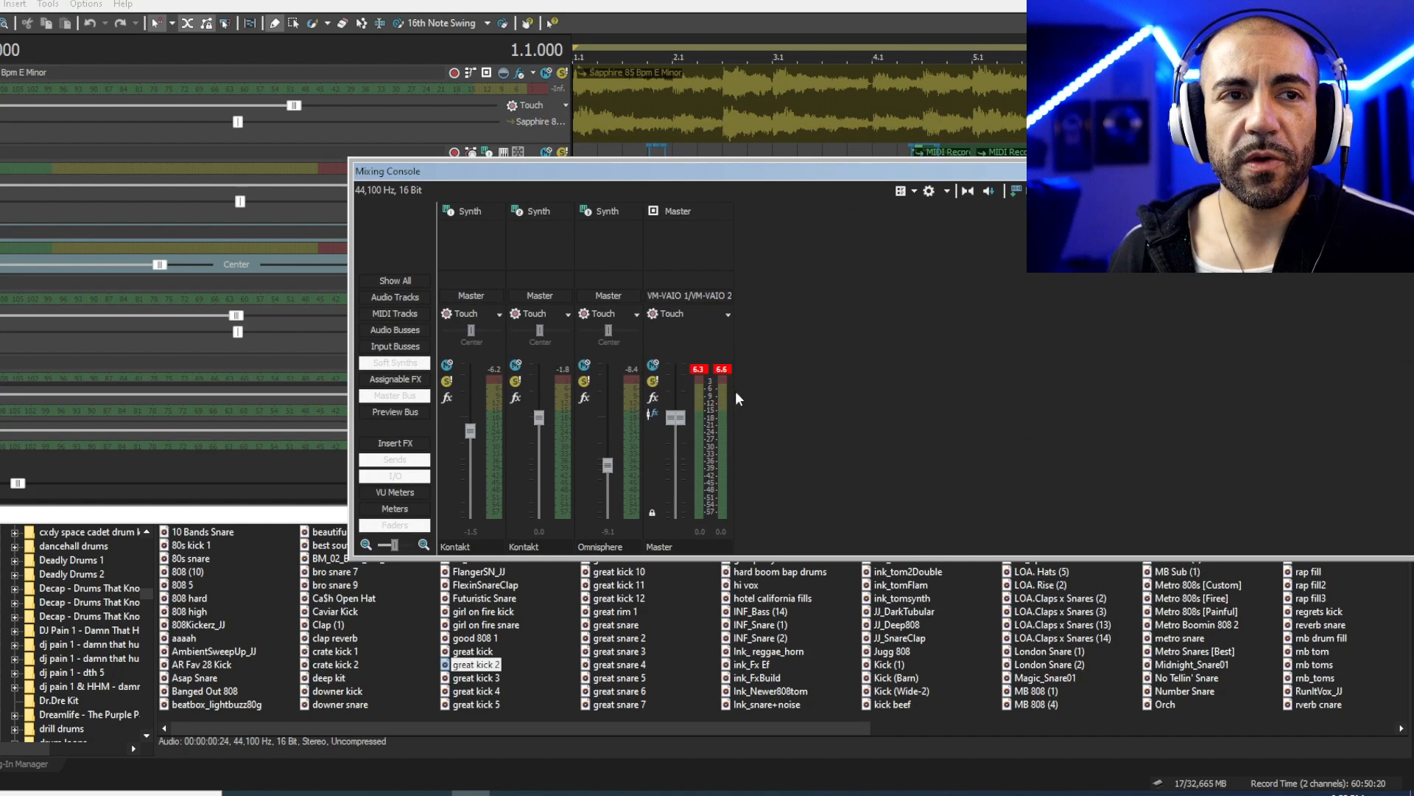
- Close the mixing console and play the beat with the Sapphire and MIDI clips selected
{"action": "left_click", "coordinate": [1400, 171]}
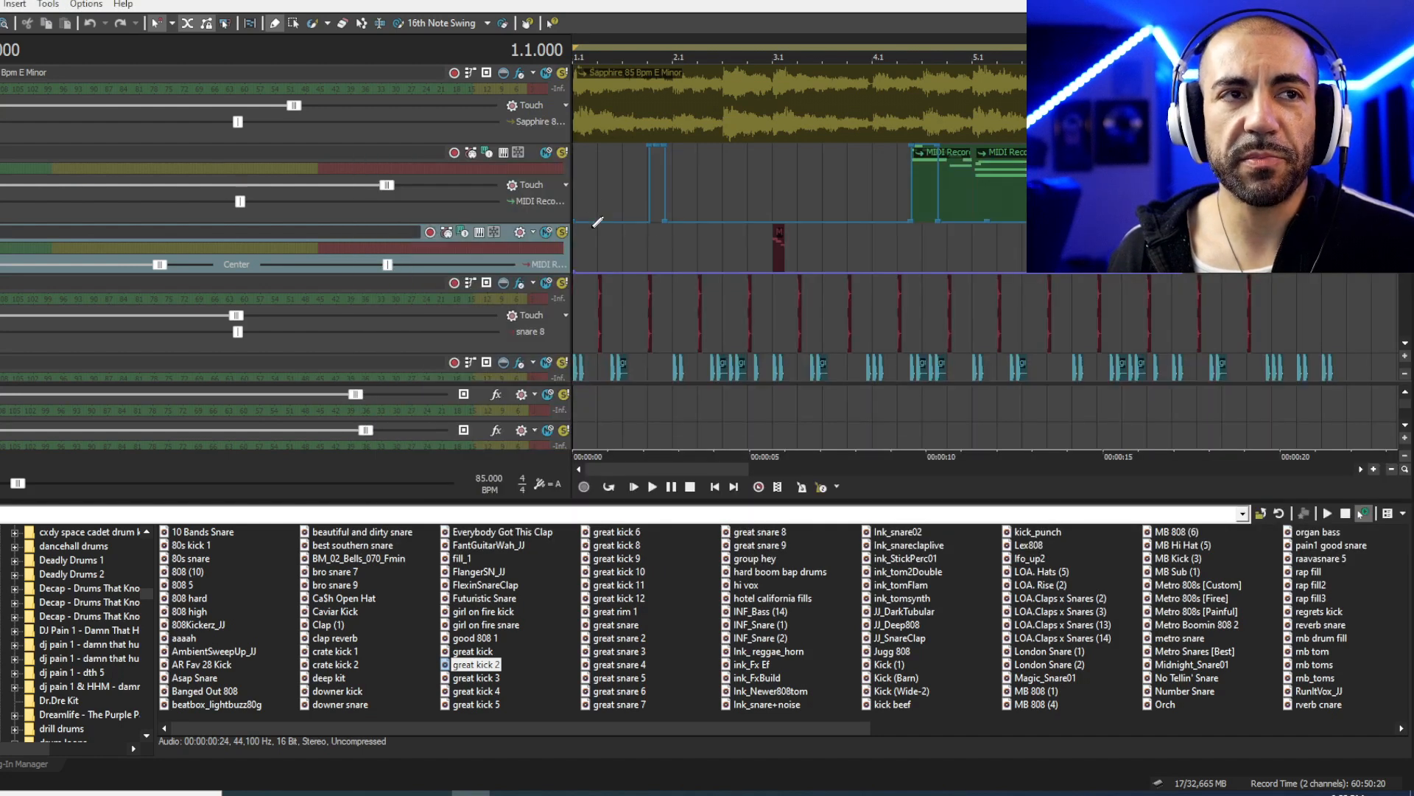
{"action": "left_click", "coordinate": [624, 197]}
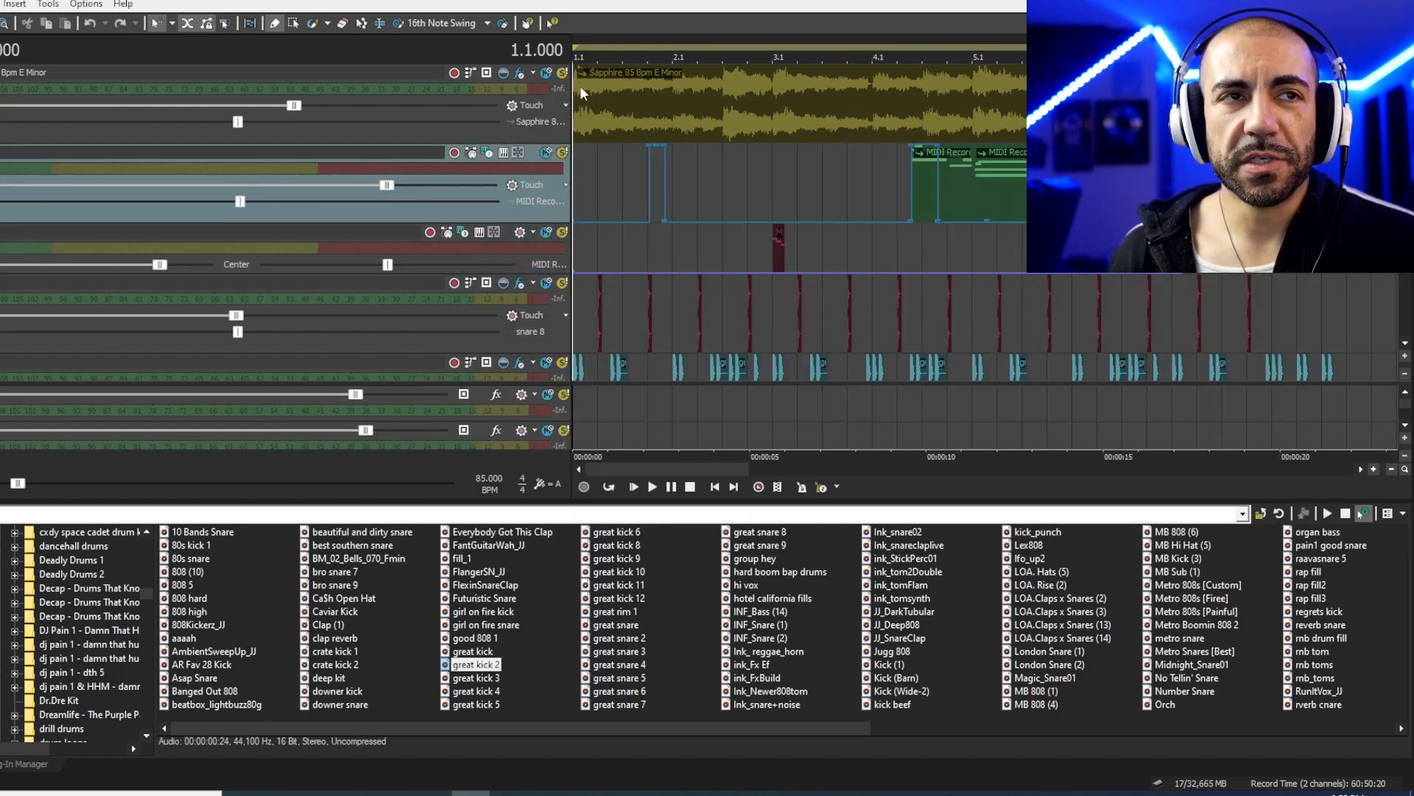
{"action": "left_click", "coordinate": [595, 114]}
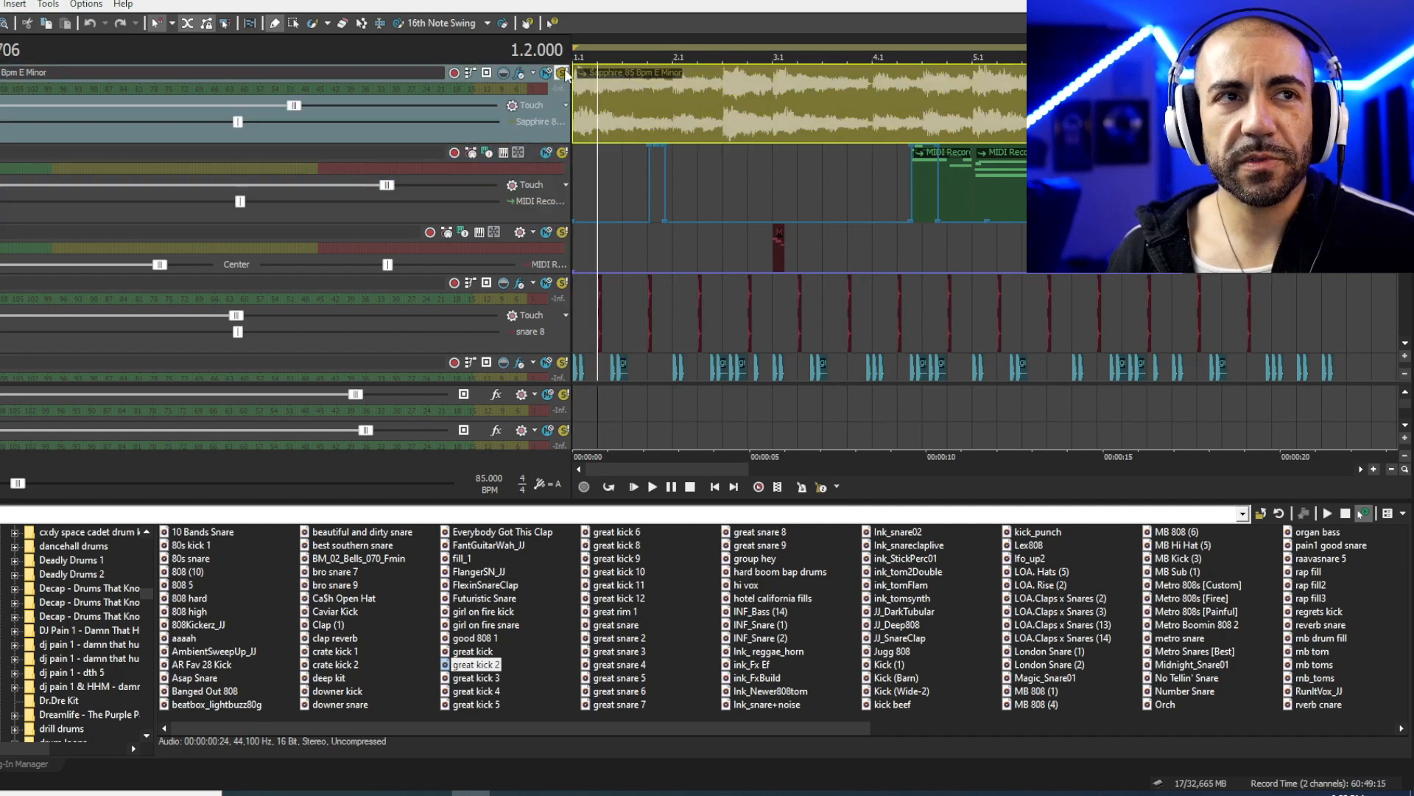
{"action": "key", "text": "space"}
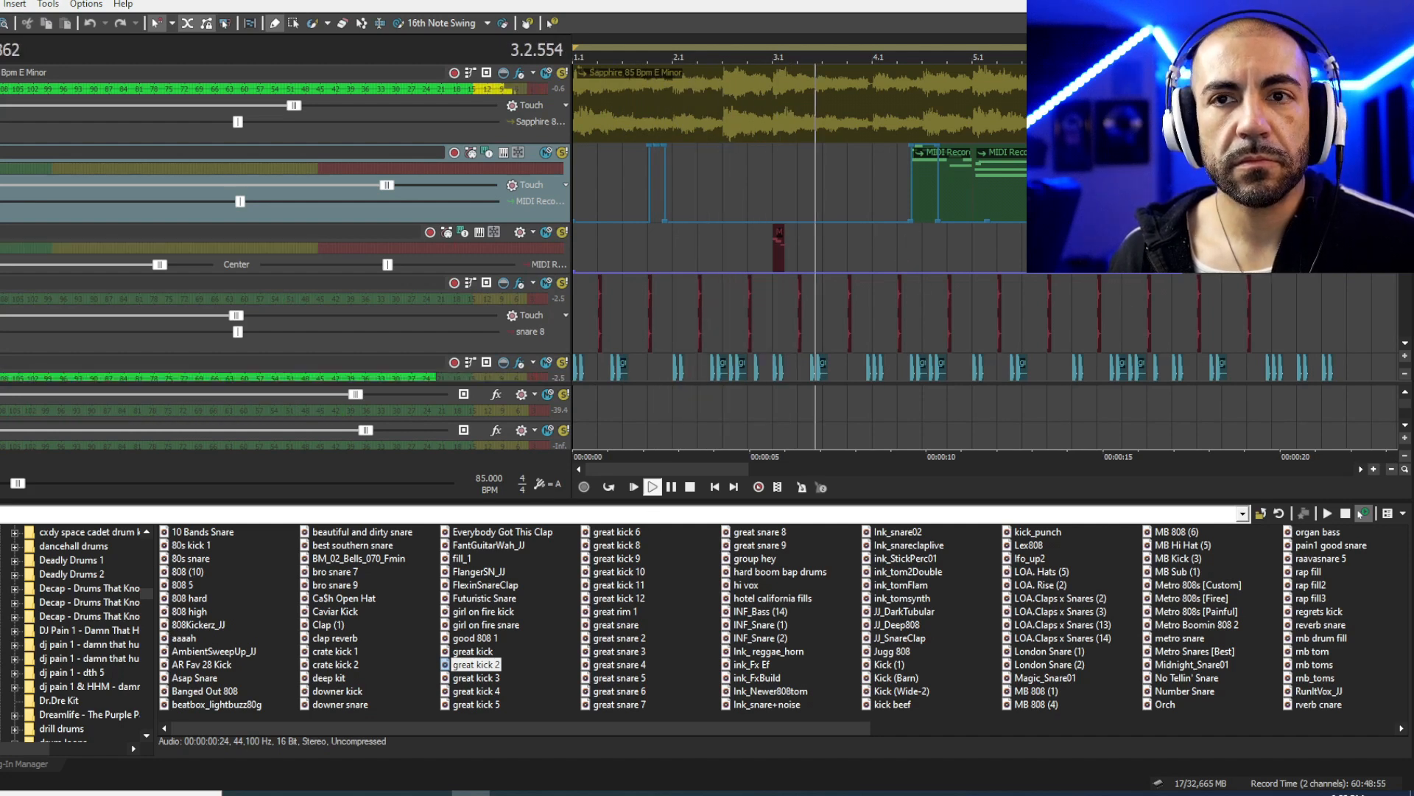
{"action": "left_click", "coordinate": [971, 207]}
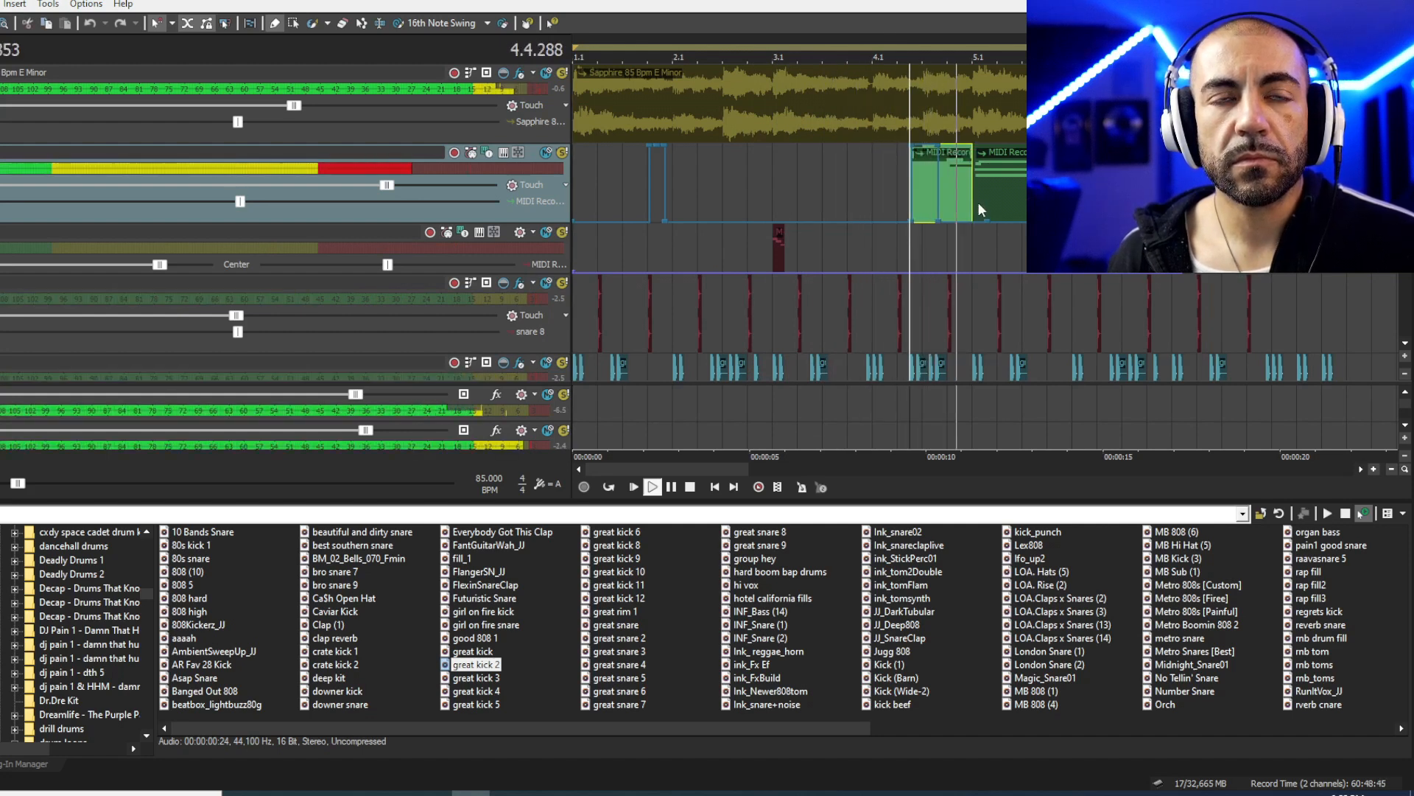
{"action": "key", "text": "space"}
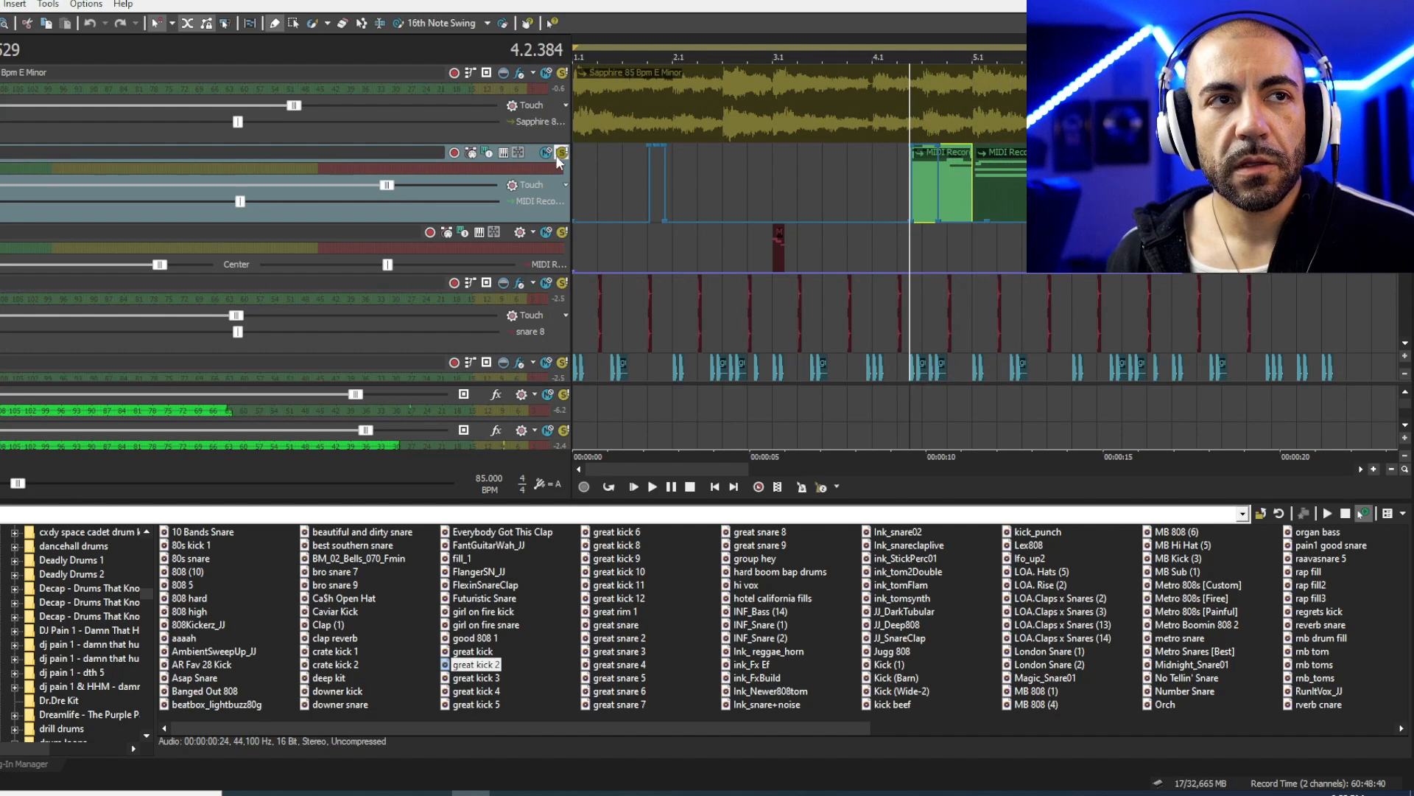
- Play with the second MIDI track soloed, then un-solo it and zoom the timeline out
{"action": "left_click", "coordinate": [561, 154]}
{"action": "key", "text": "space"}
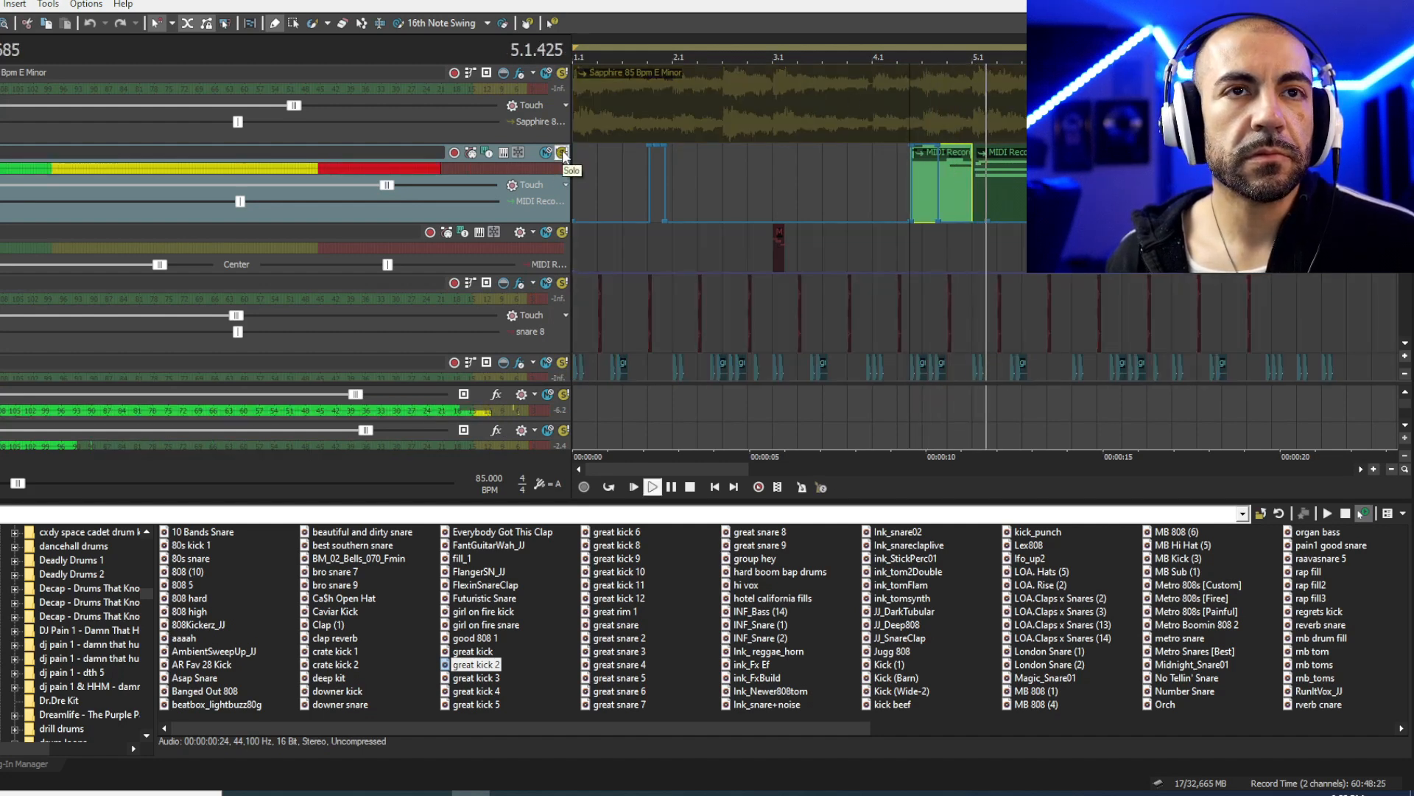
{"action": "left_click", "coordinate": [562, 153]}
{"action": "key", "text": "space"}
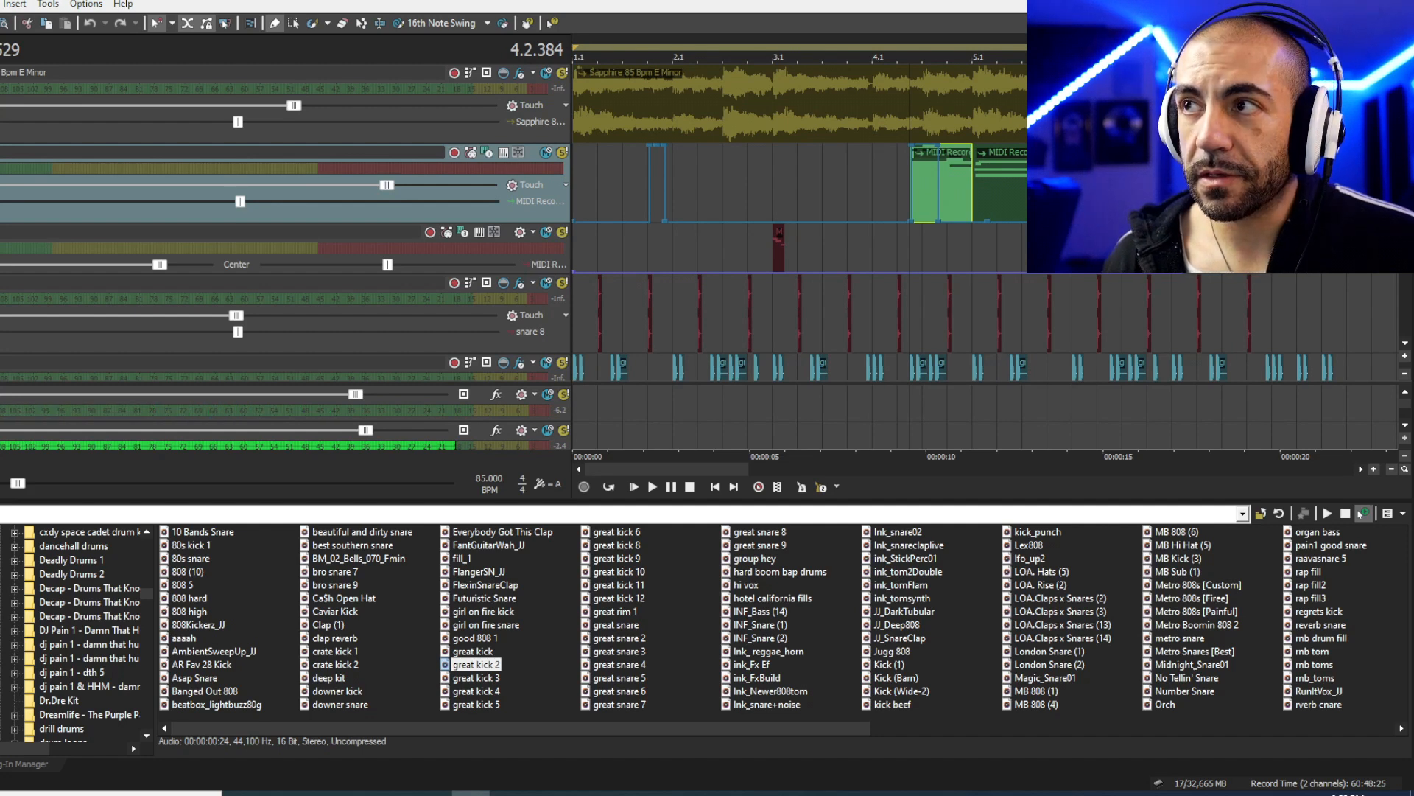
{"action": "scroll", "coordinate": [1404, 290], "scroll_direction": "down", "scroll_amount": 5}
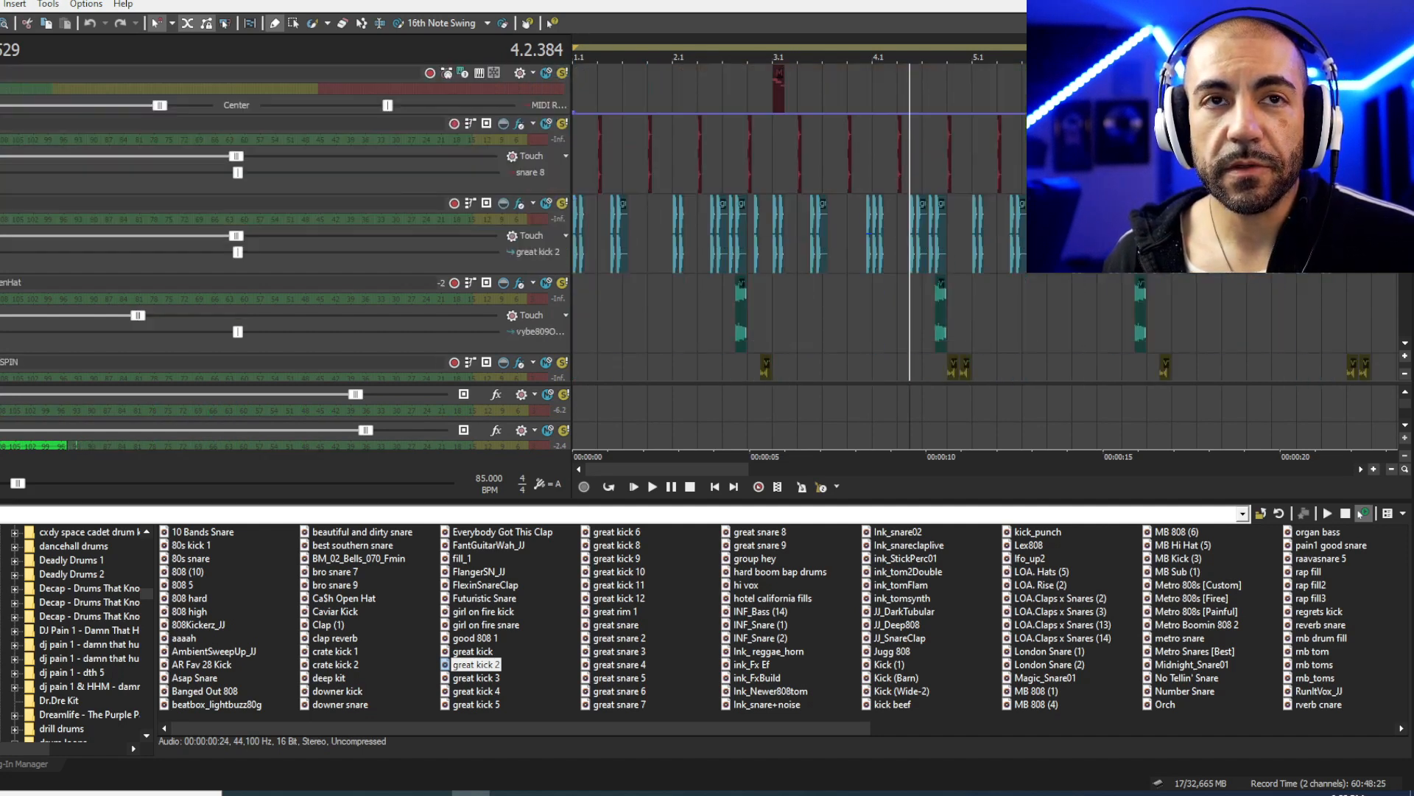
{"action": "key", "text": "Down"}
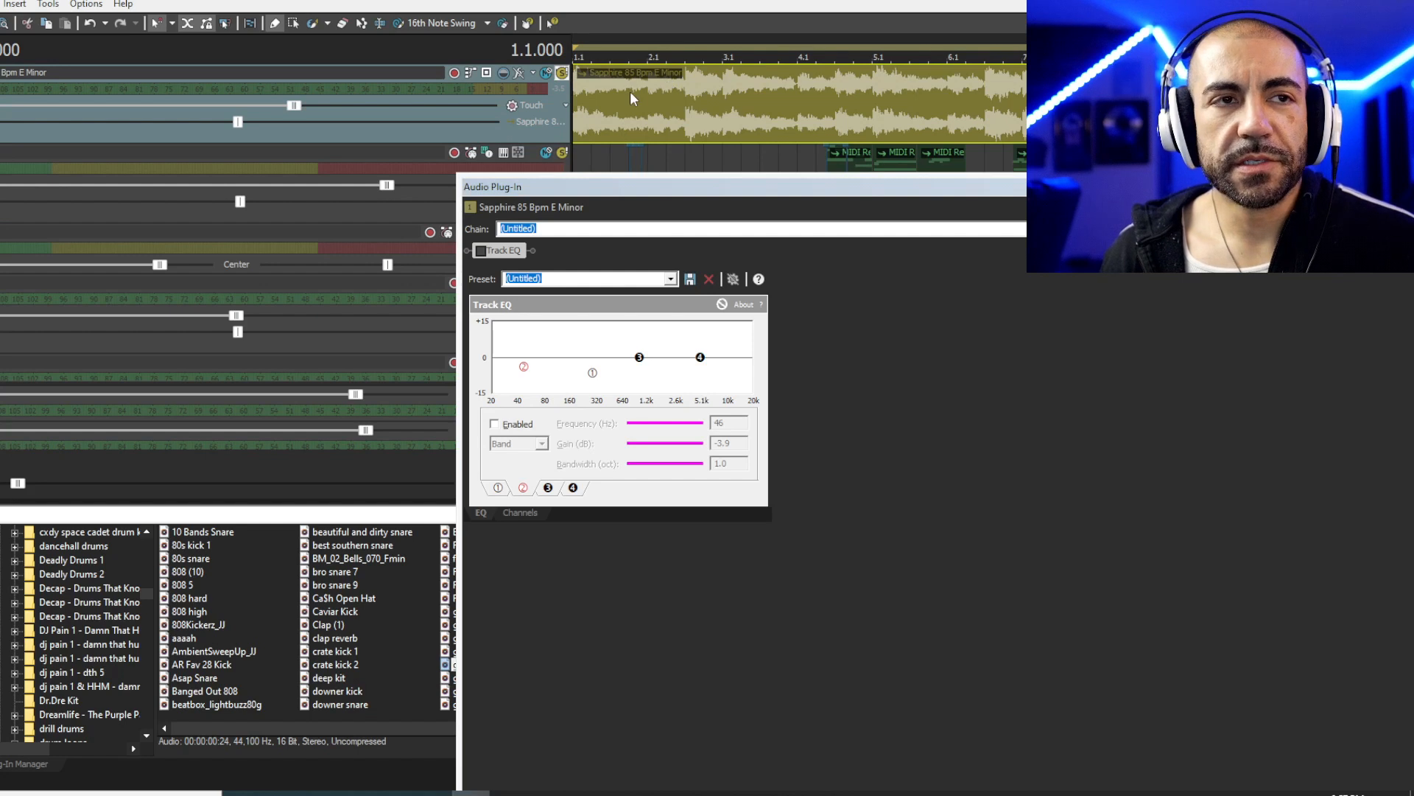
- Add a low shelf cut (about 388 Hz, -8.5 dB) to the Sapphire sample's Track EQ
{"action": "key", "text": "space"}
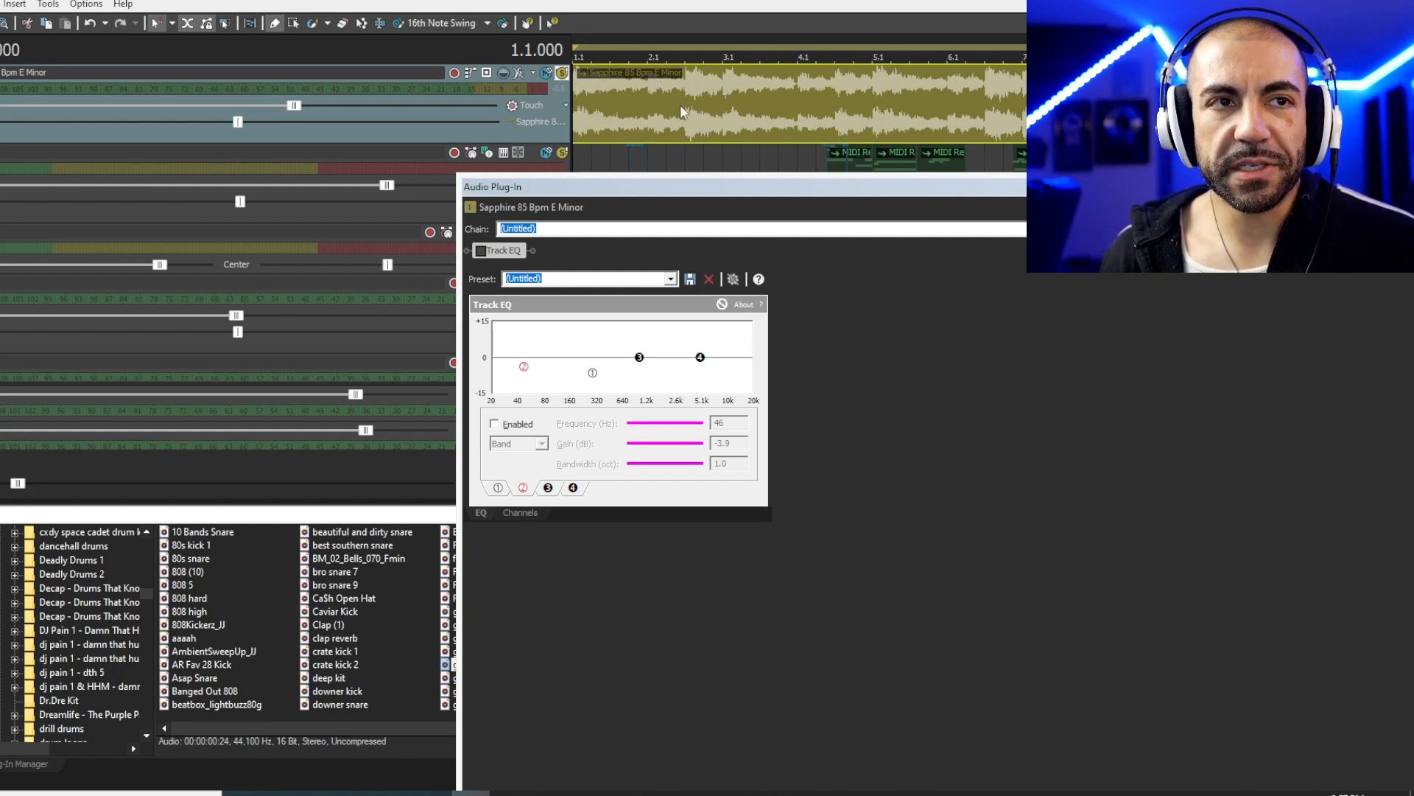
{"action": "key", "text": "space"}
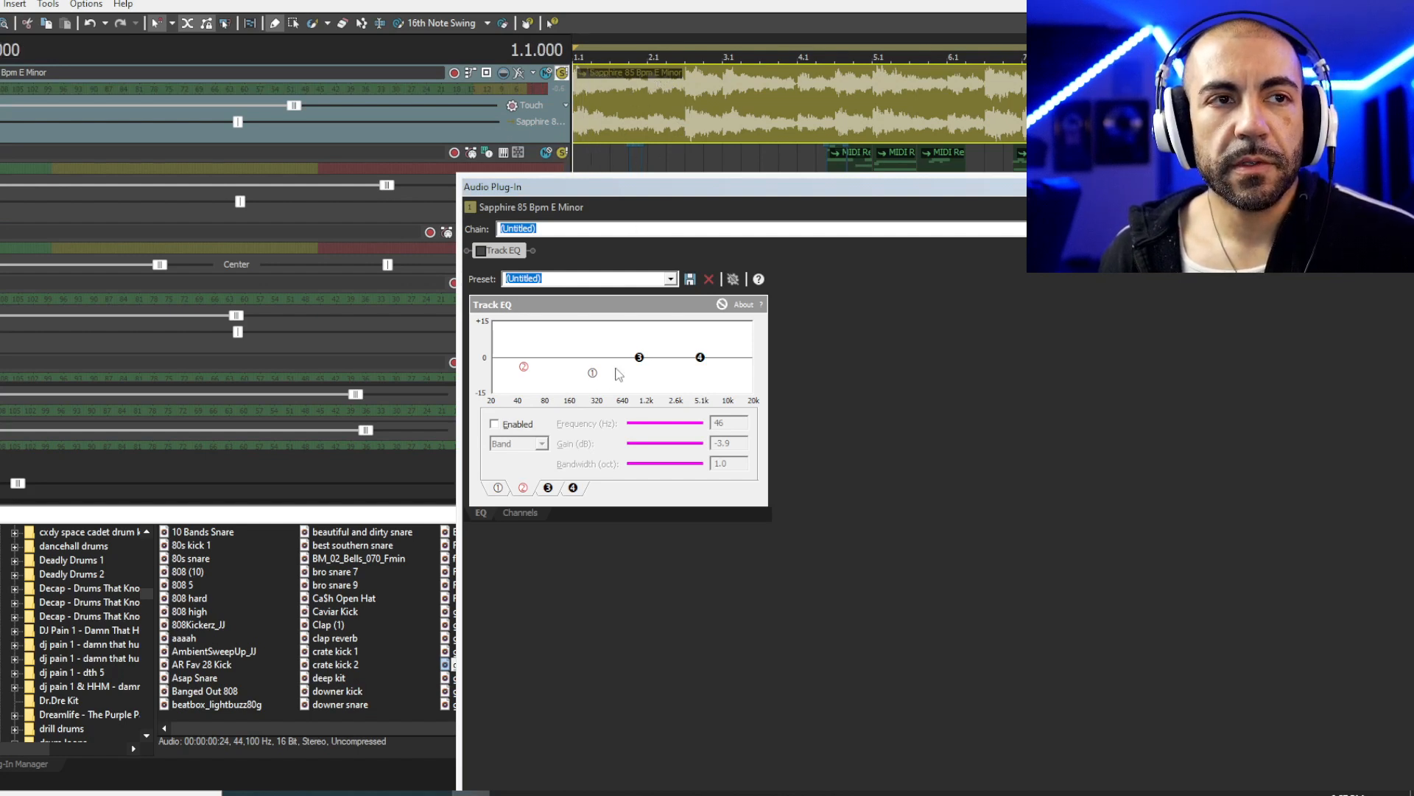
{"action": "mouse_move", "coordinate": [596, 377]}
{"action": "left_mouse_down"}
{"action": "mouse_move", "coordinate": [520, 383]}
{"action": "mouse_move", "coordinate": [608, 380]}
{"action": "left_mouse_up"}
{"action": "key", "text": "space"}
{"action": "left_click", "coordinate": [719, 87]}
{"action": "key", "text": "space"}
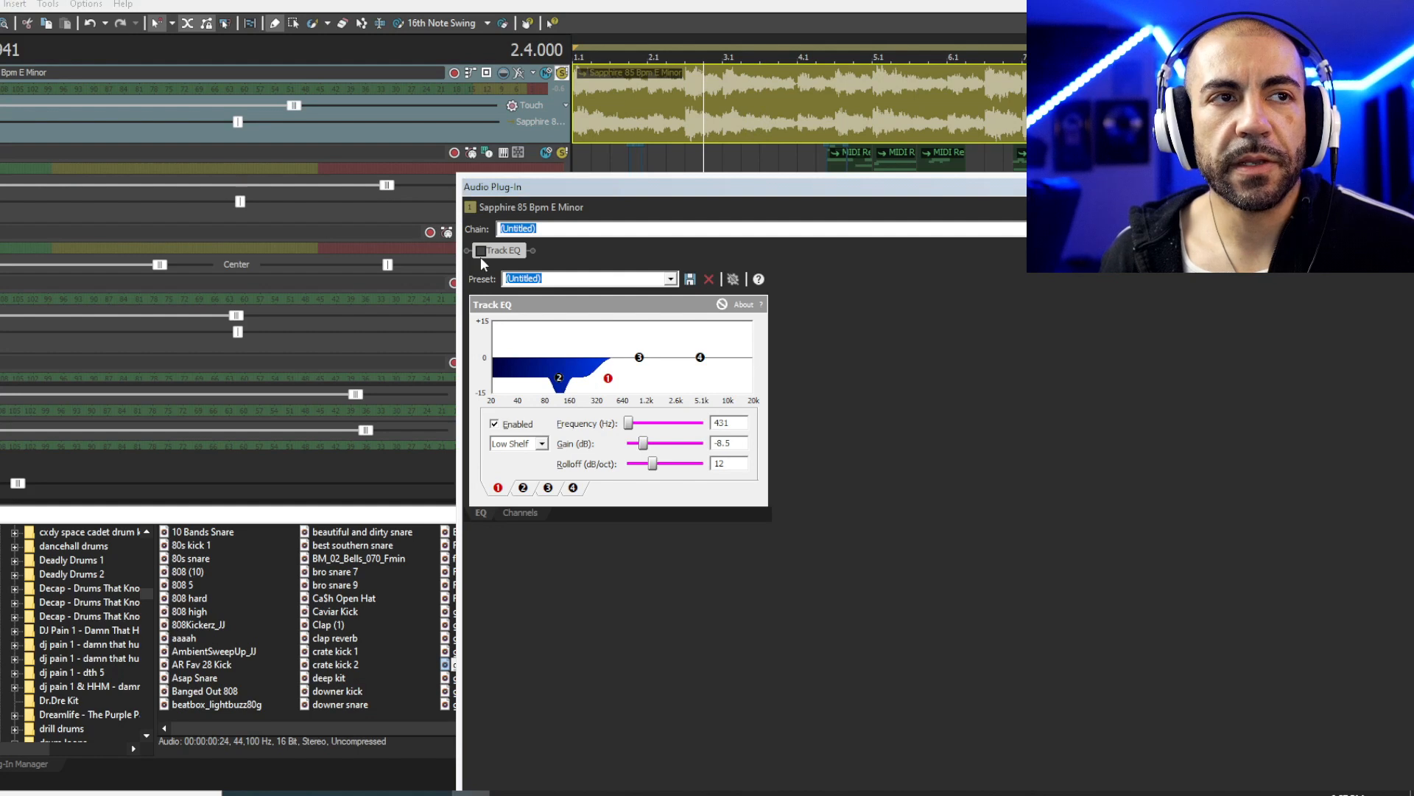
- Enable the Track EQ and dip the second band near 69 Hz, comparing from the song start
{"action": "left_click", "coordinate": [481, 252]}
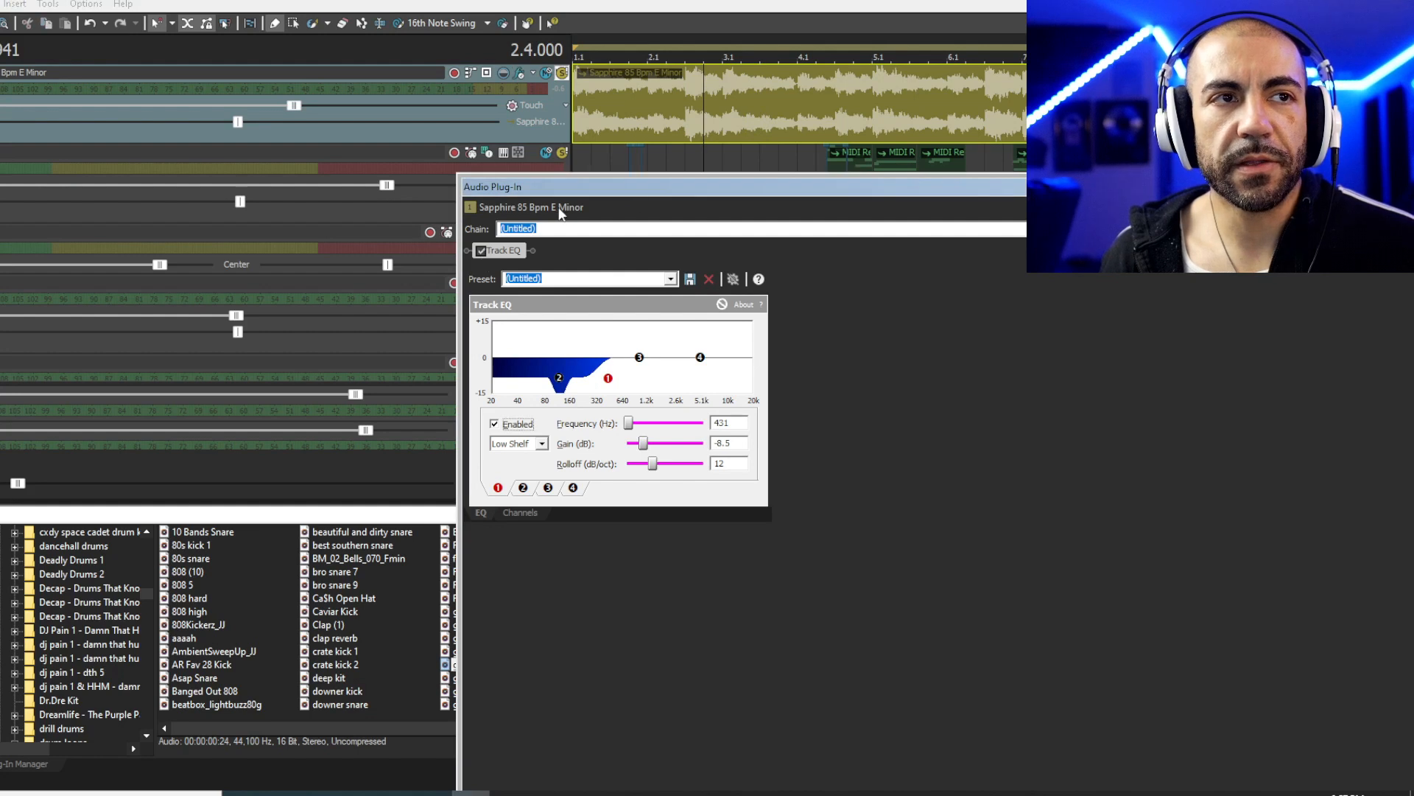
{"action": "left_click", "coordinate": [574, 141]}
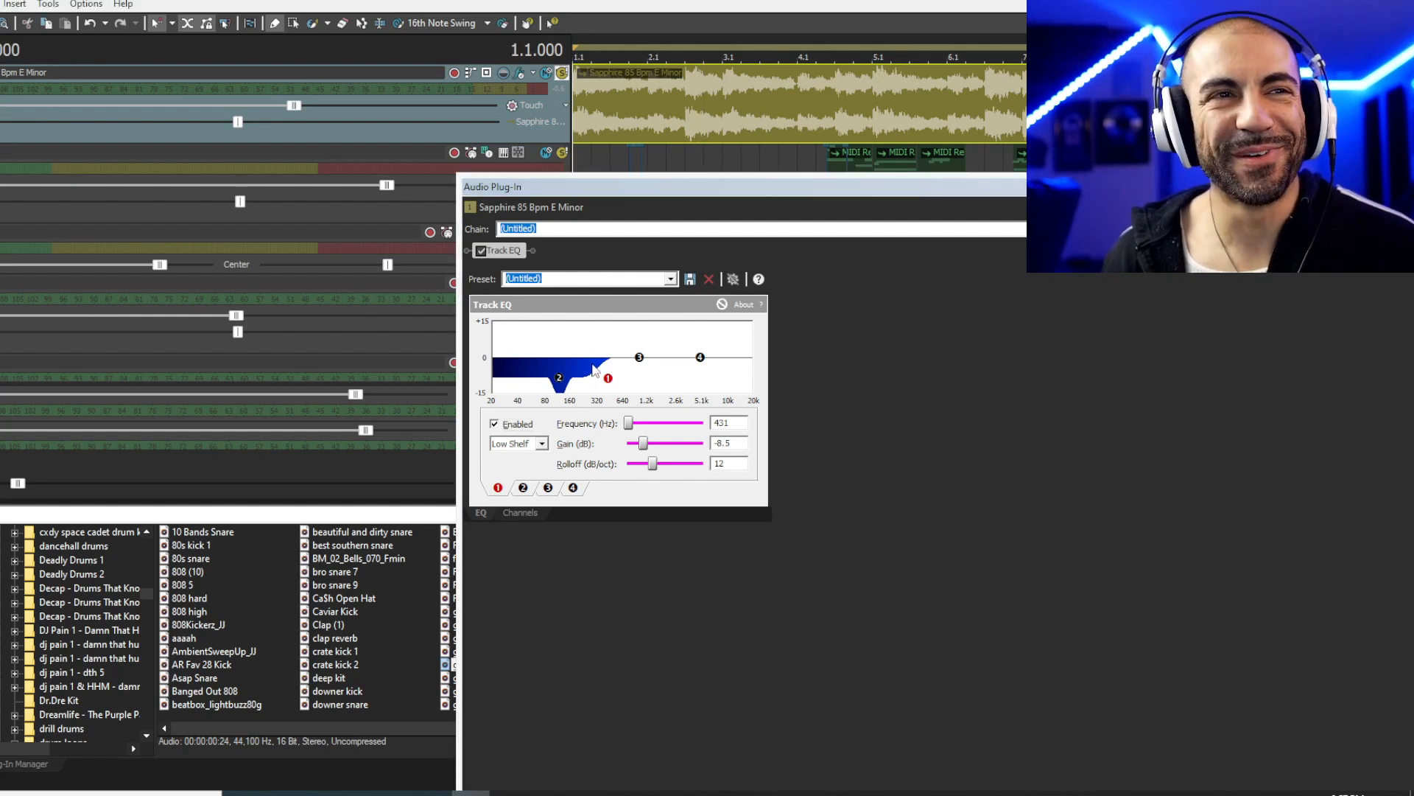
{"action": "key", "text": "space"}
{"action": "left_click_drag", "start_coordinate": [560, 381], "coordinate": [605, 379]}
{"action": "left_click", "coordinate": [657, 90]}
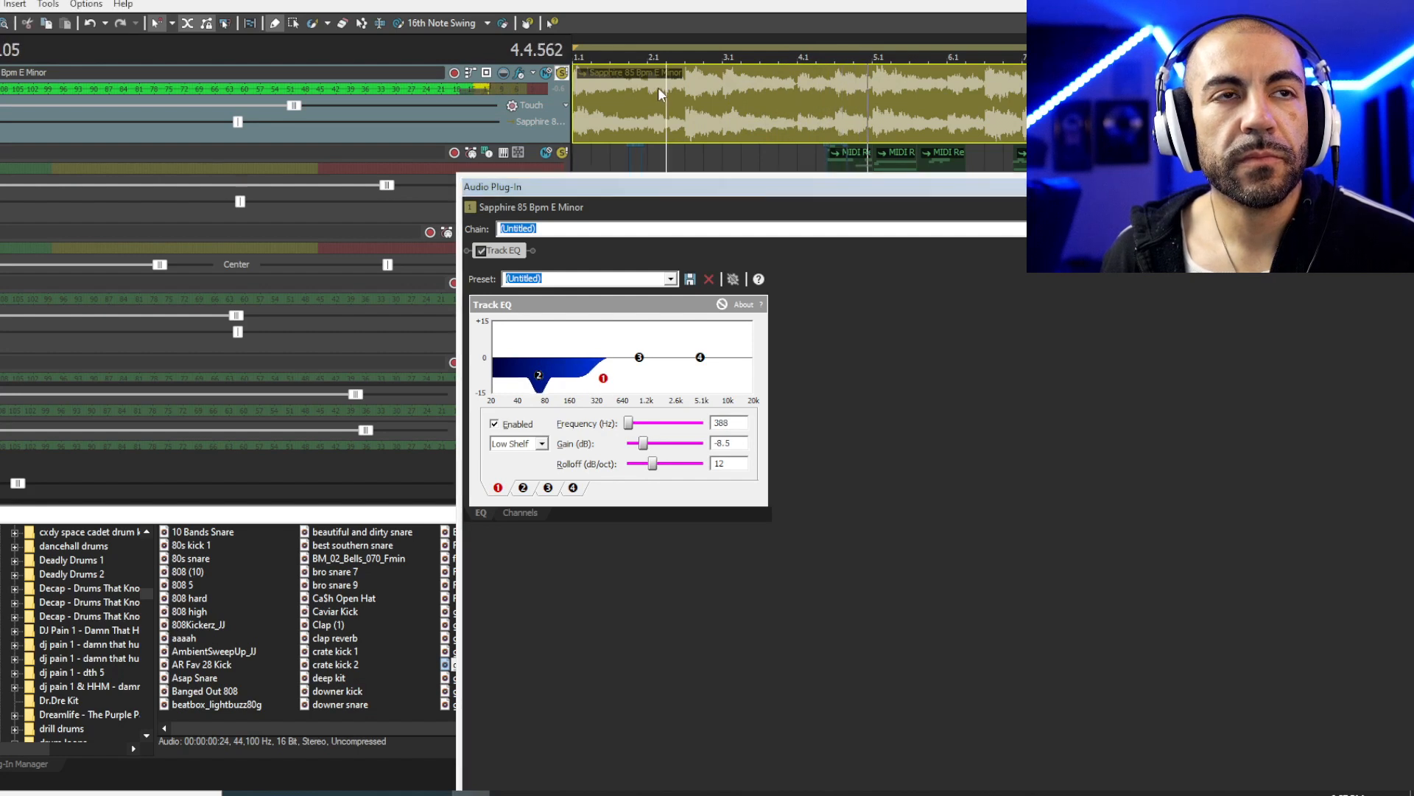
{"action": "key", "text": "space"}
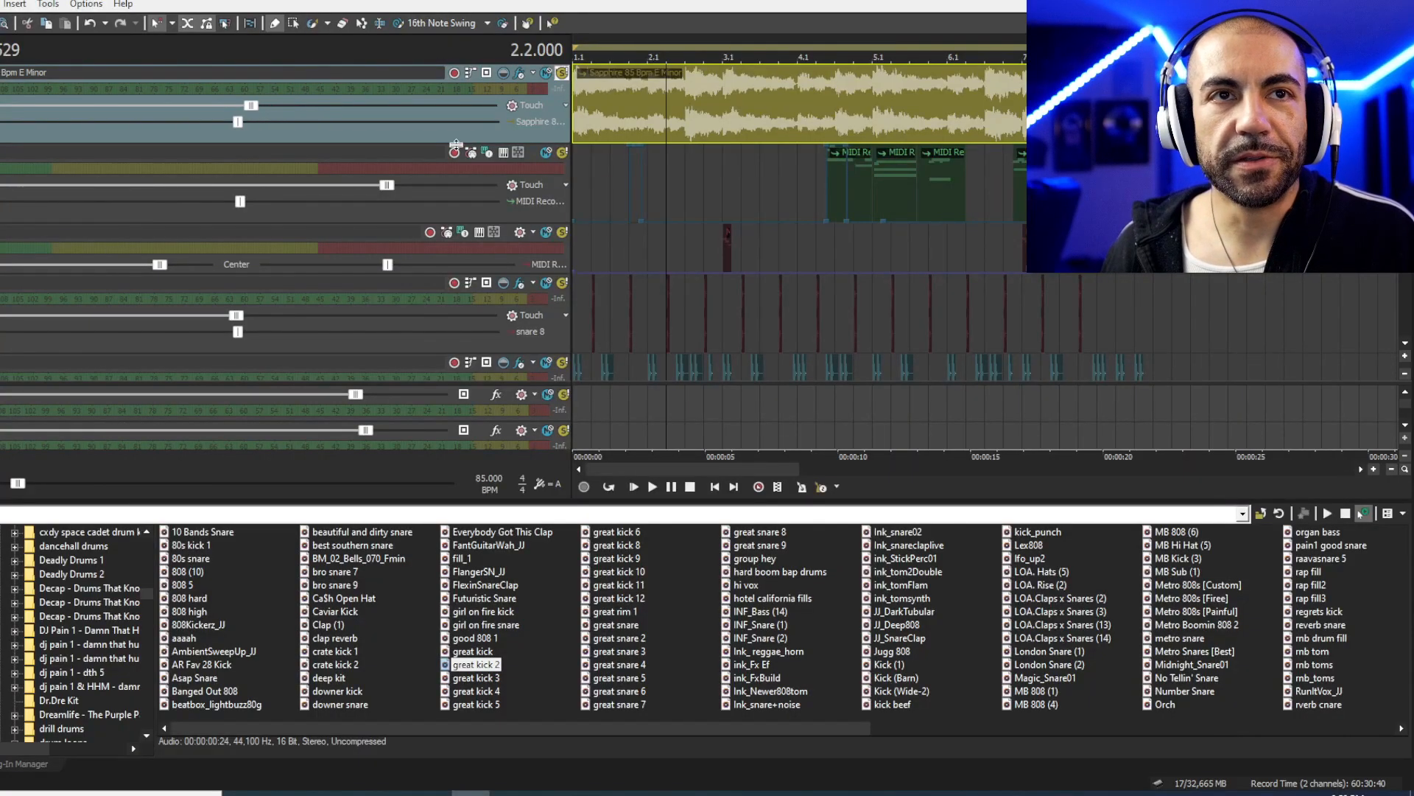
- Show the MIDI track's automation envelope and play it from bar 4 (4.2.384)
{"action": "left_click", "coordinate": [562, 152]}
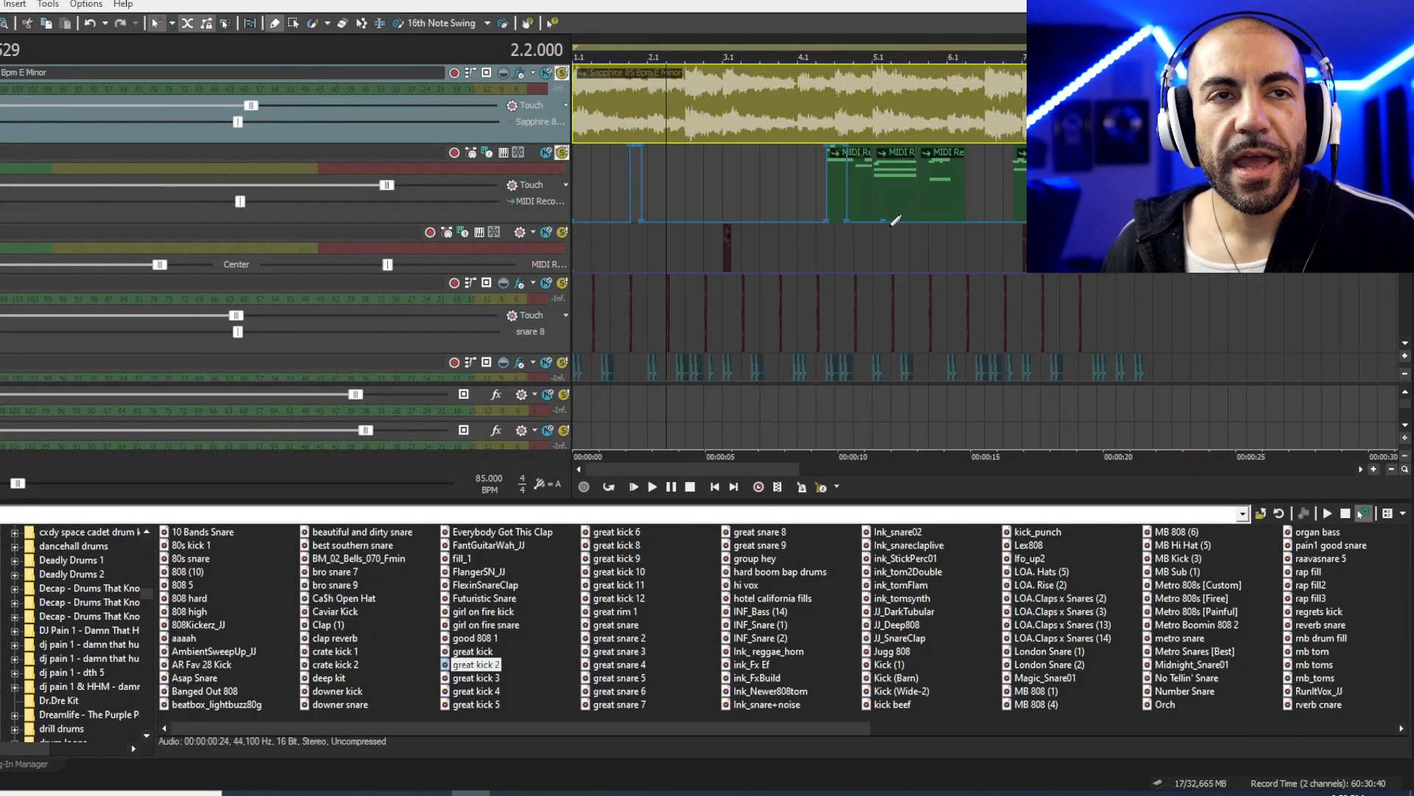
{"action": "left_click", "coordinate": [824, 196]}
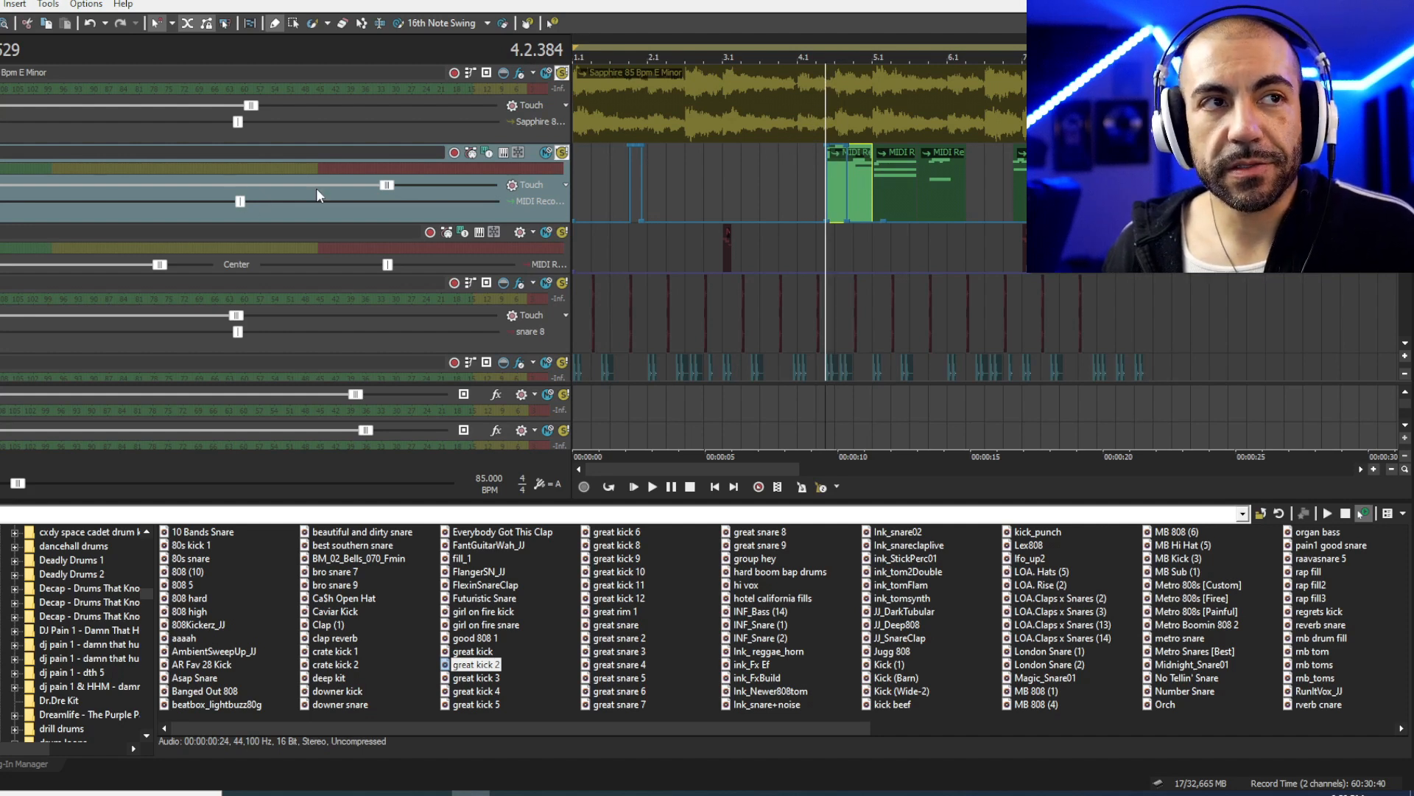
{"action": "key", "text": "space"}
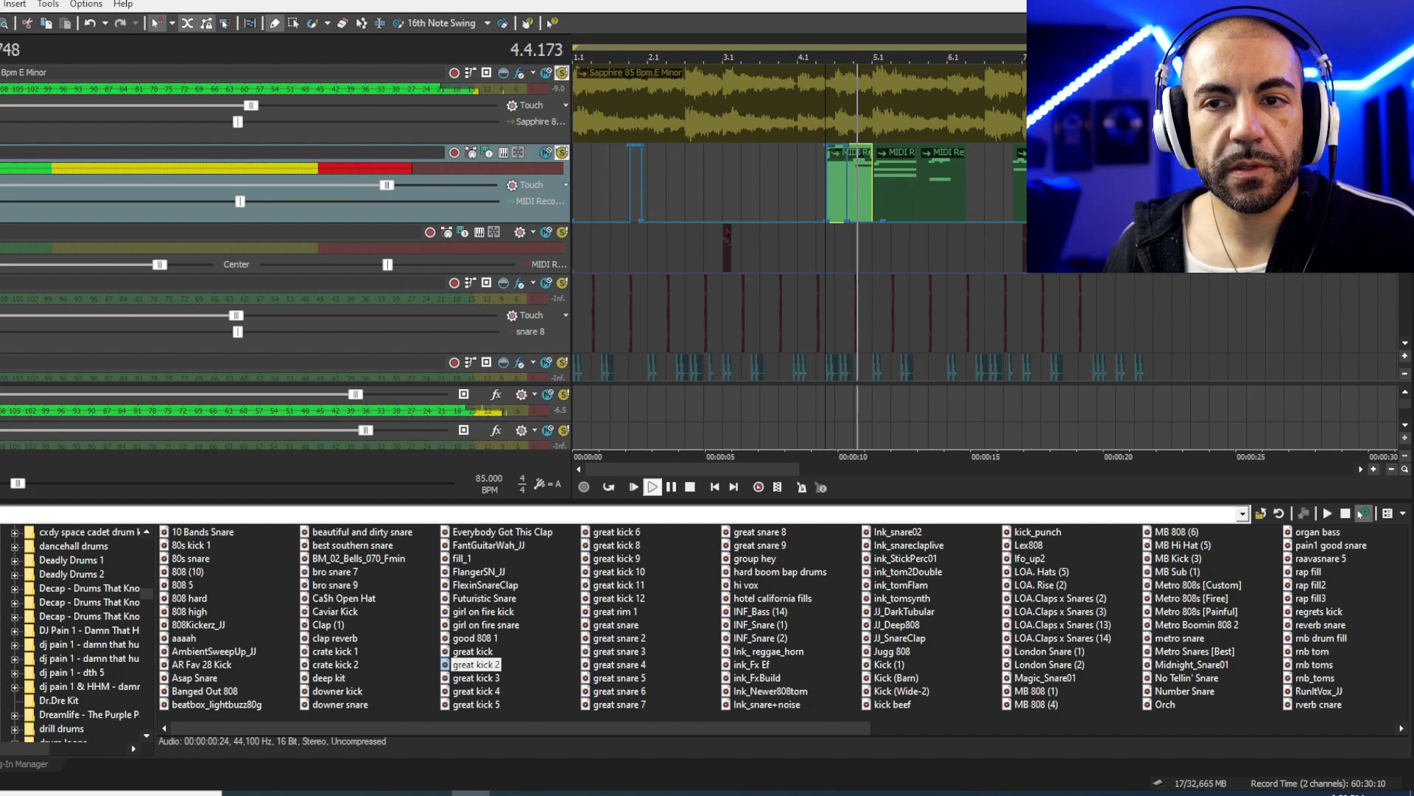
{"action": "key", "text": "space"}
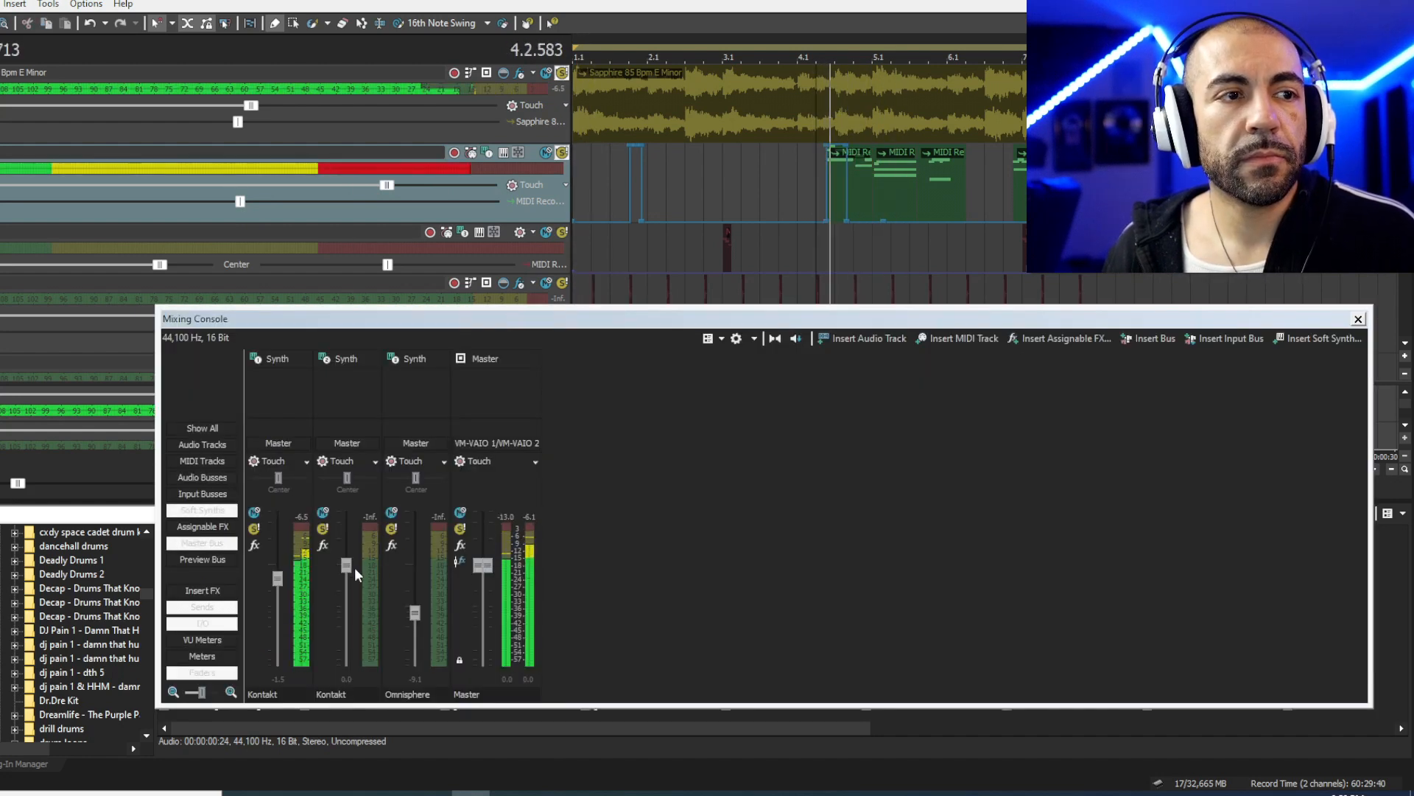
- Lower the first Kontakt fader and give its Track EQ a 413 Hz, -9.1 dB low shelf
{"action": "left_click_drag", "start_coordinate": [277, 578], "coordinate": [285, 593]}
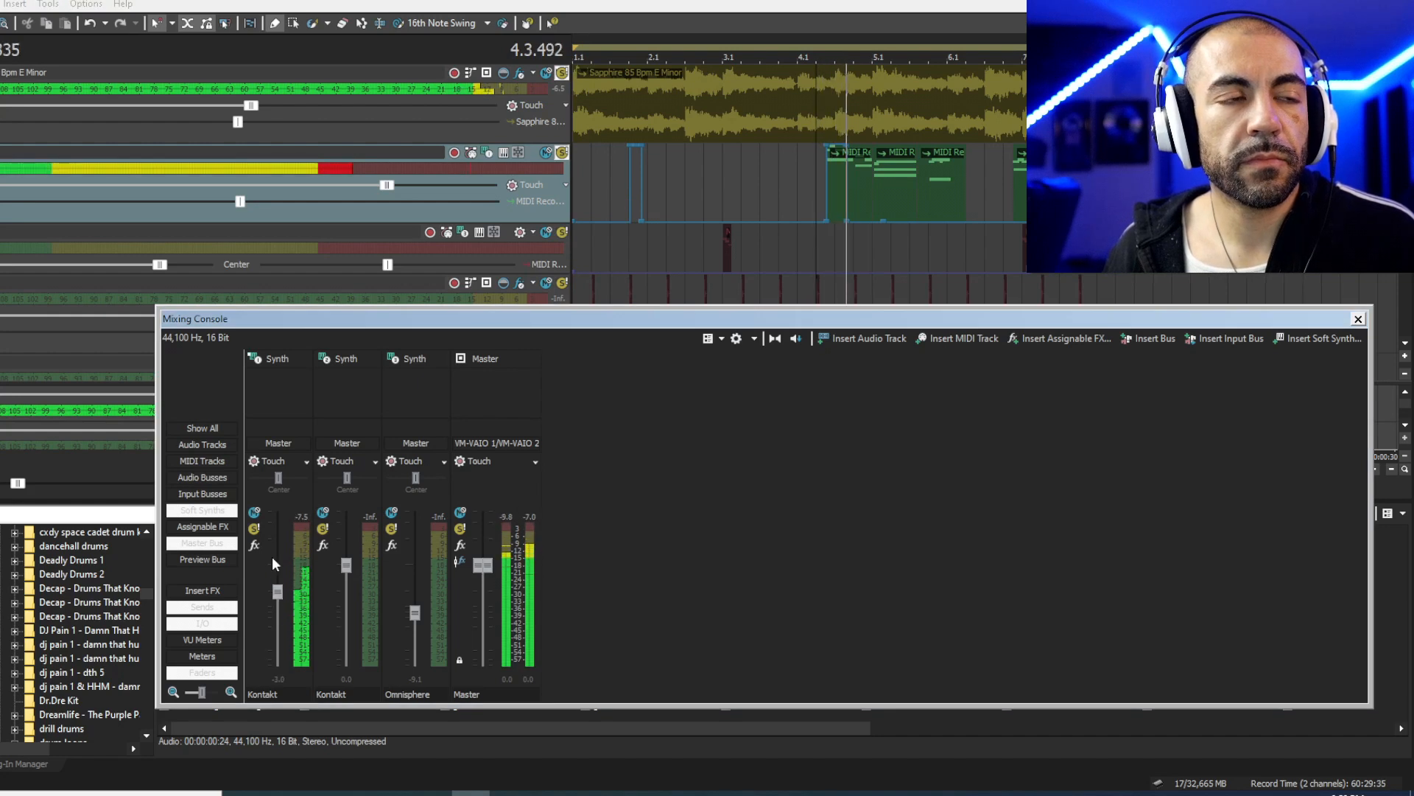
{"action": "key", "text": "space"}
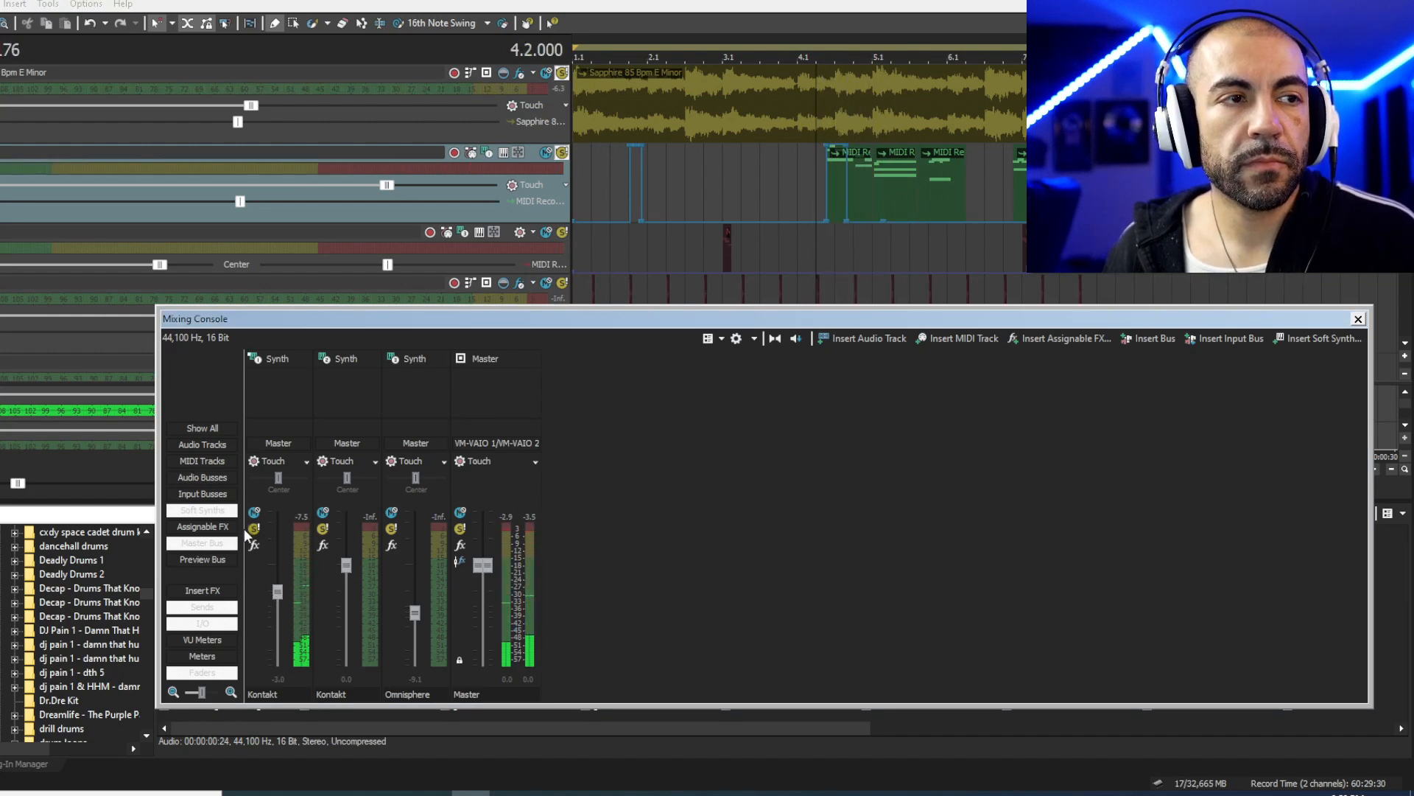
{"action": "left_click", "coordinate": [255, 545]}
{"action": "left_click_drag", "start_coordinate": [238, 368], "coordinate": [242, 378]}
{"action": "key", "text": "space"}
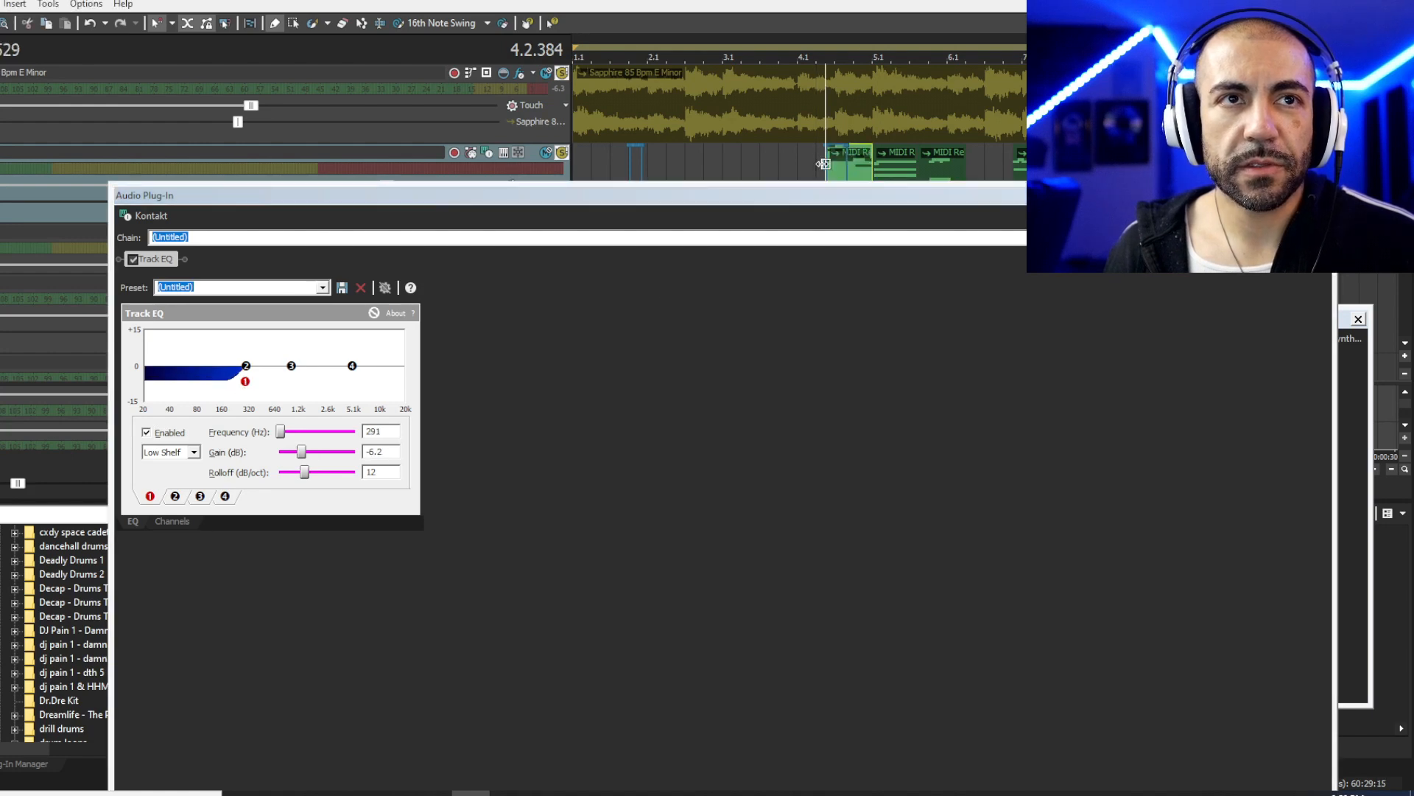
{"action": "left_click_drag", "start_coordinate": [253, 384], "coordinate": [279, 384]}
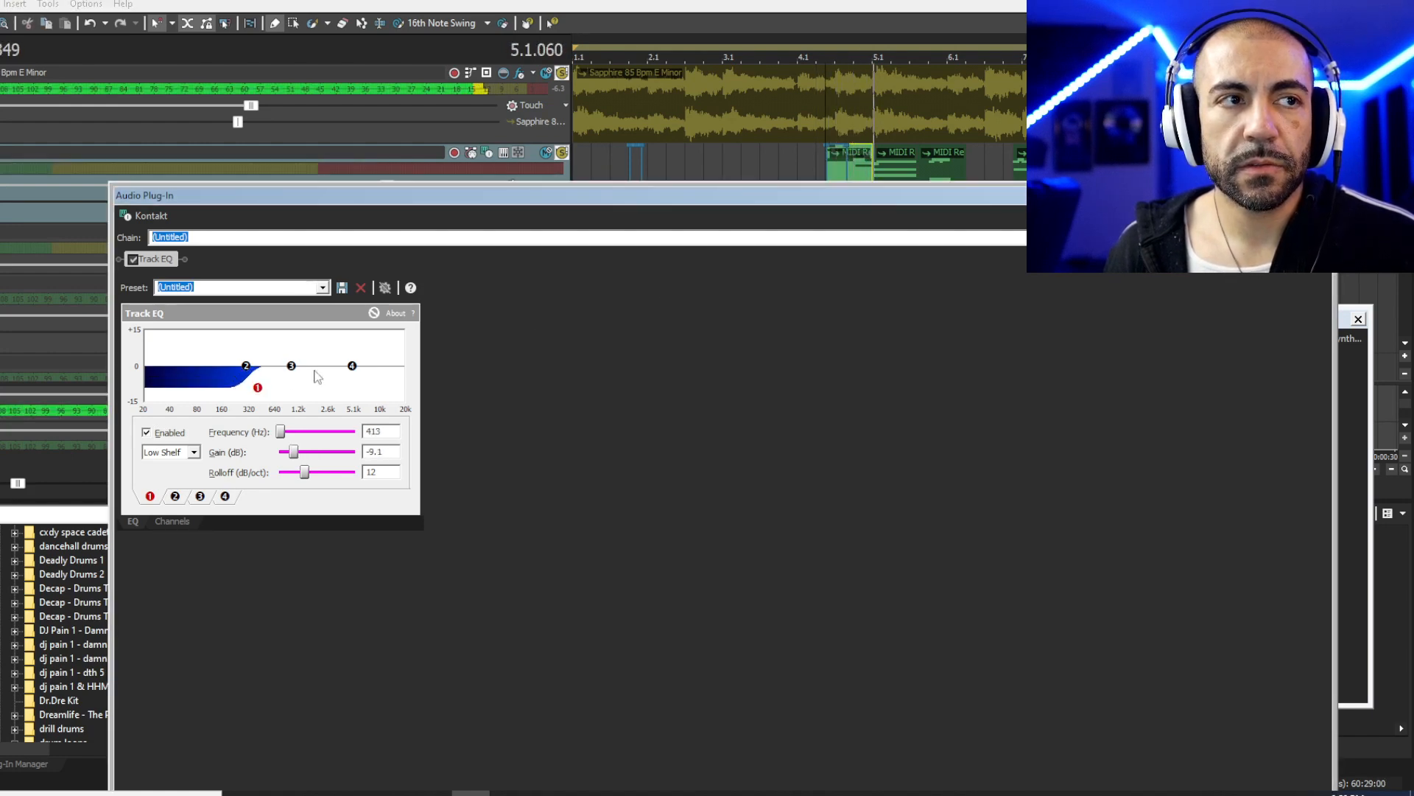
{"action": "left_click", "coordinate": [1324, 195]}
- Pan the Kontakt channel 7% left, set it to -4.5 dB, and move the mixer aside
{"action": "left_click", "coordinate": [833, 146]}
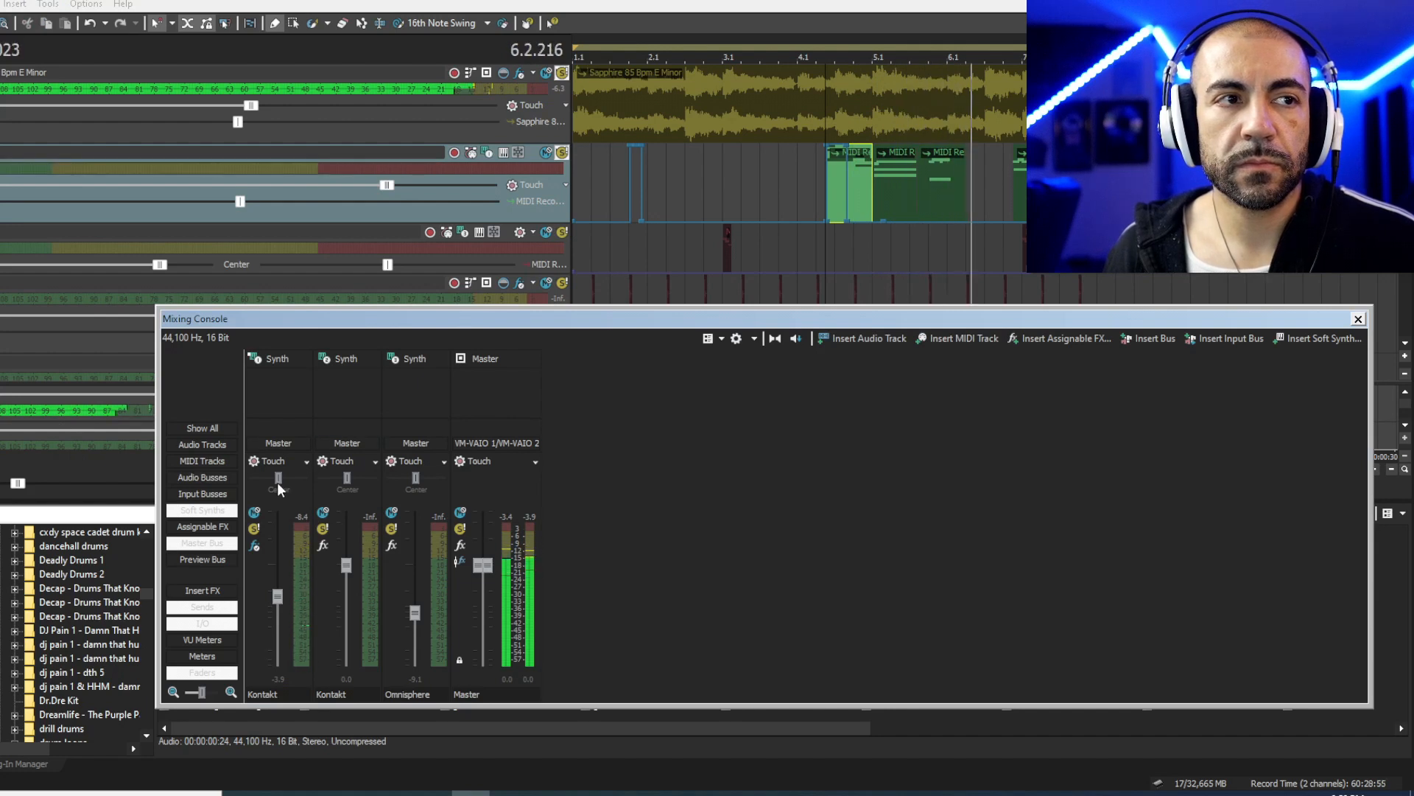
{"action": "left_click_drag", "start_coordinate": [277, 482], "coordinate": [274, 482]}
{"action": "left_click_drag", "start_coordinate": [277, 596], "coordinate": [277, 599]}
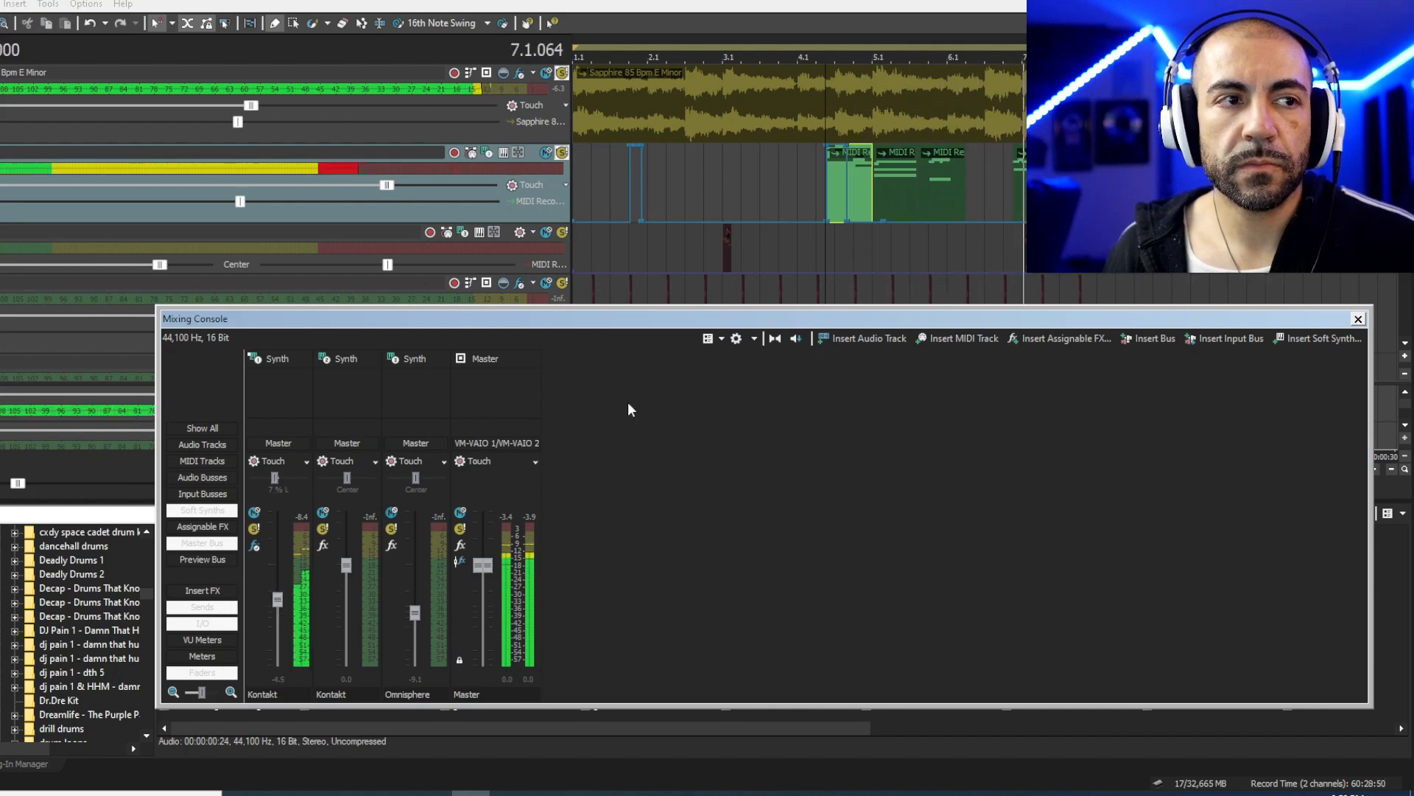
{"action": "key", "text": "space"}
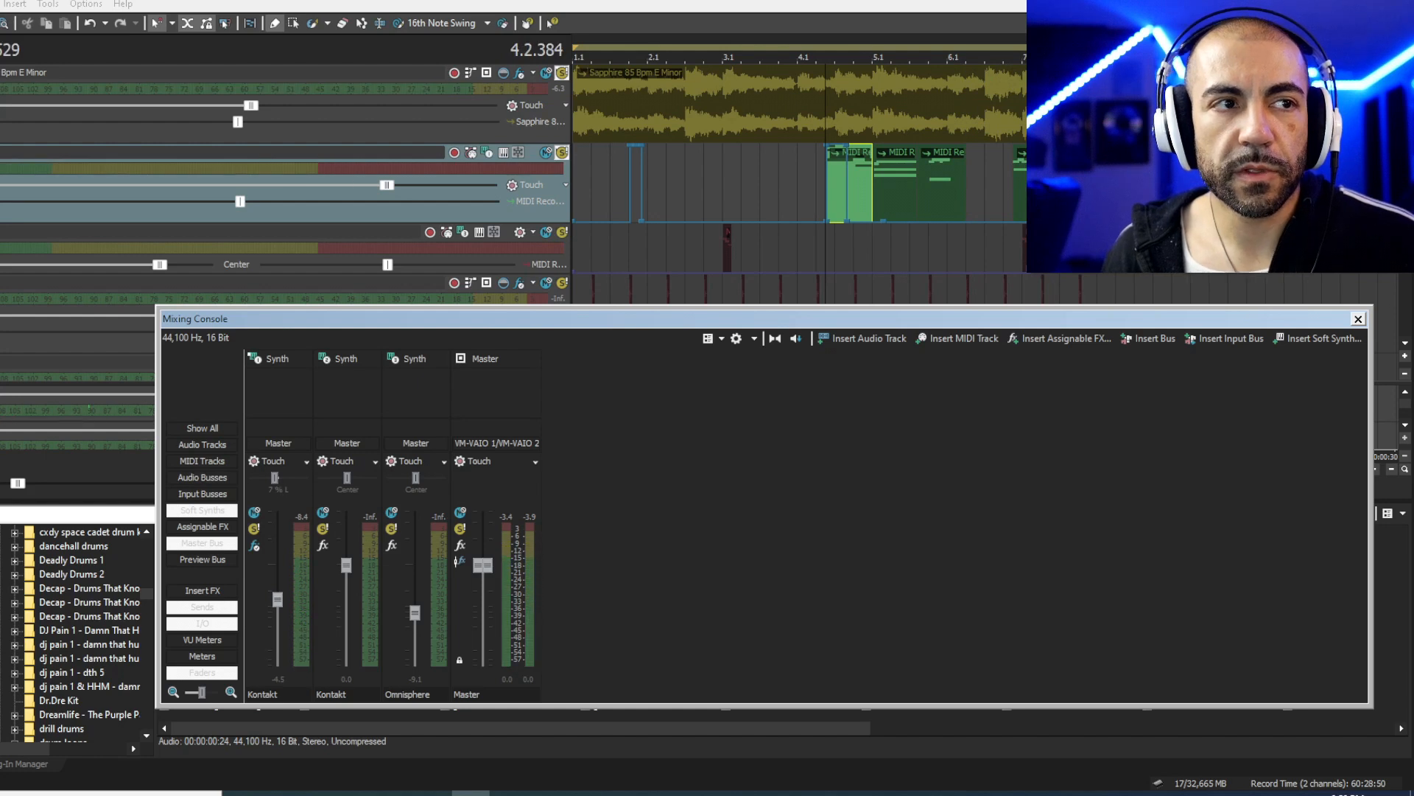
{"action": "left_click_drag", "start_coordinate": [1285, 322], "coordinate": [1413, 298]}
- Toggle the second track's solo off and on, then play the beat from bar 3
{"action": "left_click", "coordinate": [559, 151]}
{"action": "left_click", "coordinate": [560, 153]}
{"action": "left_click", "coordinate": [728, 251]}
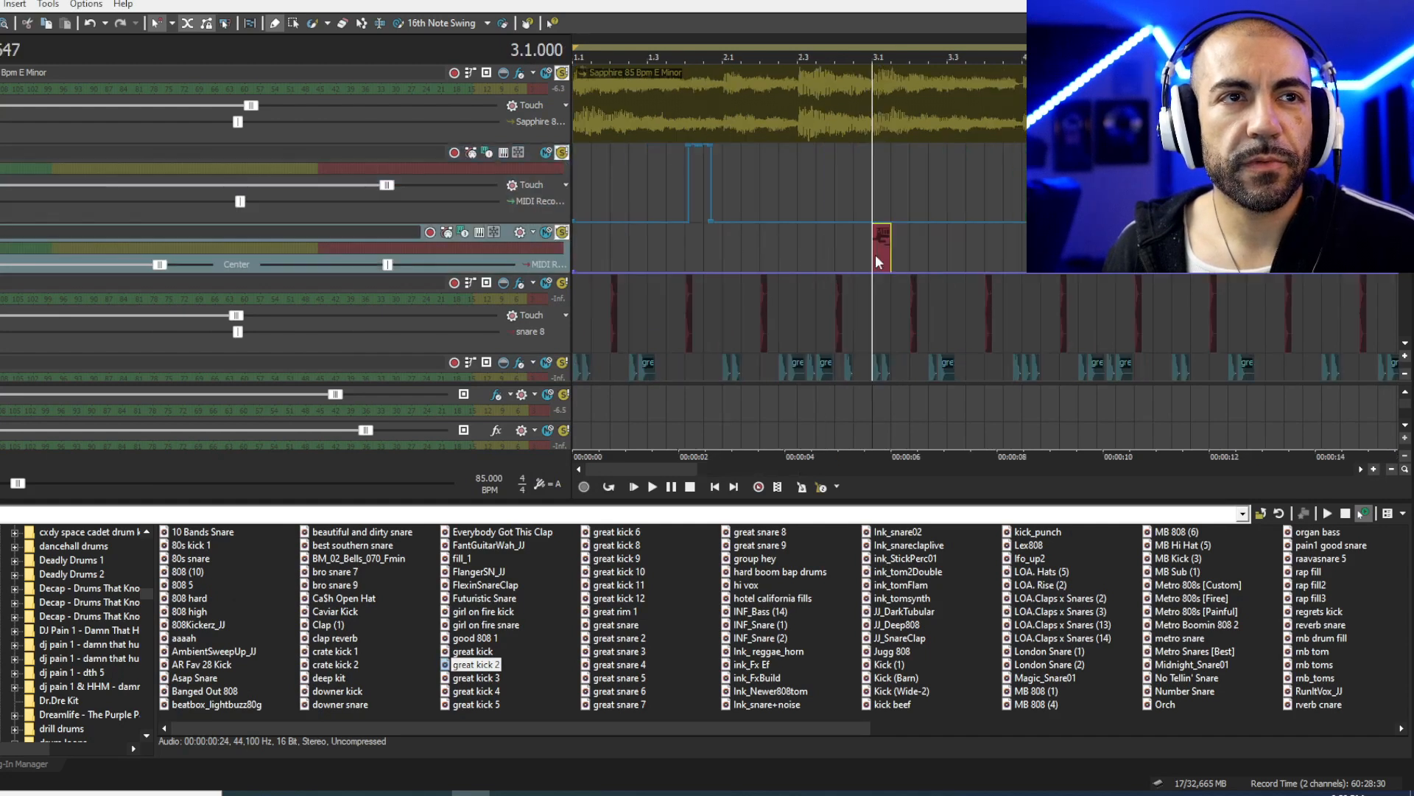
{"action": "scroll", "coordinate": [875, 254], "scroll_direction": "up", "scroll_amount": 4}
{"action": "key", "text": "space"}
{"action": "key", "text": "space"}
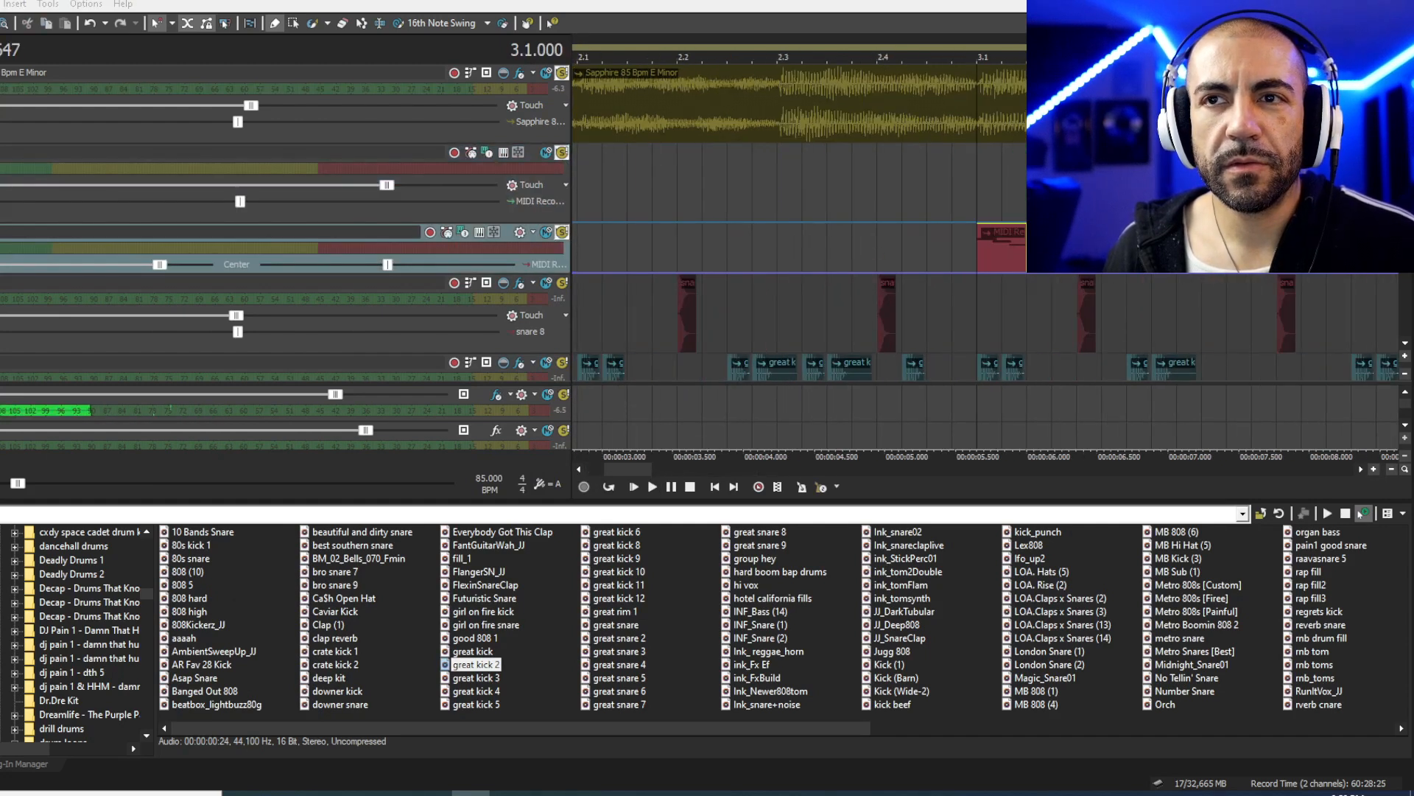
{"action": "key", "text": "space"}
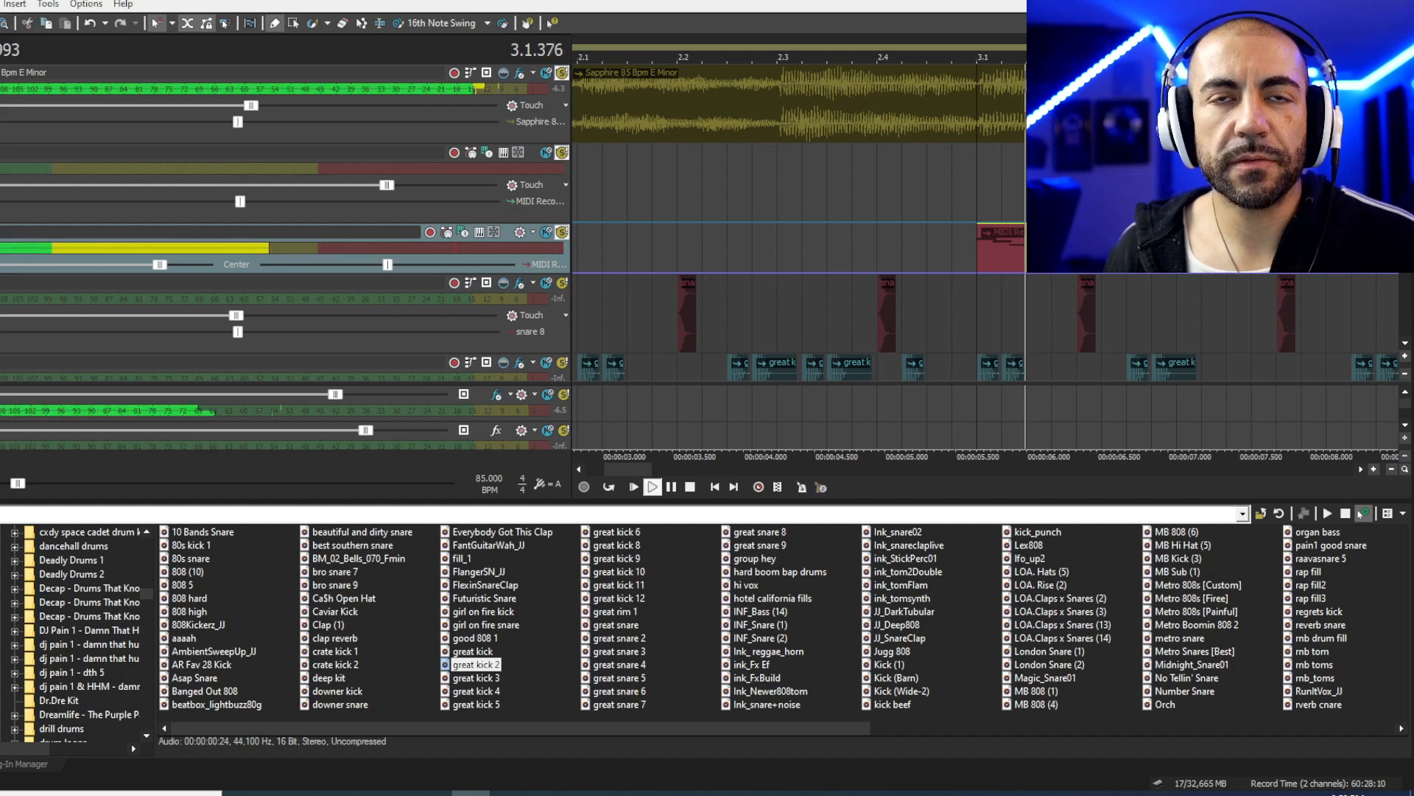
{"action": "scroll", "coordinate": [876, 239], "scroll_direction": "down", "scroll_amount": 4}
{"action": "key", "text": "space"}
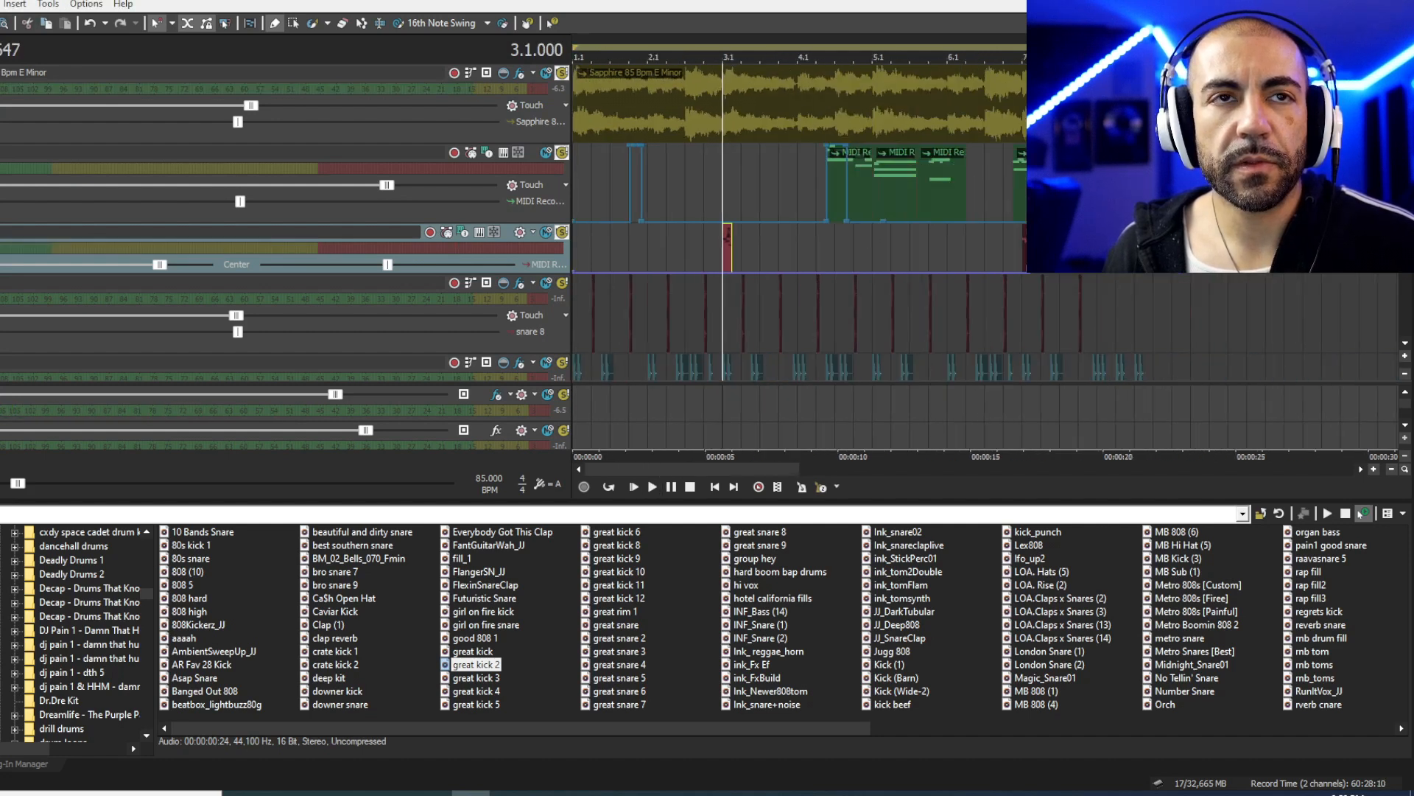
- Unsolo the third track and mute the third, second and Sapphire sample tracks
{"action": "left_click", "coordinate": [562, 233]}
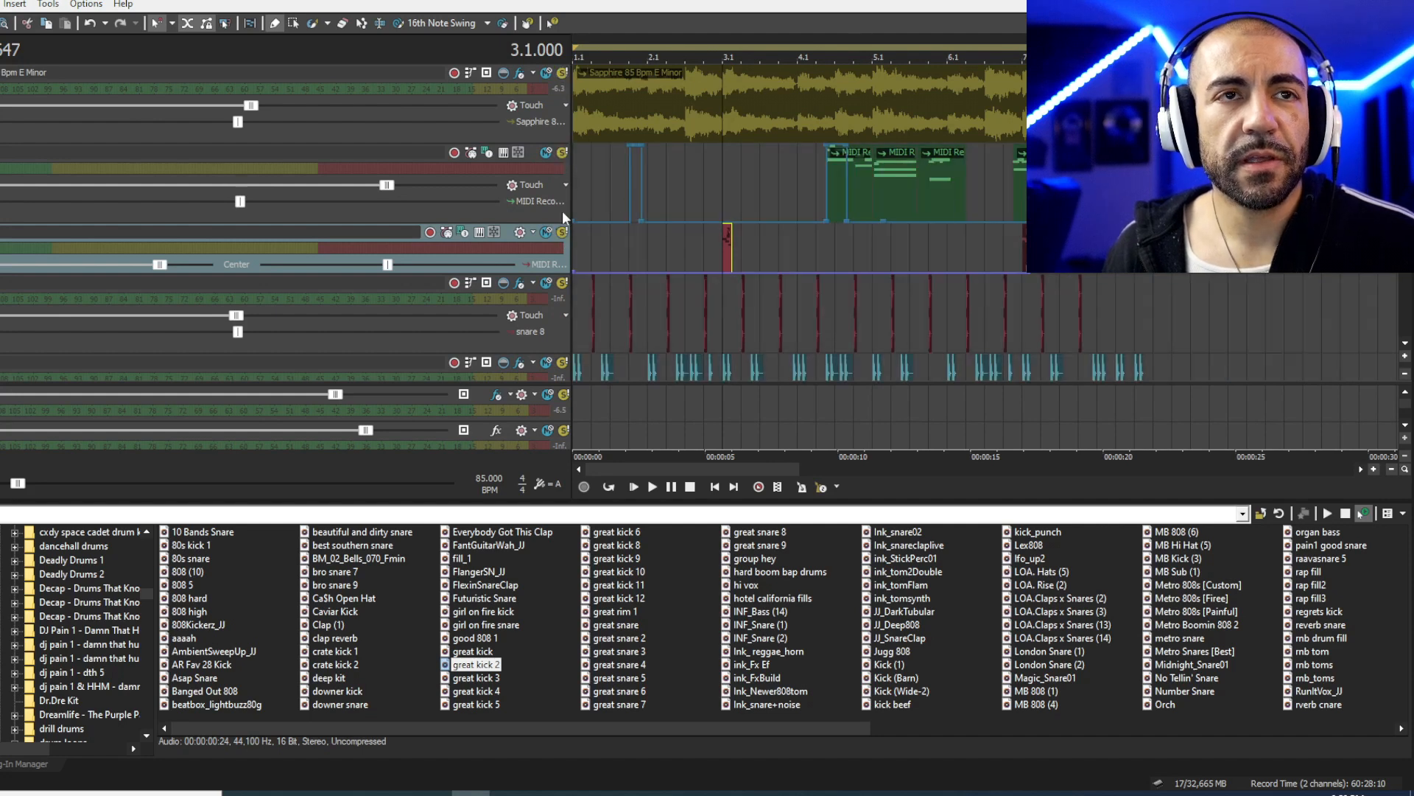
{"action": "left_click", "coordinate": [546, 233]}
{"action": "left_click", "coordinate": [548, 154]}
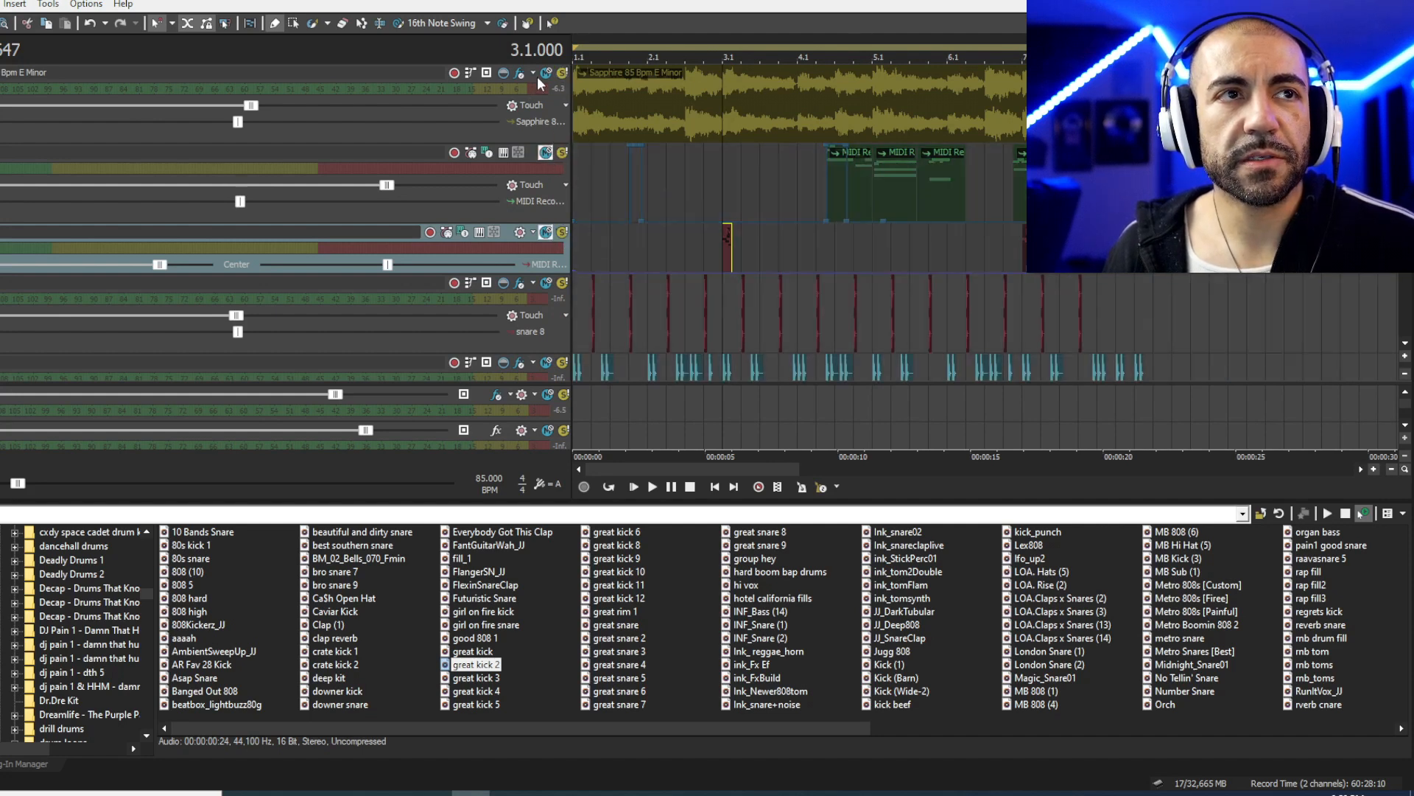
{"action": "left_click", "coordinate": [546, 73]}
{"action": "left_click", "coordinate": [622, 158]}
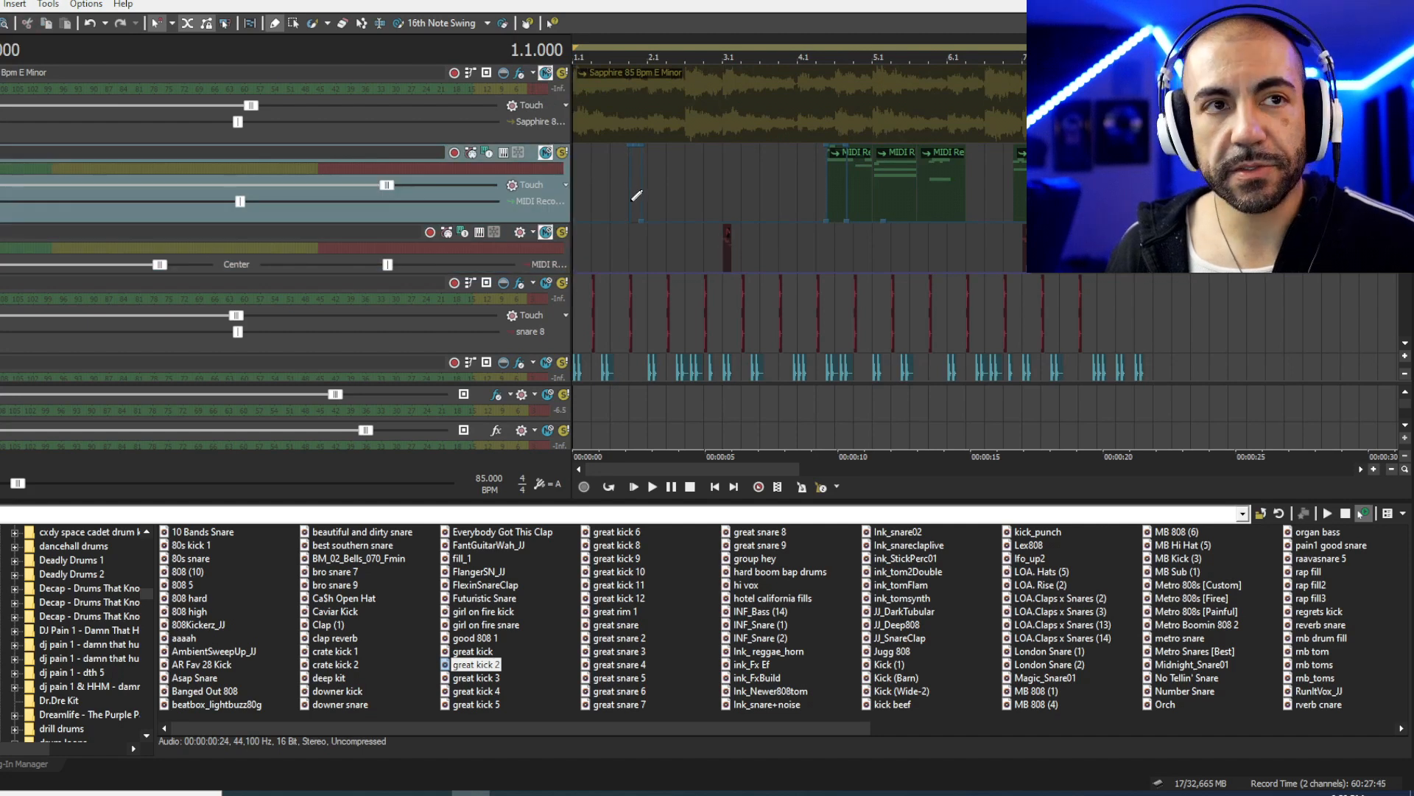
- Play back the remaining drum tracks and move the mixer off the timeline
{"action": "scroll", "coordinate": [594, 207], "scroll_direction": "up", "scroll_amount": 3}
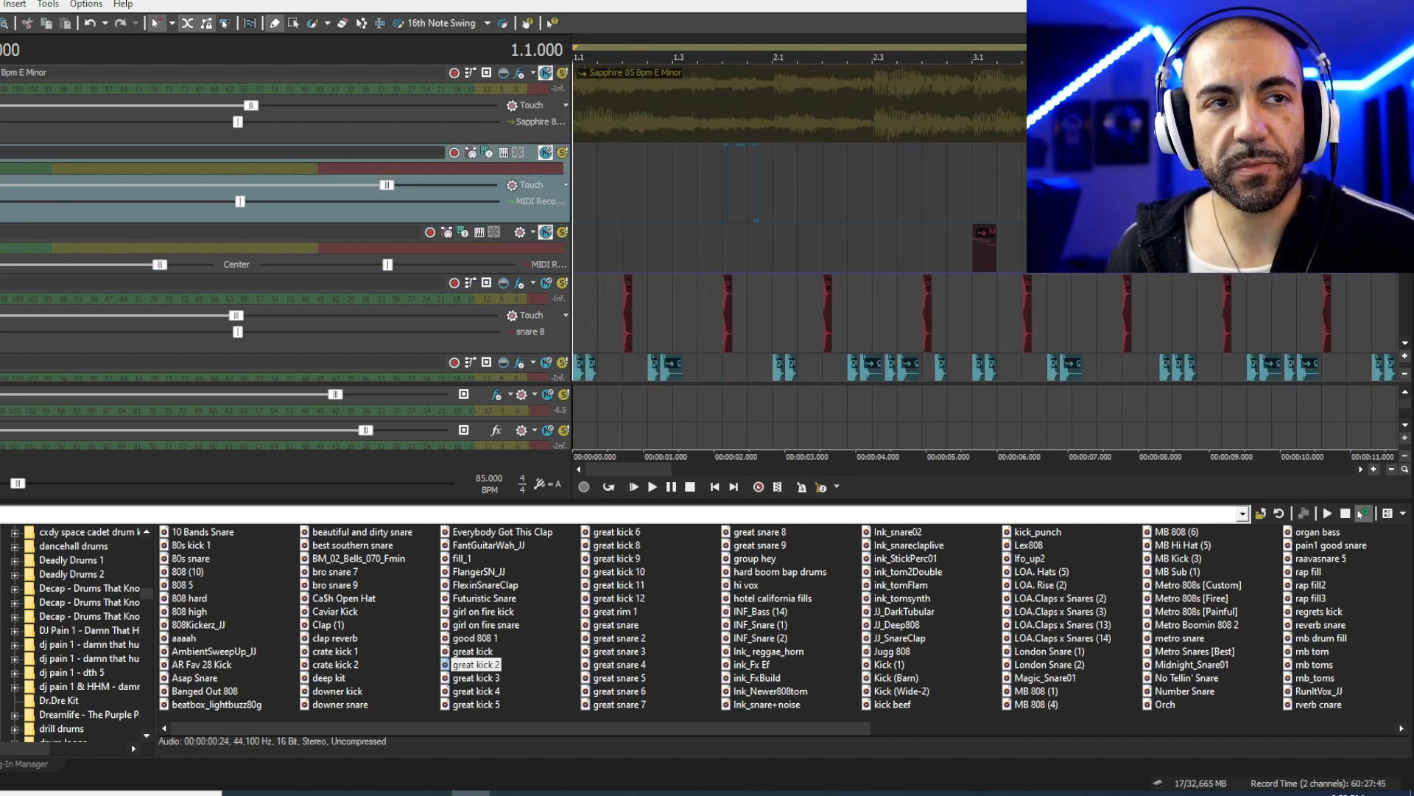
{"action": "scroll", "coordinate": [743, 213], "scroll_direction": "down", "scroll_amount": 5}
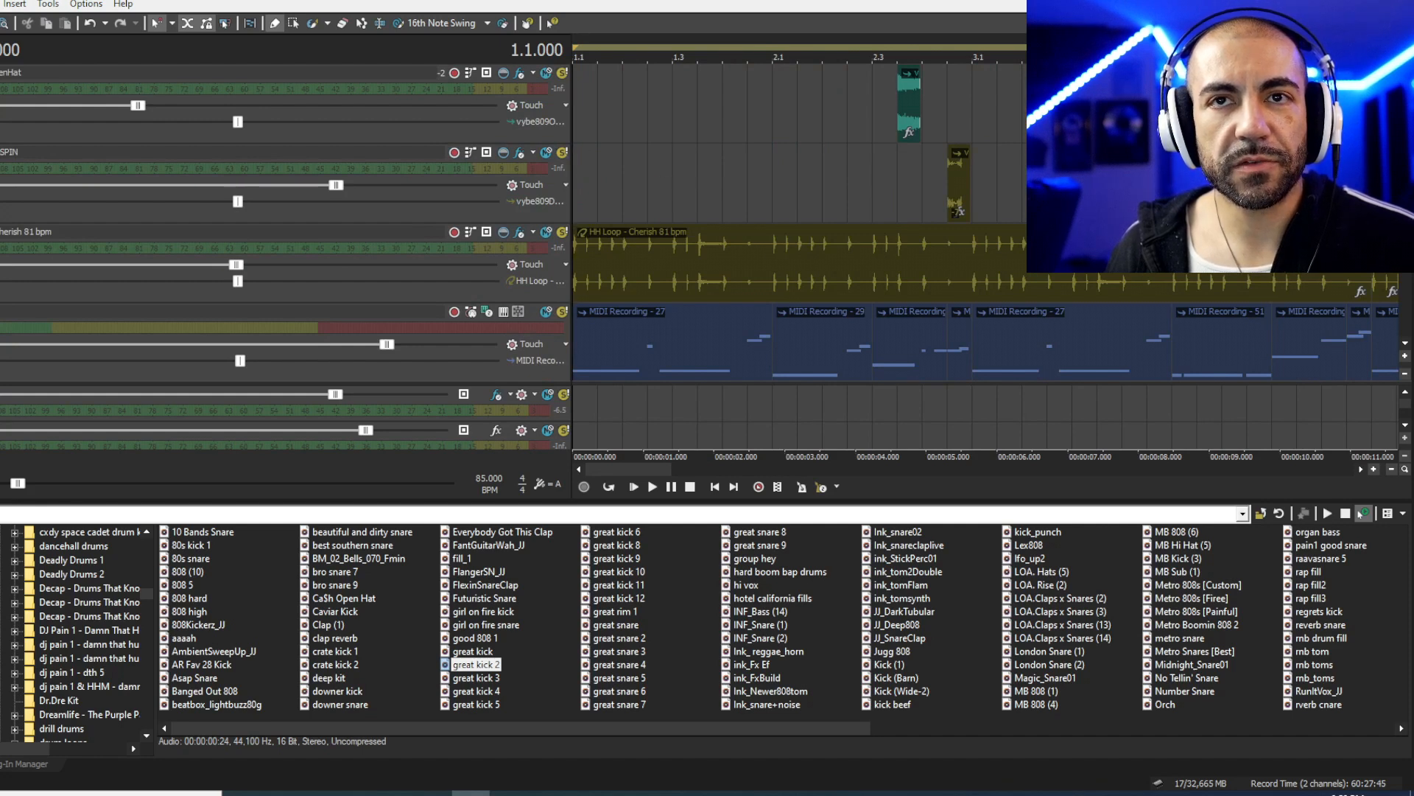
{"action": "scroll", "coordinate": [742, 221], "scroll_direction": "down", "scroll_amount": 1}
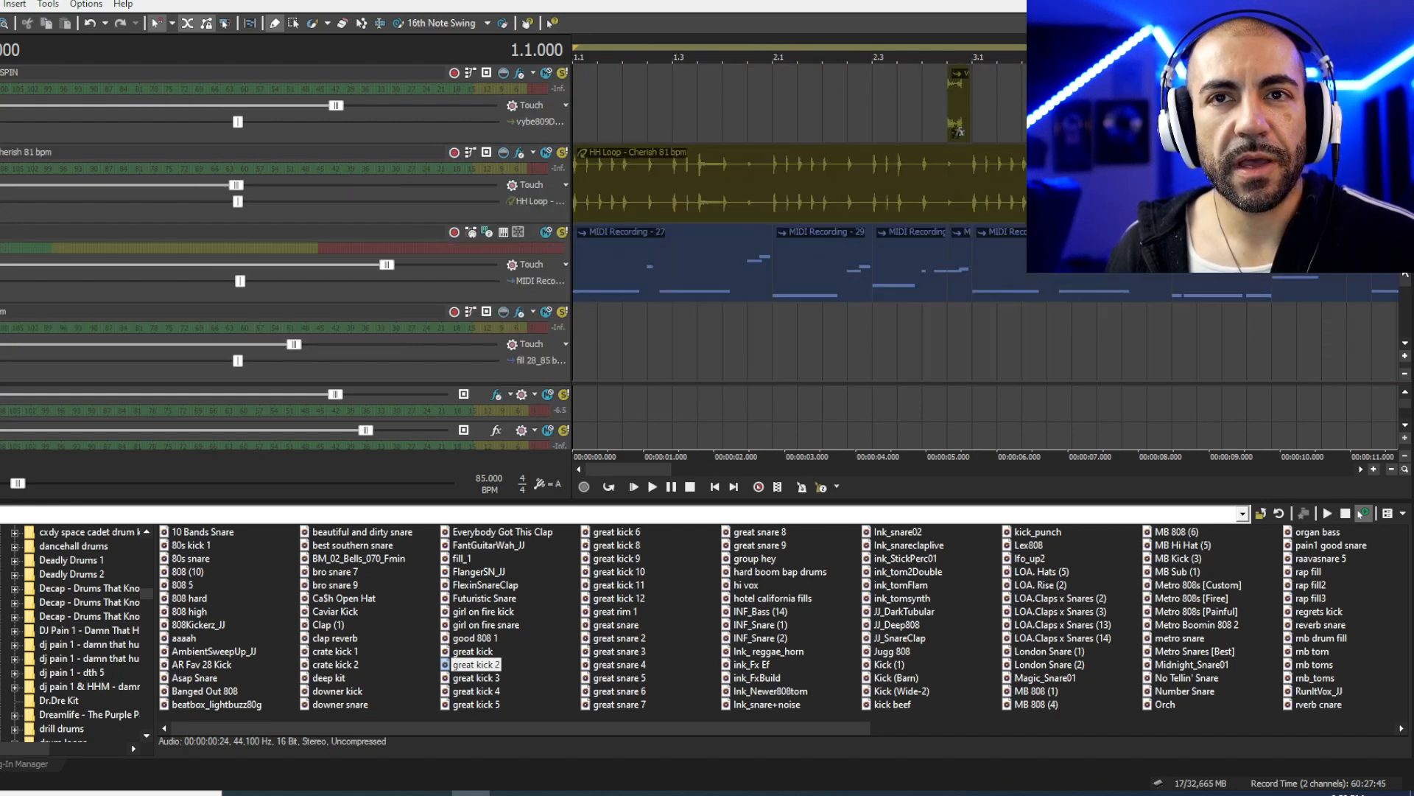
{"action": "scroll", "coordinate": [1407, 295], "scroll_direction": "down", "scroll_amount": 1}
{"action": "scroll", "coordinate": [868, 174], "scroll_direction": "down", "scroll_amount": 6}
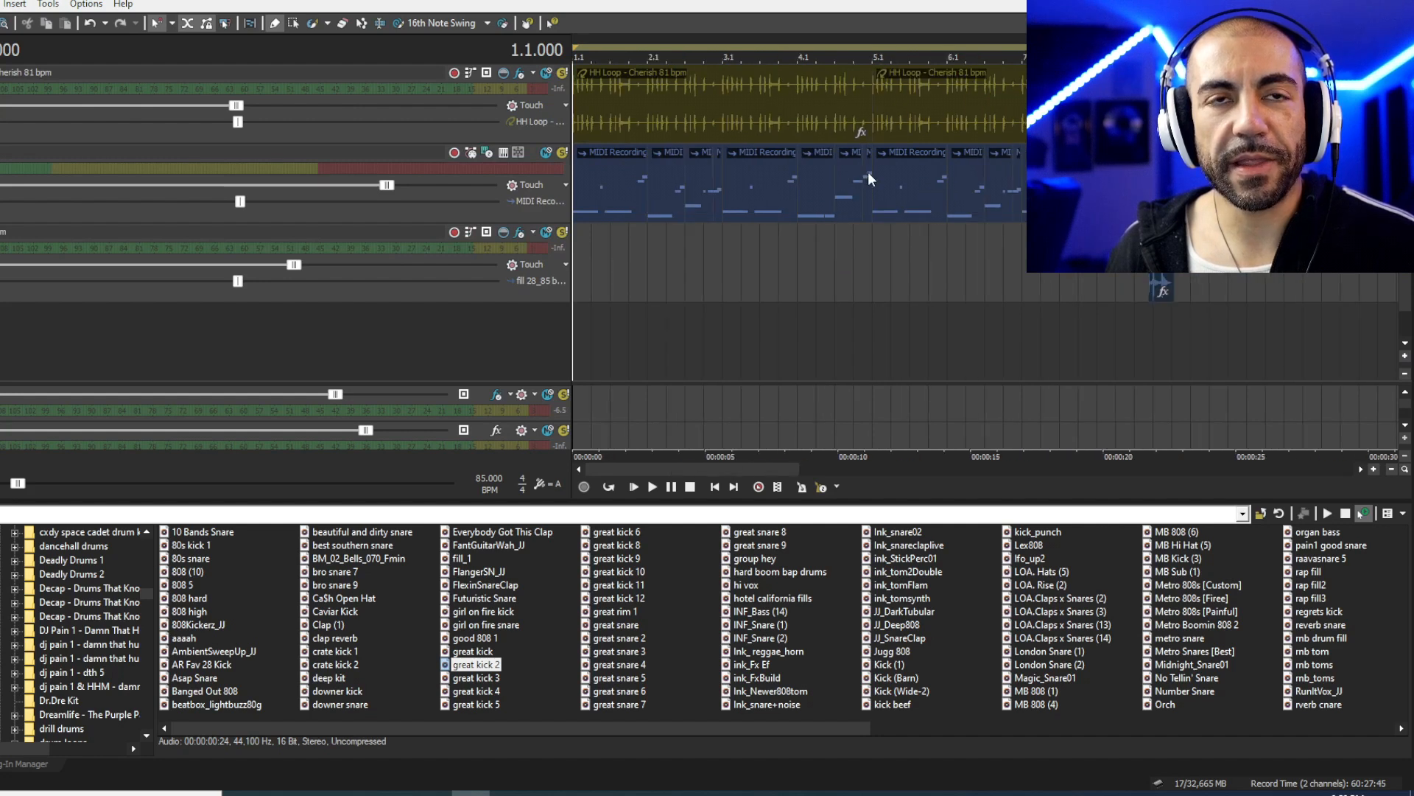
{"action": "scroll", "coordinate": [663, 219], "scroll_direction": "up", "scroll_amount": 2}
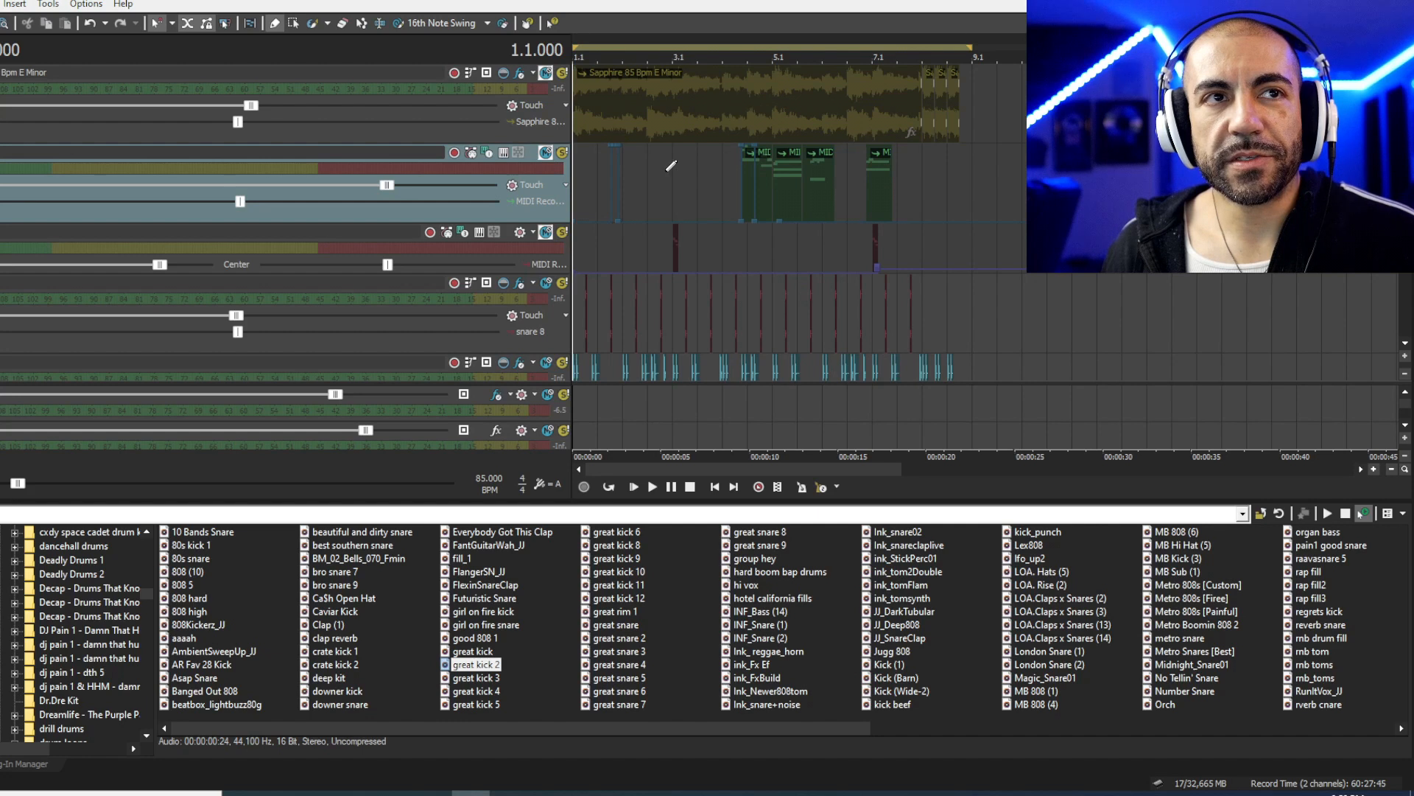
{"action": "scroll", "coordinate": [675, 140], "scroll_direction": "up", "scroll_amount": 3}
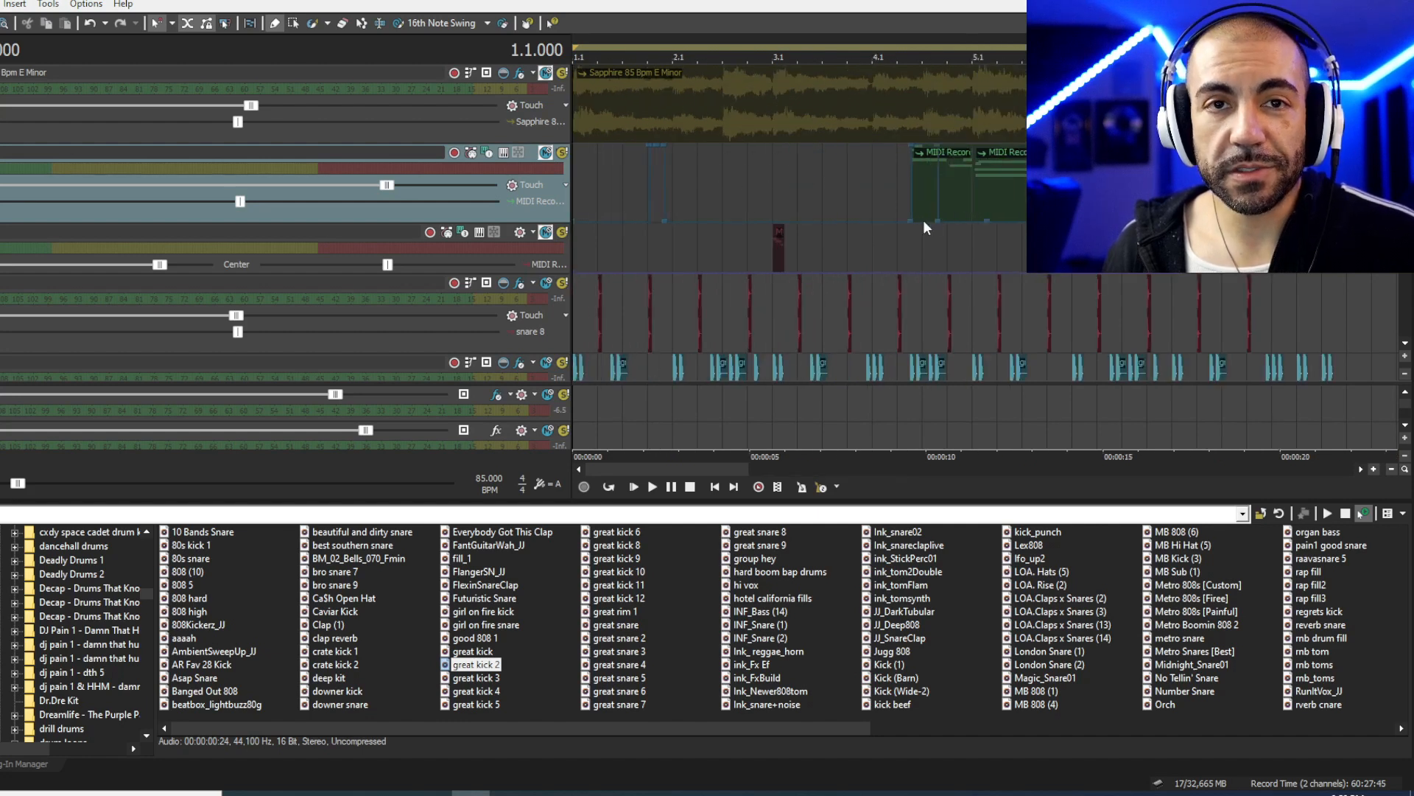
{"action": "scroll", "coordinate": [736, 221], "scroll_direction": "down", "scroll_amount": 2}
{"action": "scroll", "coordinate": [688, 169], "scroll_direction": "down", "scroll_amount": 4}
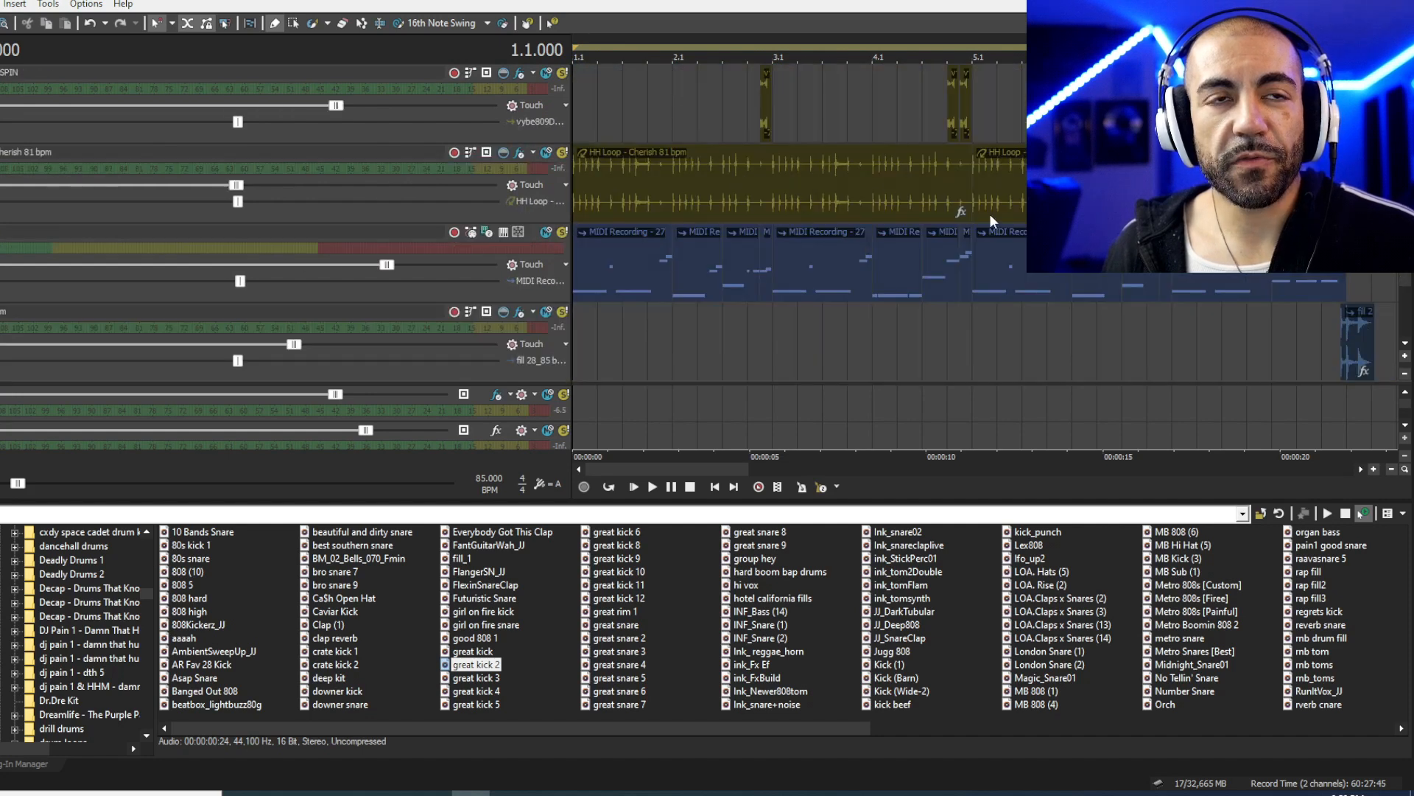
{"action": "scroll", "coordinate": [785, 223], "scroll_direction": "down", "scroll_amount": 2}
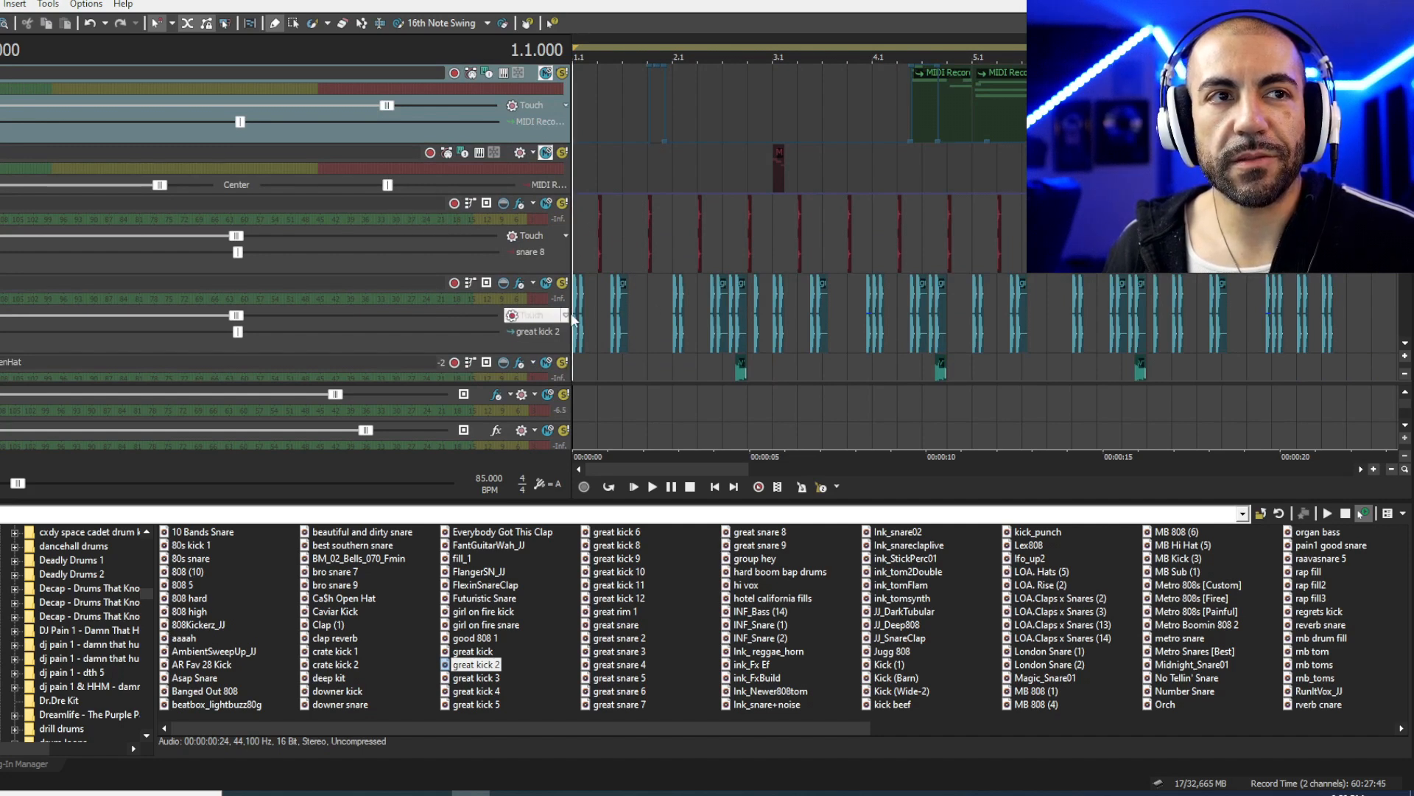
{"action": "key", "text": "space"}
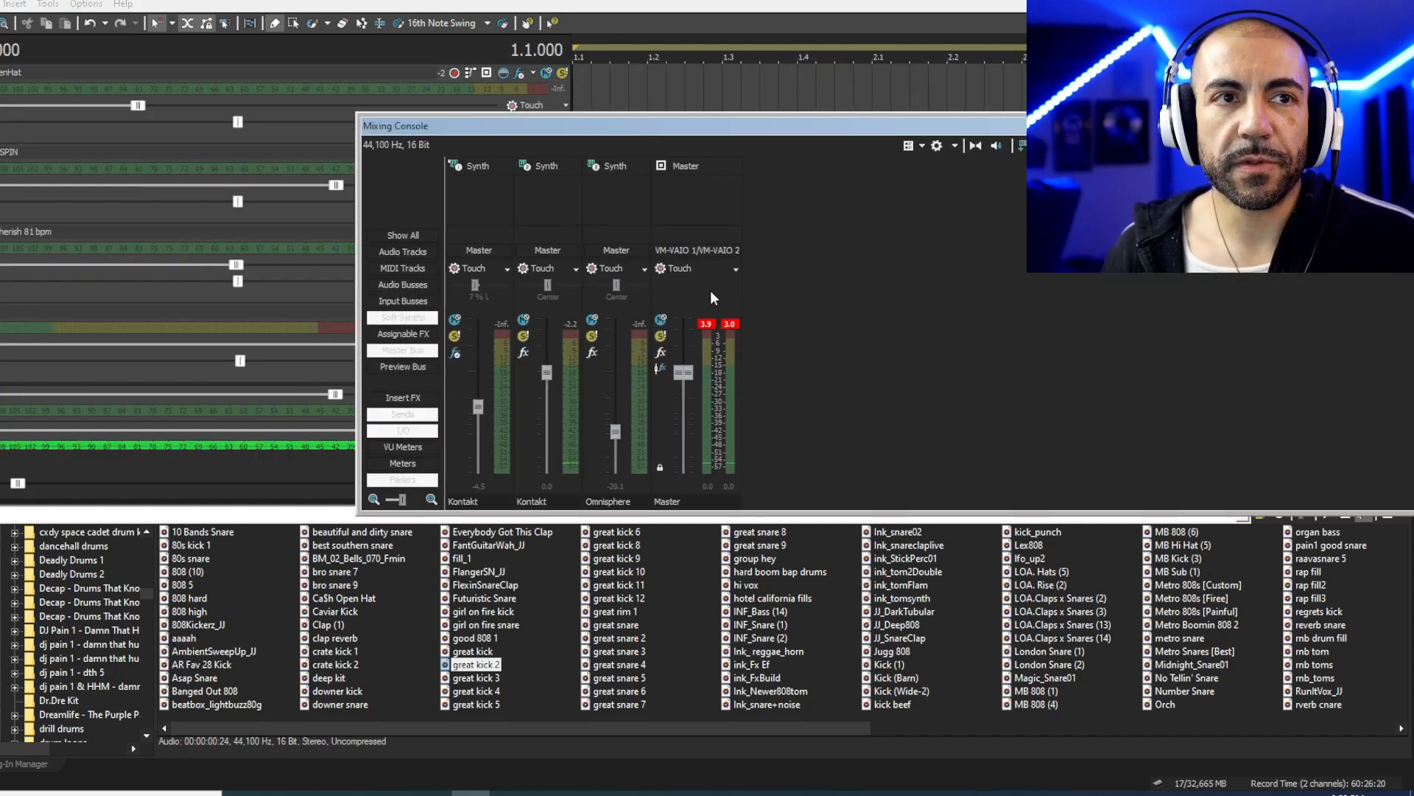
{"action": "key", "text": "space"}
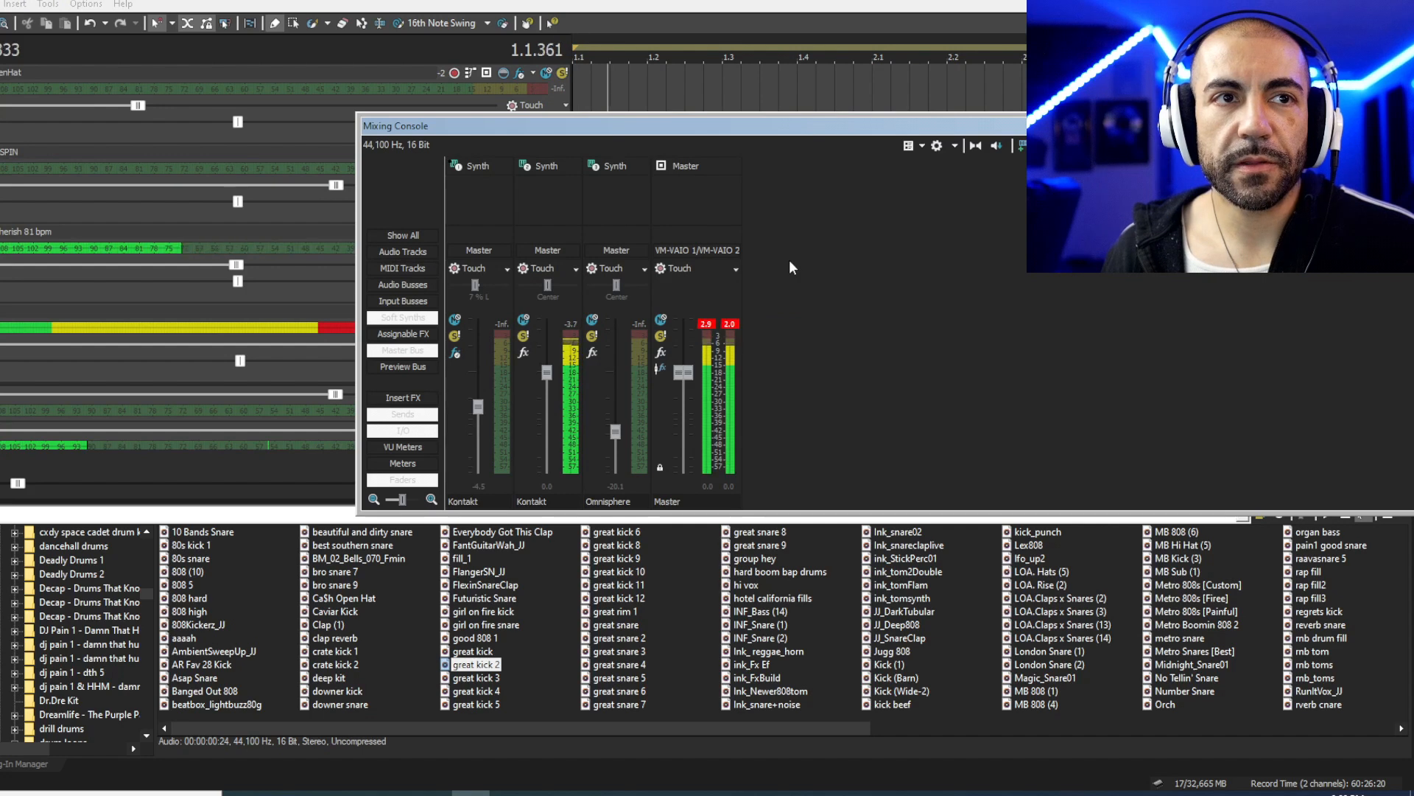
{"action": "key", "text": "space"}
{"action": "left_click_drag", "start_coordinate": [693, 128], "coordinate": [1413, 124]}
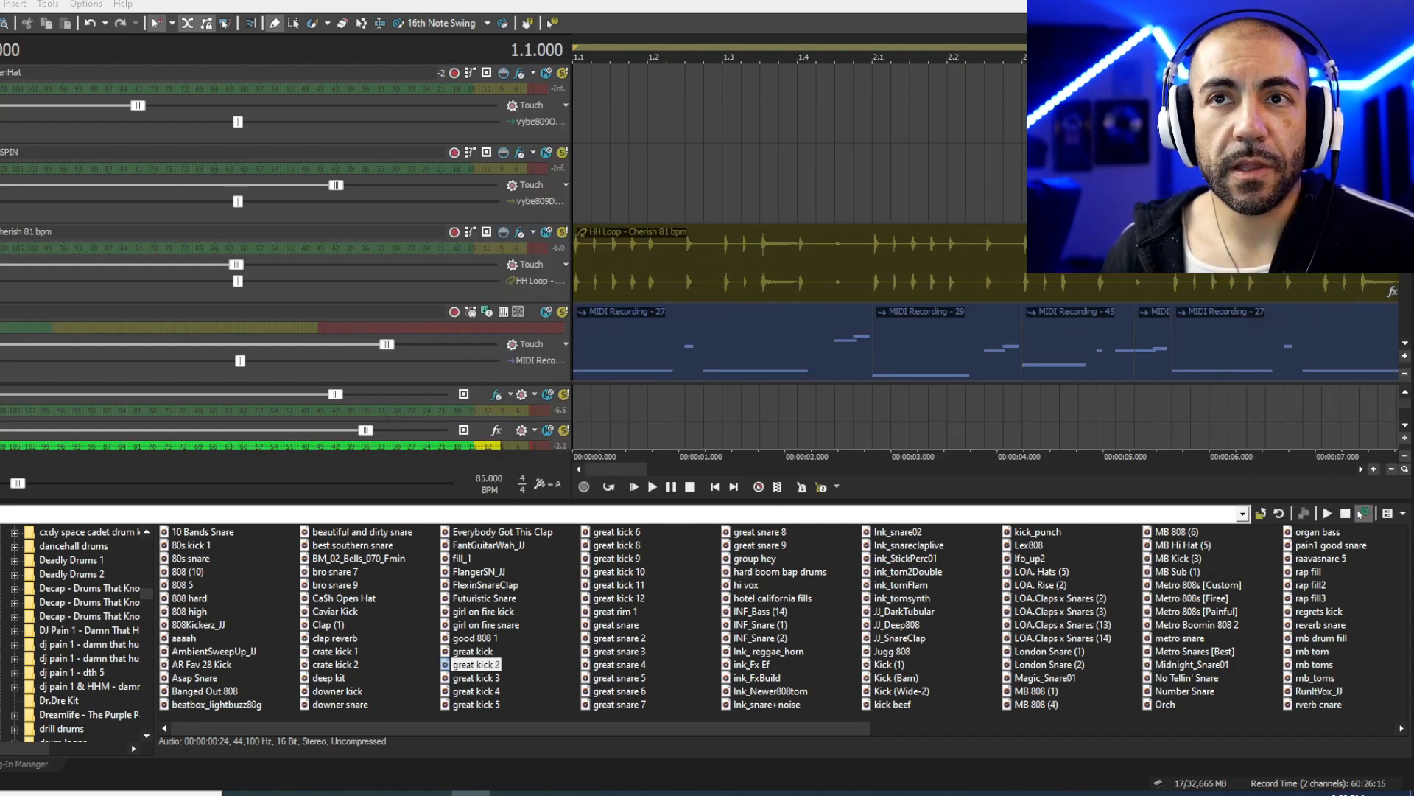
- Raise the great kick 2 track's volume and route it to Bus A
{"action": "scroll", "coordinate": [528, 167], "scroll_direction": "up", "scroll_amount": 3}
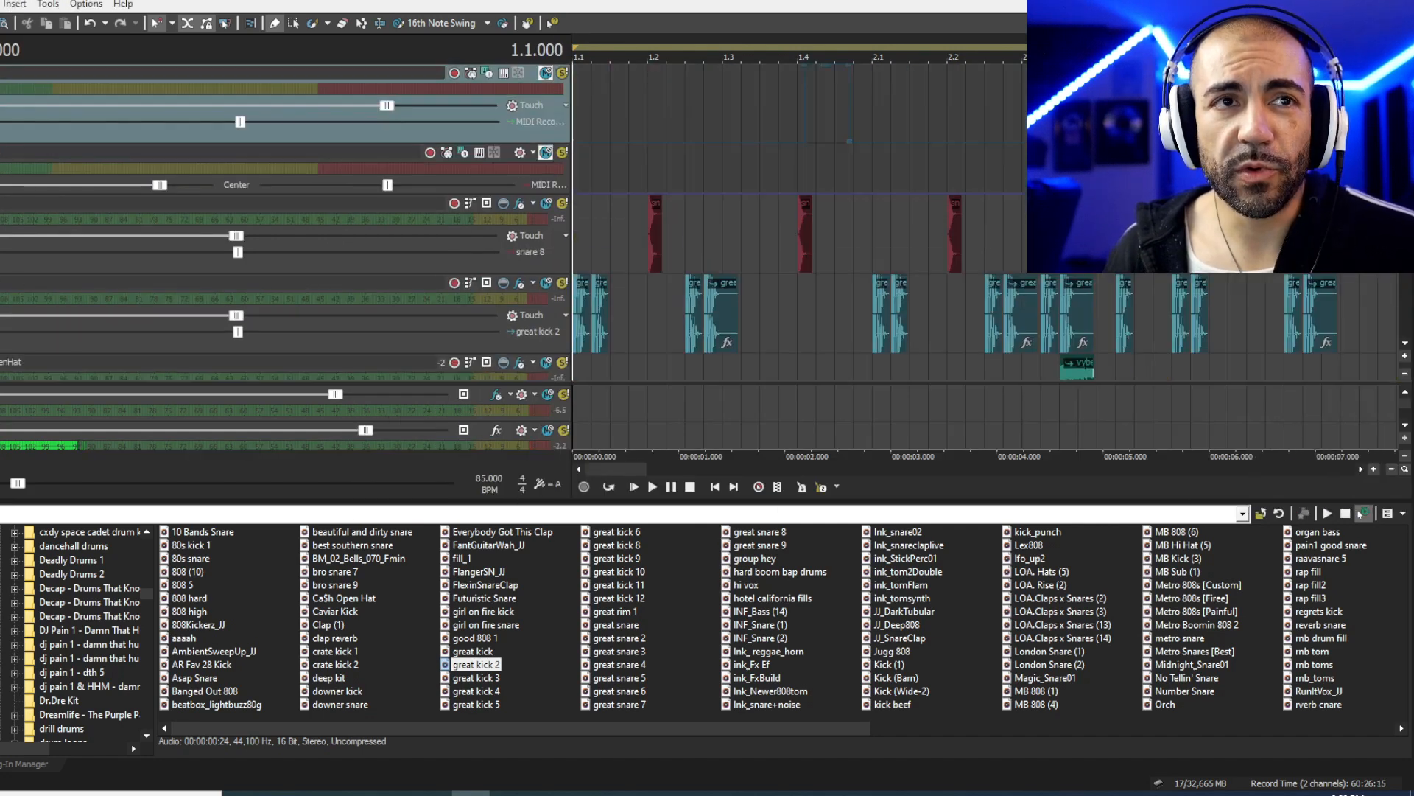
{"action": "left_click", "coordinate": [361, 159]}
{"action": "left_click_drag", "start_coordinate": [236, 185], "coordinate": [333, 185]}
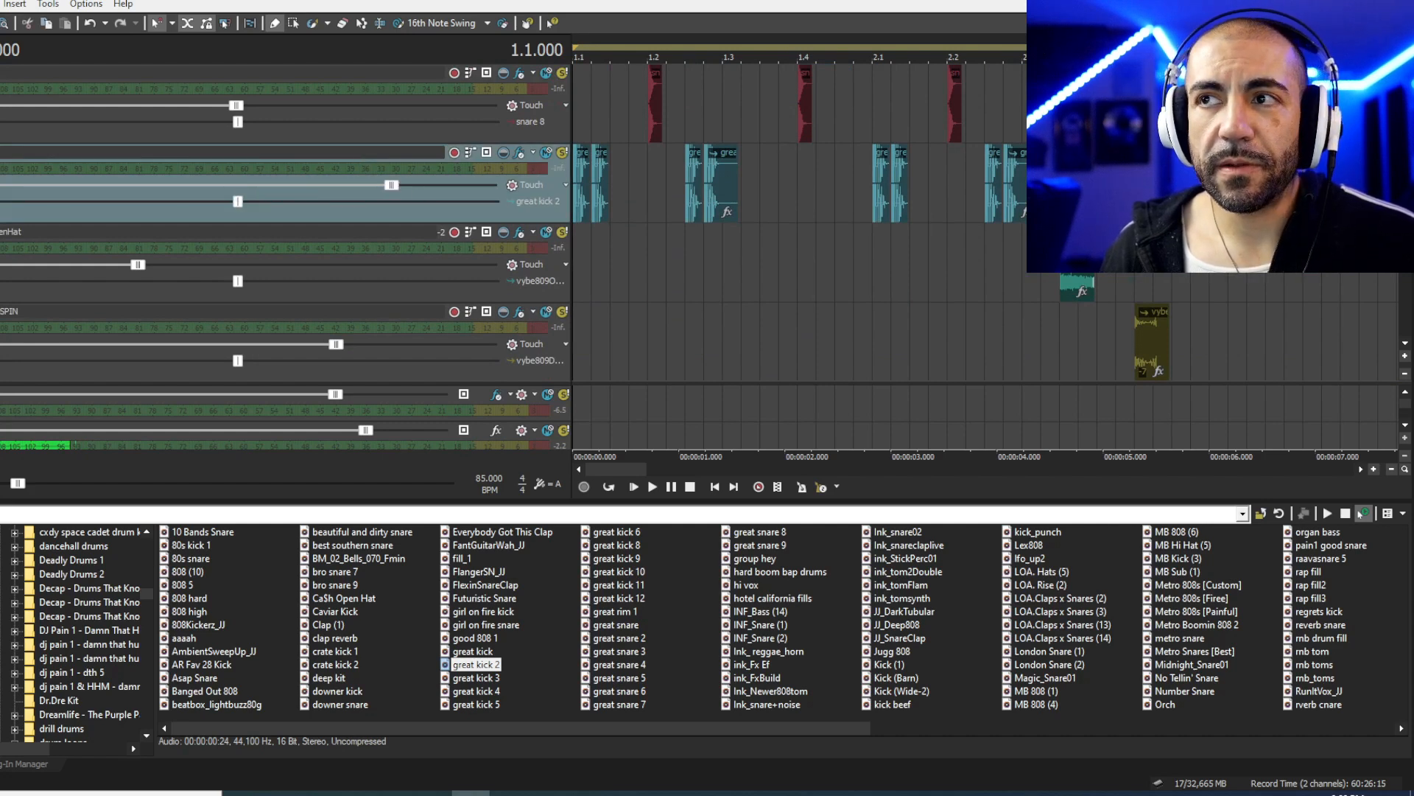
{"action": "left_click", "coordinate": [487, 153]}
{"action": "left_click", "coordinate": [523, 187]}
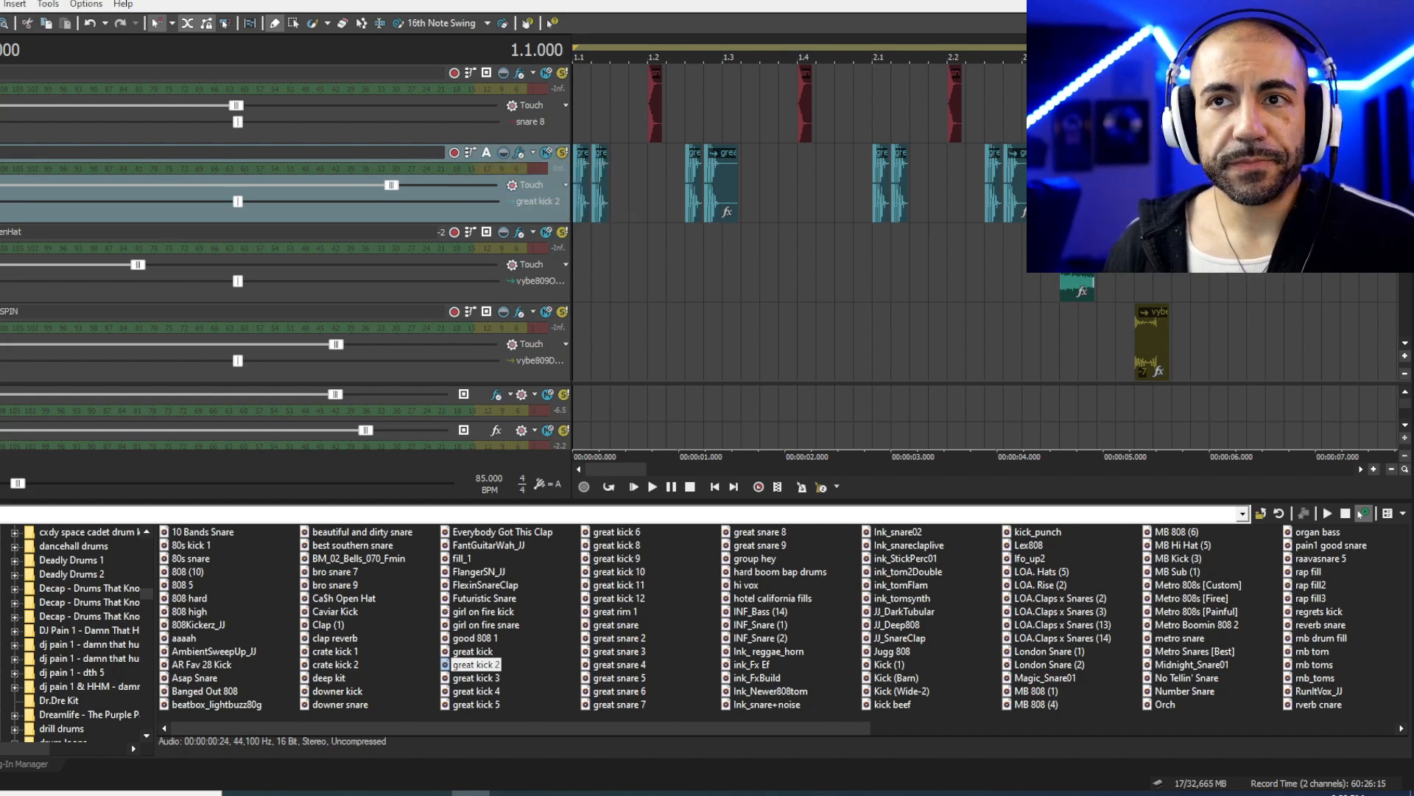
- Audition the hi-hat hit at 2.3.384 and route the hi-hat track to Bus A
{"action": "left_click", "coordinate": [1077, 289]}
{"action": "key", "text": "space"}
{"action": "key", "text": "space"}
{"action": "left_click", "coordinate": [487, 233]}
{"action": "left_click", "coordinate": [521, 265]}
{"action": "key", "text": "Up"}
{"action": "scroll", "coordinate": [1054, 214], "scroll_direction": "up", "scroll_amount": 2}
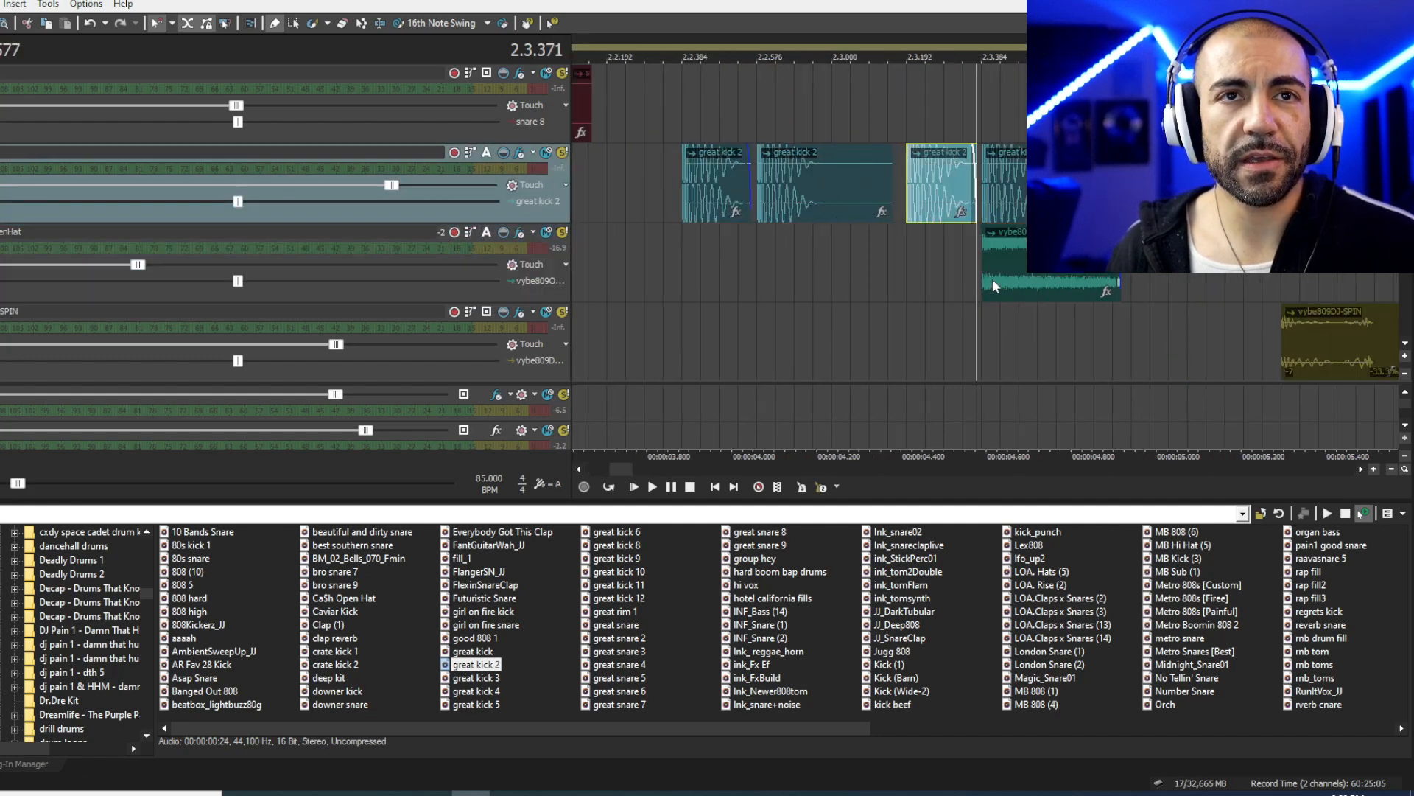
{"action": "left_click", "coordinate": [983, 255]}
{"action": "scroll", "coordinate": [983, 256], "scroll_direction": "up", "scroll_amount": 2}
{"action": "scroll", "coordinate": [1007, 222], "scroll_direction": "down", "scroll_amount": 5}
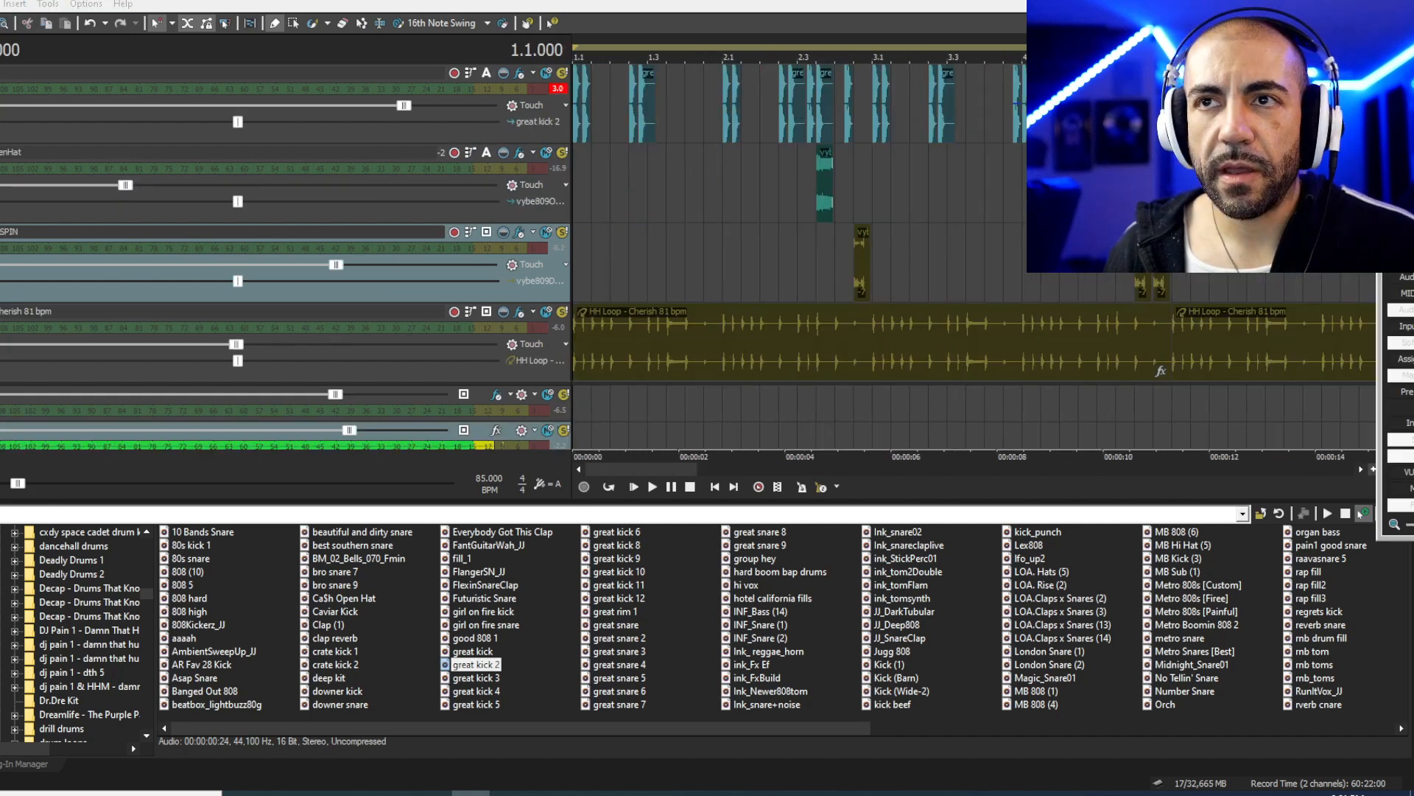
{"action": "left_click_drag", "start_coordinate": [1413, 157], "coordinate": [702, 201]}
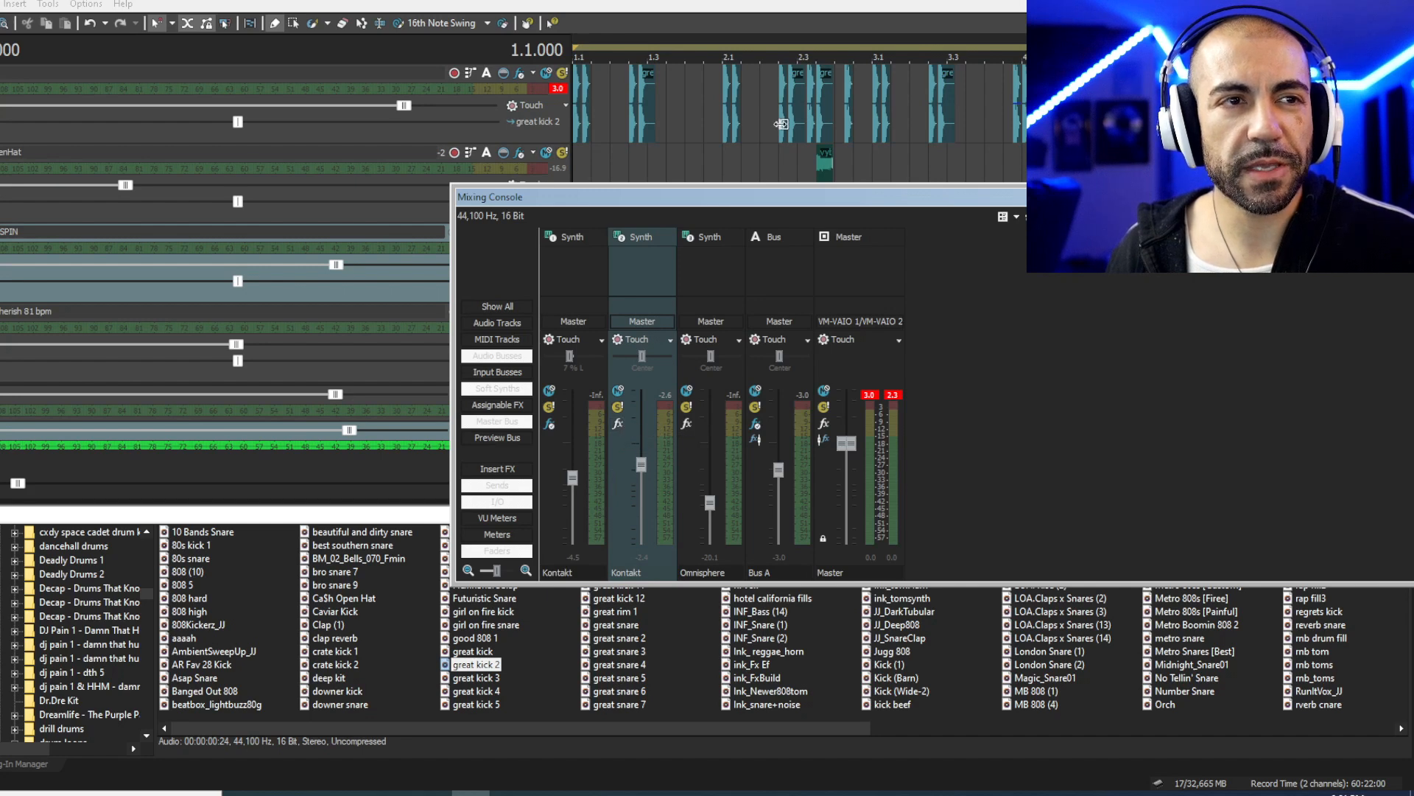
- Add L2 Mono and CLA Bass Mono/Stereo to the Kontakt channel's FX chain and view CLA Bass
{"action": "left_click", "coordinate": [623, 423]}
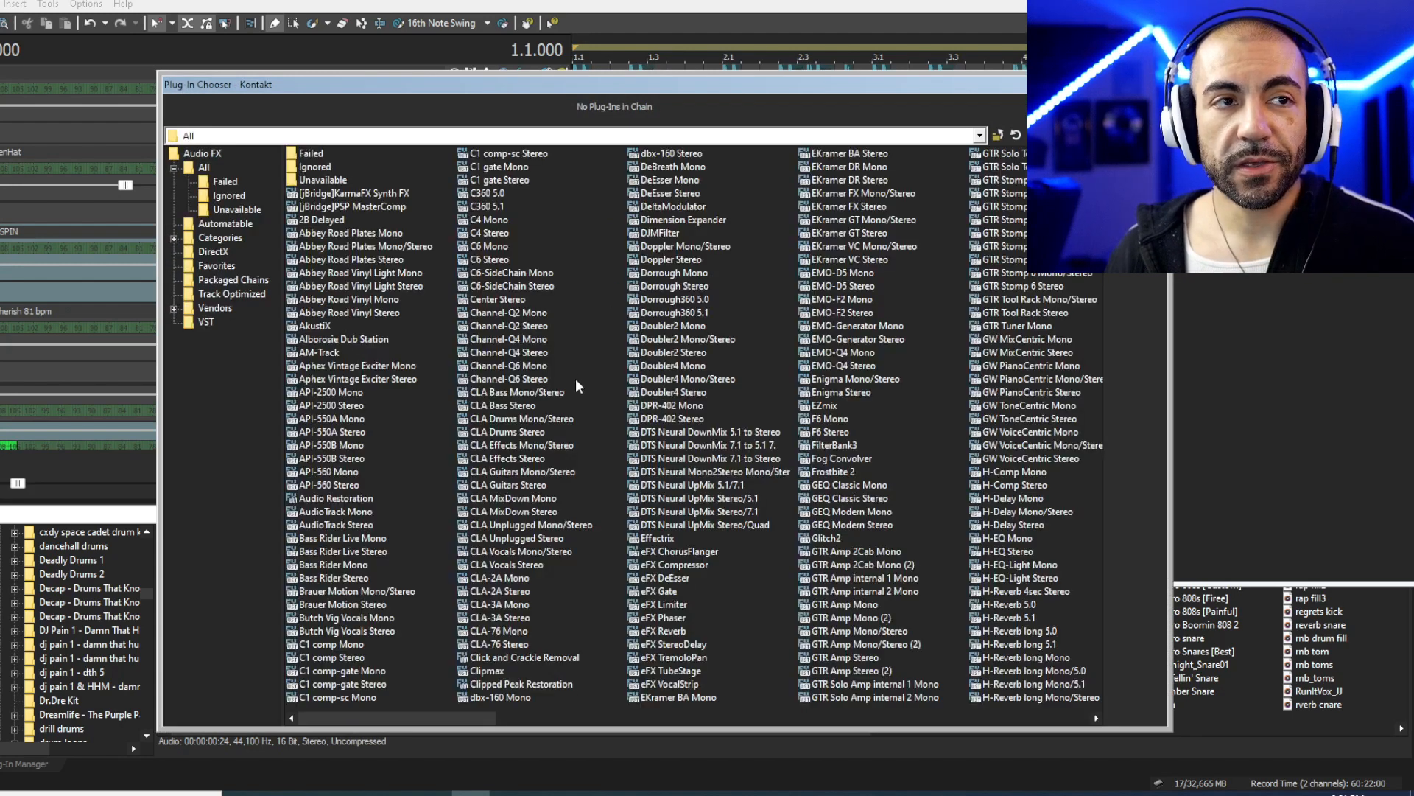
{"action": "type", "text": "l2"}
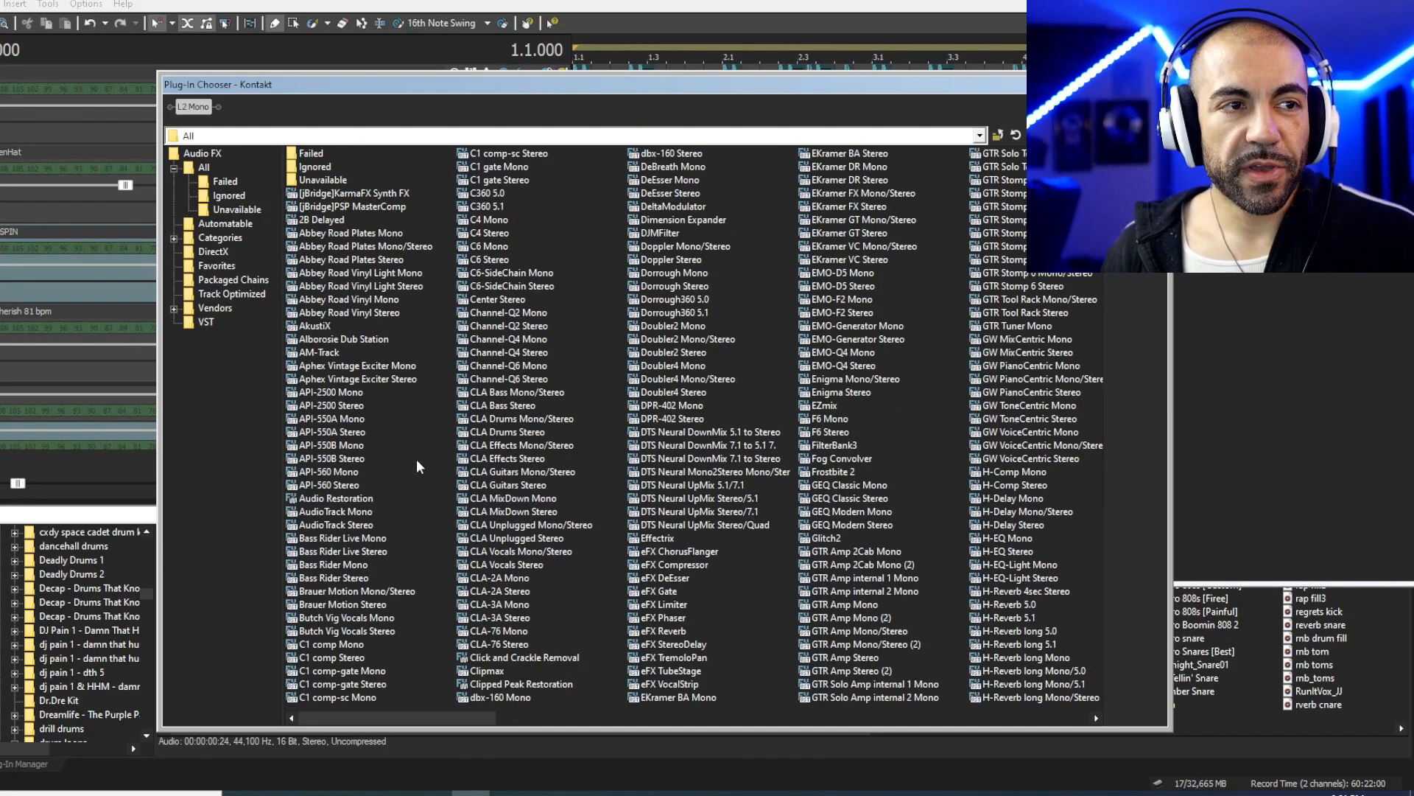
{"action": "type", "text": "cla"}
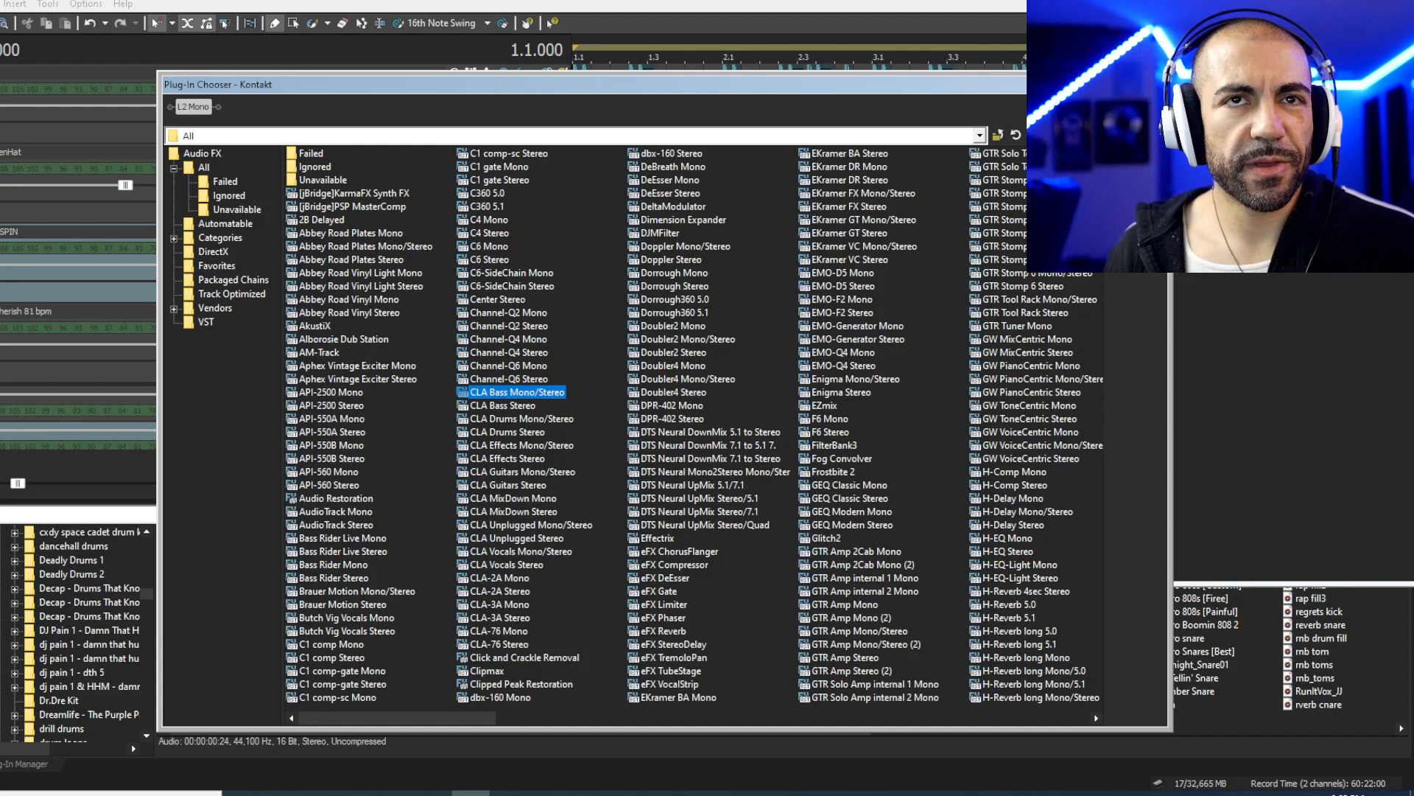
{"action": "key", "text": "Return"}
{"action": "left_click", "coordinate": [417, 127]}
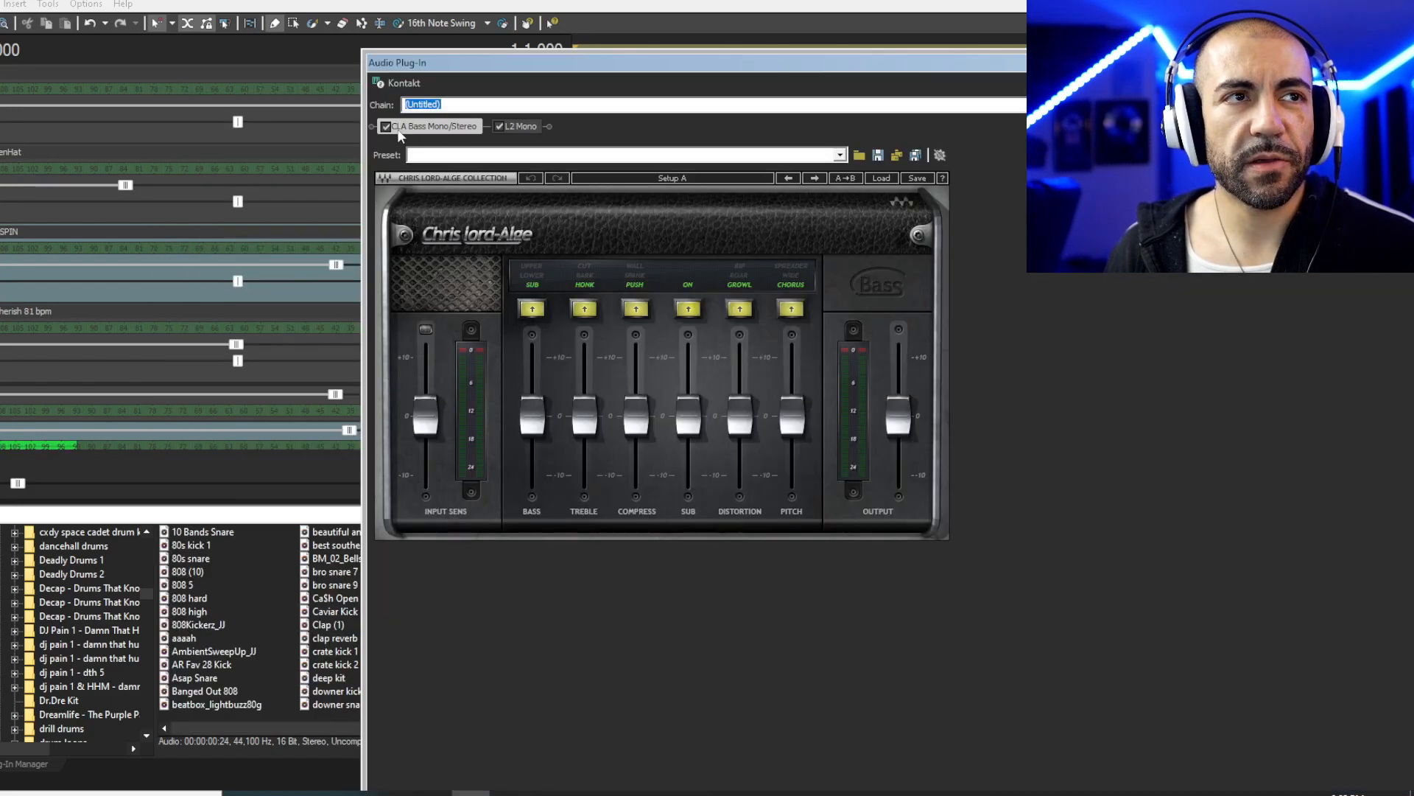
- Lower the second Kontakt channel to -3.3 dB in the mixer
{"action": "left_click", "coordinate": [512, 127]}
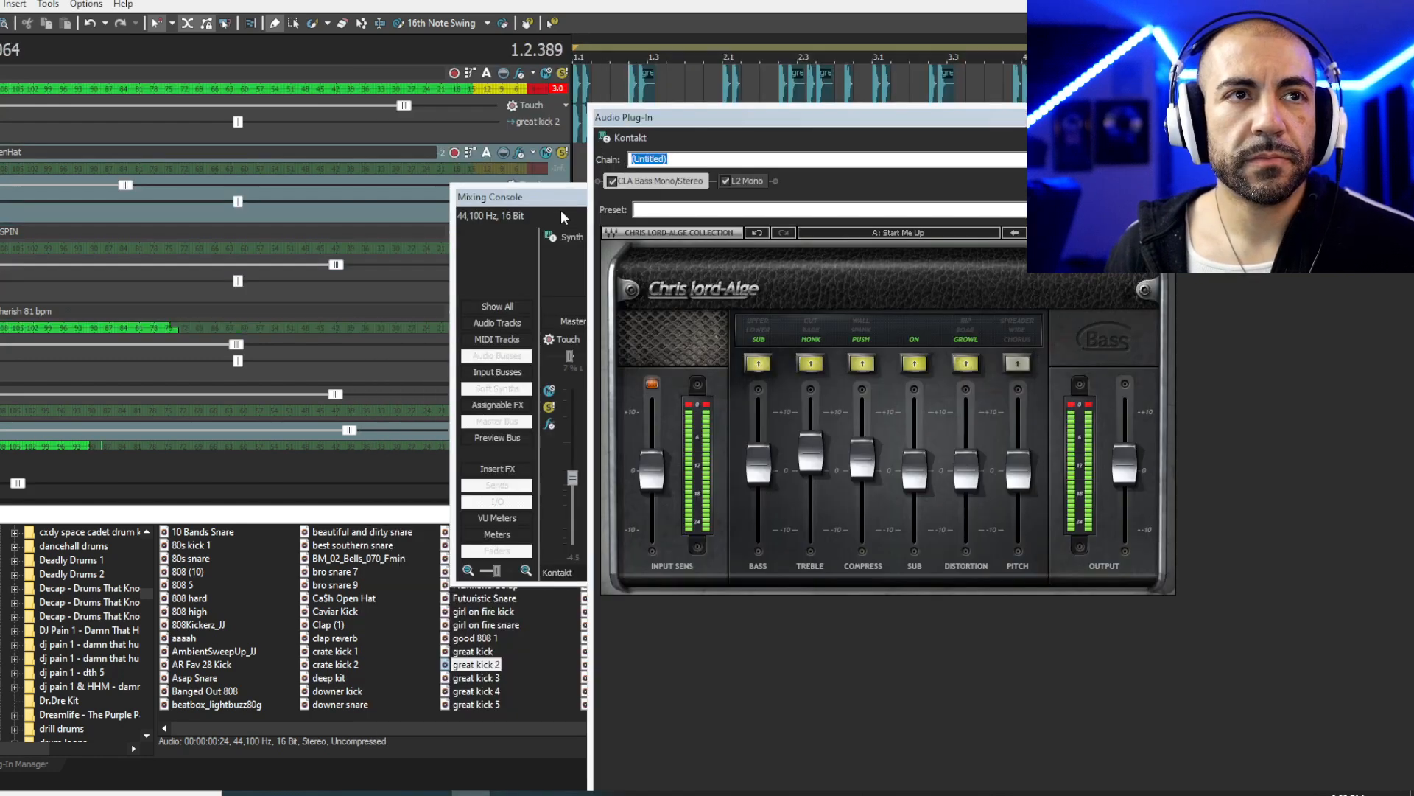
{"action": "left_click", "coordinate": [567, 210]}
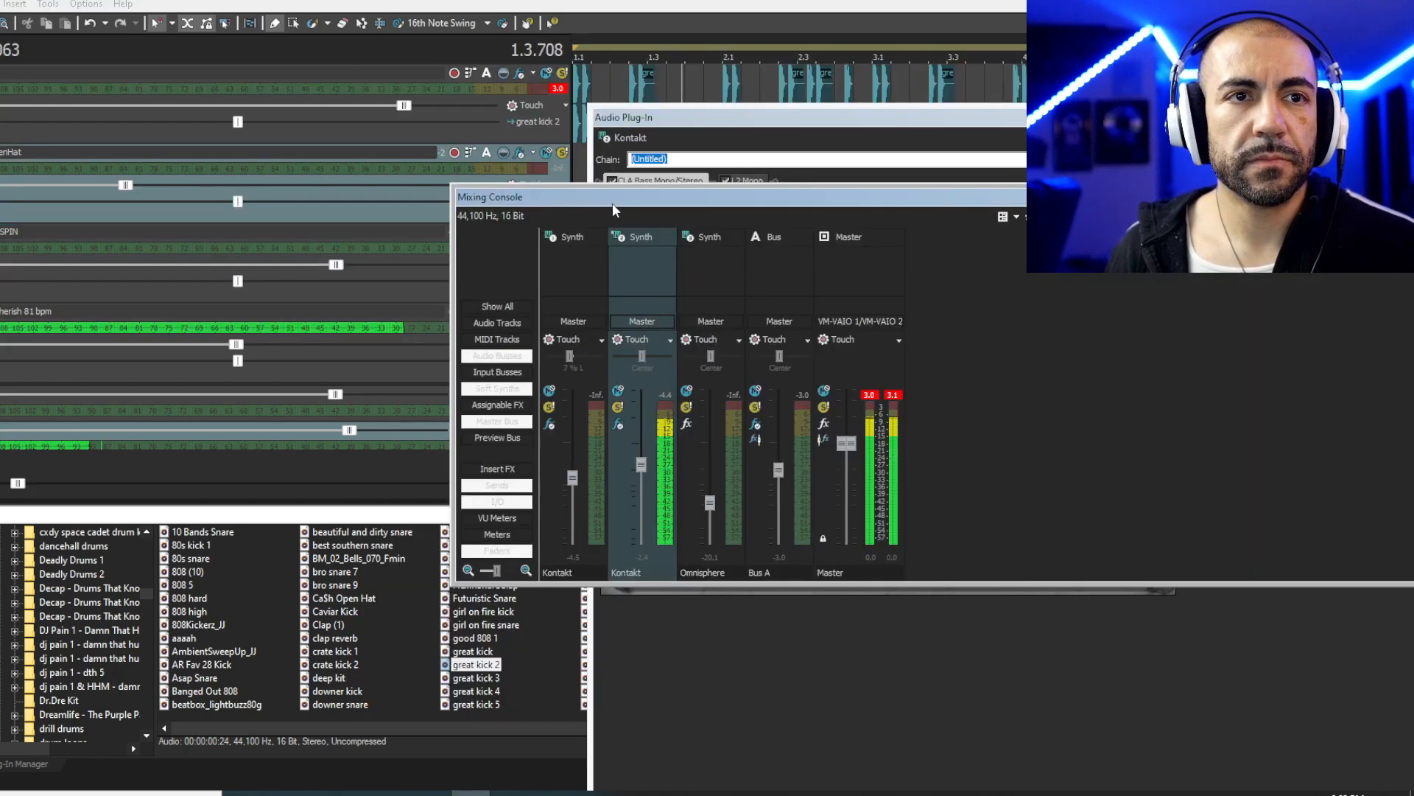
{"action": "left_click_drag", "start_coordinate": [641, 465], "coordinate": [641, 472]}
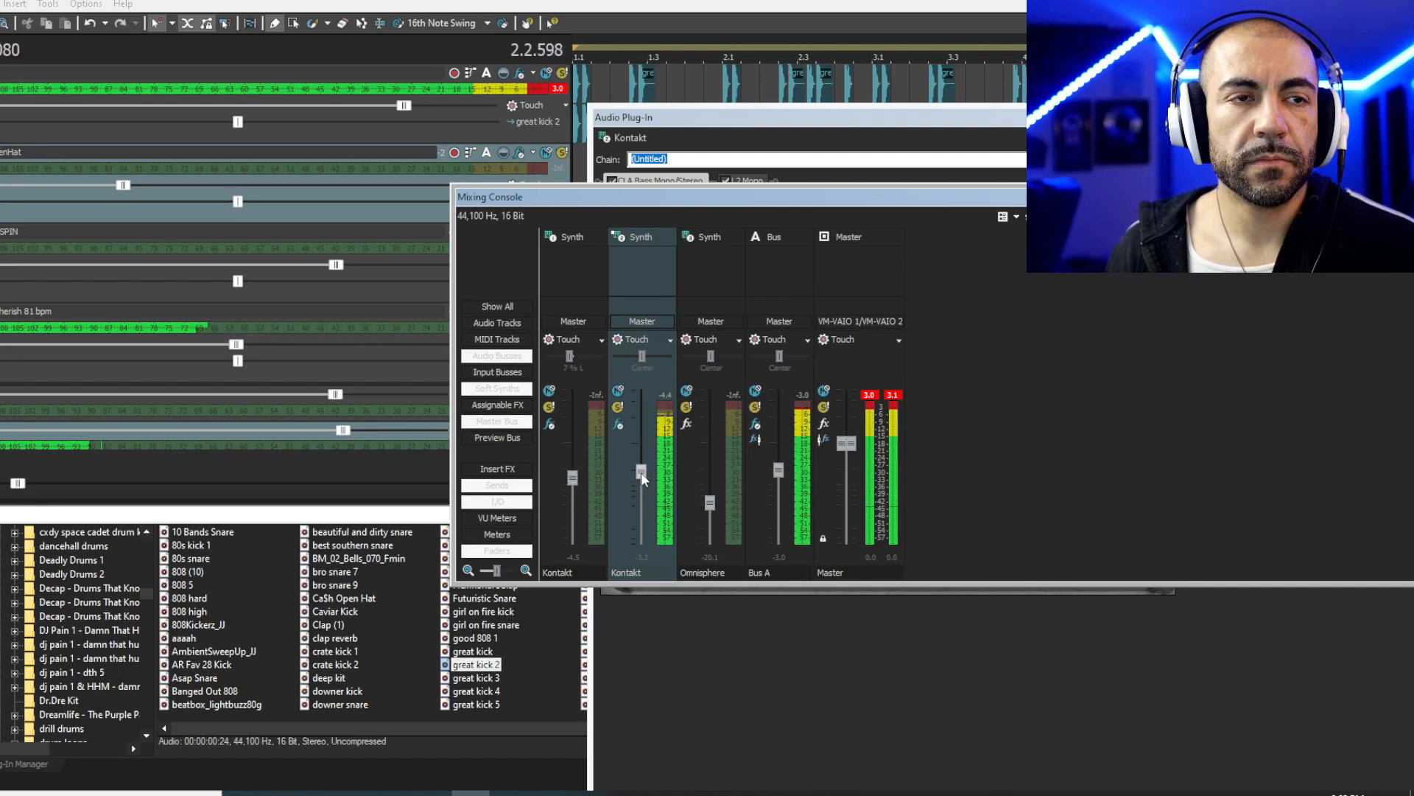
- Set the L2 Mono threshold to -4.5 dB and out ceiling to -8.2 dB, then close it
{"action": "left_click", "coordinate": [890, 125]}
{"action": "left_click", "coordinate": [744, 182]}
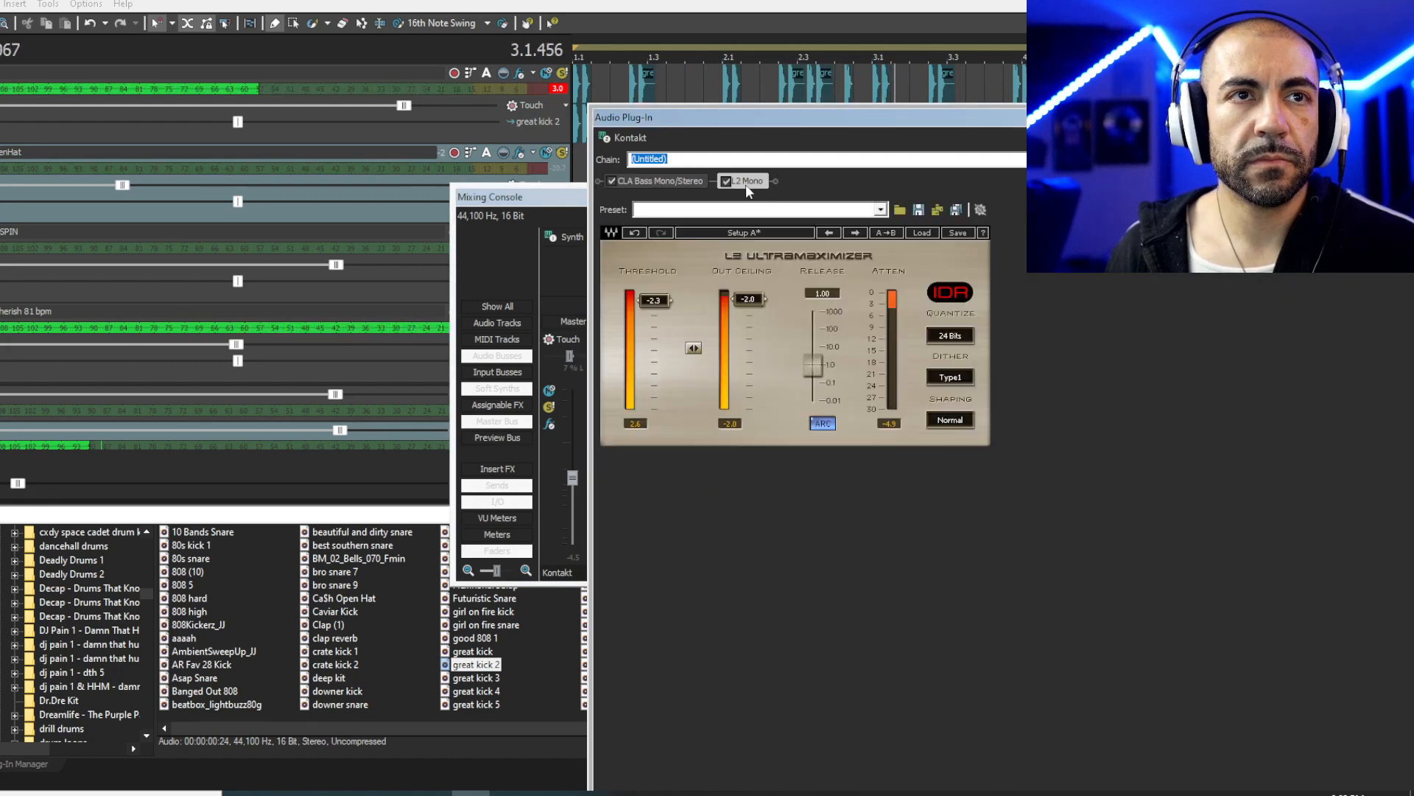
{"action": "left_click_drag", "start_coordinate": [748, 310], "coordinate": [748, 320]}
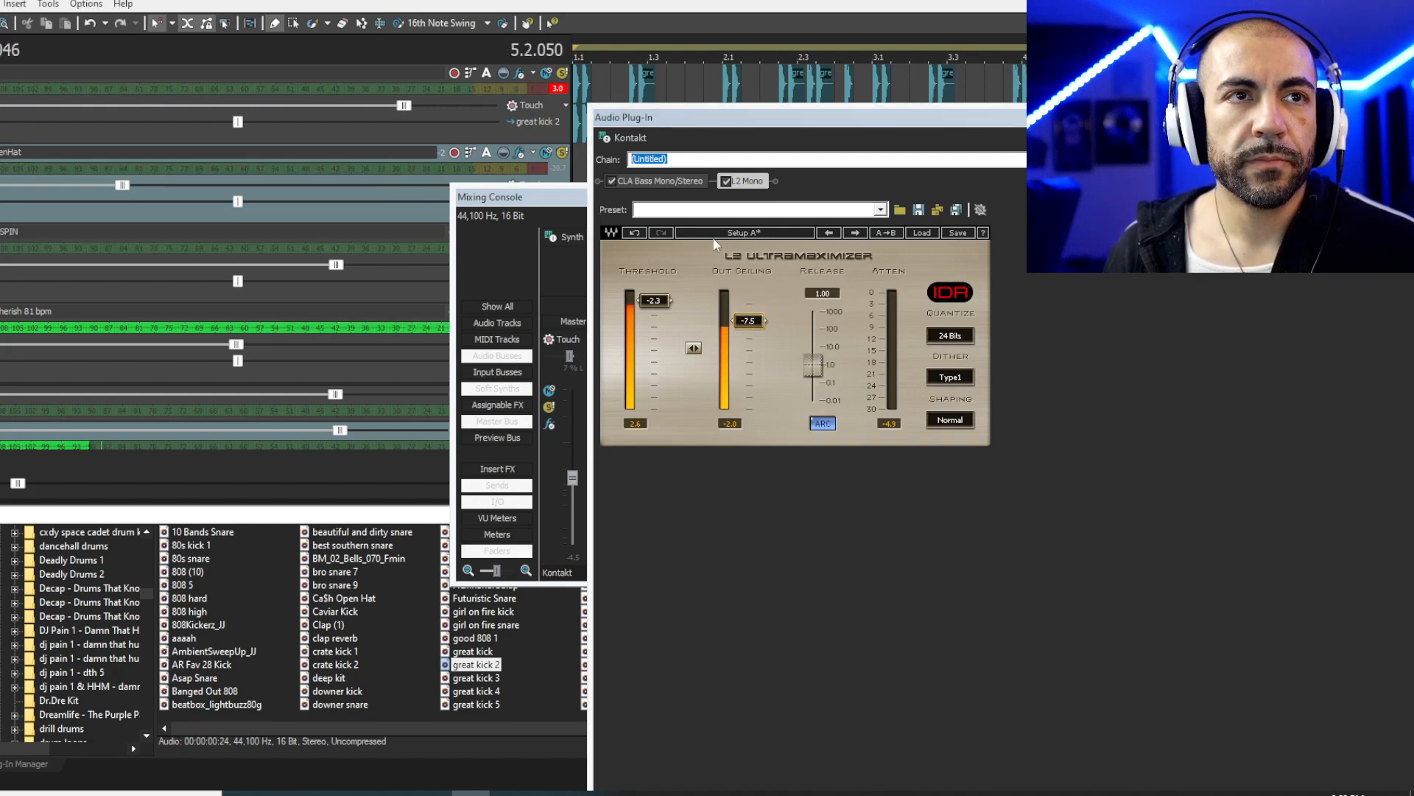
{"action": "key", "text": "space"}
{"action": "left_click_drag", "start_coordinate": [654, 301], "coordinate": [654, 306]}
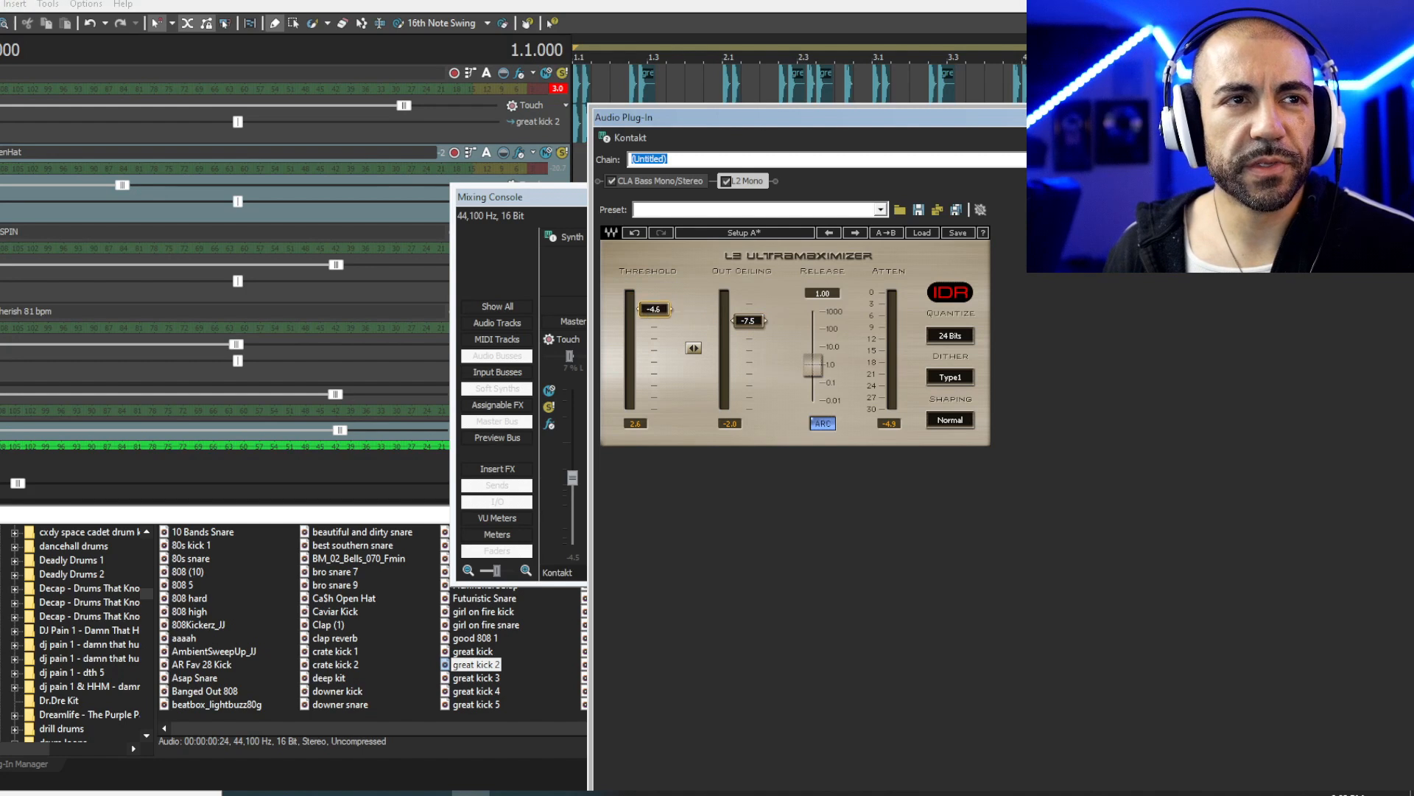
{"action": "left_click_drag", "start_coordinate": [790, 119], "coordinate": [605, 116]}
{"action": "left_click", "coordinate": [1394, 114]}
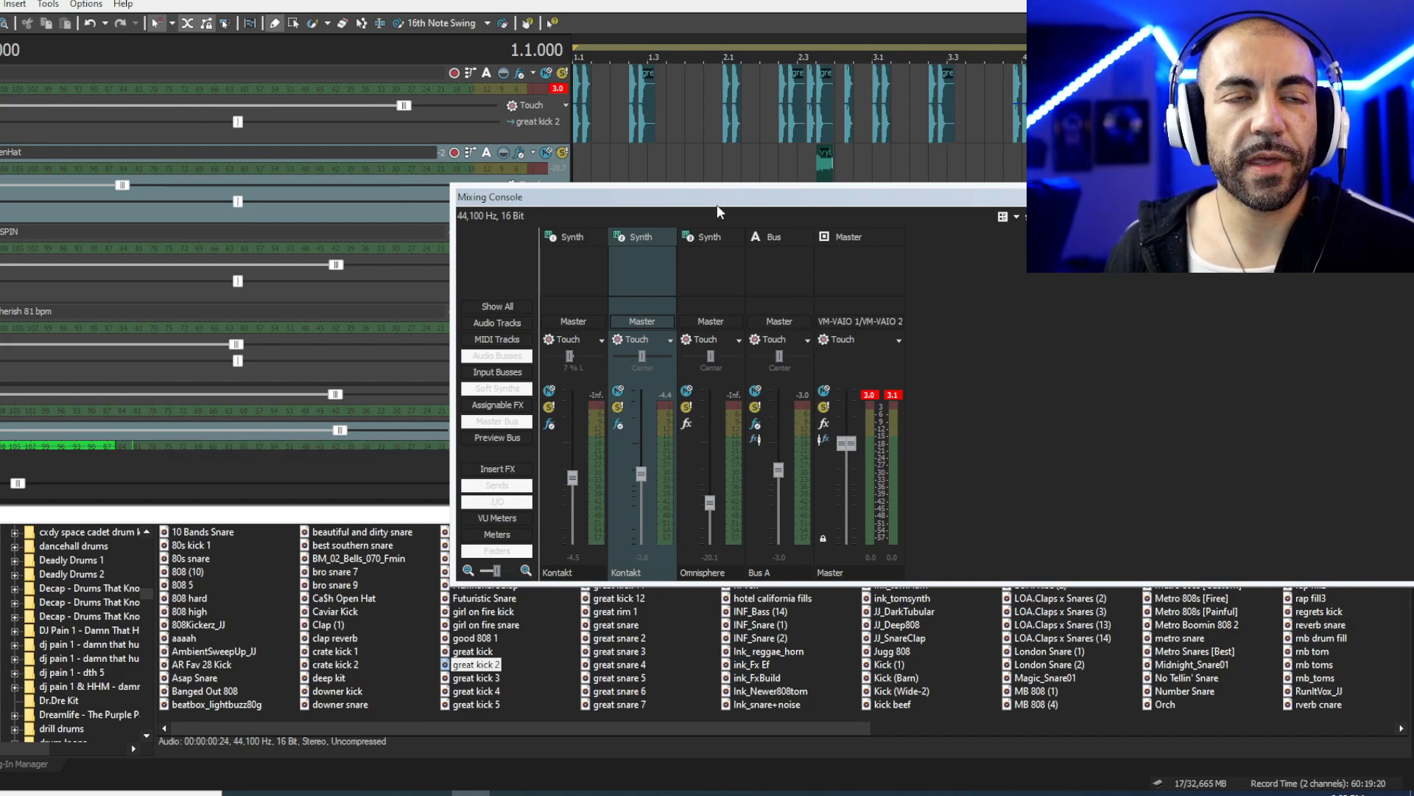
- Replay the mix and bring up CLA Bass in the Kontakt effect chain
{"action": "key", "text": "space"}
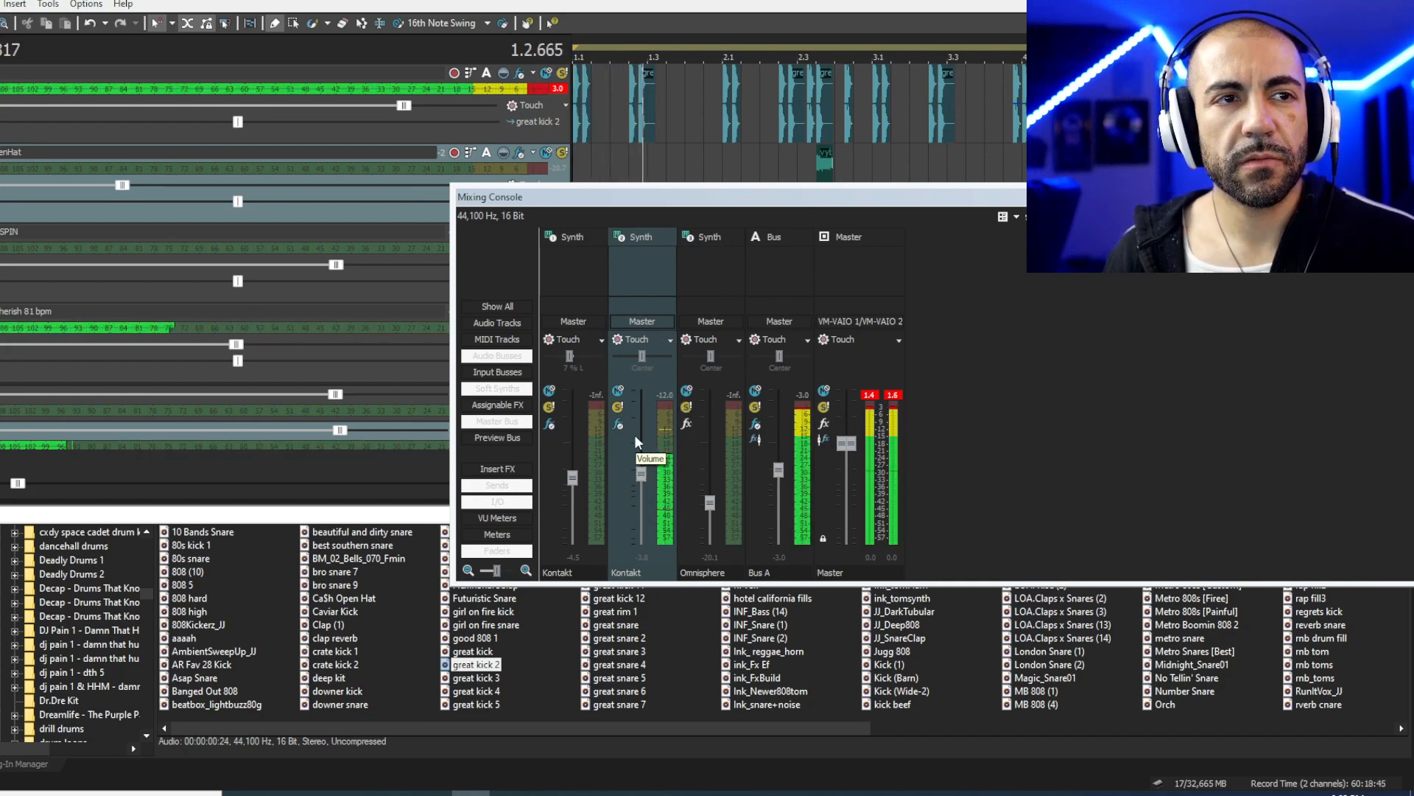
{"action": "left_click", "coordinate": [618, 423]}
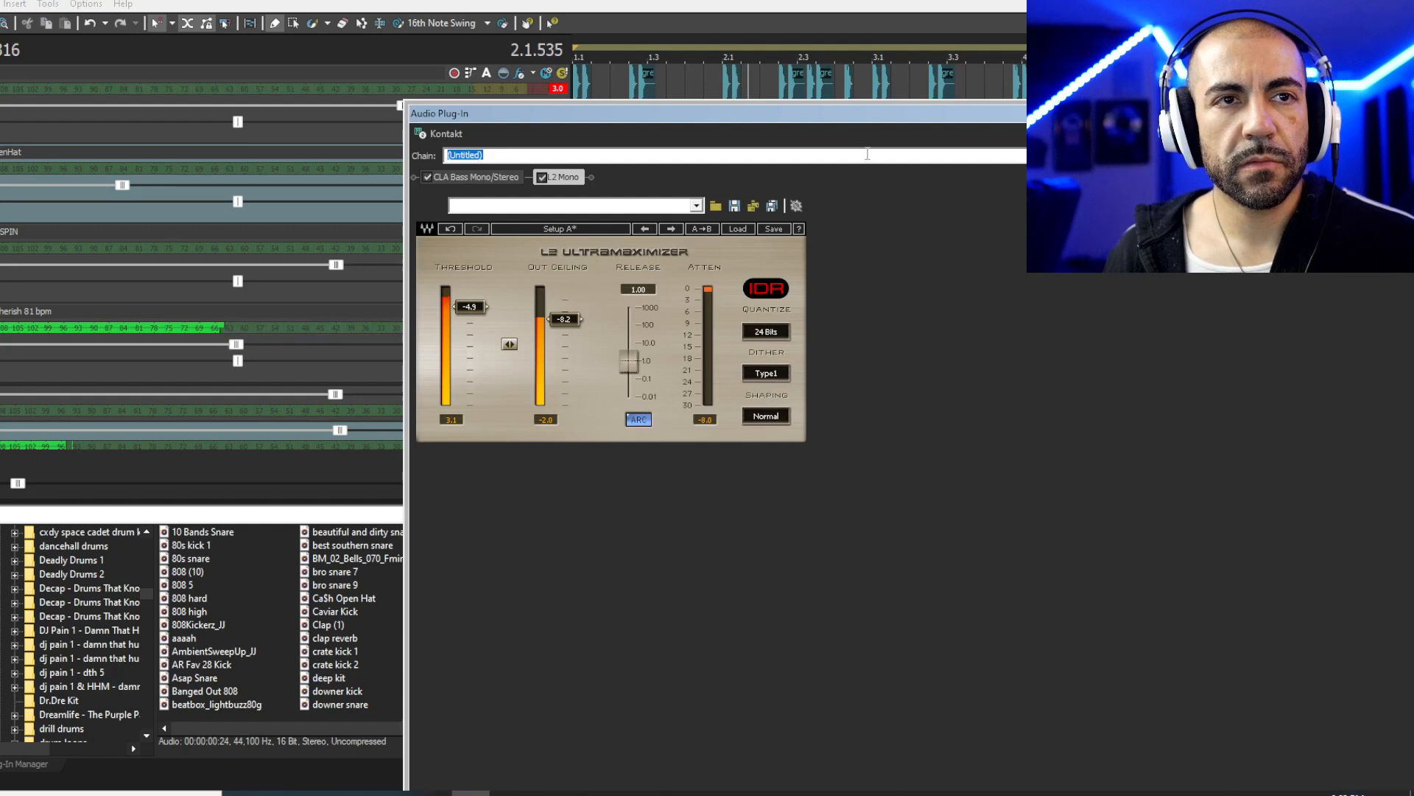
{"action": "left_click", "coordinate": [483, 178]}
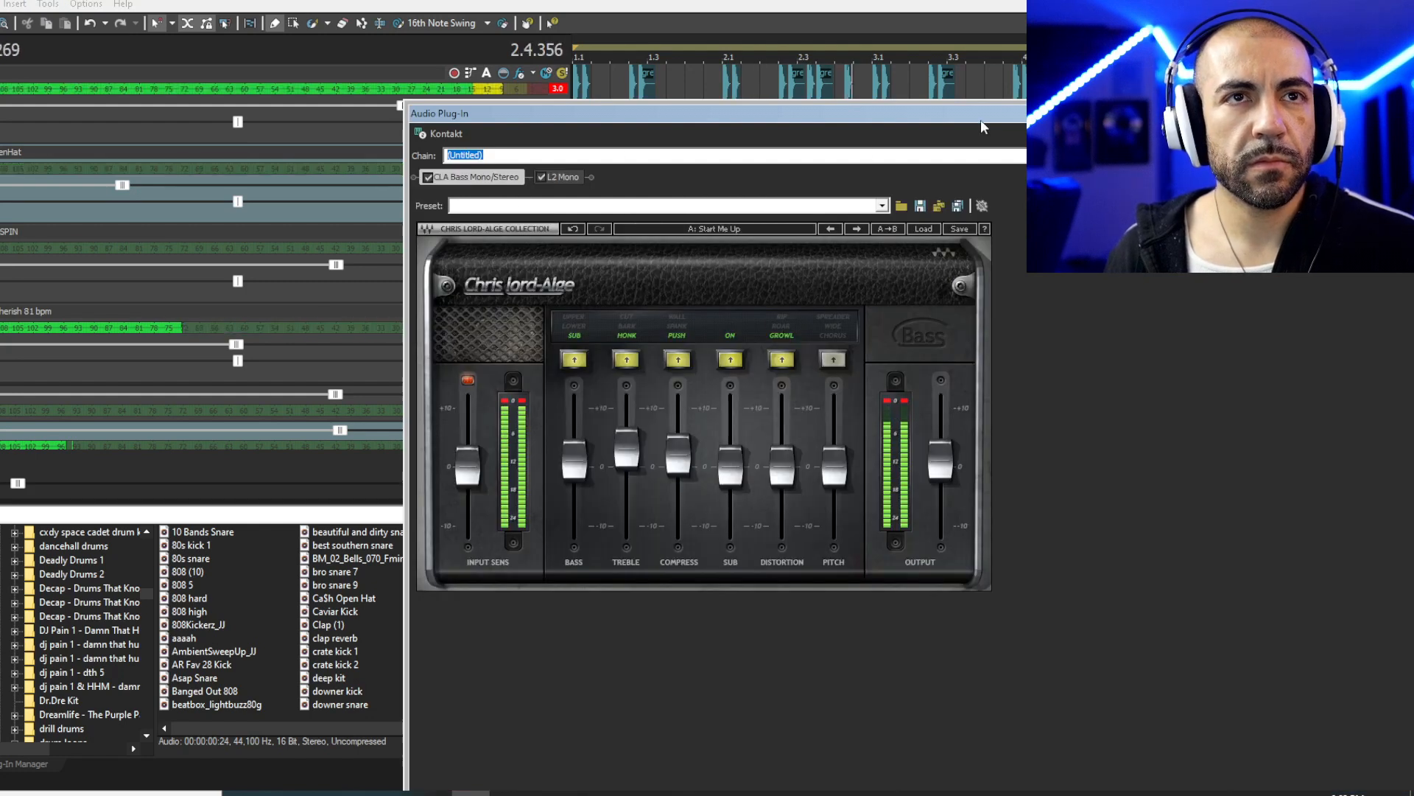
- Lower the CLA Bass input sensitivity slightly and audition the bass
{"action": "left_click_drag", "start_coordinate": [981, 118], "coordinate": [748, 121]}
{"action": "key", "text": "space"}
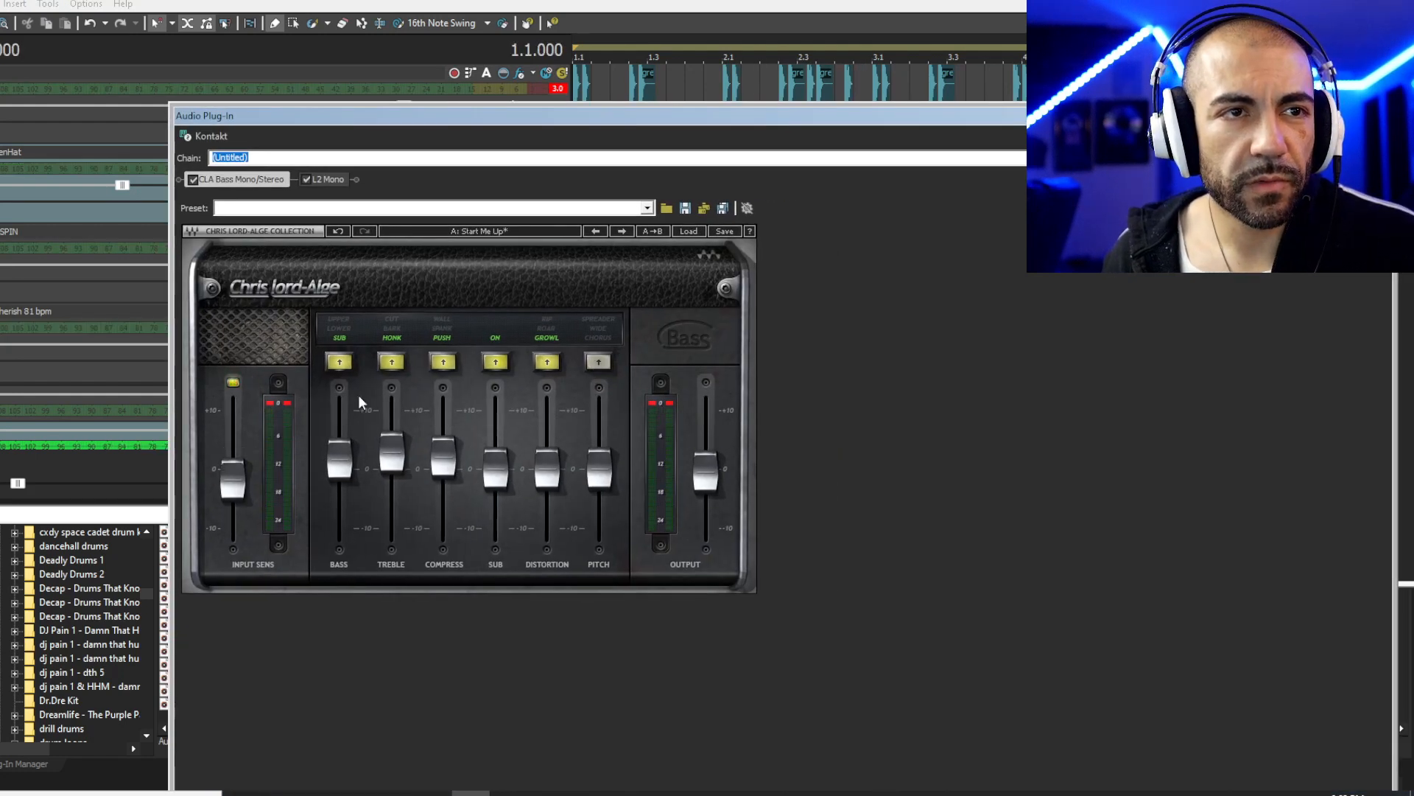
{"action": "left_click_drag", "start_coordinate": [233, 479], "coordinate": [233, 482]}
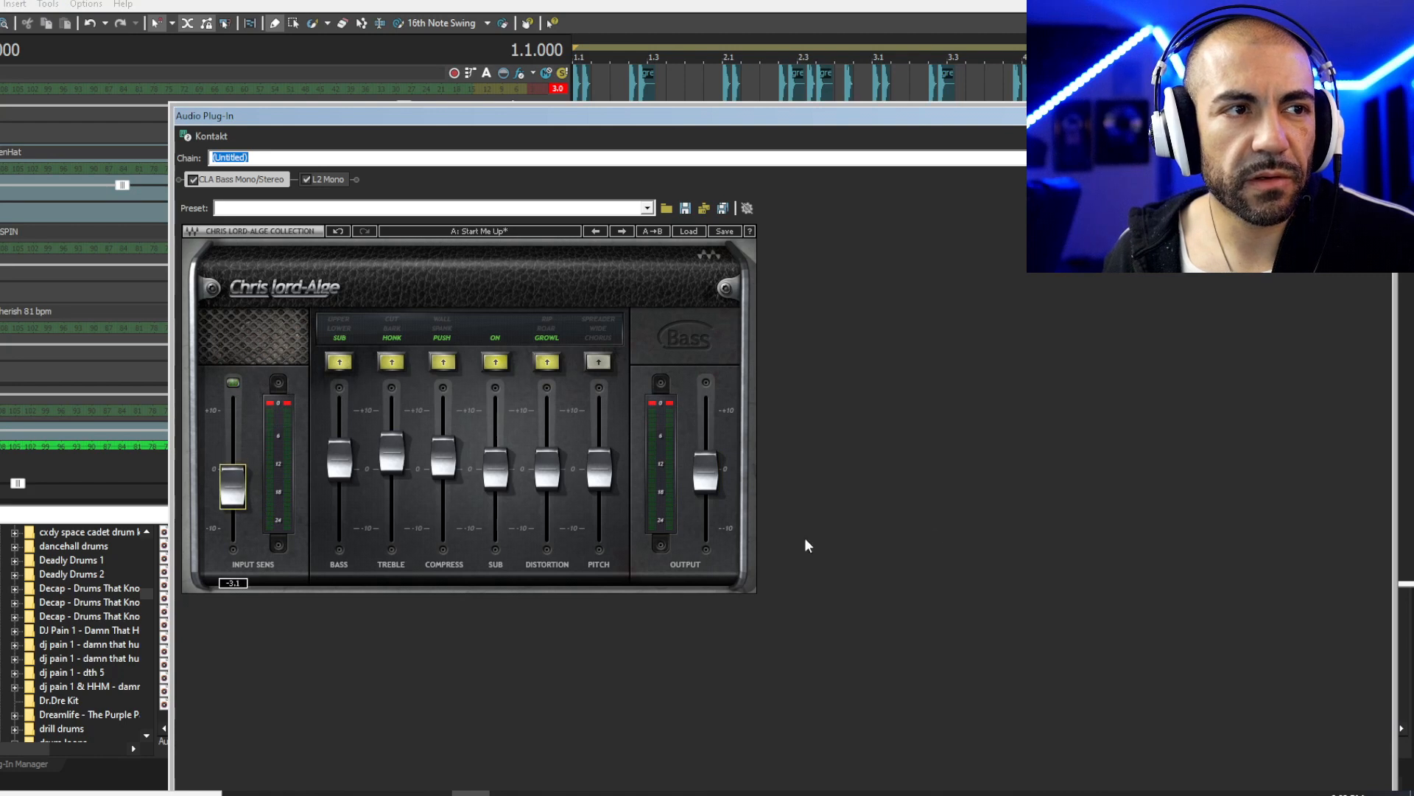
{"action": "key", "text": "space"}
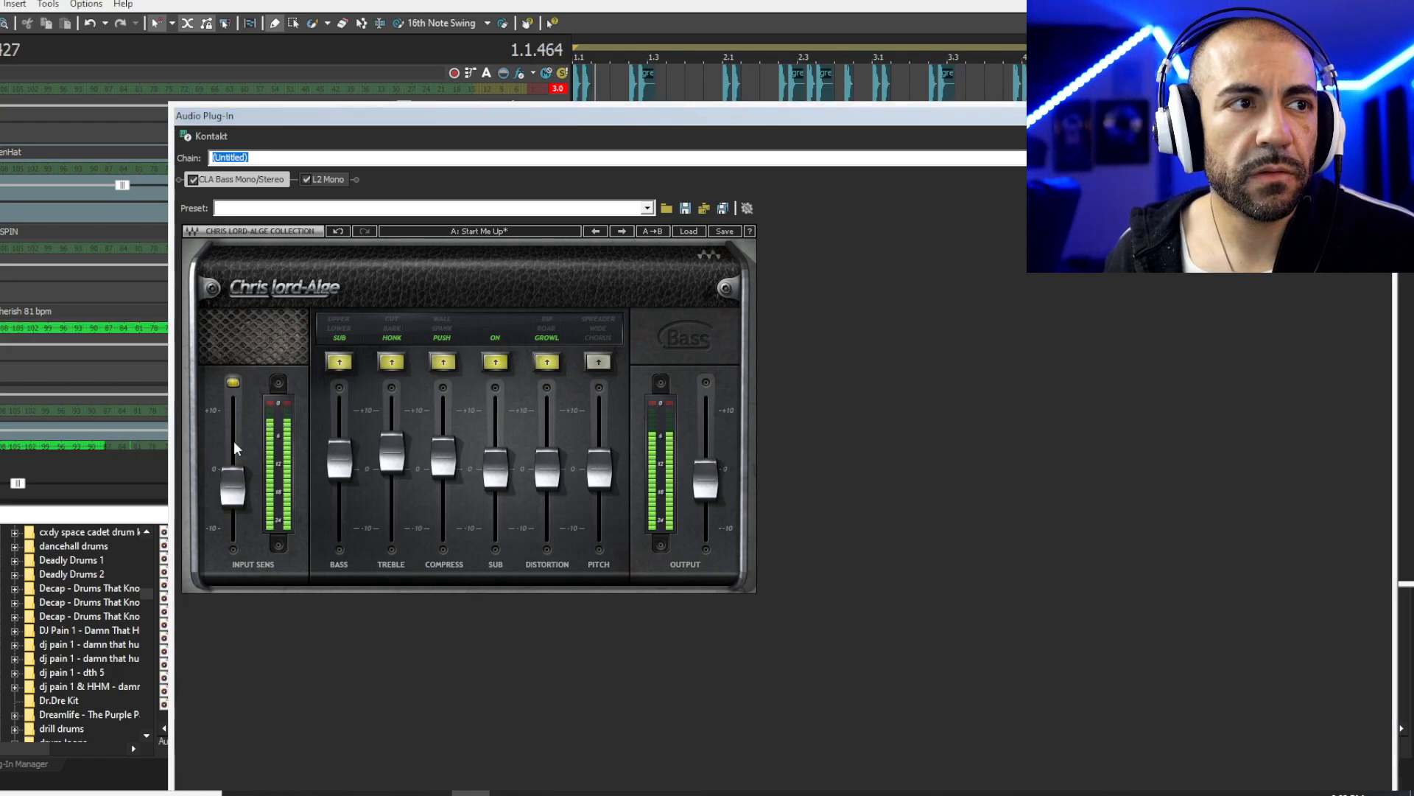
{"action": "key", "text": "space"}
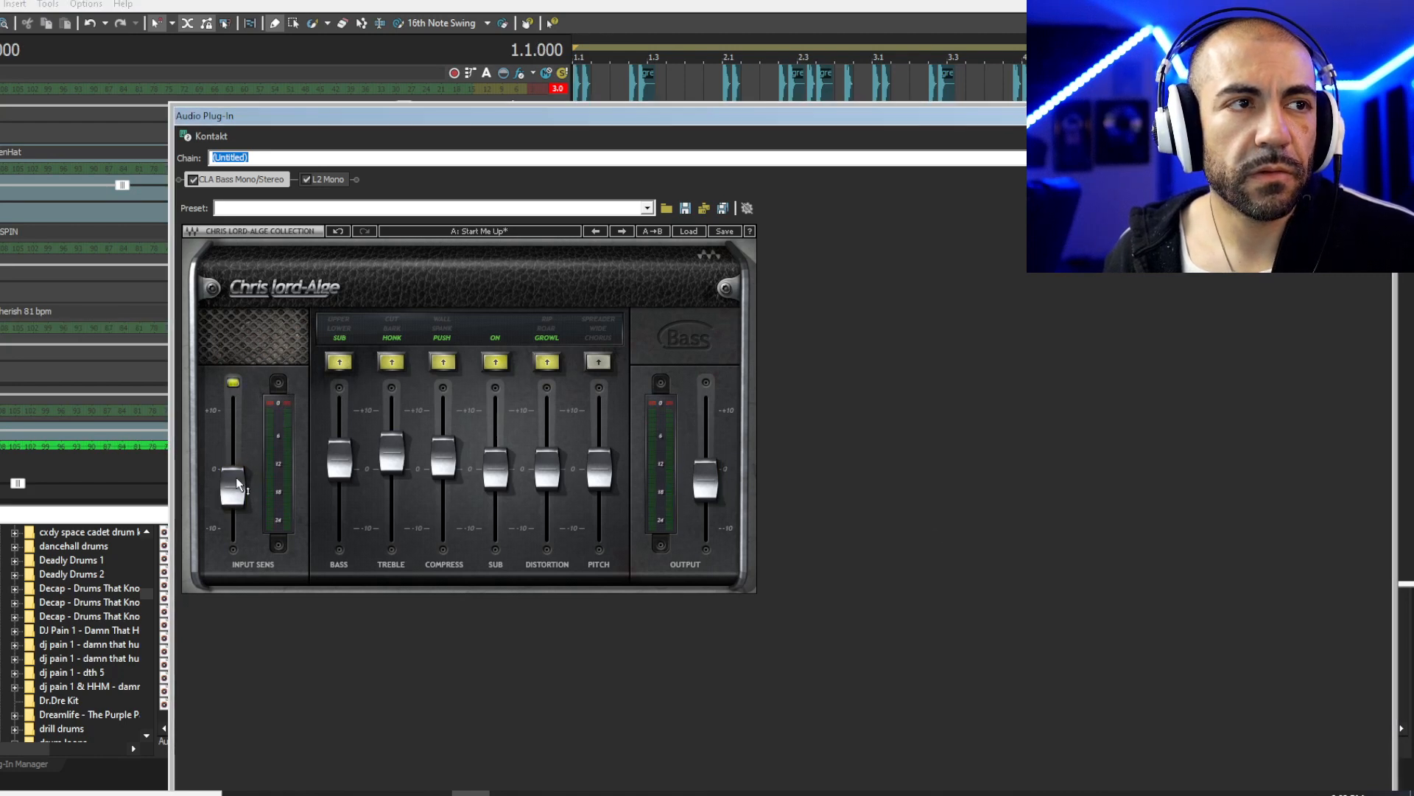
{"action": "key", "text": "space"}
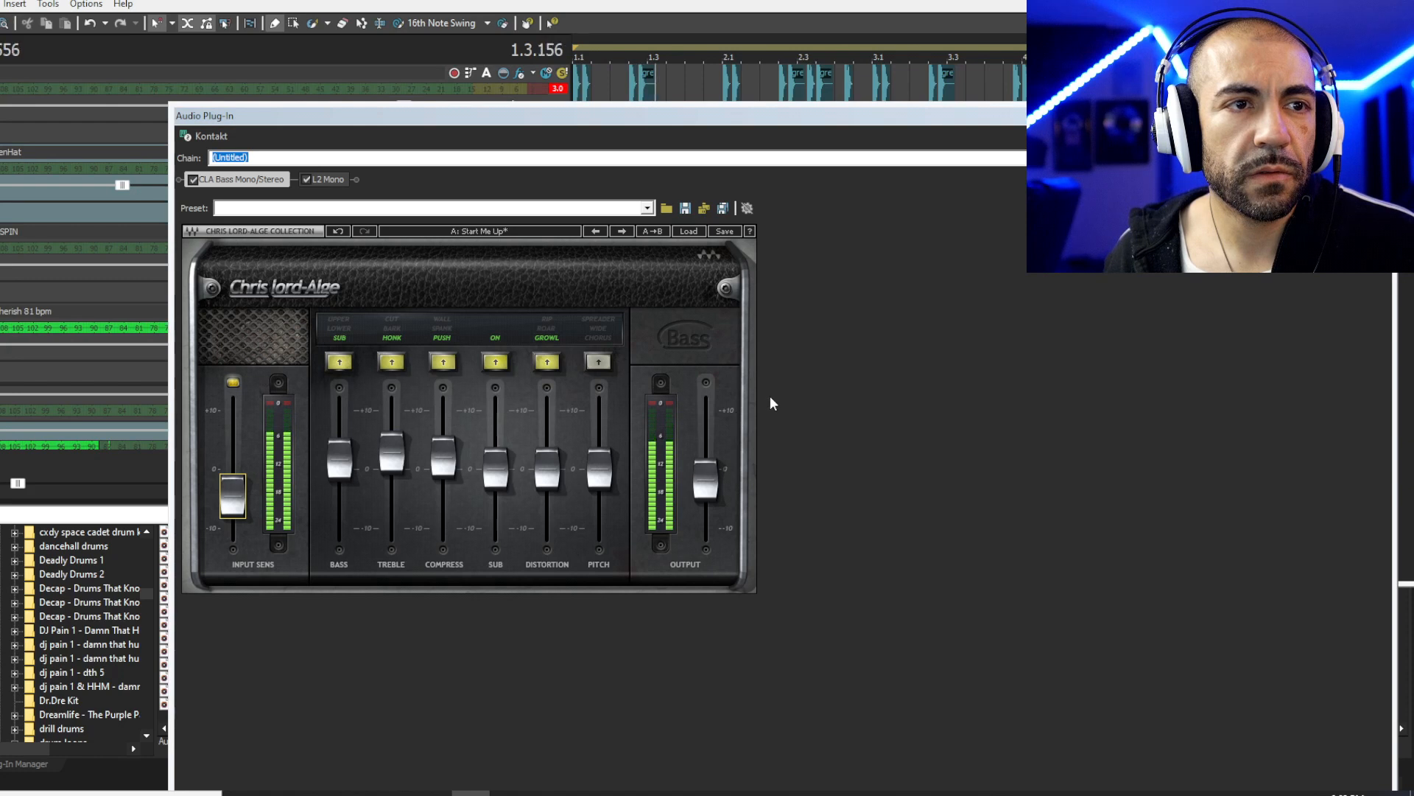
- Push CLA Bass Distortion to +8.1, set Sub to 0.6 and Bass to 1.5, then close it
{"action": "mouse_move", "coordinate": [547, 470]}
{"action": "left_mouse_down"}
{"action": "mouse_move", "coordinate": [546, 421]}
{"action": "mouse_move", "coordinate": [547, 478]}
{"action": "left_mouse_up"}
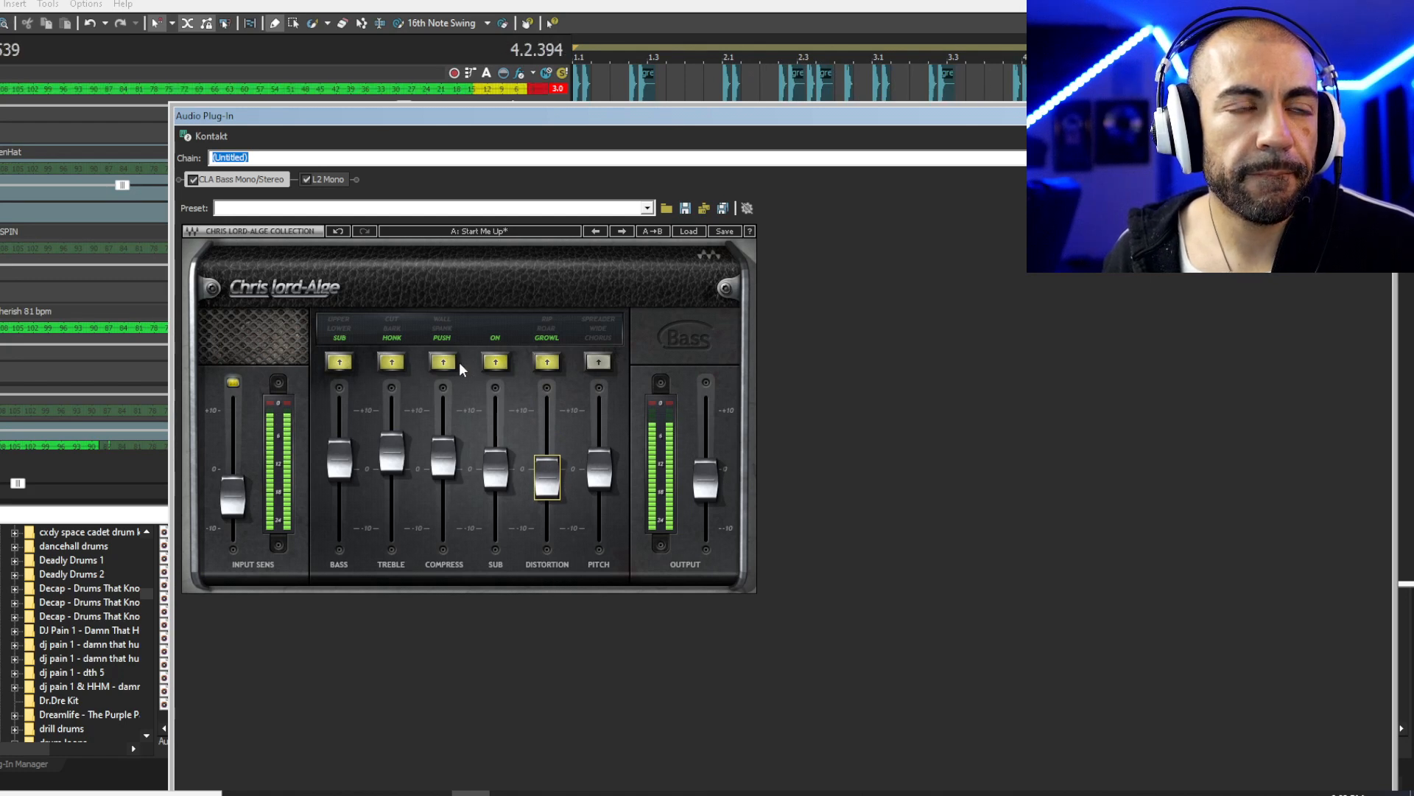
{"action": "left_click_drag", "start_coordinate": [496, 469], "coordinate": [496, 463]}
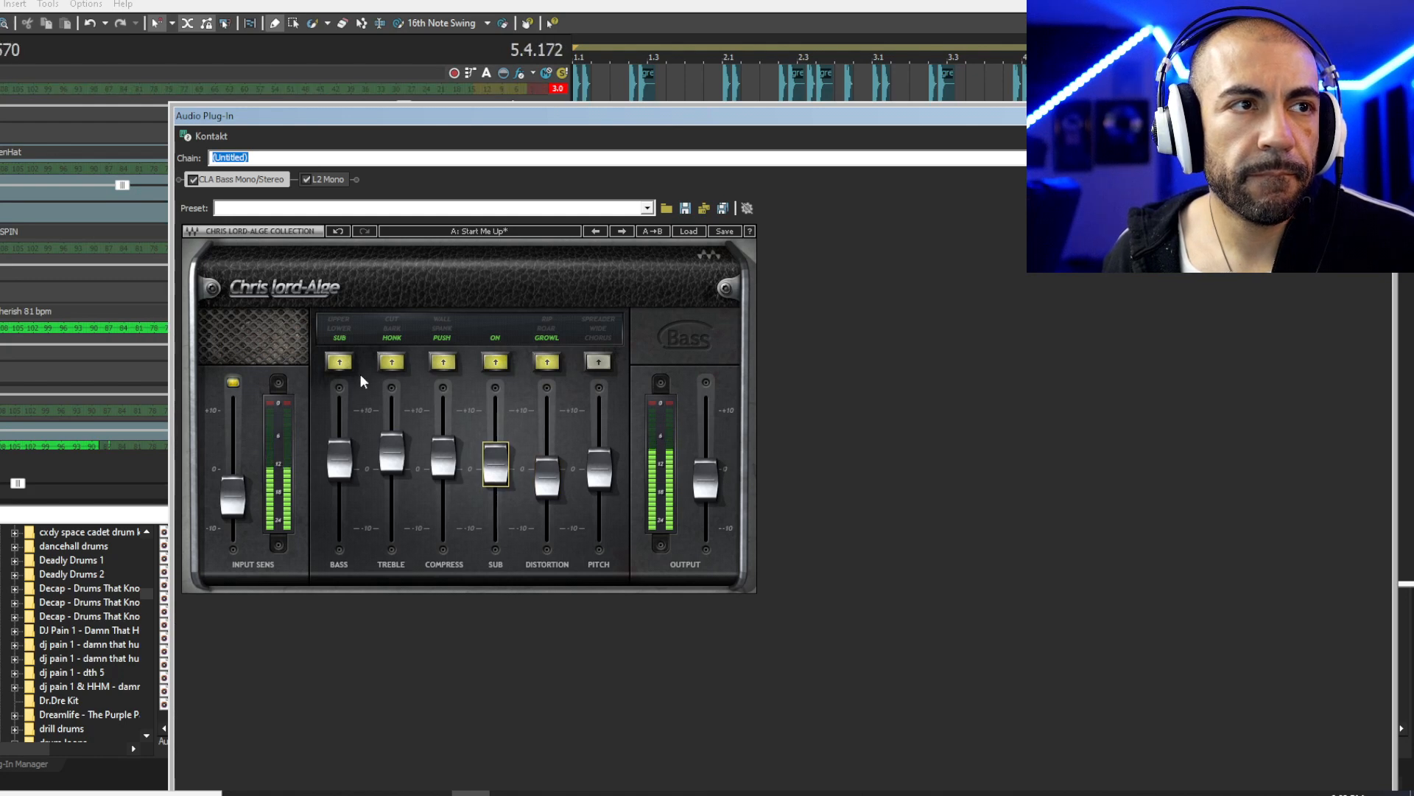
{"action": "left_click_drag", "start_coordinate": [340, 456], "coordinate": [341, 455]}
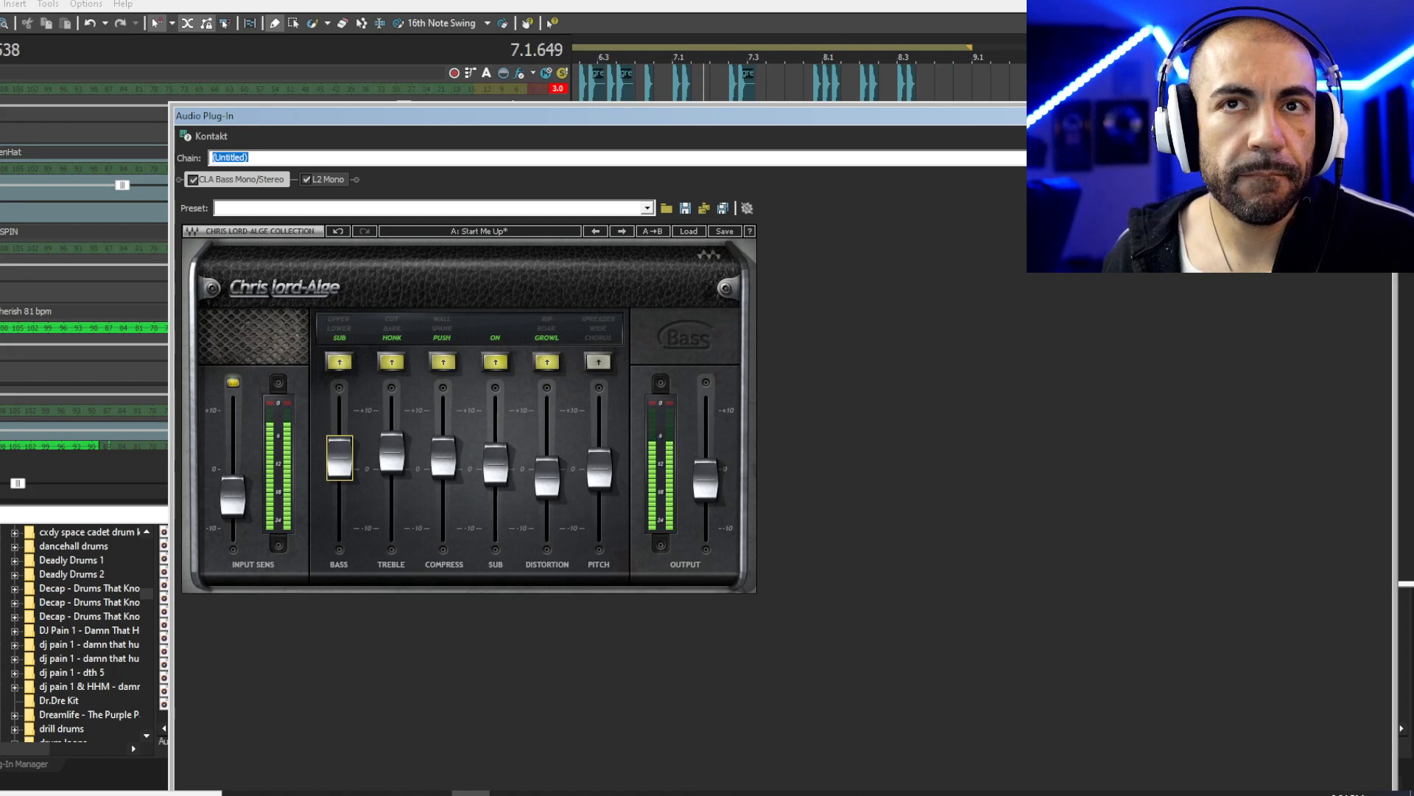
{"action": "left_click", "coordinate": [1380, 115]}
{"action": "left_click_drag", "start_coordinate": [840, 199], "coordinate": [1413, 200]}
{"action": "key", "text": "space"}
{"action": "key", "text": "space"}
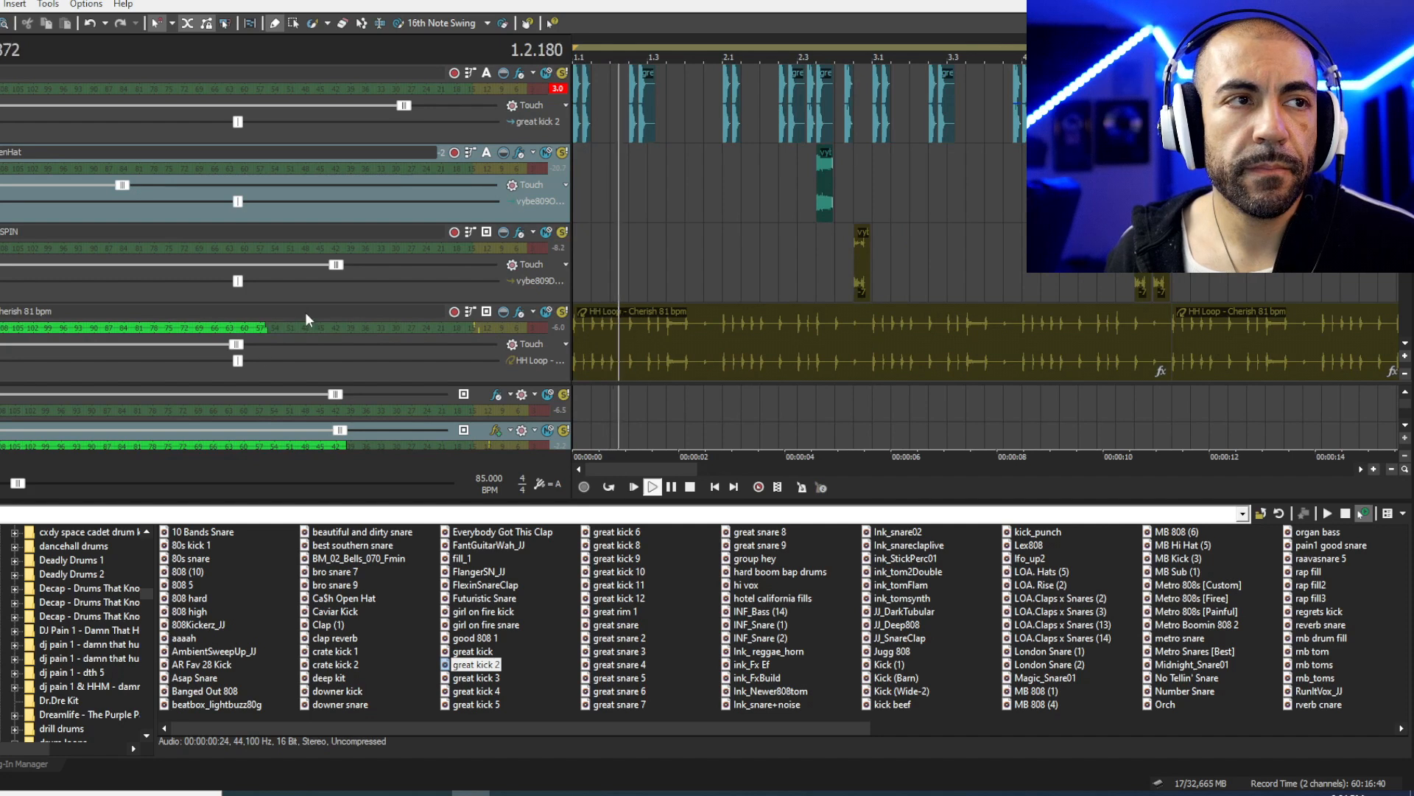
{"action": "key", "text": "space"}
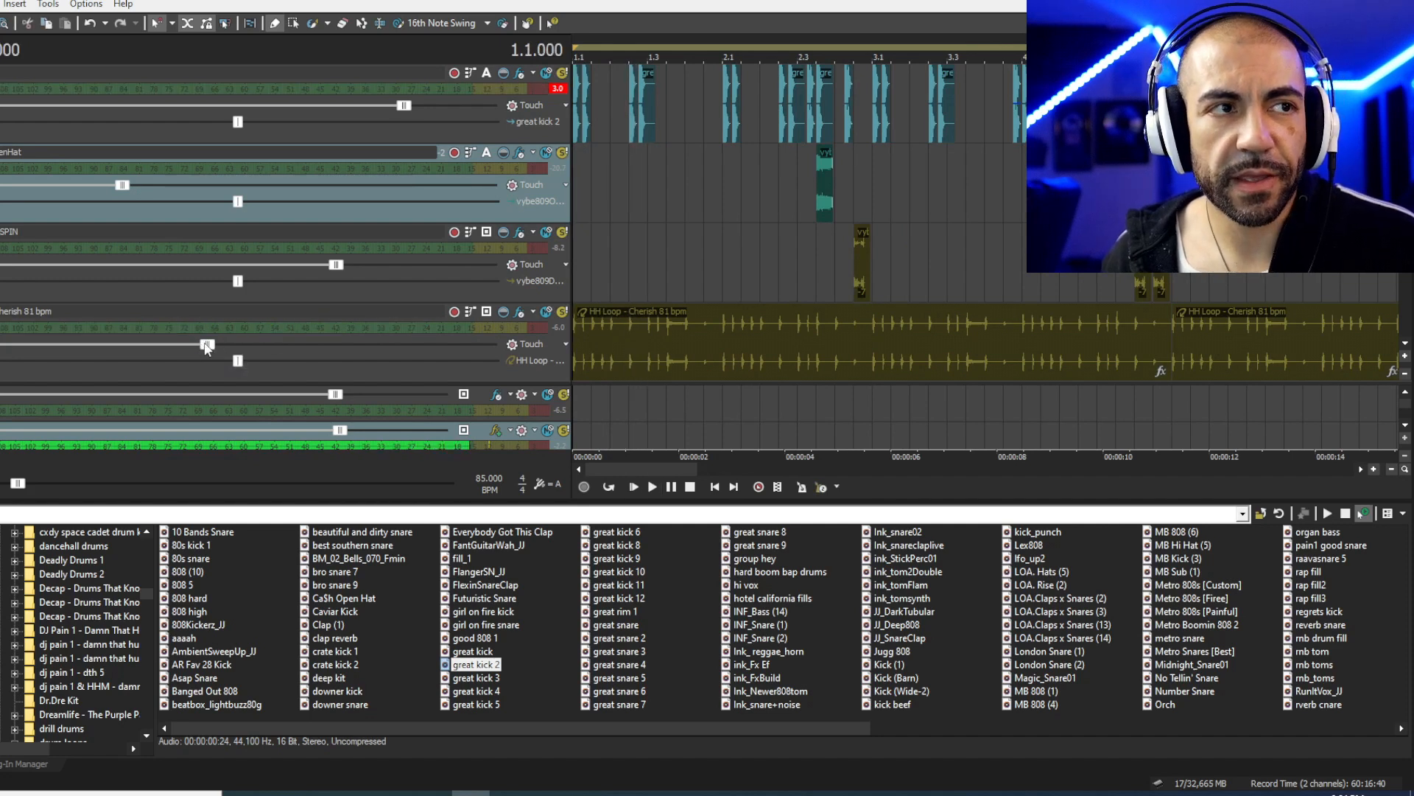
- Pull the HH Loop - Cherish 81 bpm volume down during playback and drag the mixer back into view
{"action": "key", "text": "space"}
{"action": "key", "text": "space"}
{"action": "left_click_drag", "start_coordinate": [193, 344], "coordinate": [175, 346]}
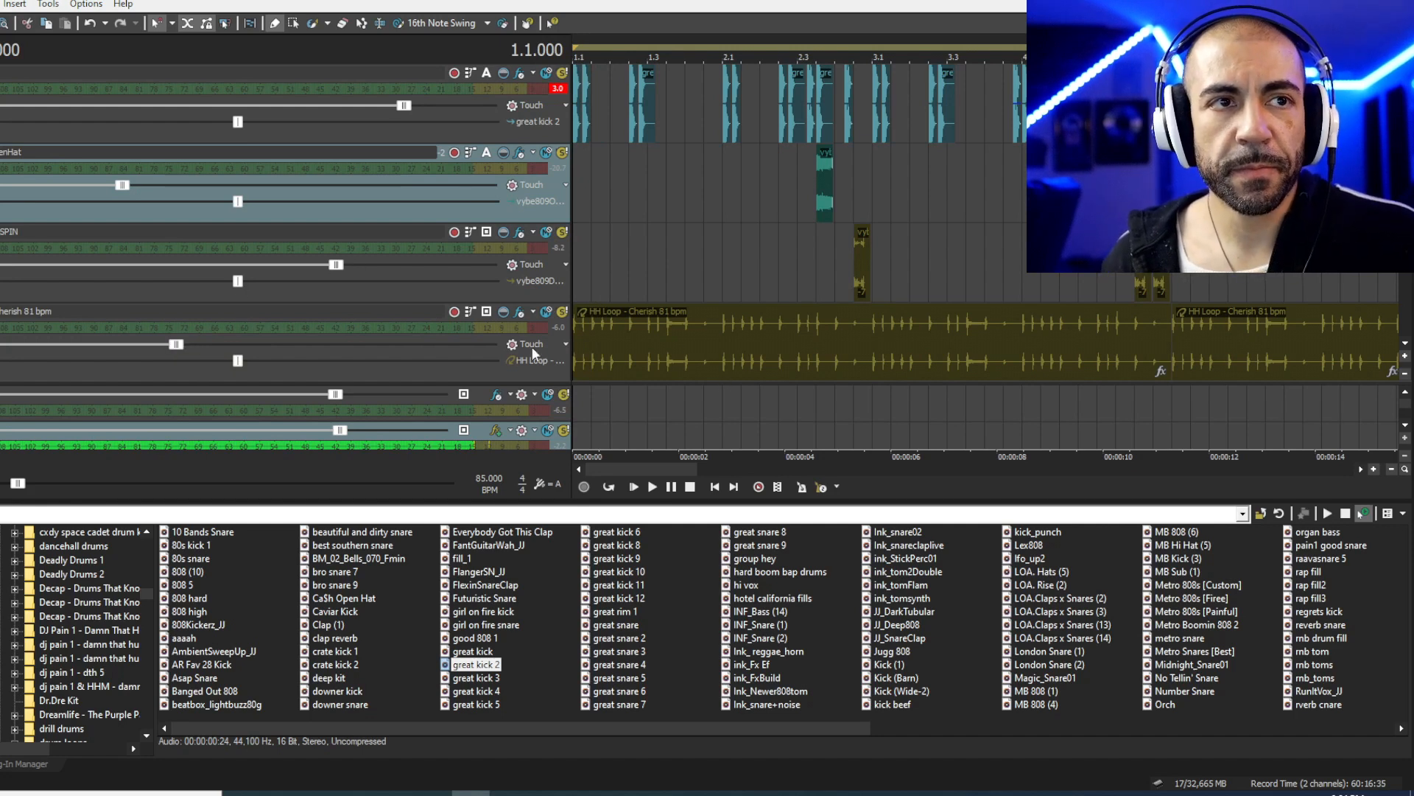
{"action": "left_click", "coordinate": [577, 352]}
{"action": "left_click_drag", "start_coordinate": [177, 347], "coordinate": [176, 348]}
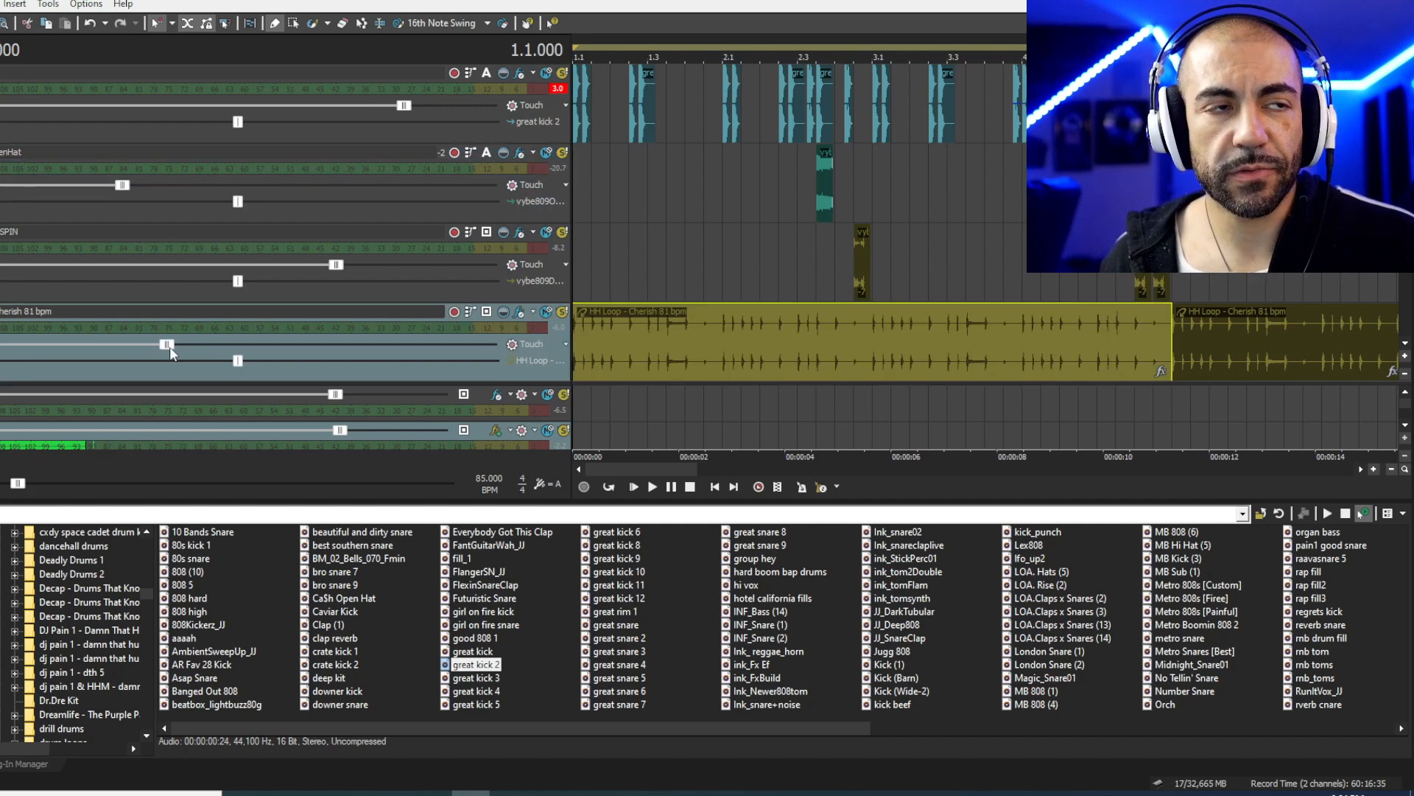
{"action": "key", "text": "space"}
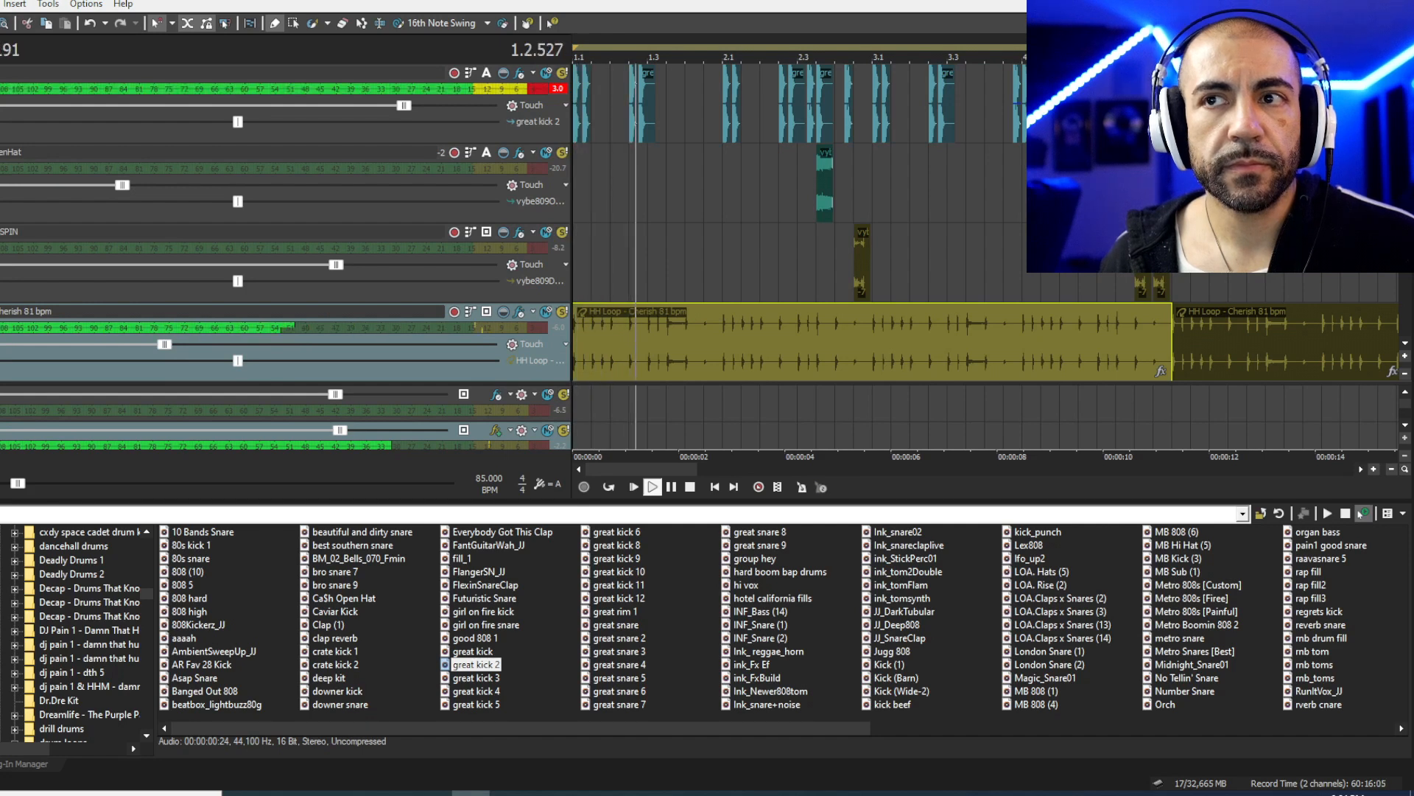
{"action": "key", "text": "space"}
{"action": "left_click_drag", "start_coordinate": [899, 3], "coordinate": [789, 223]}
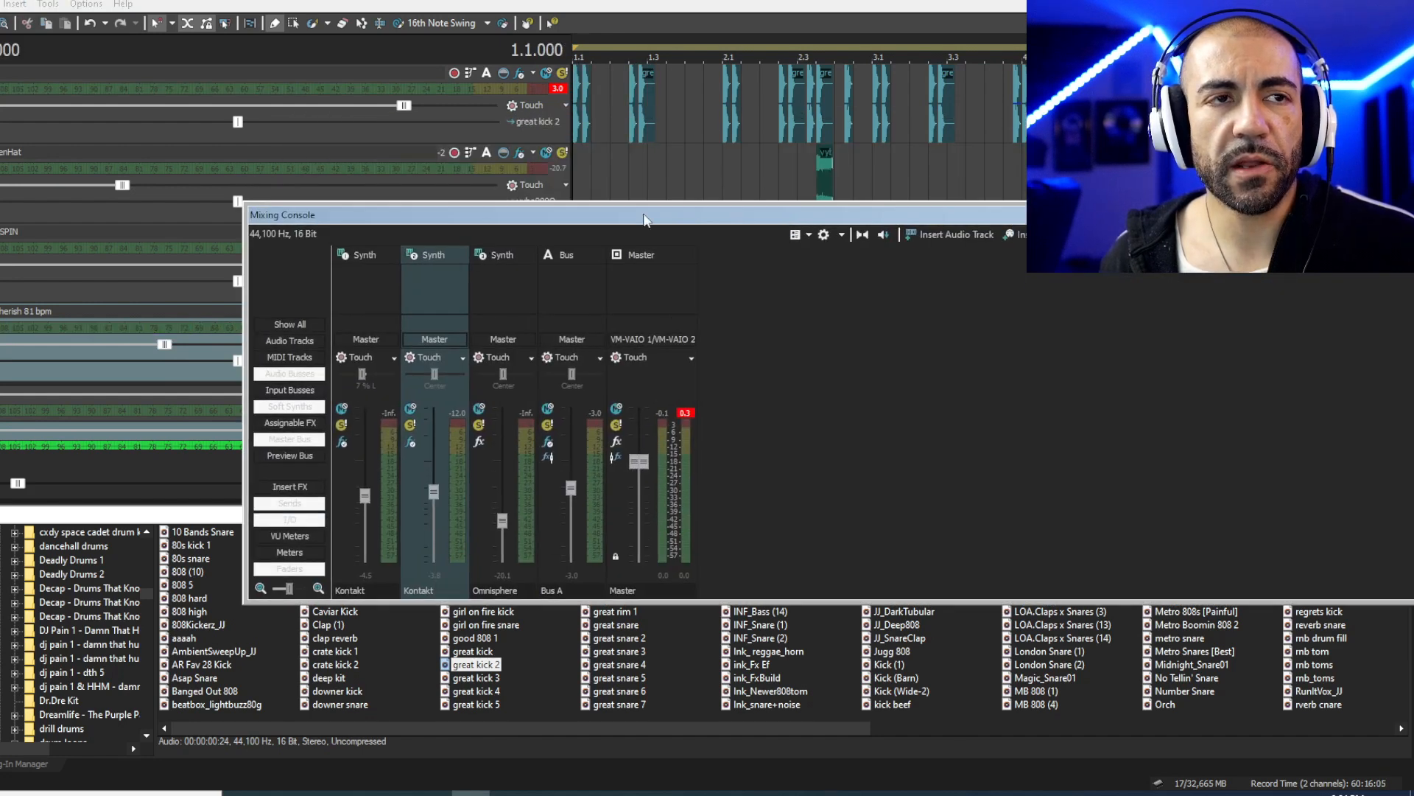
- Play the beat with the enHat track selected, hide the mixing console, and stop playback
{"action": "left_click", "coordinate": [587, 155]}
{"action": "key", "text": "space"}
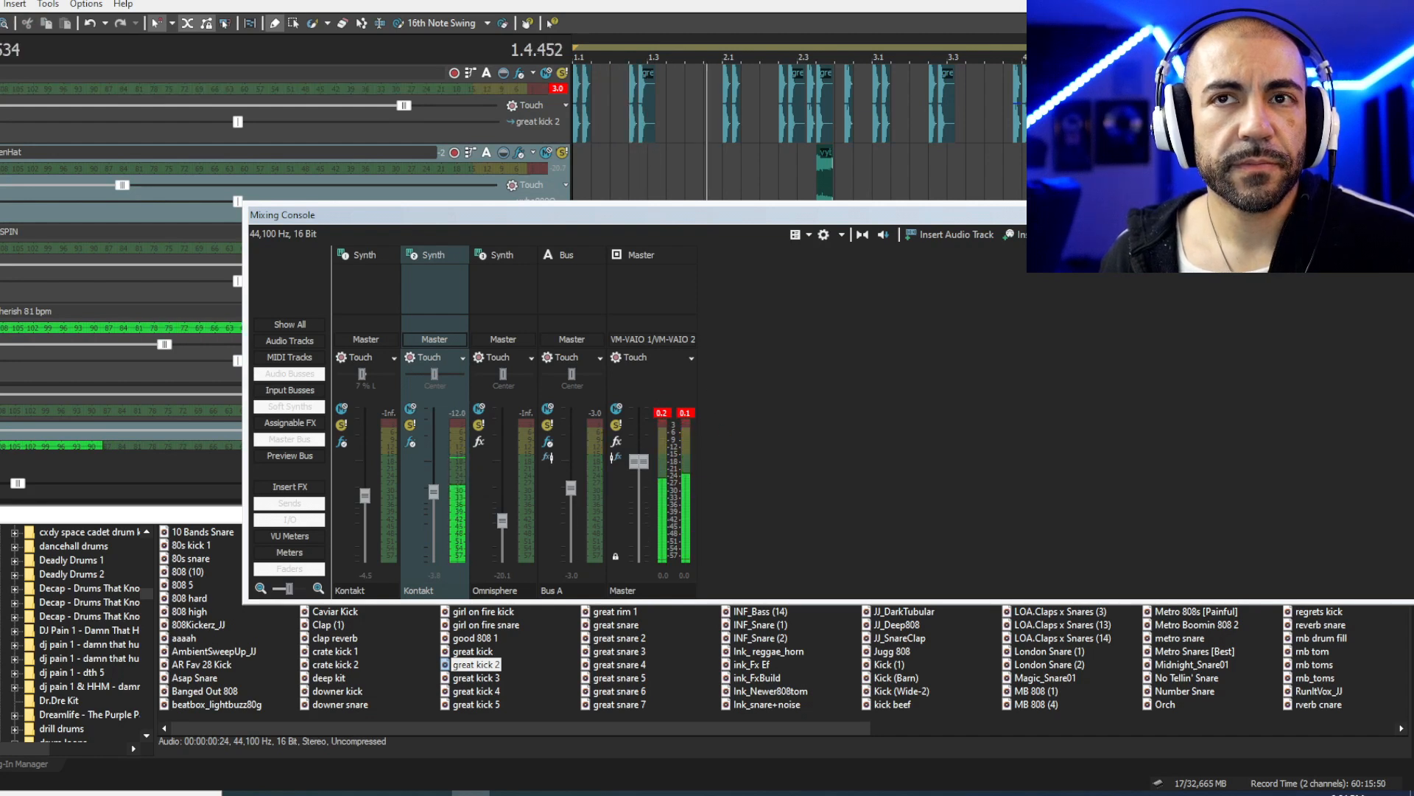
{"action": "double_click", "coordinate": [881, 218]}
{"action": "key", "text": "space"}
- Nudge the snare 8 track's volume slider down slightly
{"action": "scroll", "coordinate": [886, 215], "scroll_direction": "down", "scroll_amount": 1}
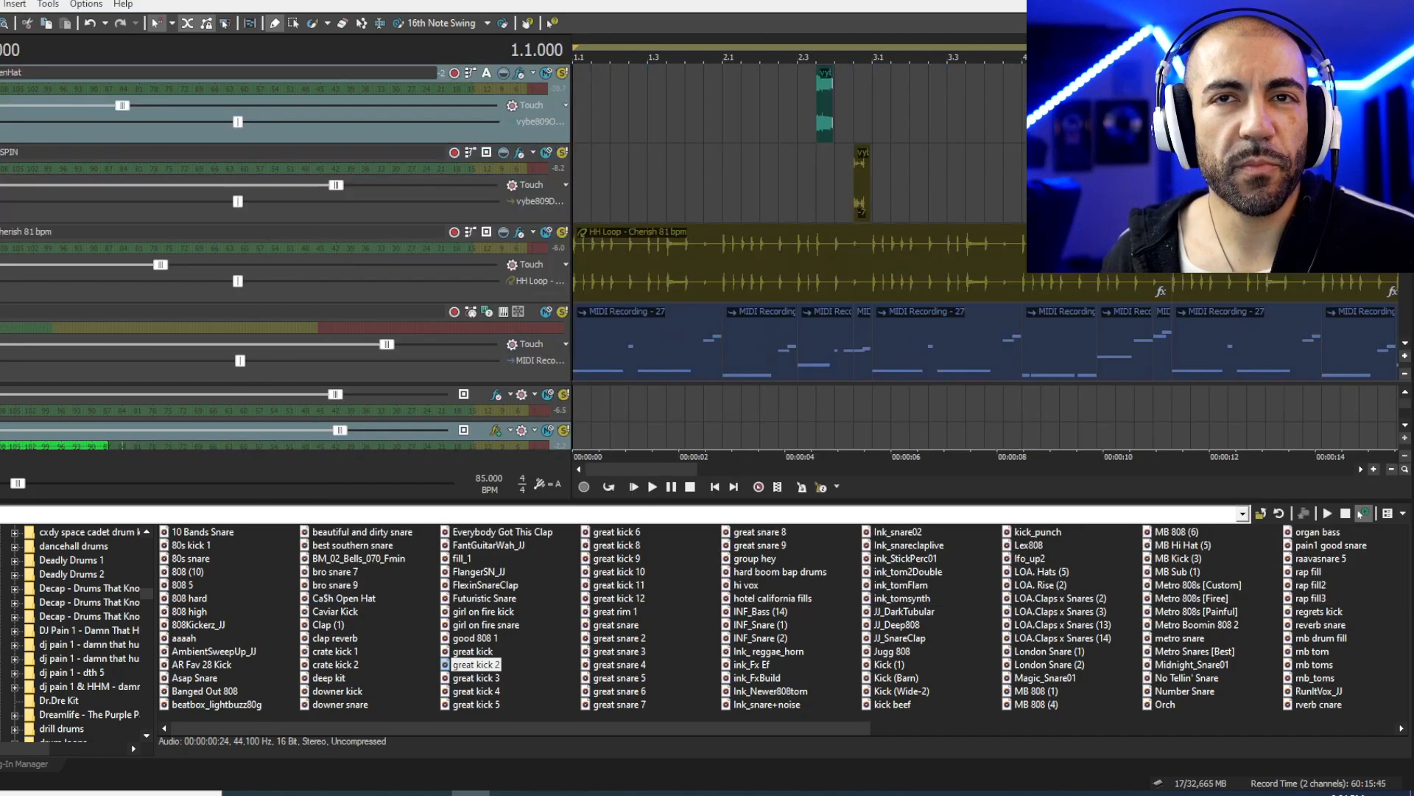
{"action": "scroll", "coordinate": [800, 221], "scroll_direction": "up", "scroll_amount": 3}
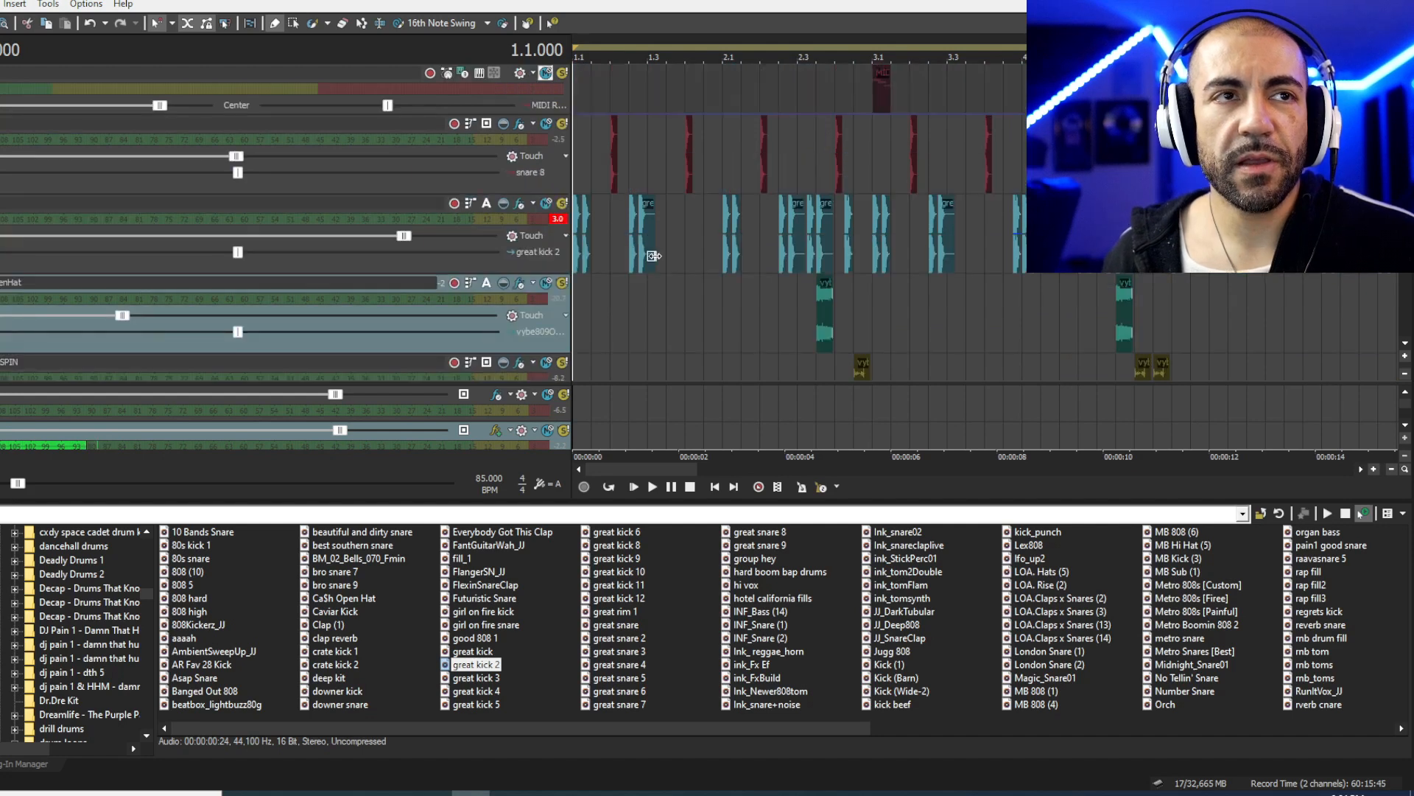
{"action": "scroll", "coordinate": [669, 271], "scroll_direction": "up", "scroll_amount": 1}
{"action": "left_click_drag", "start_coordinate": [241, 162], "coordinate": [229, 161]}
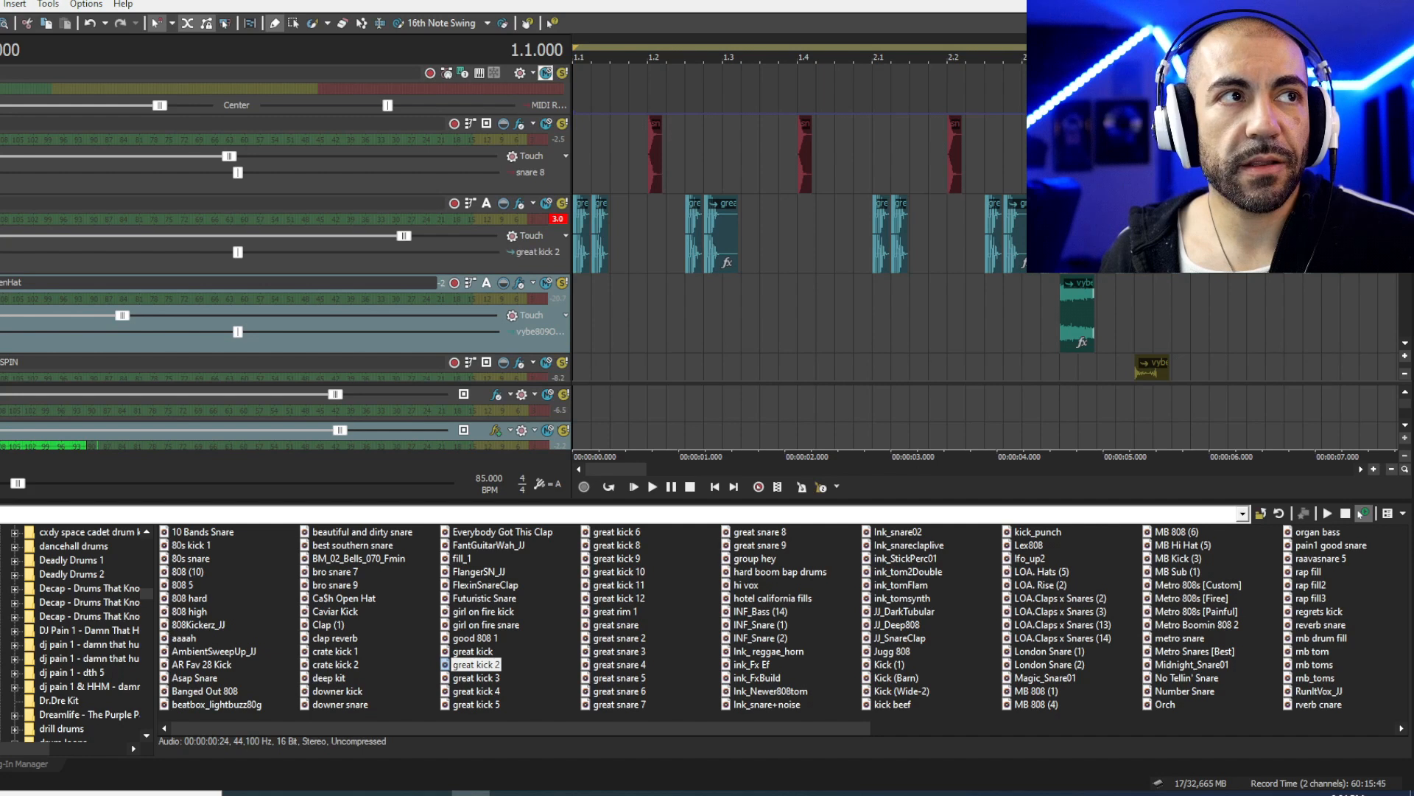
- Reopen the mixing console from the View menu, play the beat twice, and drag the console into view
{"action": "left_click", "coordinate": [1, 5]}
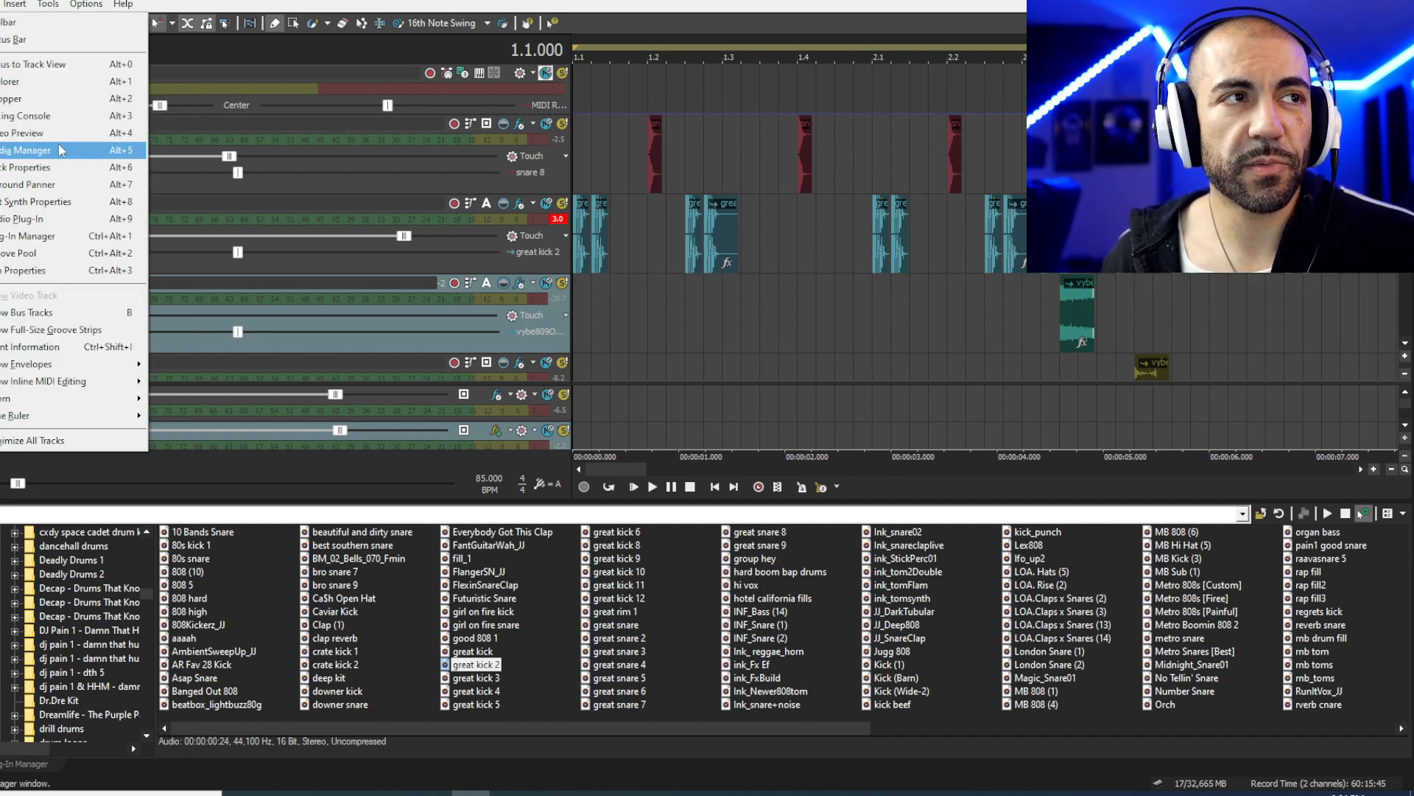
{"action": "left_click", "coordinate": [53, 116]}
{"action": "left_click", "coordinate": [1403, 215]}
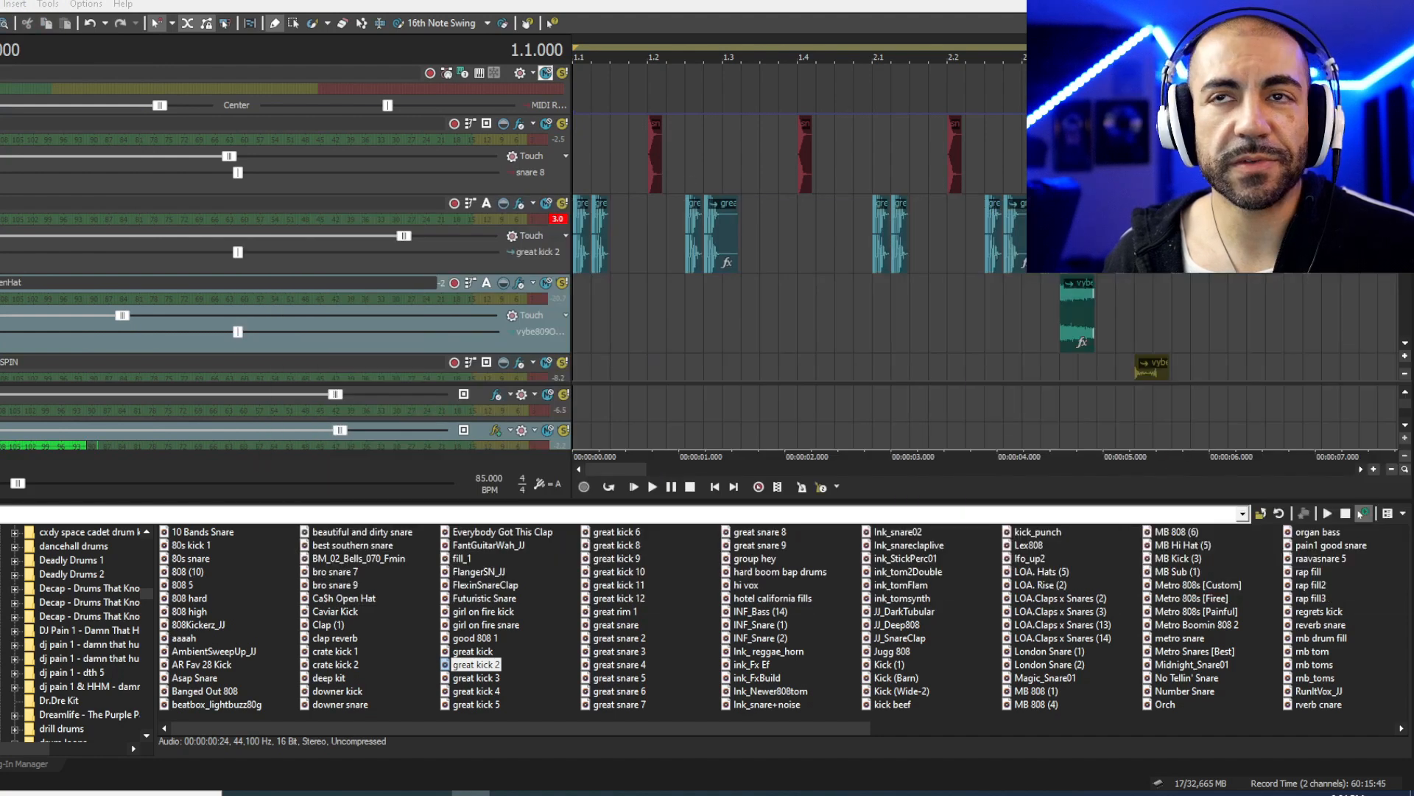
{"action": "key", "text": "space"}
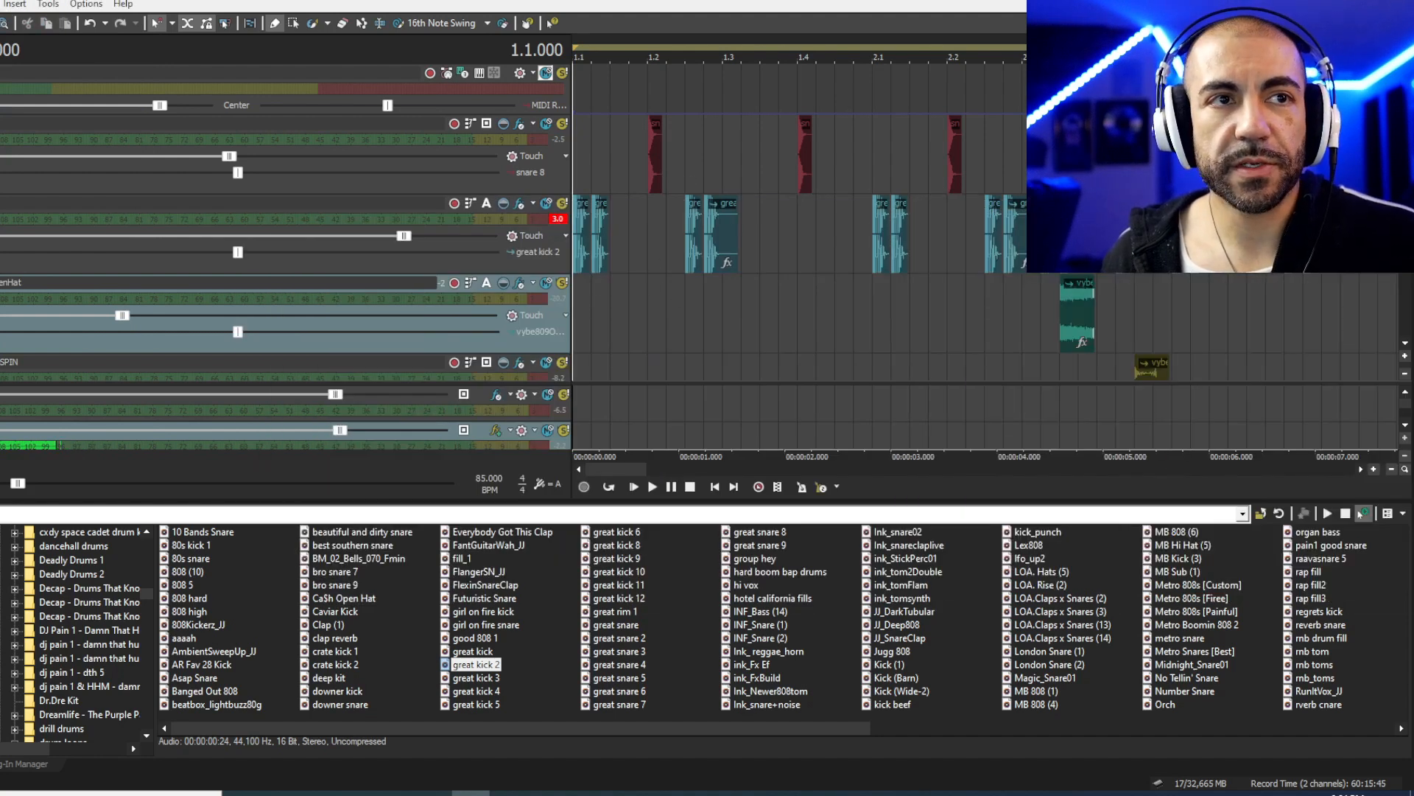
{"action": "key", "text": "space"}
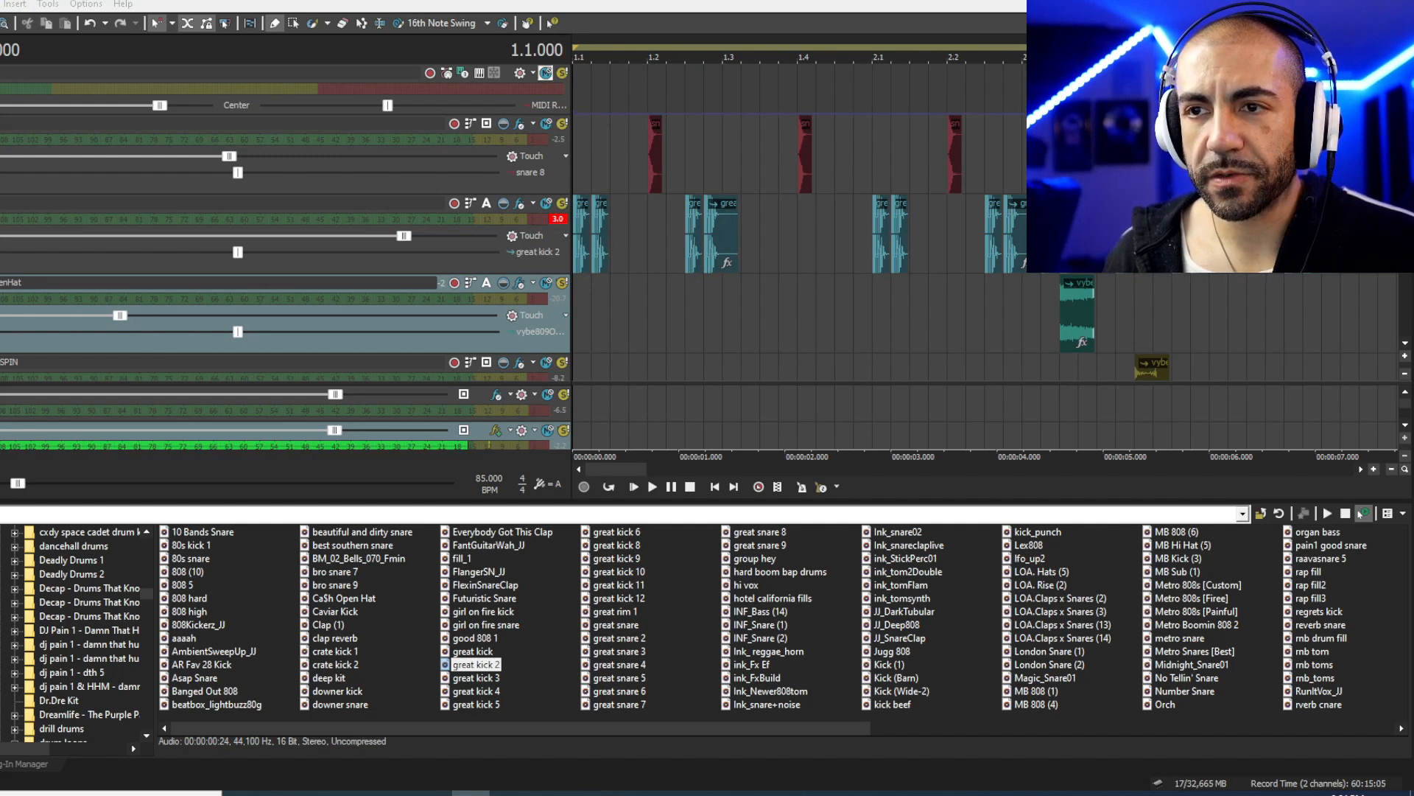
{"action": "key", "text": "space"}
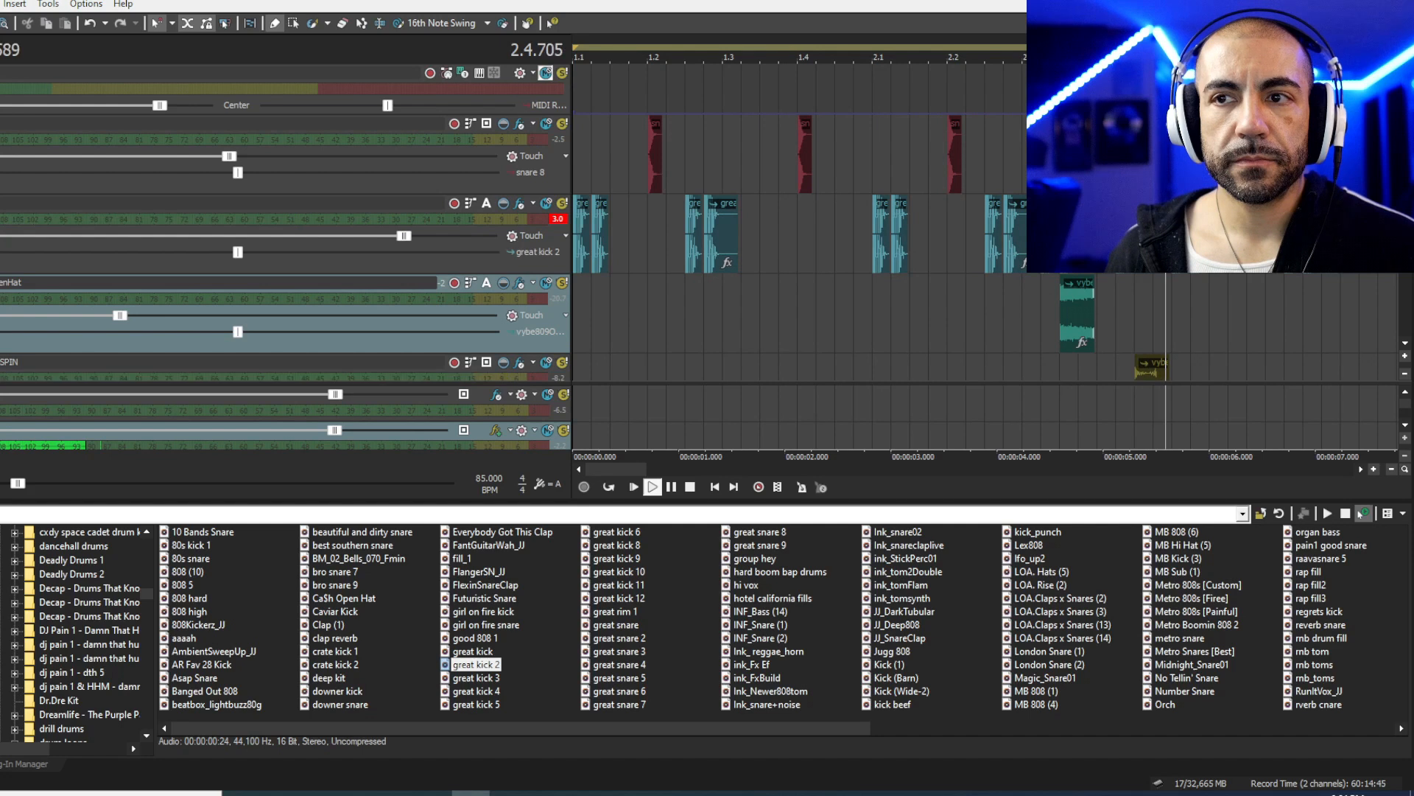
{"action": "key", "text": "space"}
{"action": "left_click_drag", "start_coordinate": [515, 1], "coordinate": [654, 271]}
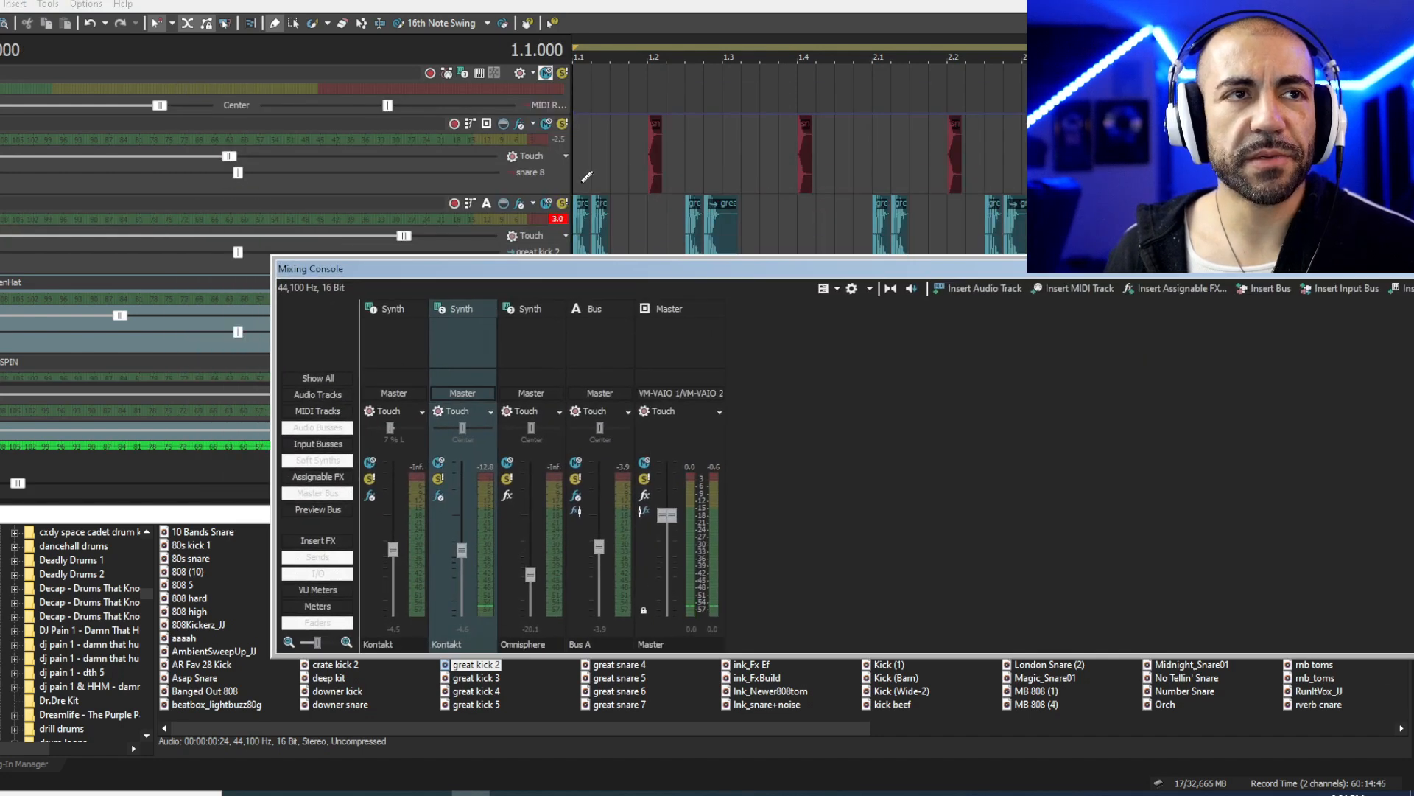
- Play the beat with snare 8 selected, set the position to 1.3.000, and close the console
{"action": "left_click", "coordinate": [588, 177]}
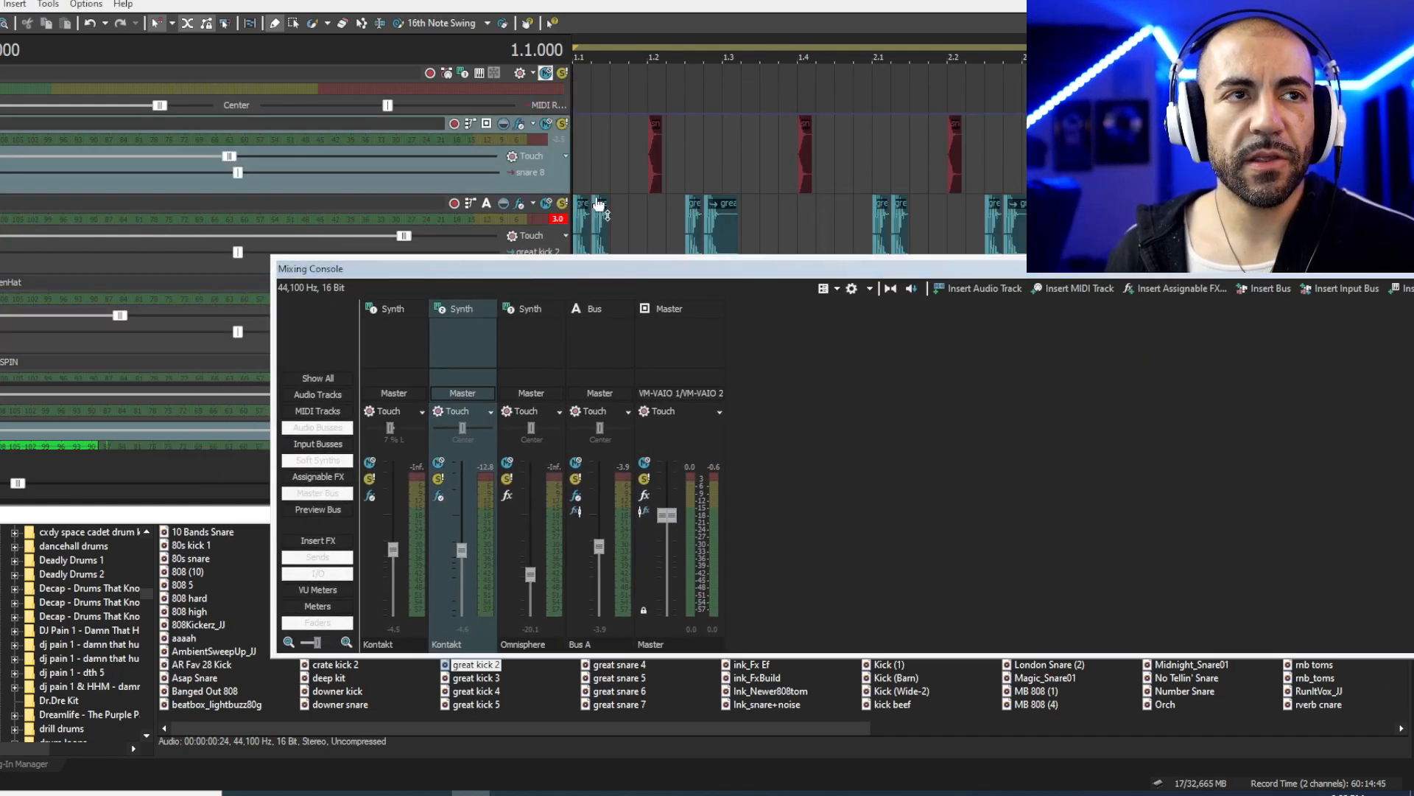
{"action": "key", "text": "space"}
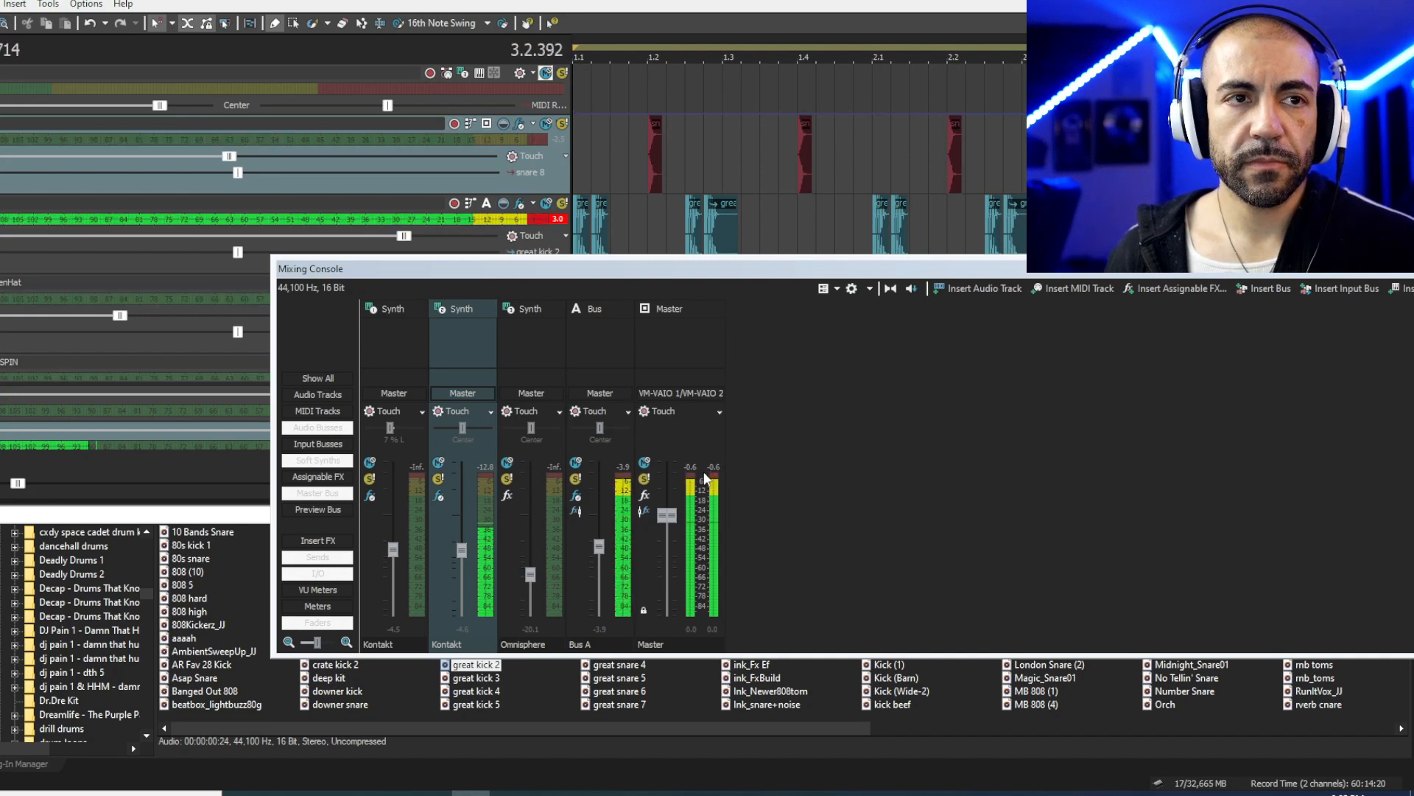
{"action": "left_click", "coordinate": [722, 172]}
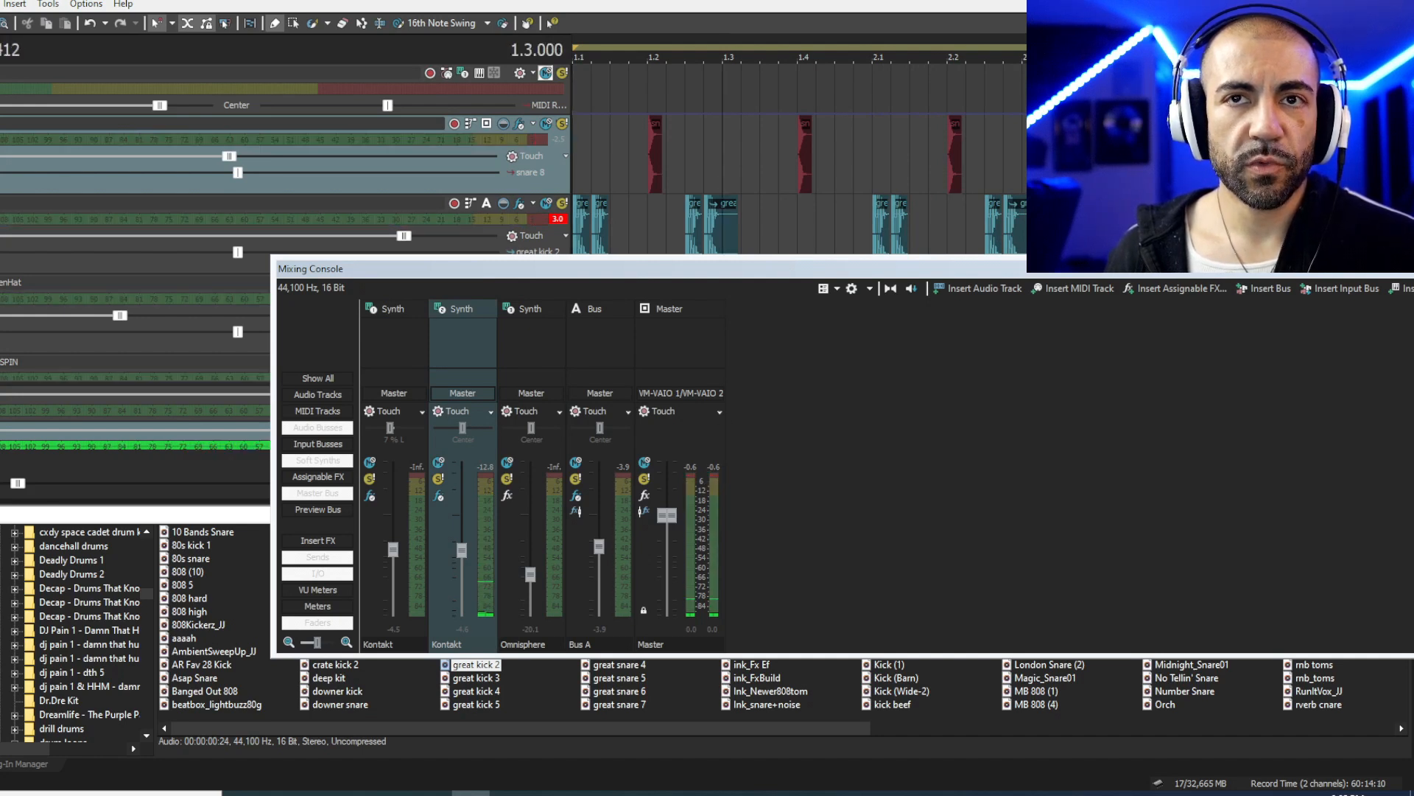
{"action": "left_click", "coordinate": [1402, 267]}
- Turn the snare 8 volume up, return to the start, and reopen the mixing console
{"action": "scroll", "coordinate": [800, 221], "scroll_direction": "down", "scroll_amount": 1}
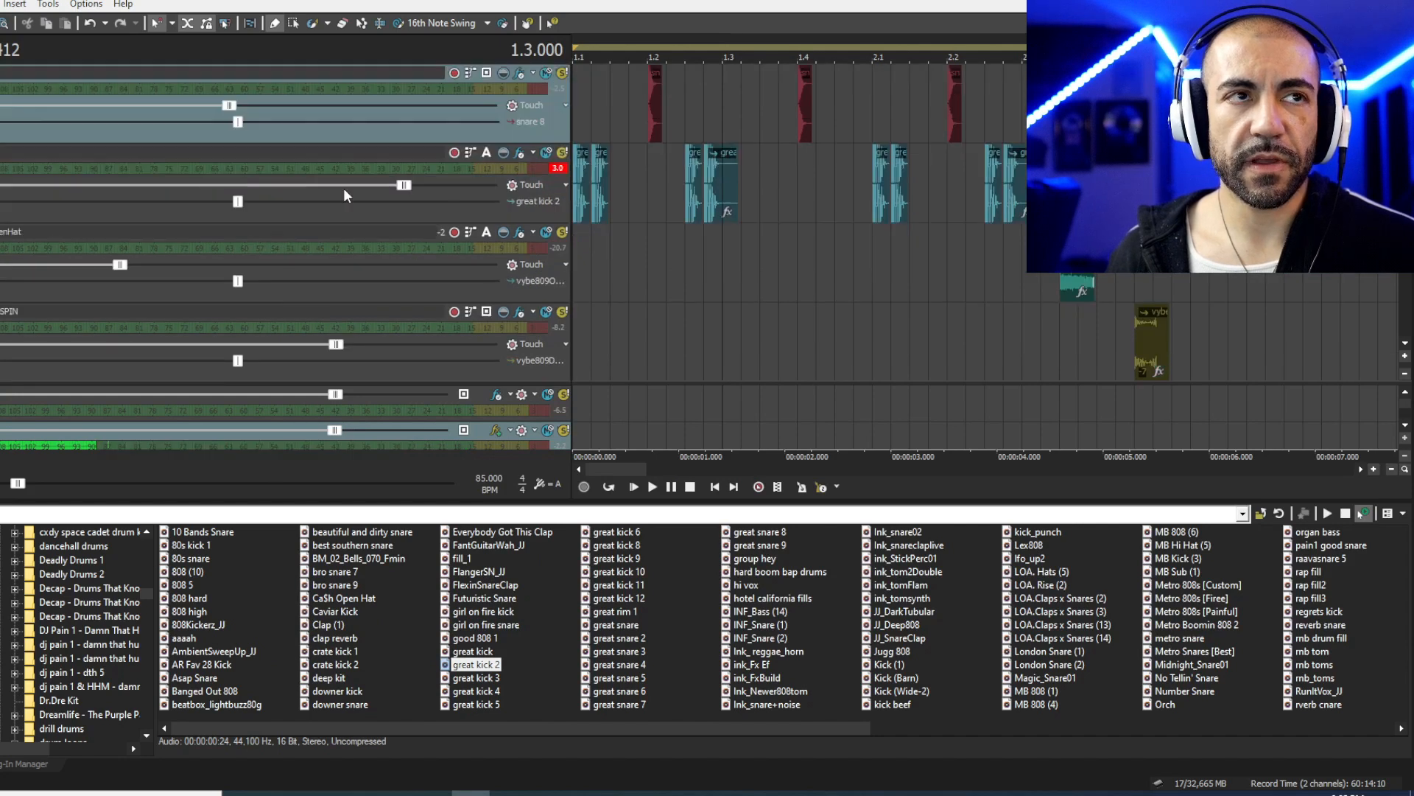
{"action": "left_click_drag", "start_coordinate": [229, 106], "coordinate": [368, 125]}
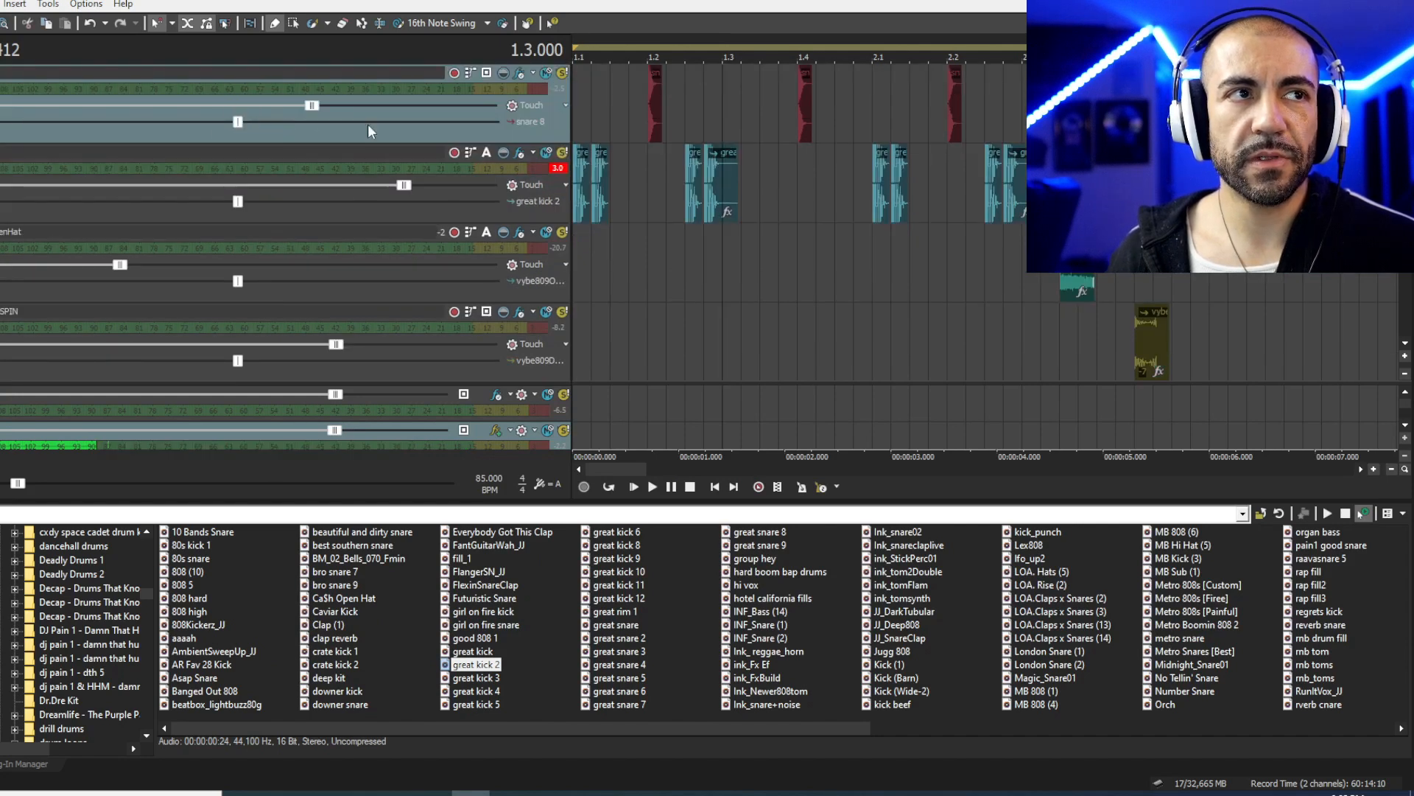
{"action": "left_click", "coordinate": [607, 125]}
{"action": "left_click", "coordinate": [580, 133]}
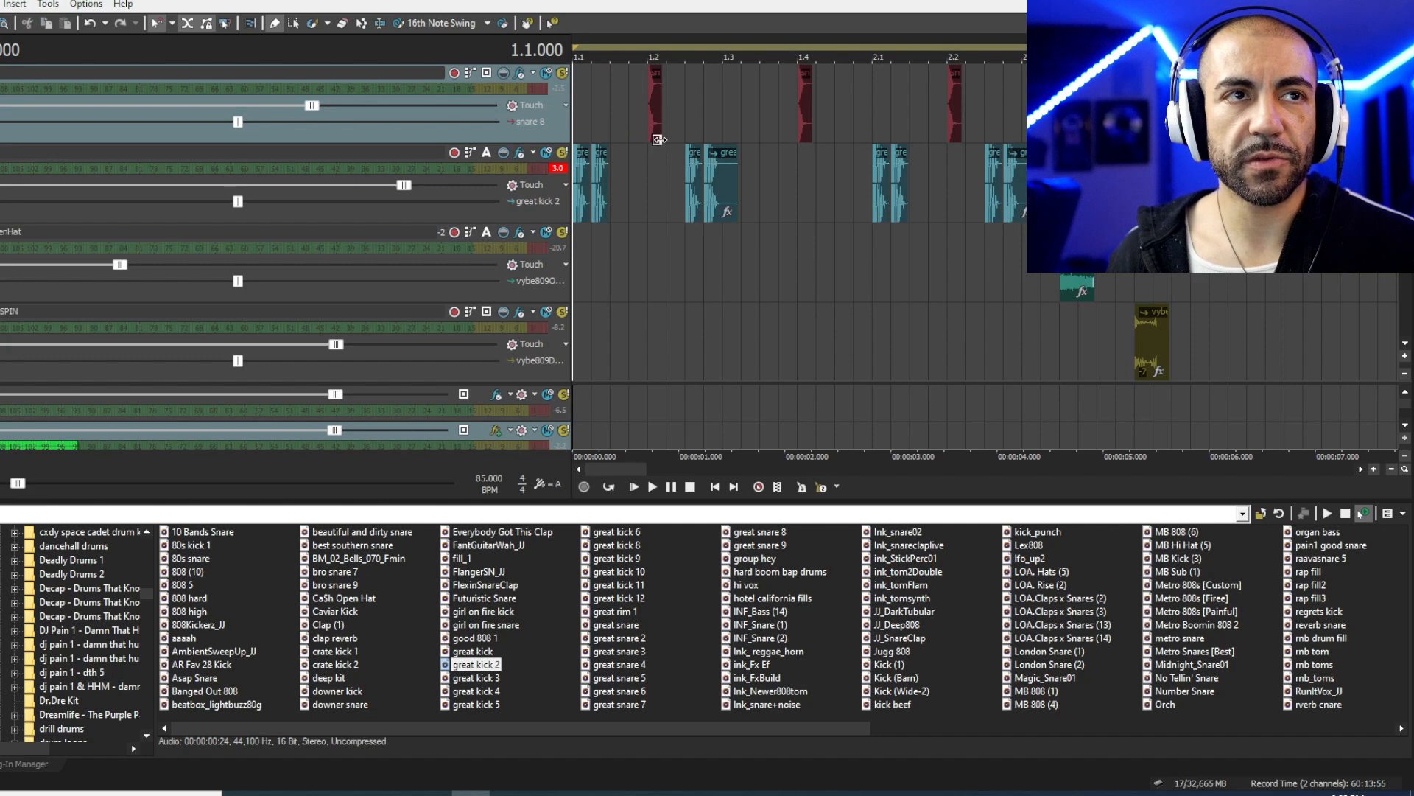
{"action": "key", "text": "space"}
{"action": "left_click", "coordinate": [0, 3]}
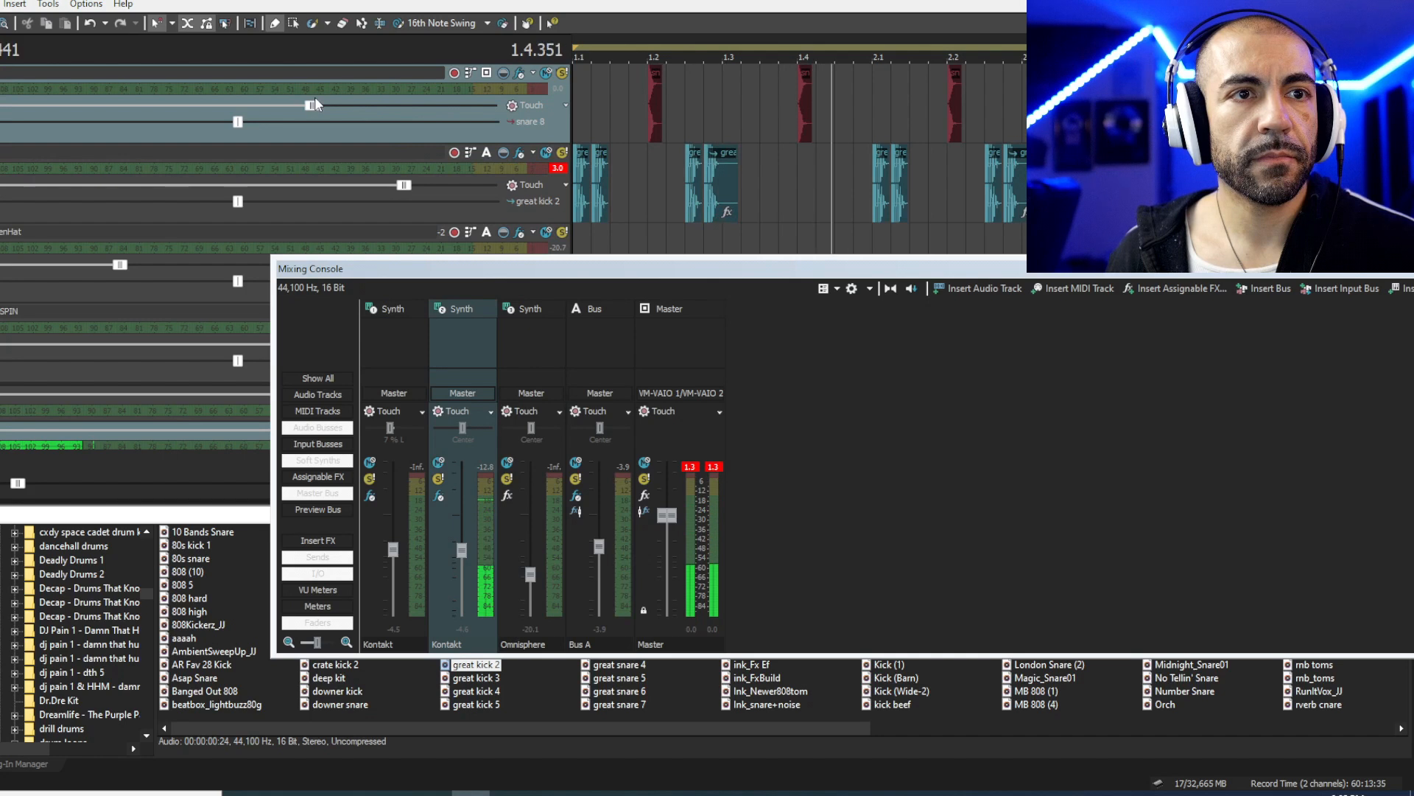
- Replay the beat from the start while watching the Master channel peaks
{"action": "key", "text": "space"}
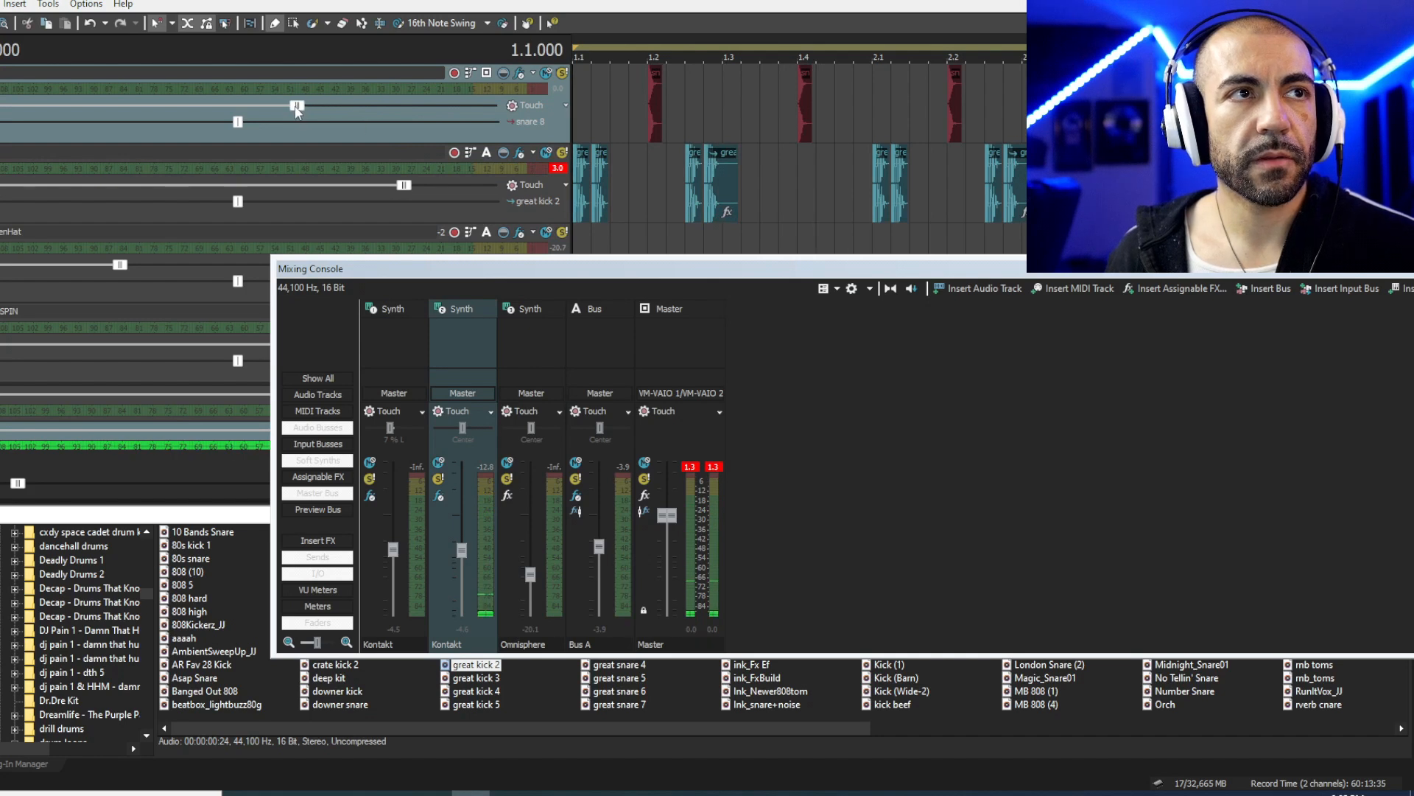
{"action": "scroll", "coordinate": [383, 194], "scroll_direction": "down", "scroll_amount": 1}
{"action": "key", "text": "space"}
{"action": "scroll", "coordinate": [383, 195], "scroll_direction": "down", "scroll_amount": 2}
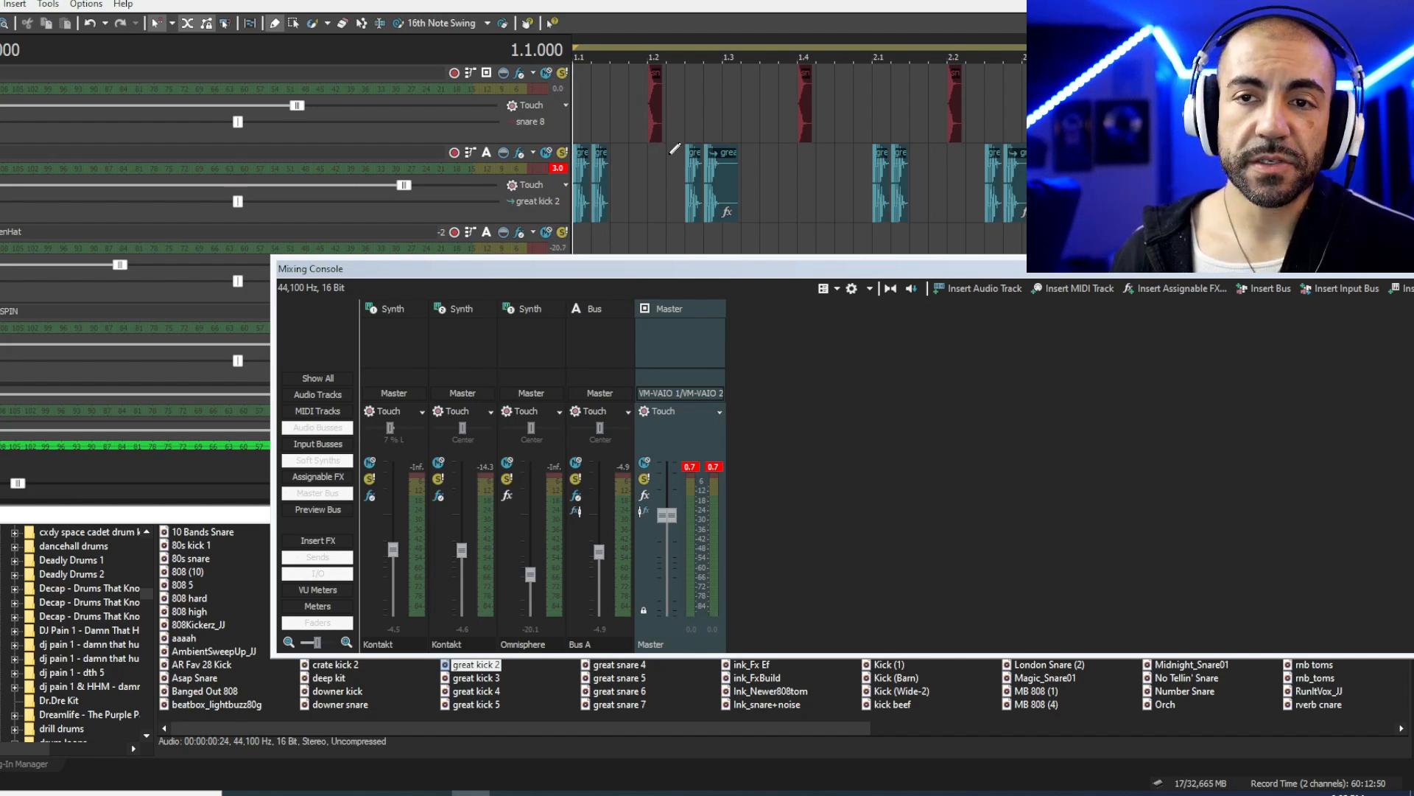
{"action": "key", "text": "alt+Tab"}
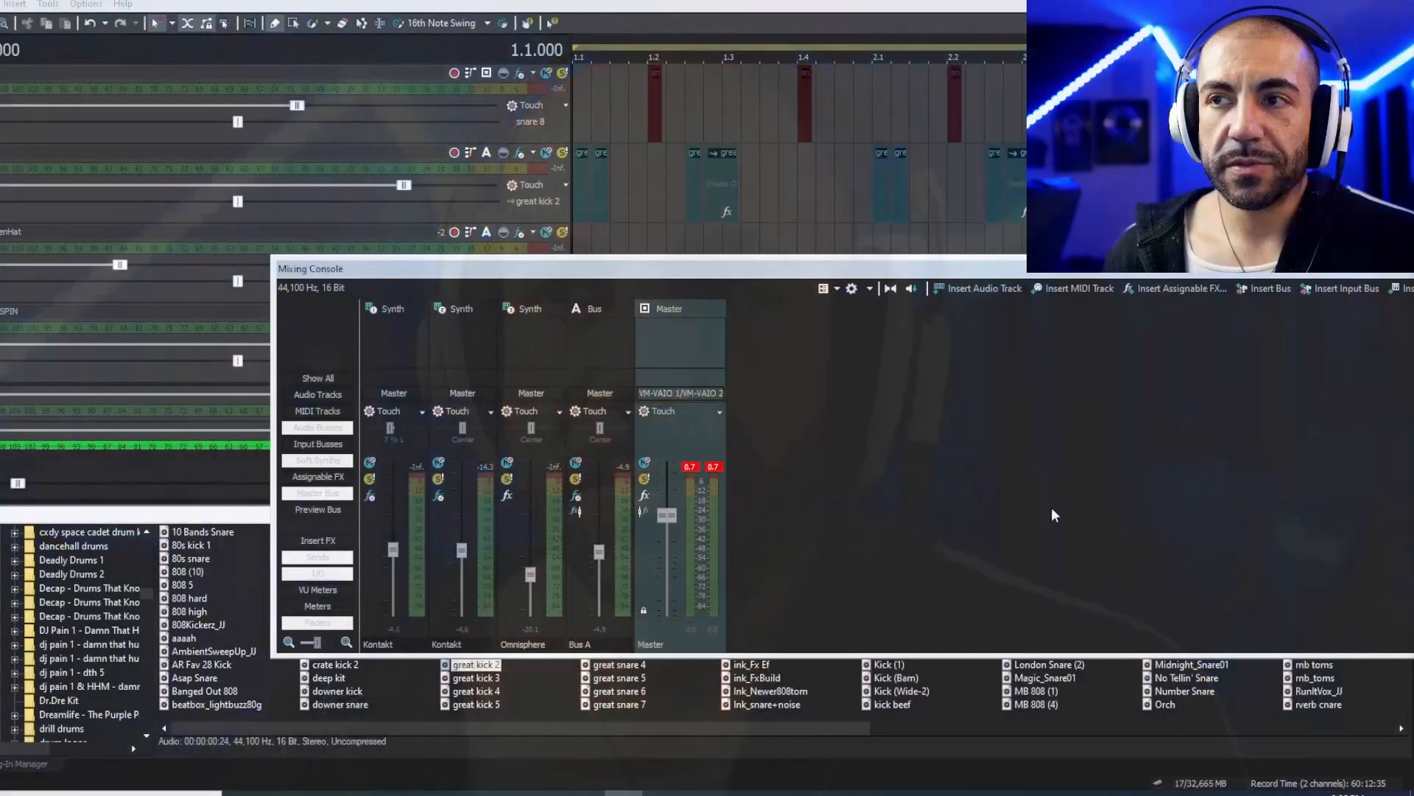
- Lower Bus A slightly to -5.4 and reset the master peak readouts during playback
{"action": "key", "text": "space"}
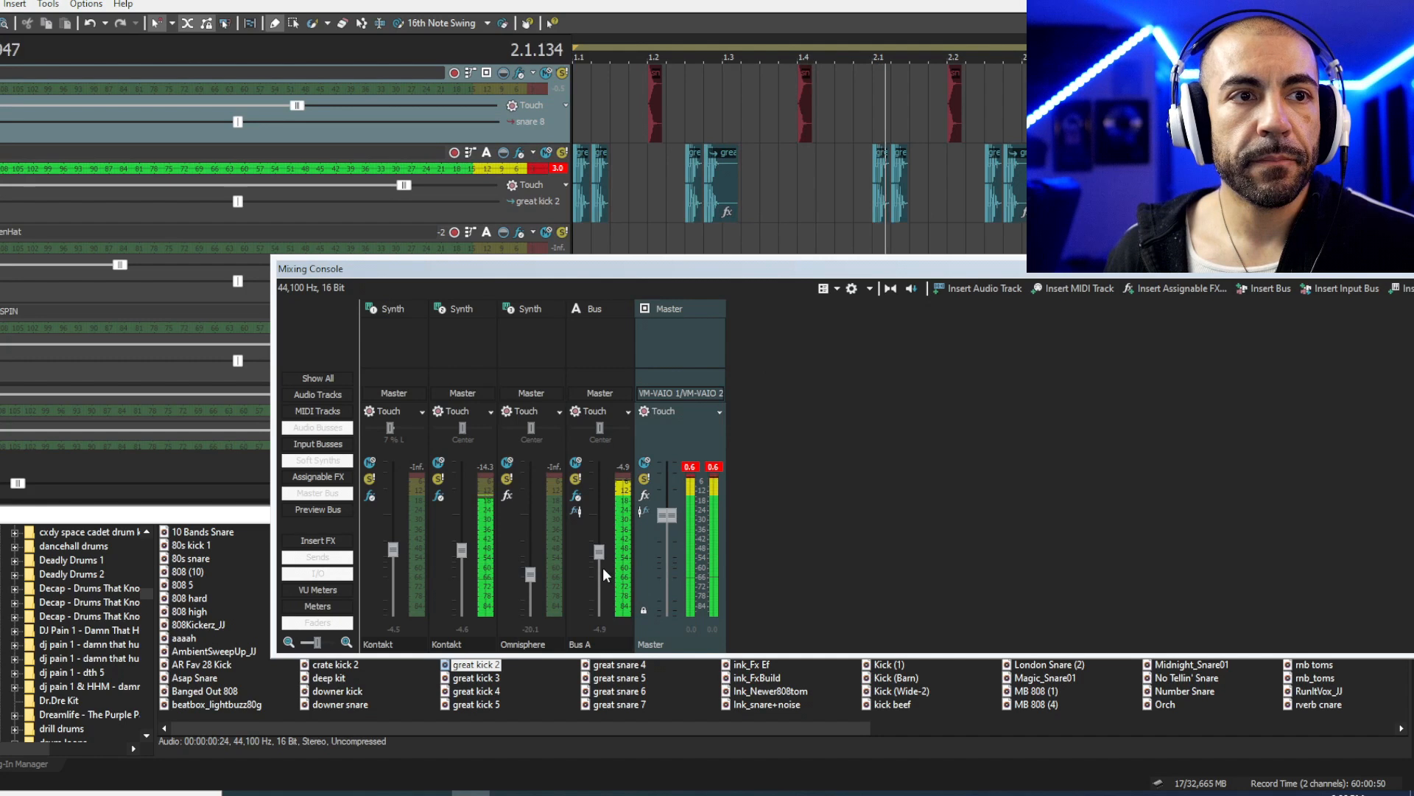
{"action": "left_click_drag", "start_coordinate": [602, 555], "coordinate": [604, 559]}
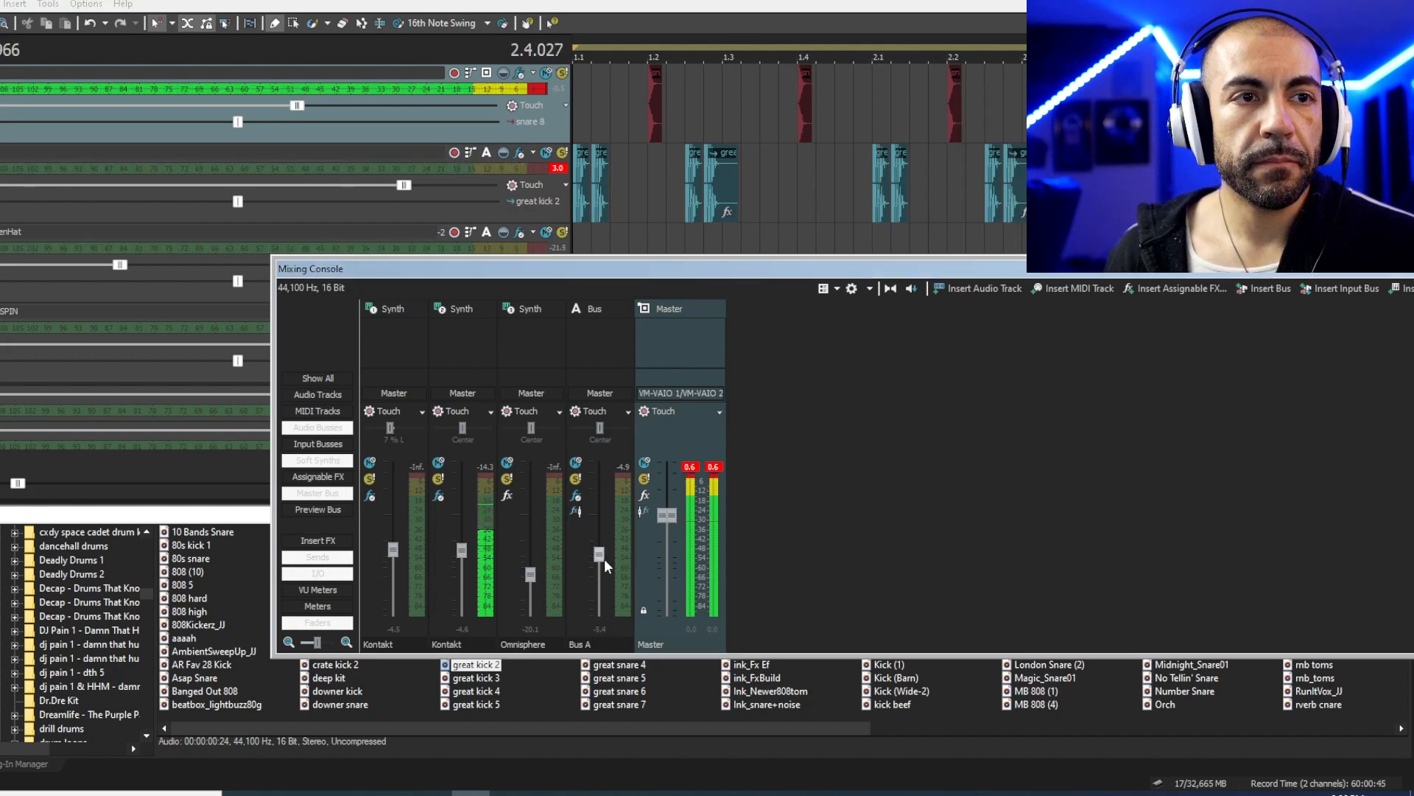
{"action": "left_click", "coordinate": [704, 470]}
{"action": "key", "text": "space"}
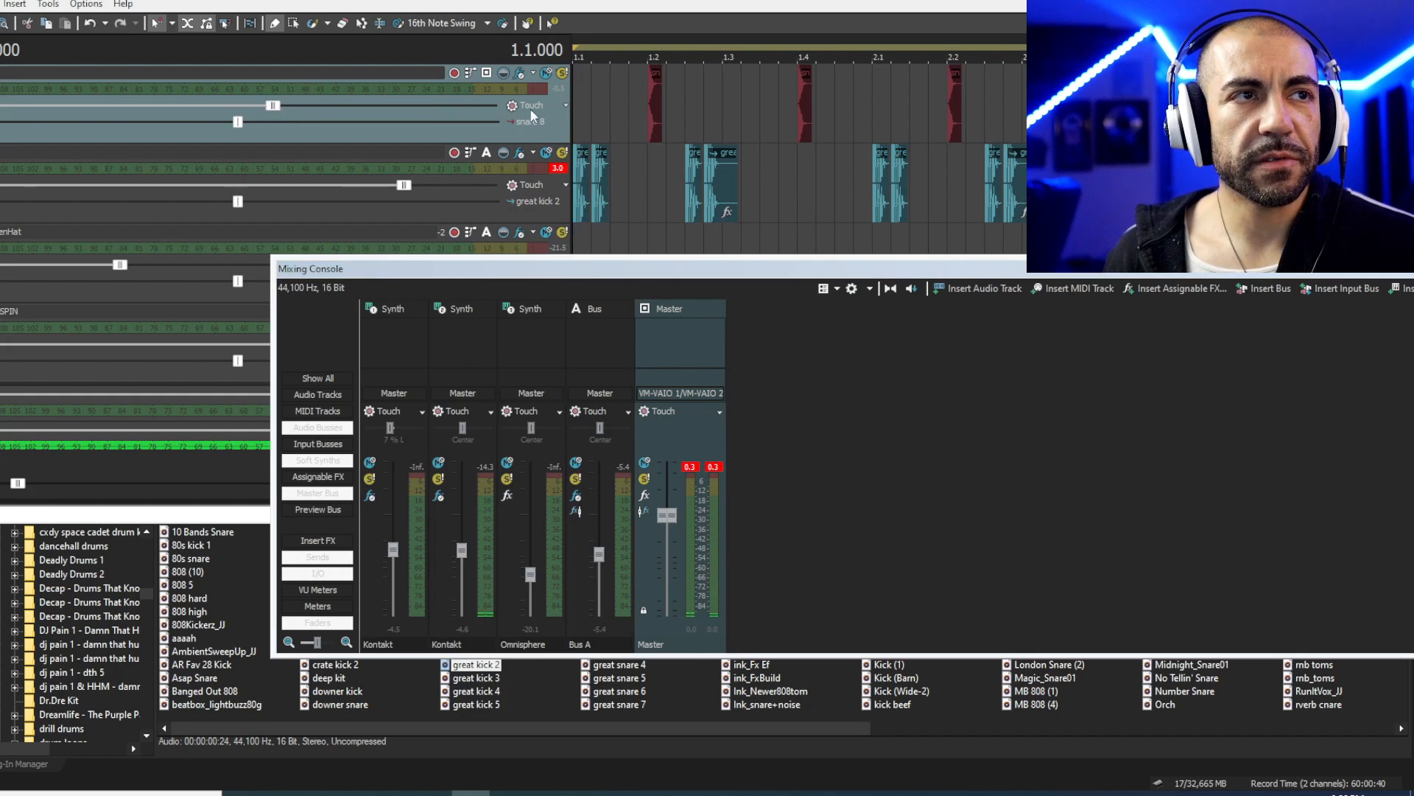
{"action": "key", "text": "space"}
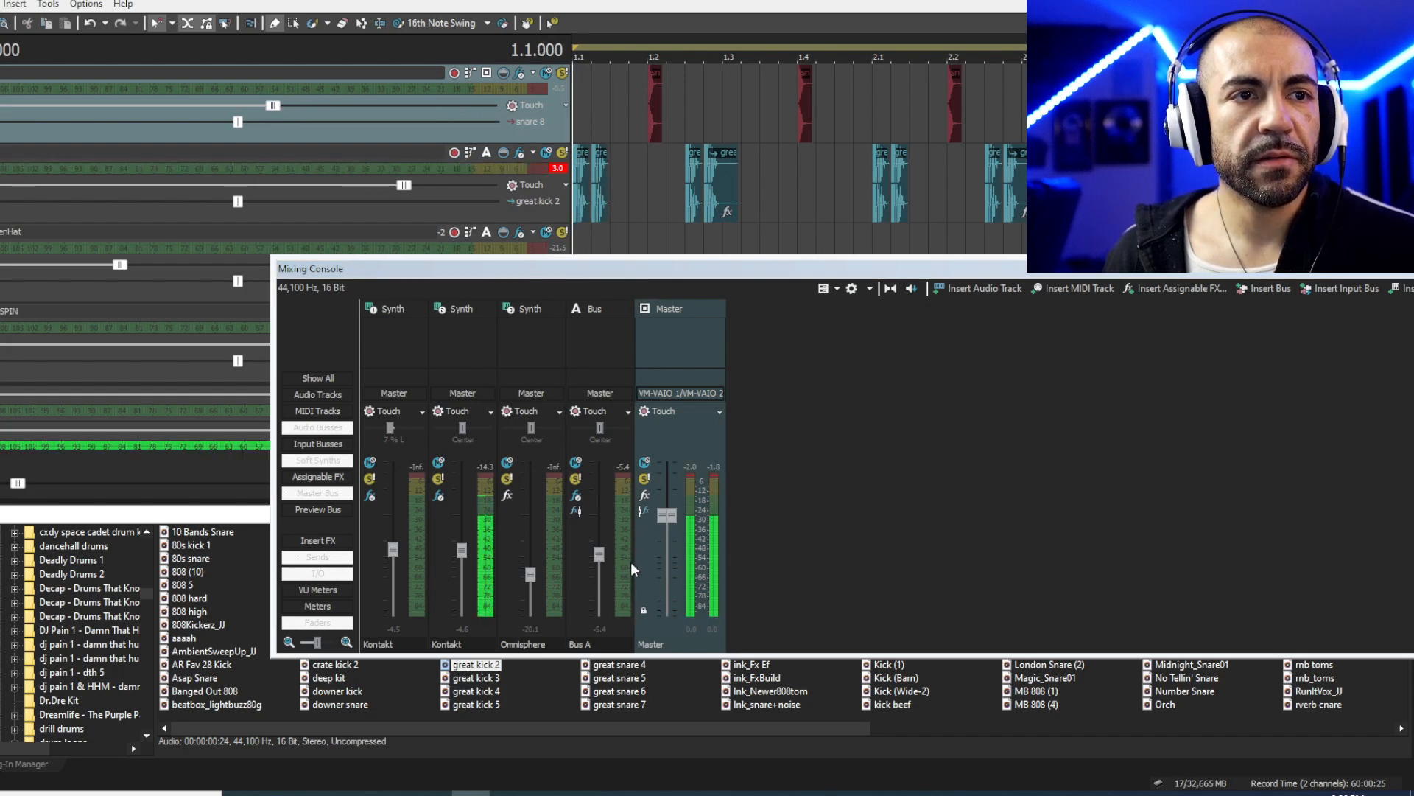
- Raise Bus A to 0.0, compare, then pull it back down to -2.6
{"action": "mouse_move", "coordinate": [598, 560]}
{"action": "left_mouse_down"}
{"action": "mouse_move", "coordinate": [596, 518]}
{"action": "mouse_move", "coordinate": [599, 537]}
{"action": "left_mouse_up"}
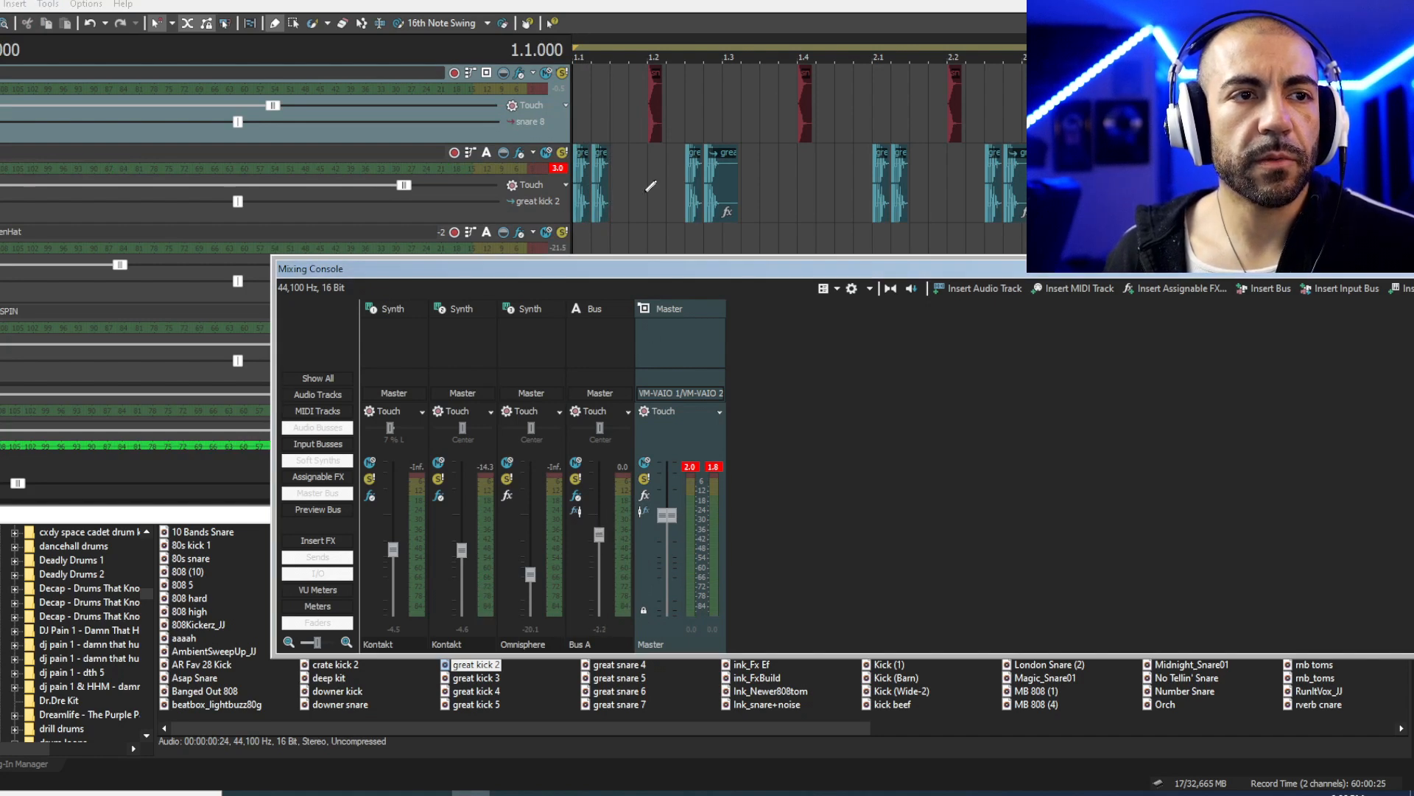
{"action": "key", "text": "space"}
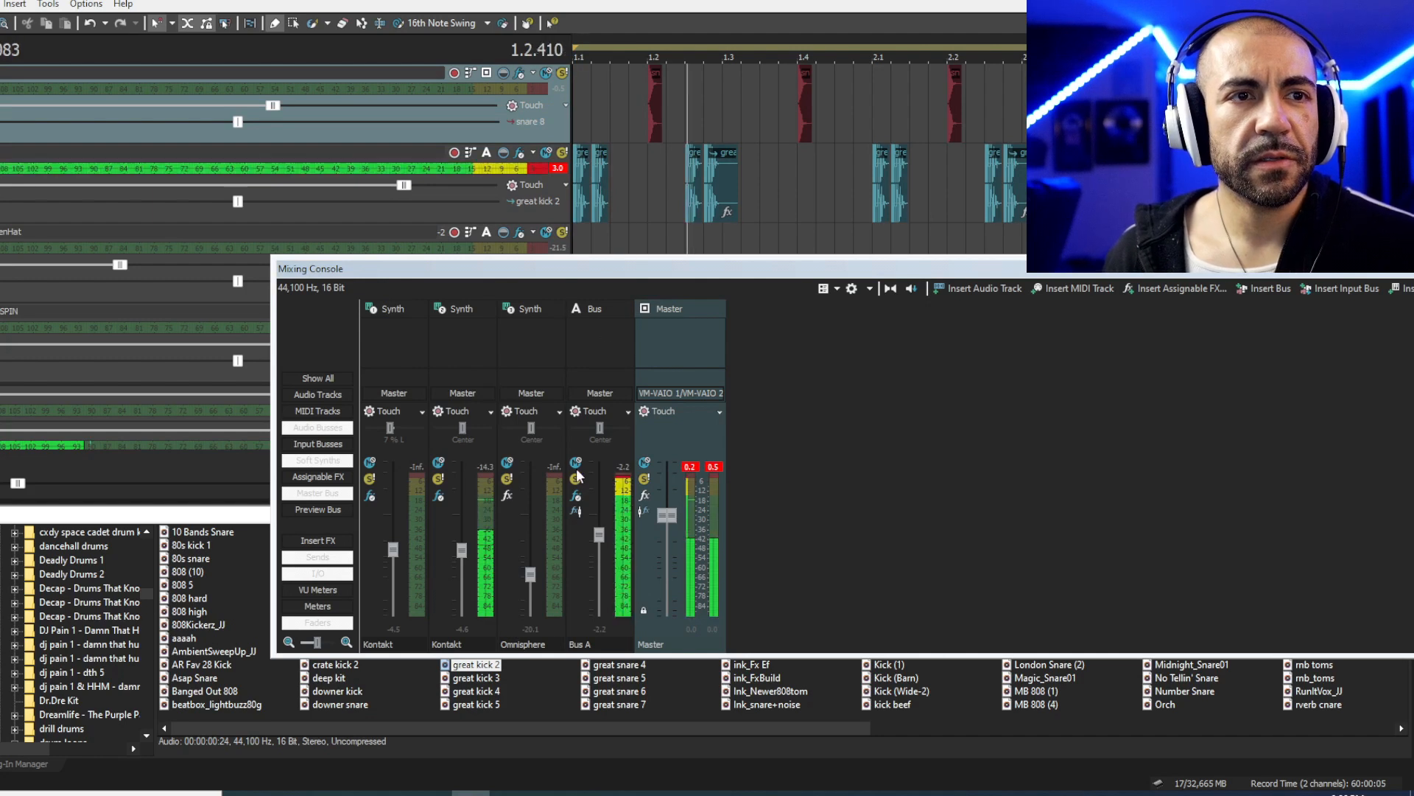
{"action": "key", "text": "space"}
{"action": "key", "text": "space"}
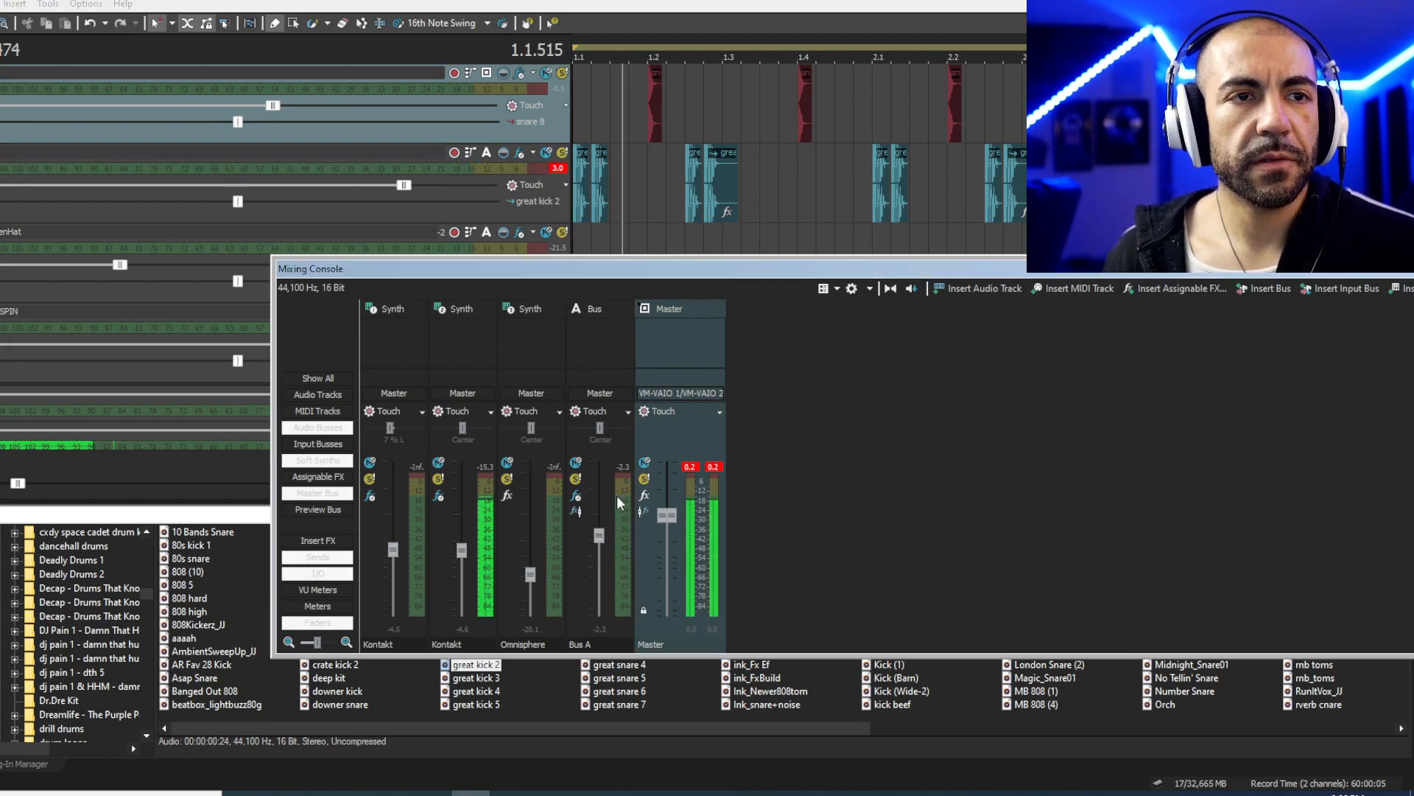
{"action": "key", "text": "space"}
{"action": "left_click_drag", "start_coordinate": [600, 535], "coordinate": [599, 537]}
{"action": "key", "text": "space"}
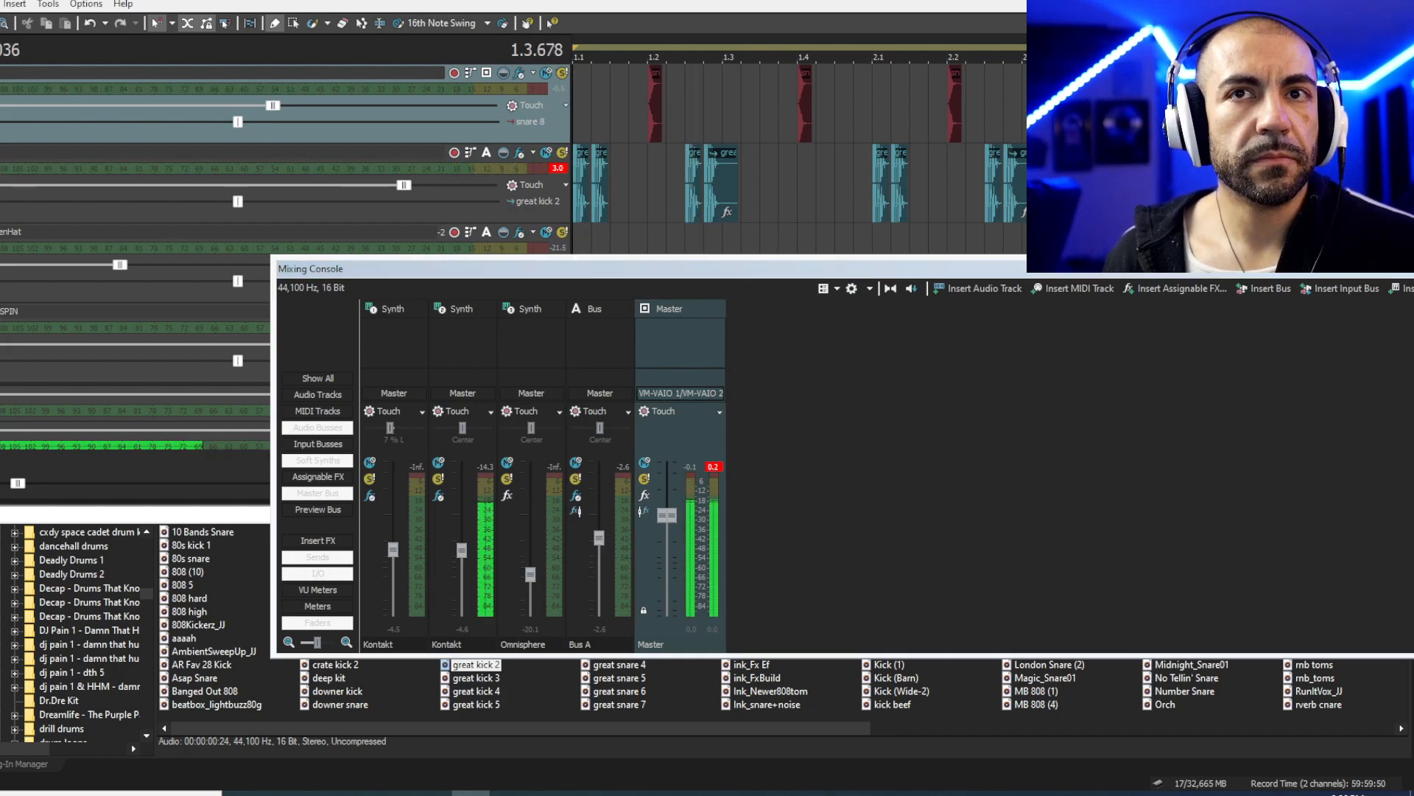
{"action": "scroll", "coordinate": [295, 184], "scroll_direction": "down", "scroll_amount": 3}
- Select the Bus A channel and play the beat to hear it
{"action": "key", "text": "space"}
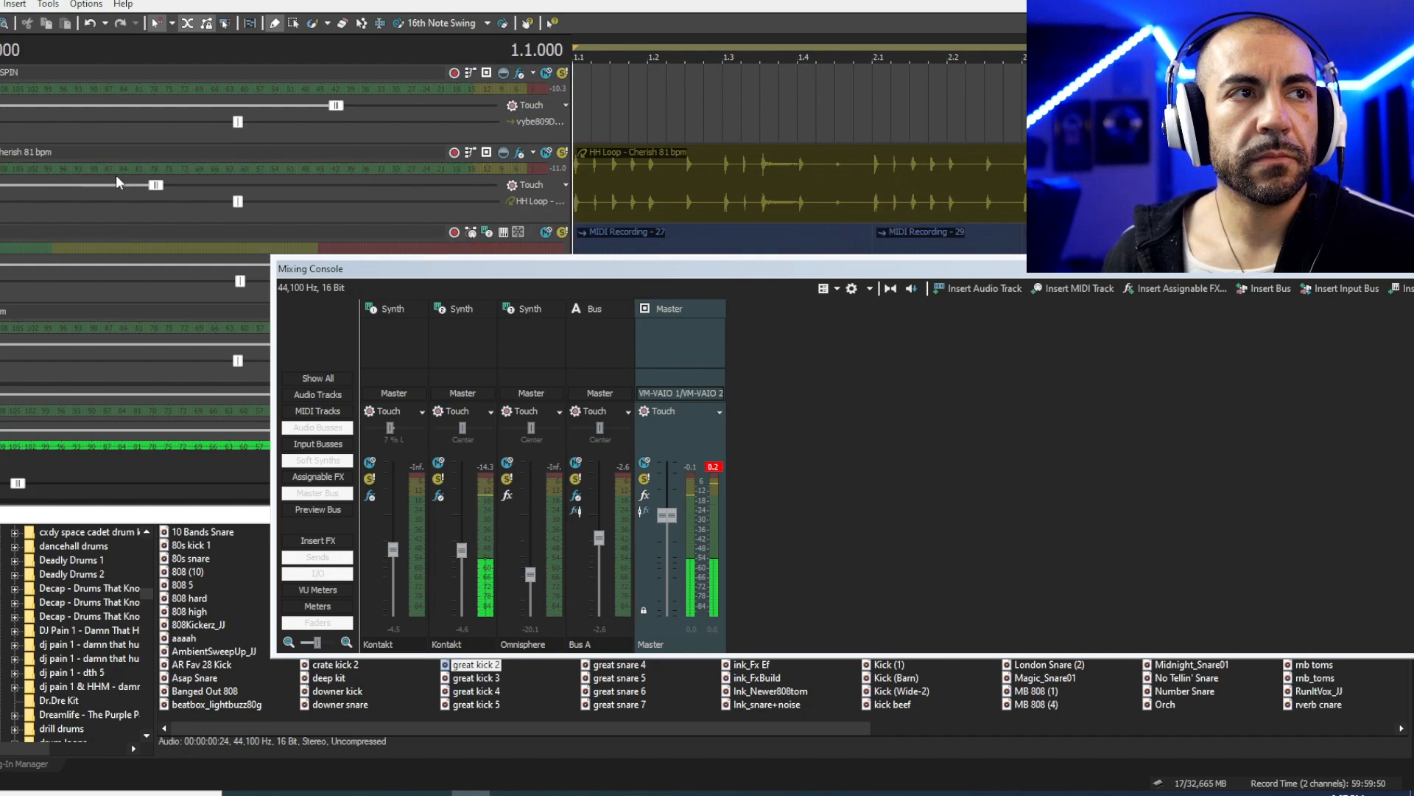
{"action": "left_click", "coordinate": [607, 317]}
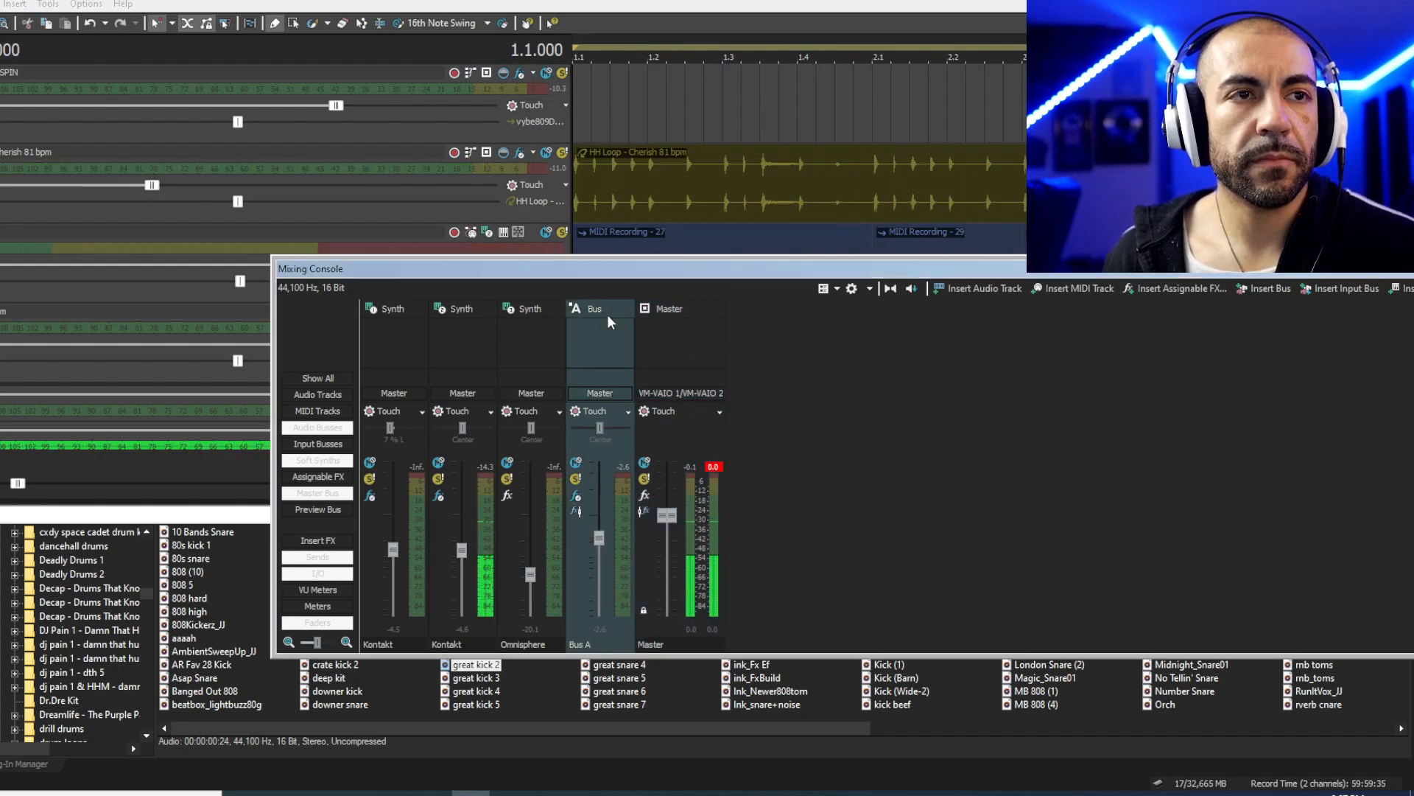
{"action": "key", "text": "space"}
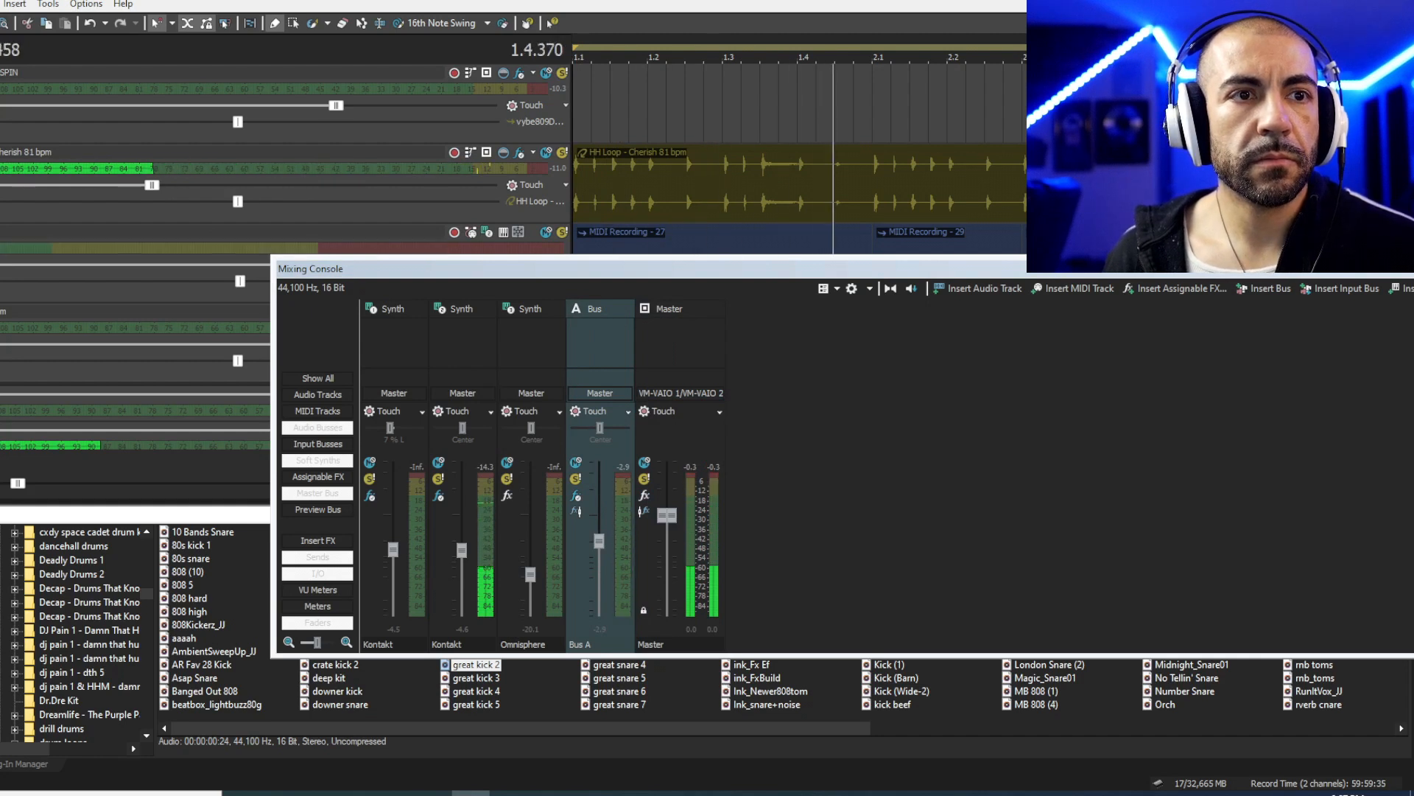
{"action": "scroll", "coordinate": [295, 147], "scroll_direction": "up", "scroll_amount": 2}
{"action": "key", "text": "space"}
- Open the second Kontakt channel's effect chain with CLA Bass and L2 Ultramaximizer
{"action": "left_click", "coordinate": [366, 82]}
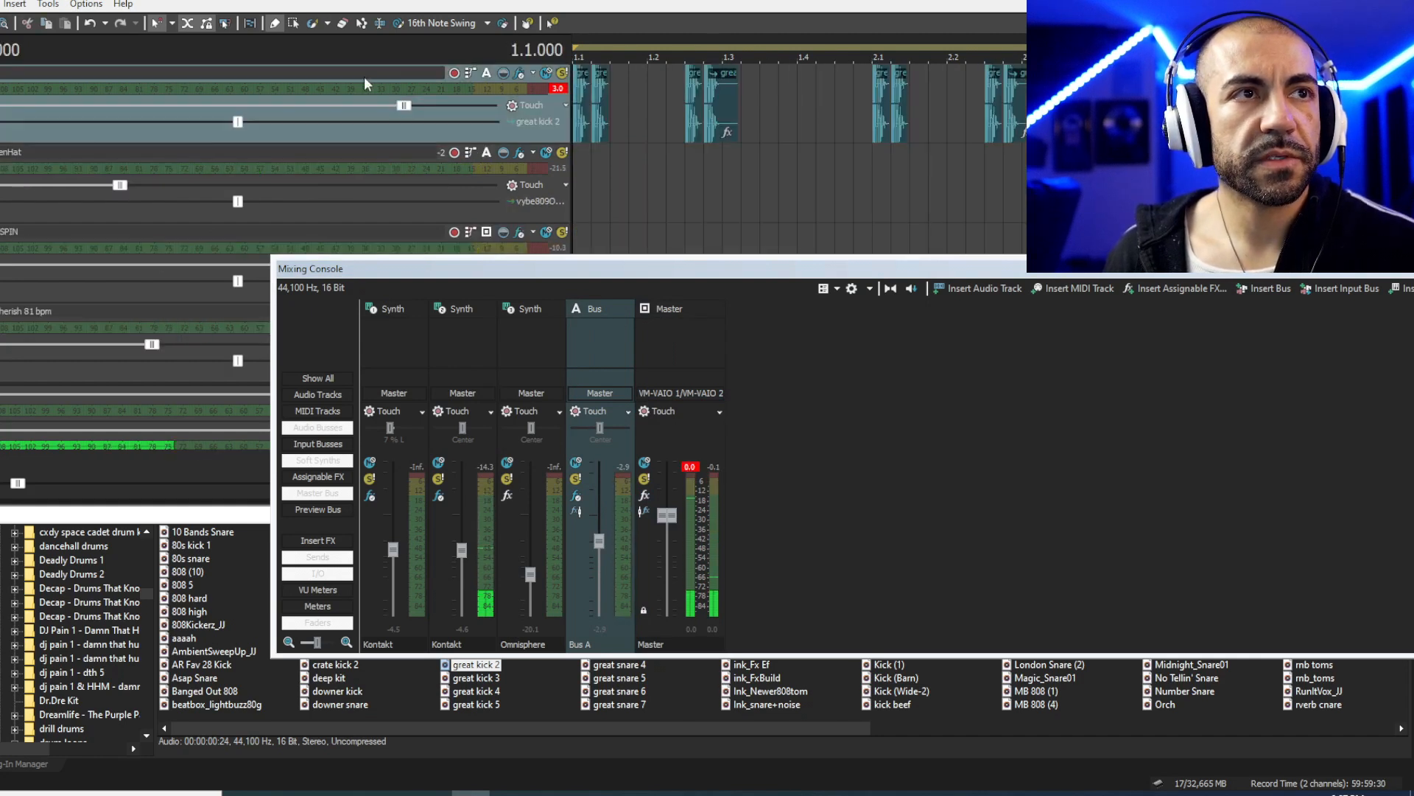
{"action": "left_click", "coordinate": [463, 470]}
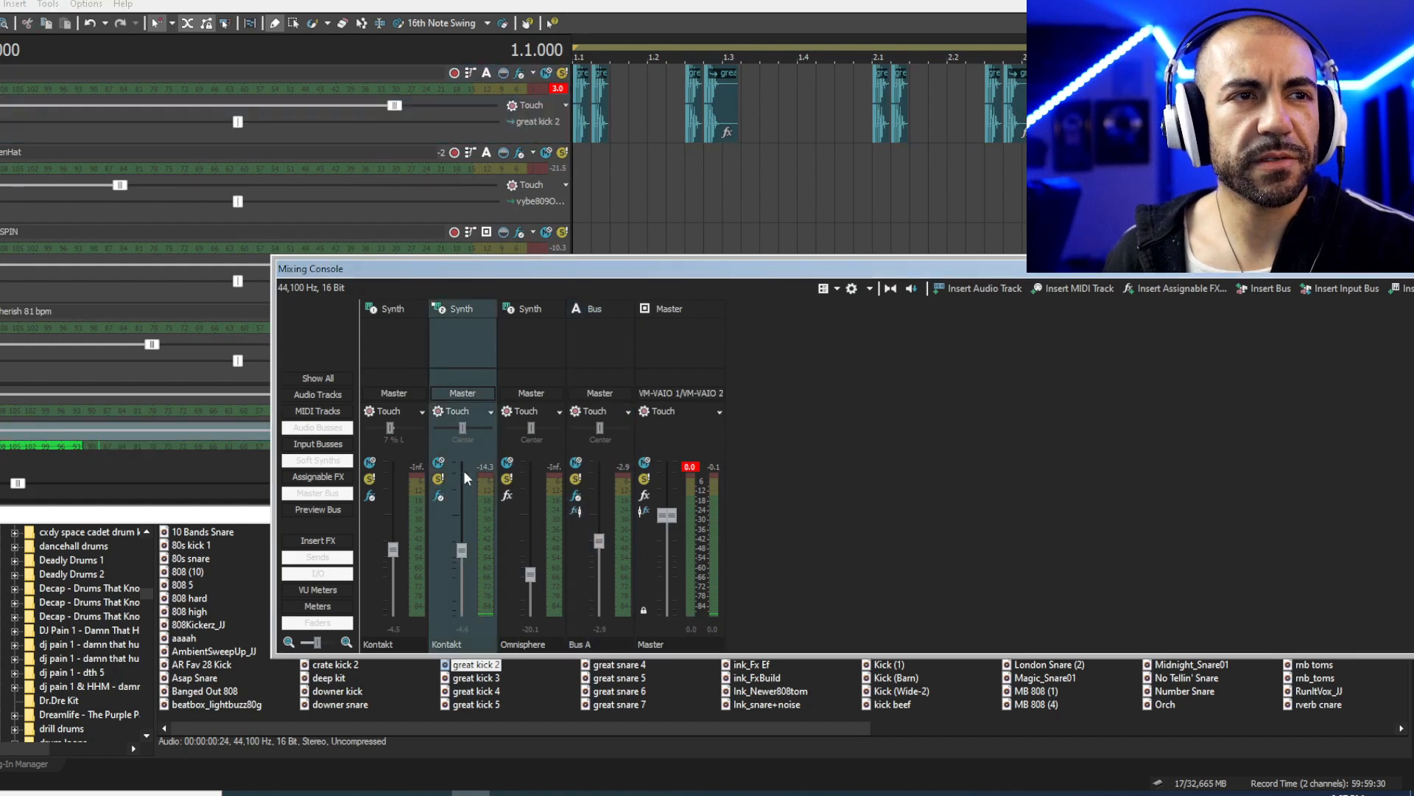
{"action": "left_click", "coordinate": [439, 495]}
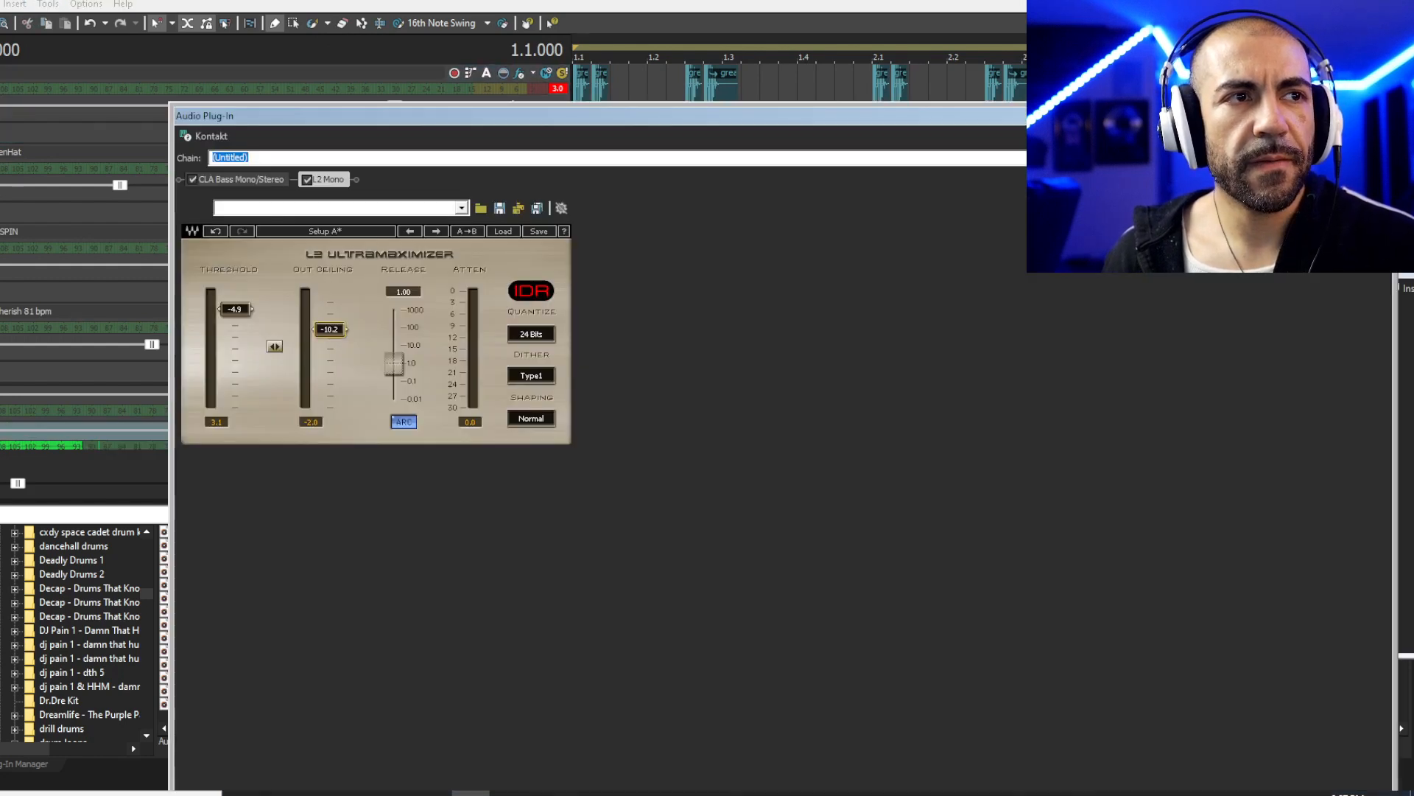
- Close the Kontakt effect chain window and play the beat through the mixer
{"action": "left_click", "coordinate": [1382, 116]}
{"action": "key", "text": "space"}
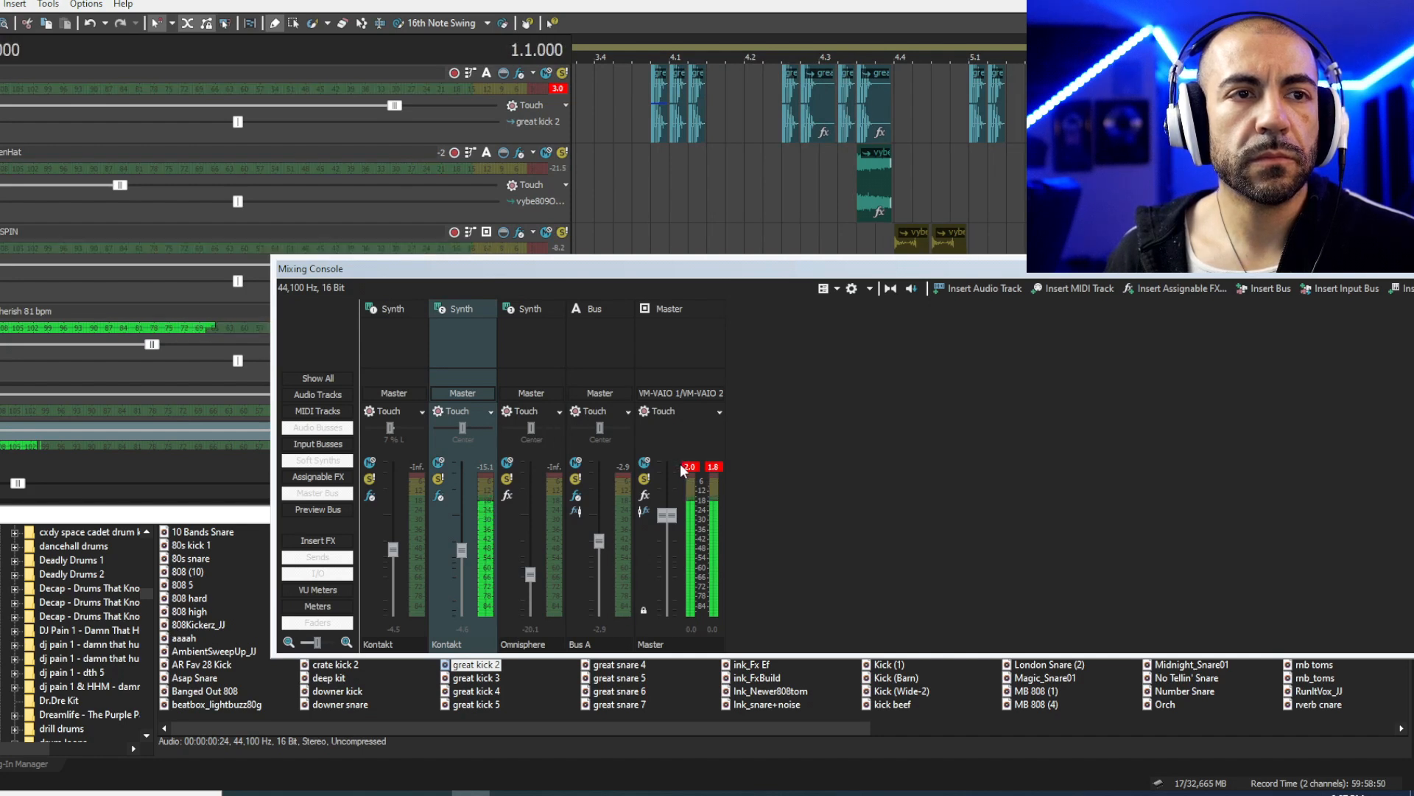
- Close the mixing console, solo and play the SPIN track, then unsolo it at 4.4.000
{"action": "key", "text": "space"}
{"action": "key", "text": "alt+3"}
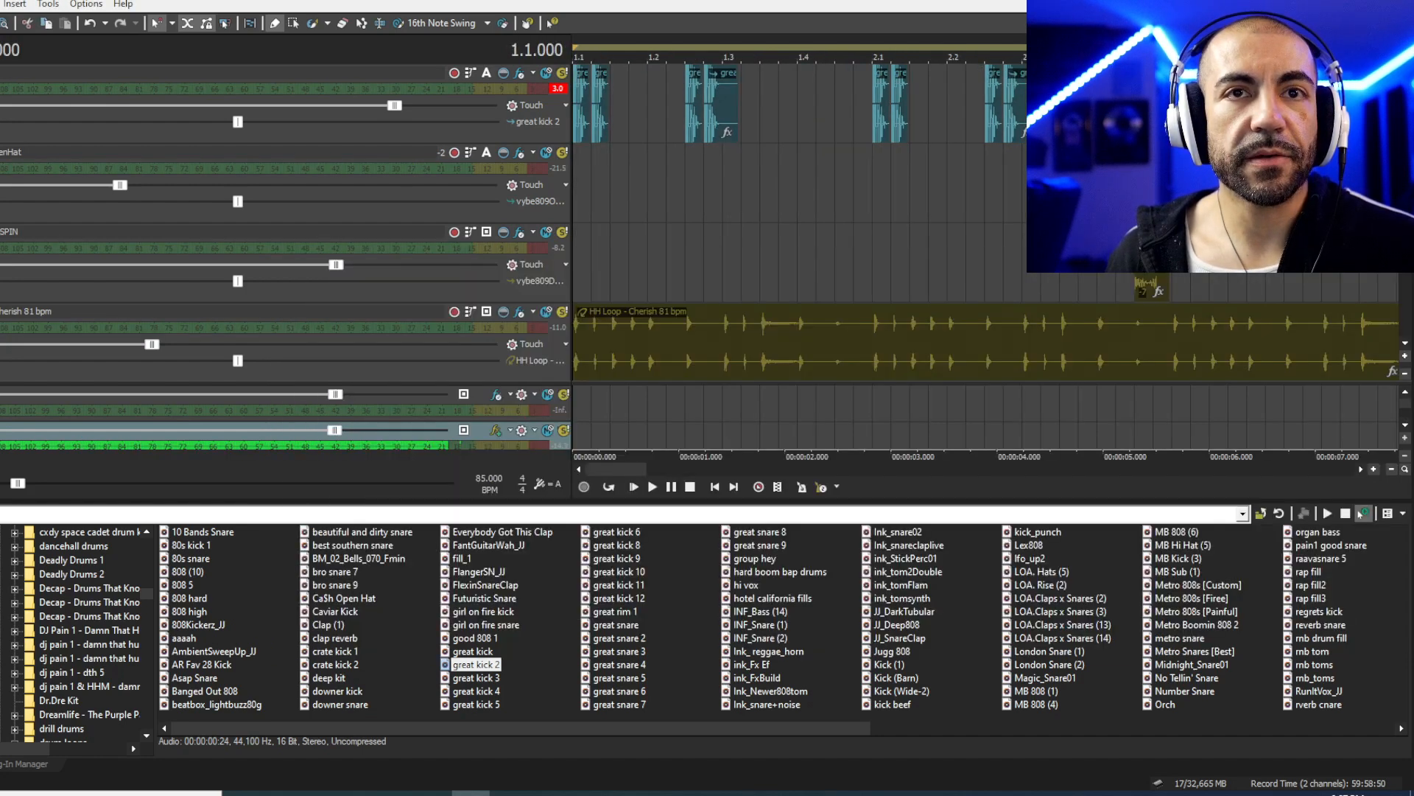
{"action": "left_click", "coordinate": [1077, 258]}
{"action": "scroll", "coordinate": [1077, 257], "scroll_direction": "down", "scroll_amount": 1}
{"action": "scroll", "coordinate": [1077, 258], "scroll_direction": "down", "scroll_amount": 1}
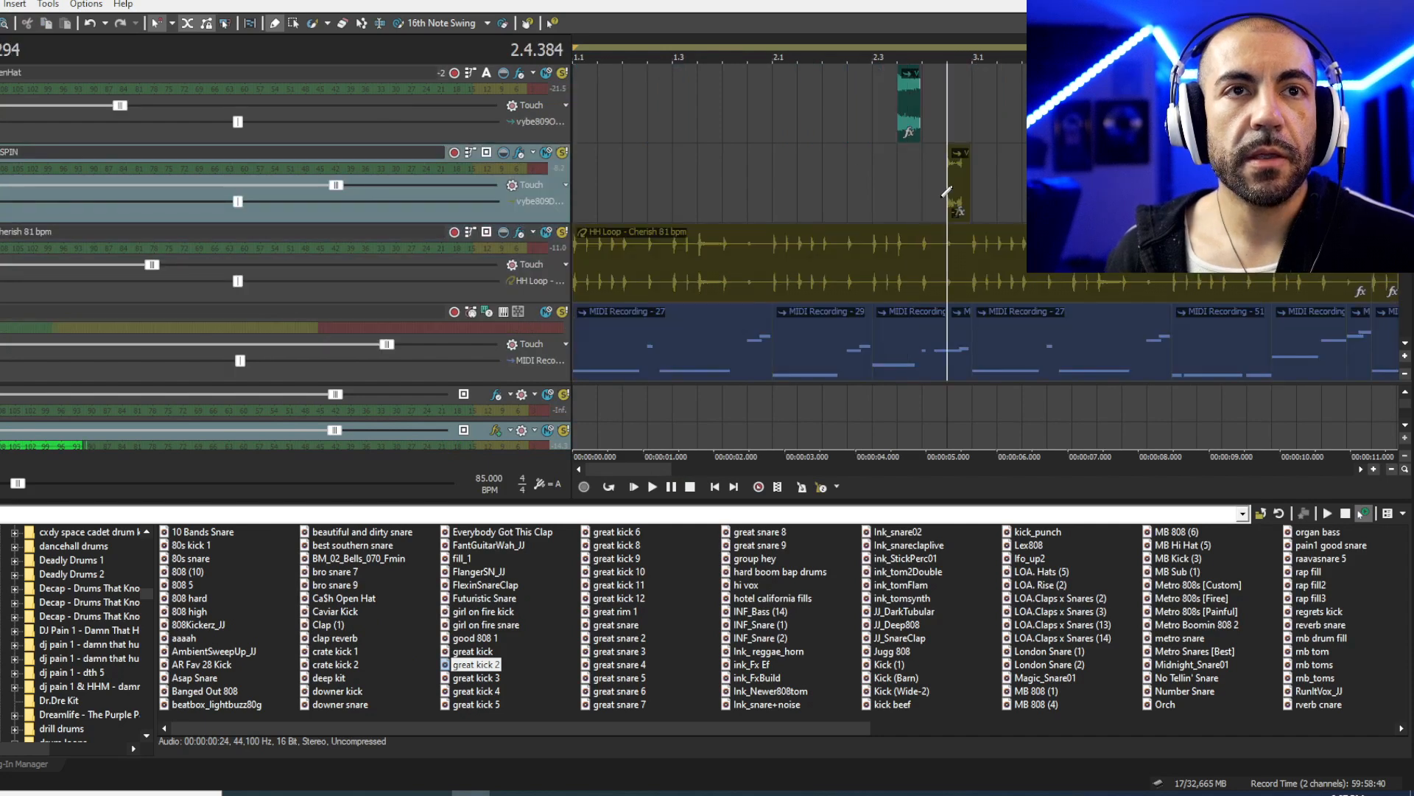
{"action": "left_click", "coordinate": [563, 152]}
{"action": "key", "text": "space"}
{"action": "key", "text": "space"}
{"action": "left_click", "coordinate": [563, 153]}
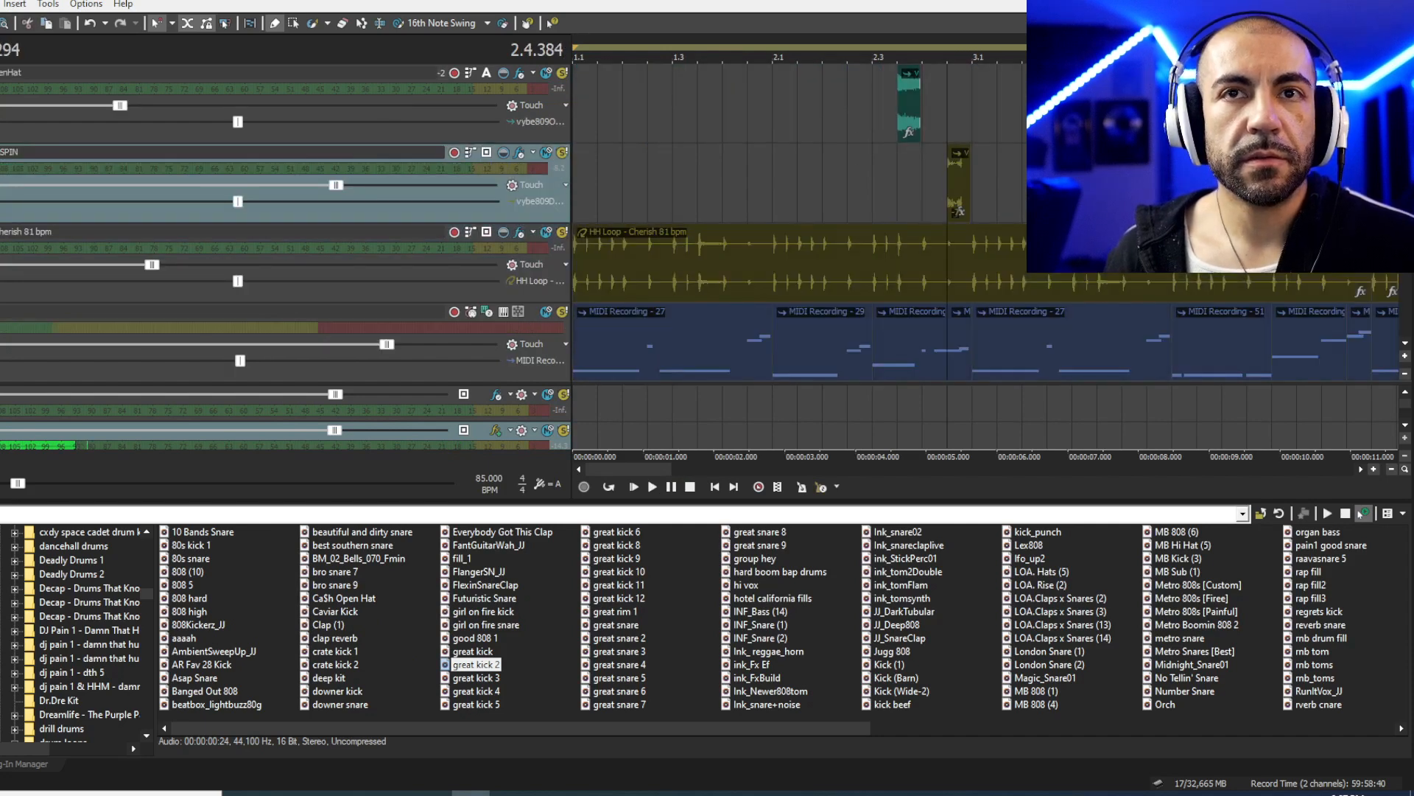
{"action": "left_click", "coordinate": [1325, 184]}
- Set the play position to 4.3.384 and play the OpenHat and SPIN hits from there
{"action": "scroll", "coordinate": [1325, 184], "scroll_direction": "up", "scroll_amount": 1}
{"action": "scroll", "coordinate": [1325, 184], "scroll_direction": "up", "scroll_amount": 2}
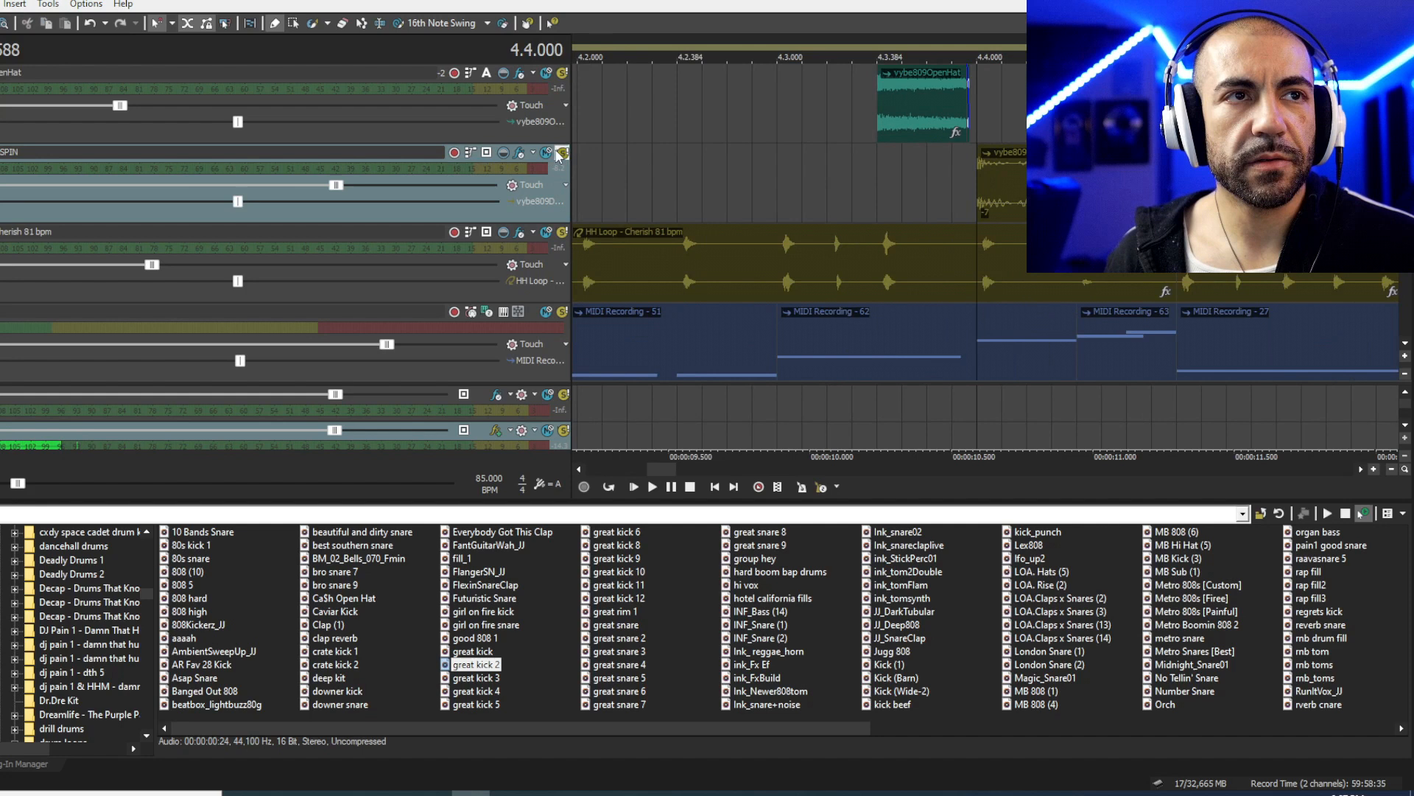
{"action": "key", "text": "space"}
{"action": "key", "text": "space"}
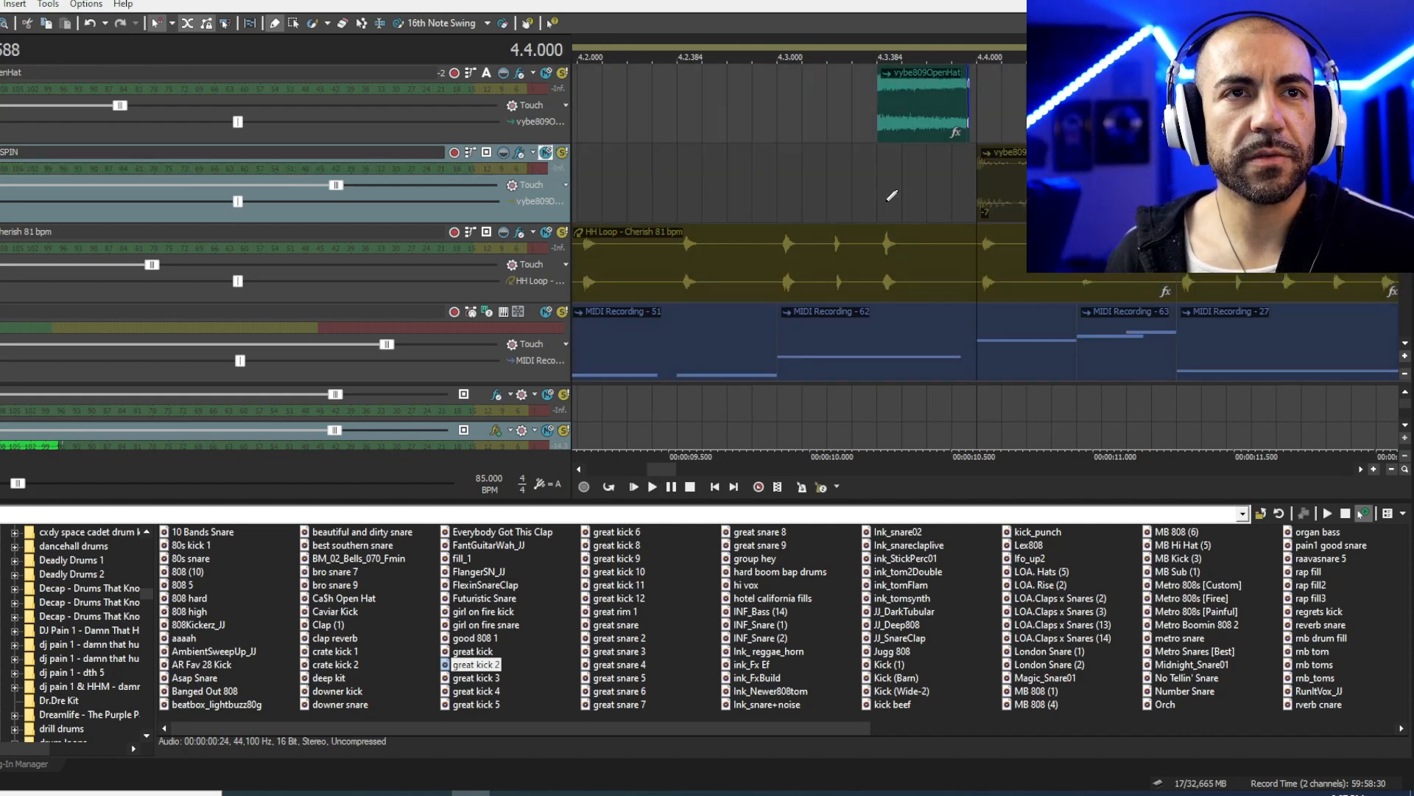
{"action": "left_click", "coordinate": [888, 196]}
{"action": "key", "text": "space"}
{"action": "key", "text": "space"}
{"action": "left_click", "coordinate": [0, 4]}
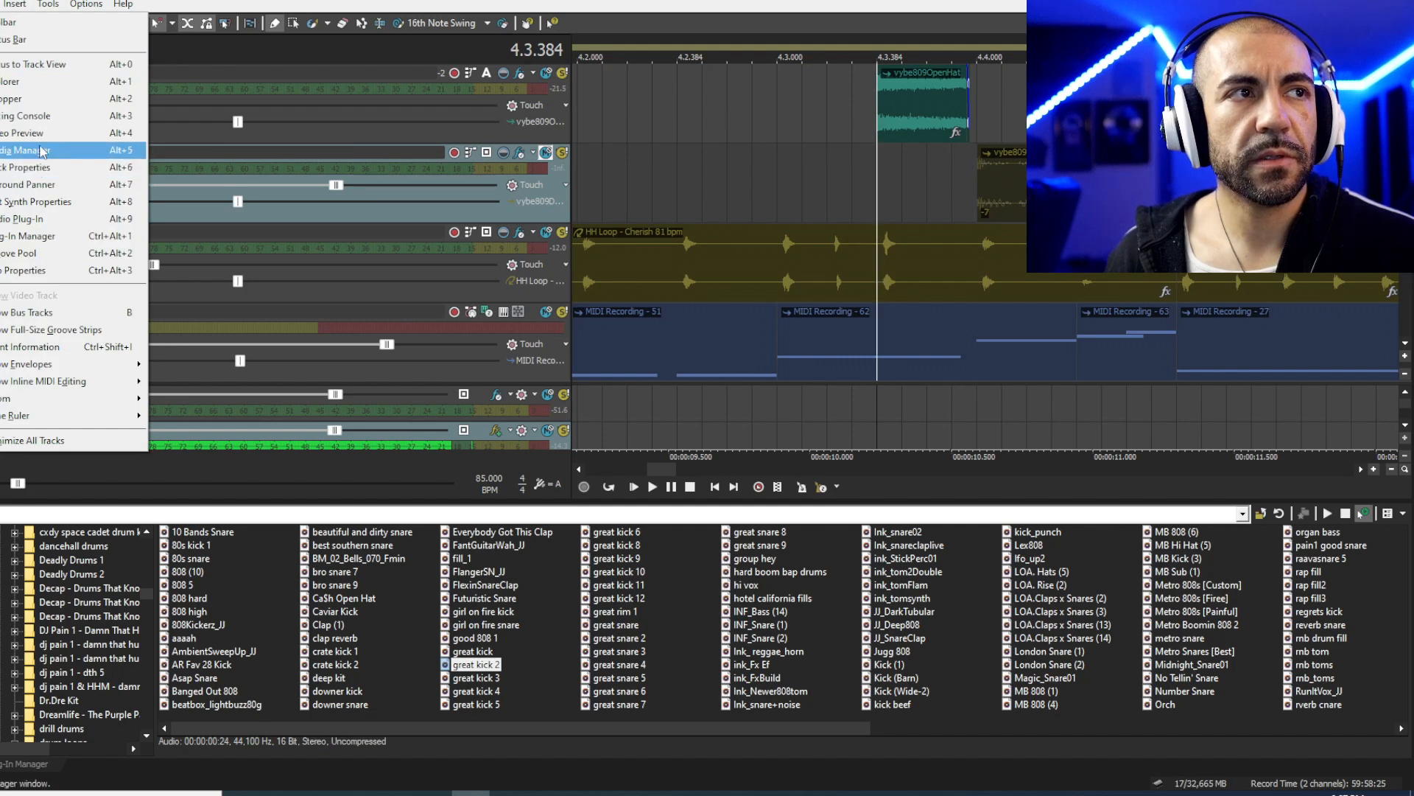
- Reopen the mixing console, play from 4.3.384, and switch the SPIN track to automation mode
{"action": "left_click", "coordinate": [33, 115]}
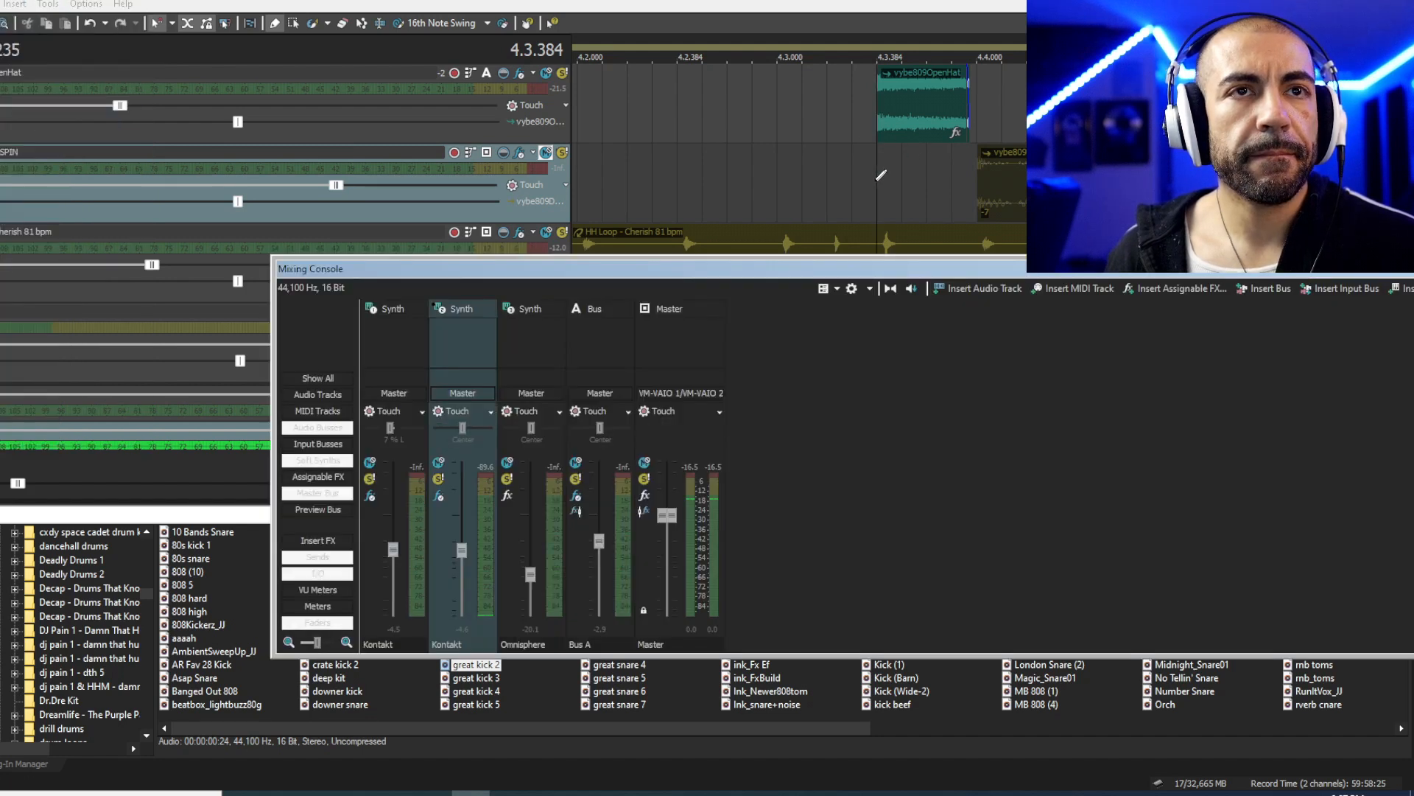
{"action": "key", "text": "space"}
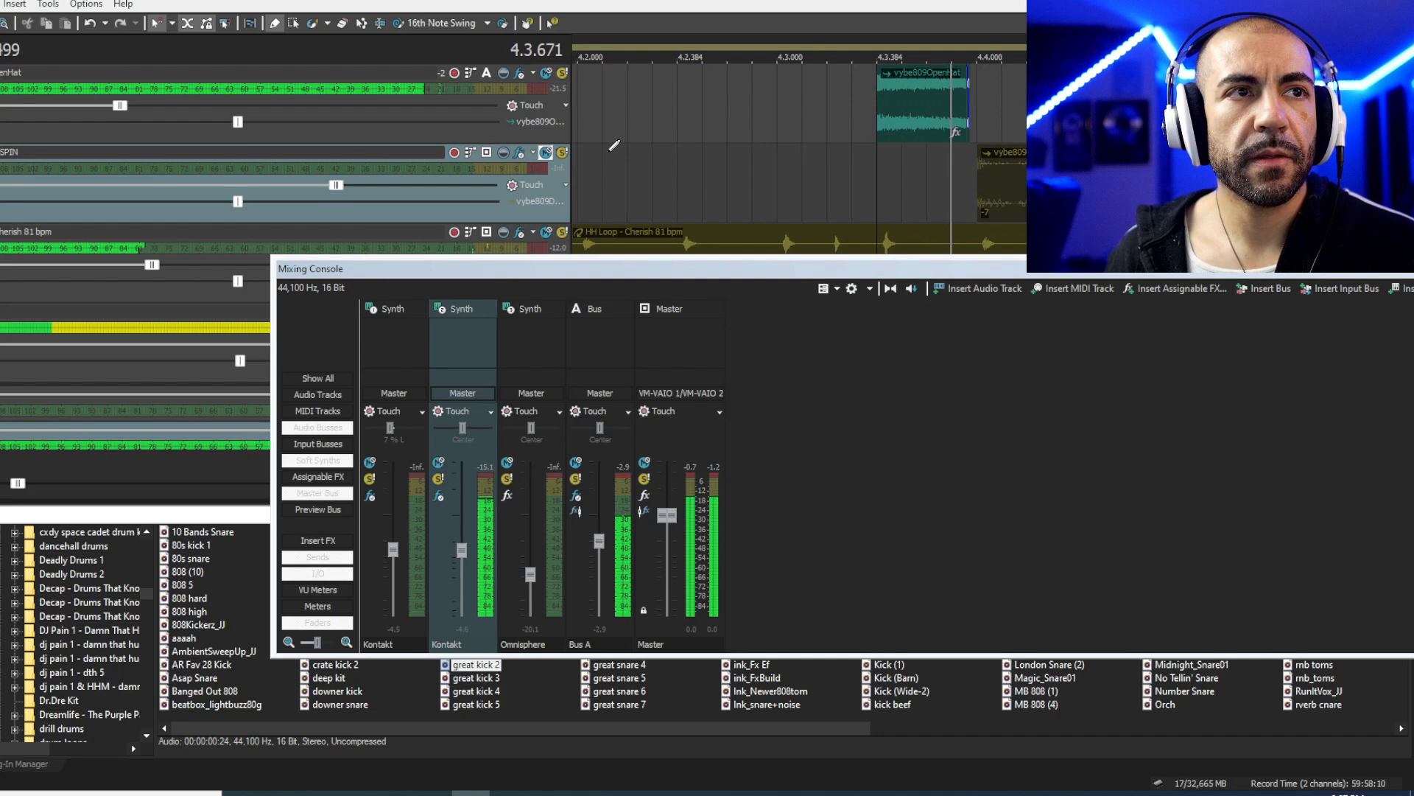
{"action": "key", "text": "space"}
{"action": "left_click", "coordinate": [546, 153]}
{"action": "left_click", "coordinate": [487, 152]}
{"action": "left_click", "coordinate": [515, 189]}
- Replay the SPIN section and drag the mixing console off the visible screen
{"action": "left_click", "coordinate": [900, 190]}
{"action": "key", "text": "space"}
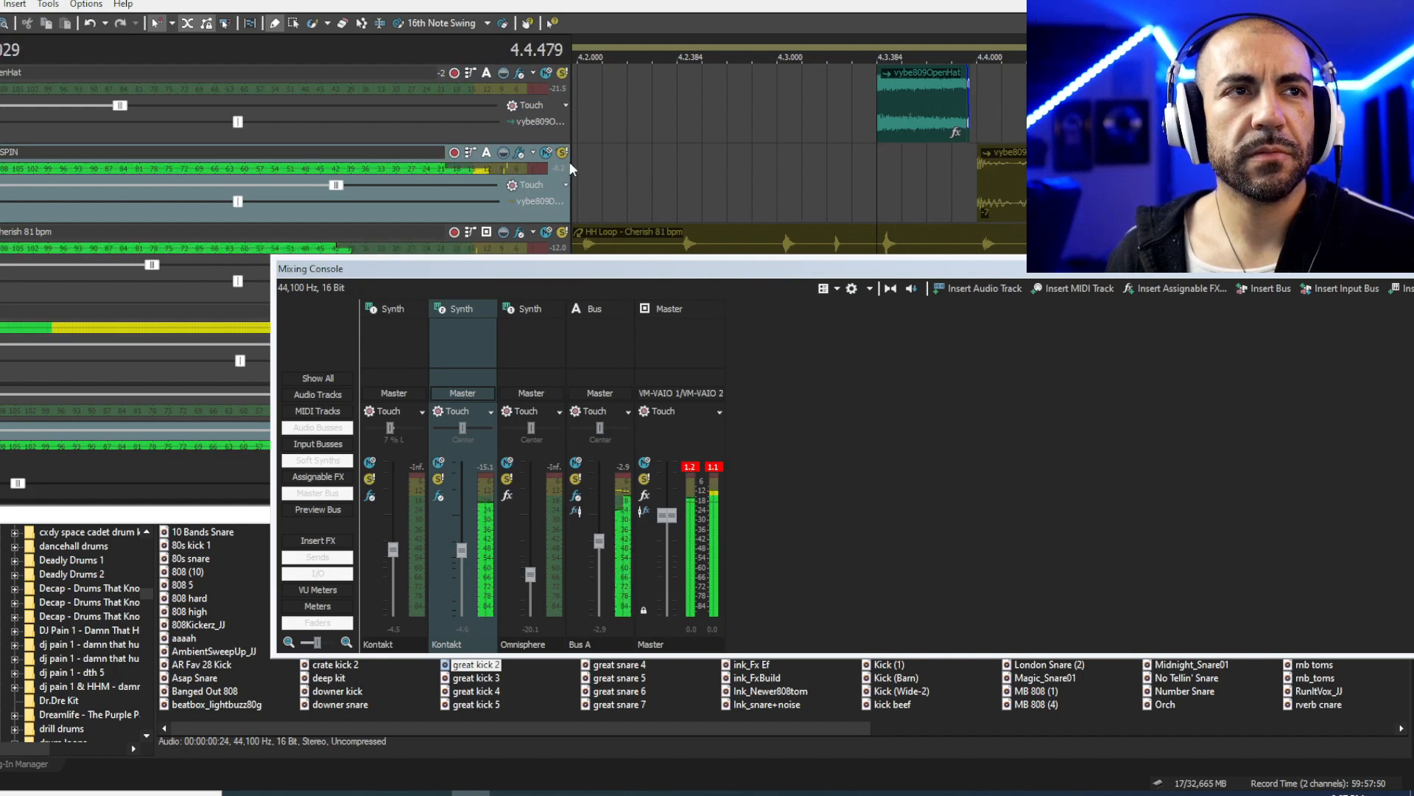
{"action": "key", "text": "space"}
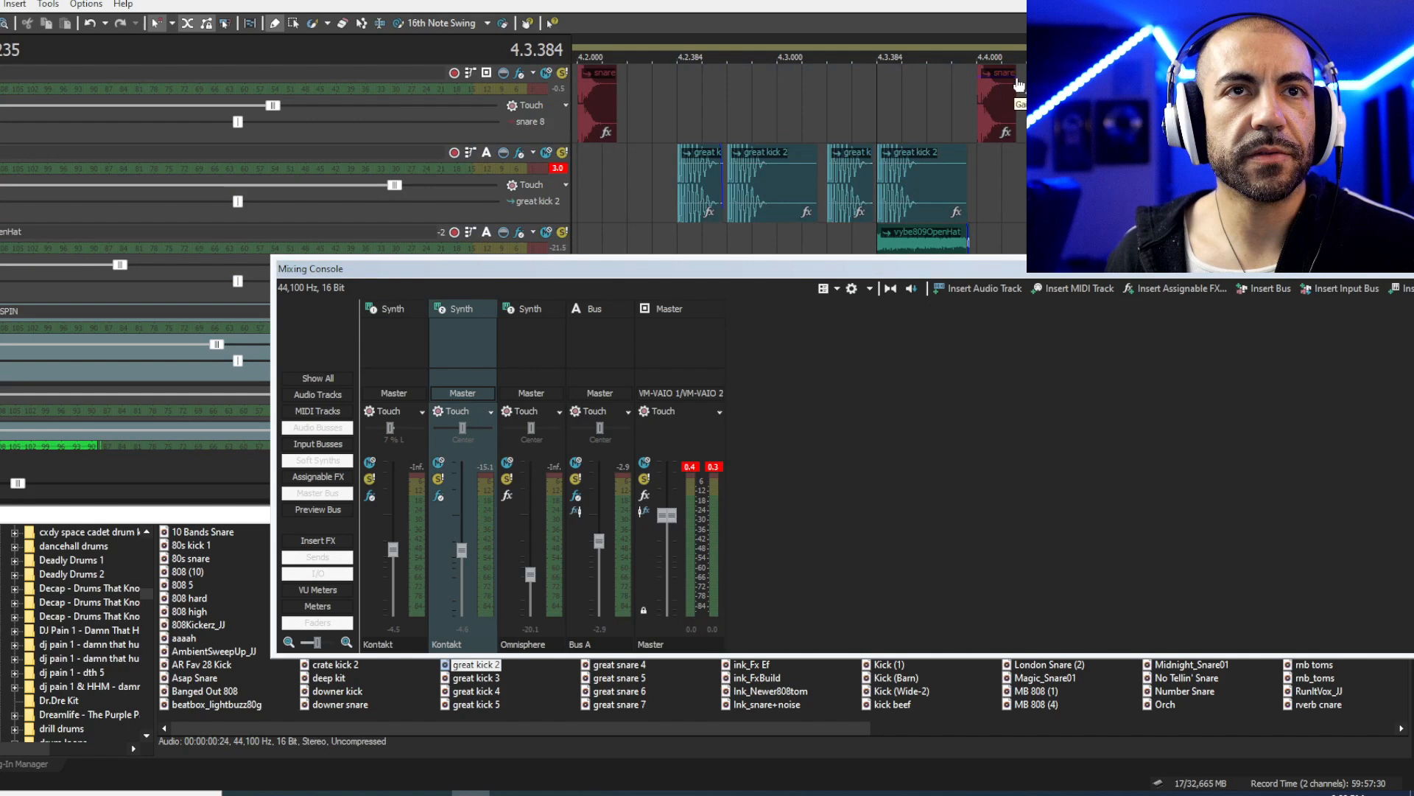
{"action": "key", "text": "space"}
{"action": "scroll", "coordinate": [1021, 96], "scroll_direction": "down", "scroll_amount": 3}
{"action": "key", "text": "space"}
{"action": "left_click_drag", "start_coordinate": [1353, 270], "coordinate": [1413, 294]}
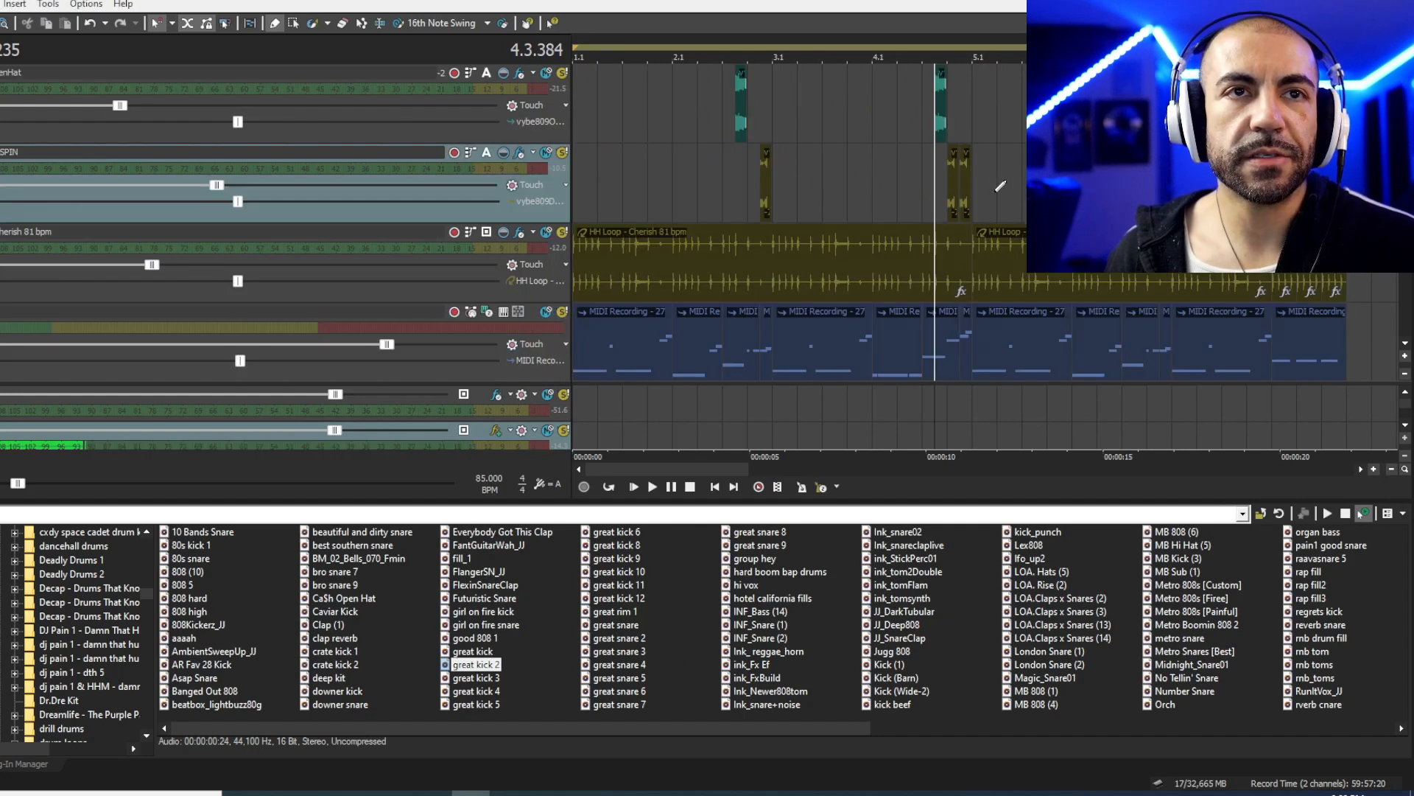
- Select the fill clip on the fill 28_85 bpm track and play it
{"action": "scroll", "coordinate": [988, 266], "scroll_direction": "down", "scroll_amount": 1}
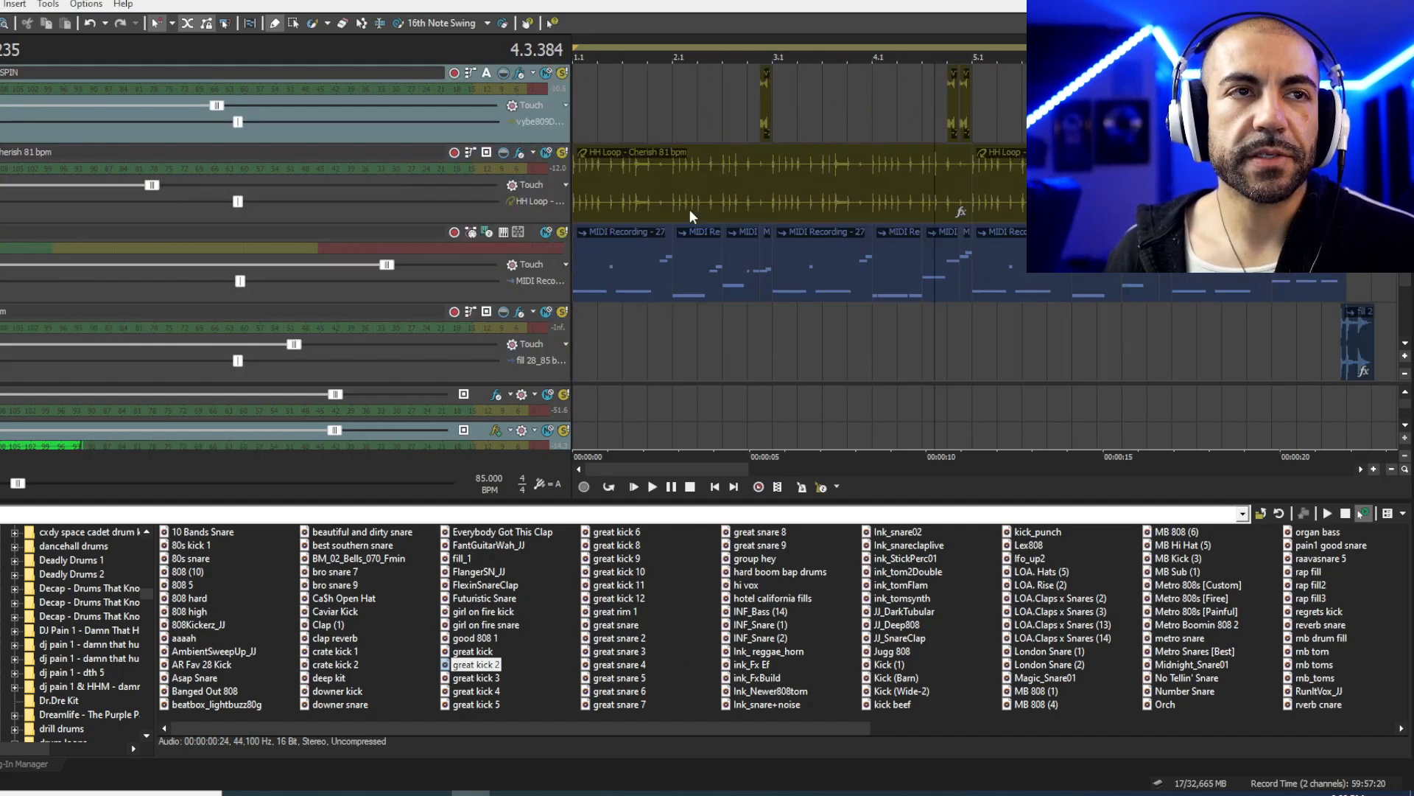
{"action": "left_click", "coordinate": [645, 204]}
{"action": "scroll", "coordinate": [645, 205], "scroll_direction": "down", "scroll_amount": 3}
{"action": "left_click_drag", "start_coordinate": [1407, 248], "coordinate": [1407, 271]}
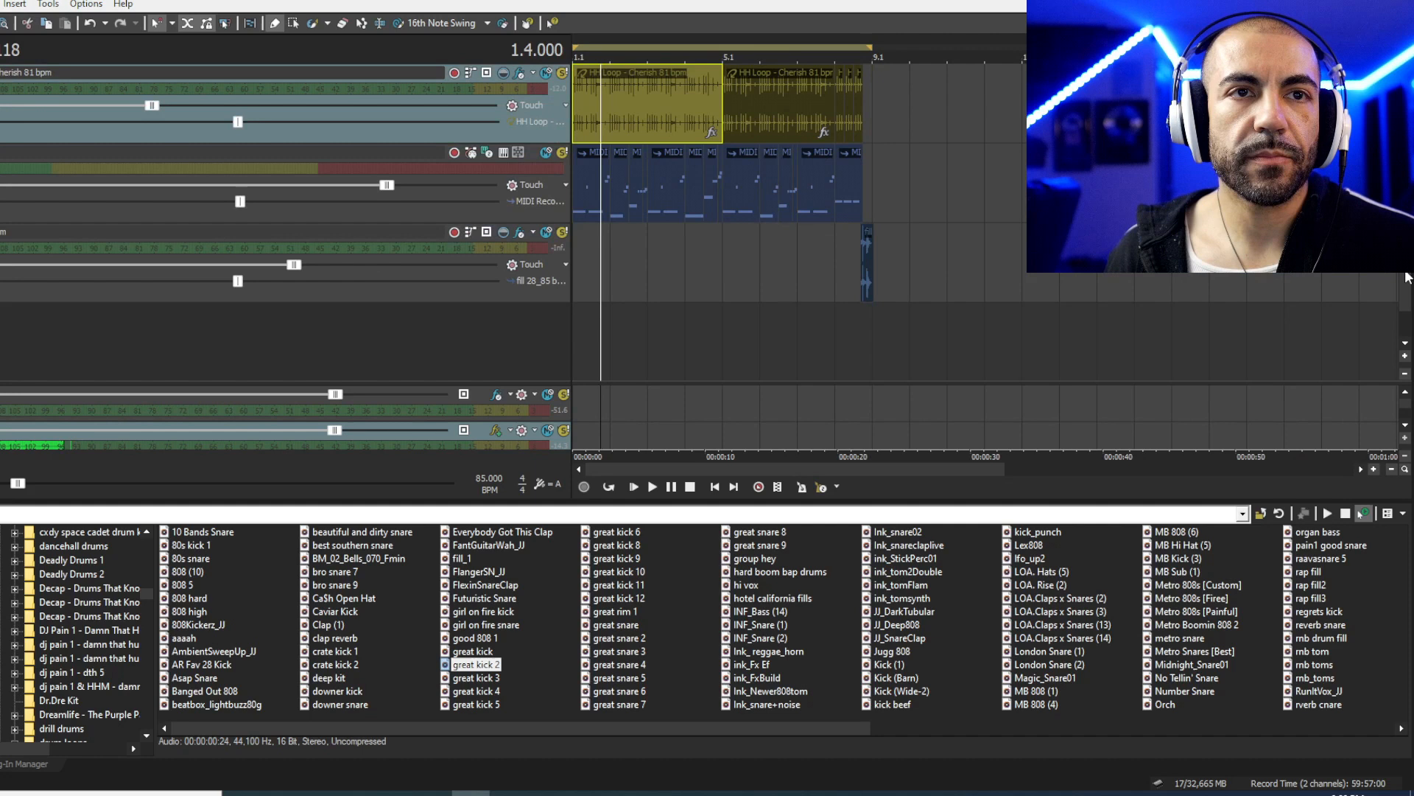
{"action": "left_click", "coordinate": [859, 262]}
{"action": "scroll", "coordinate": [938, 265], "scroll_direction": "up", "scroll_amount": 5}
{"action": "key", "text": "space"}
{"action": "key", "text": "space"}
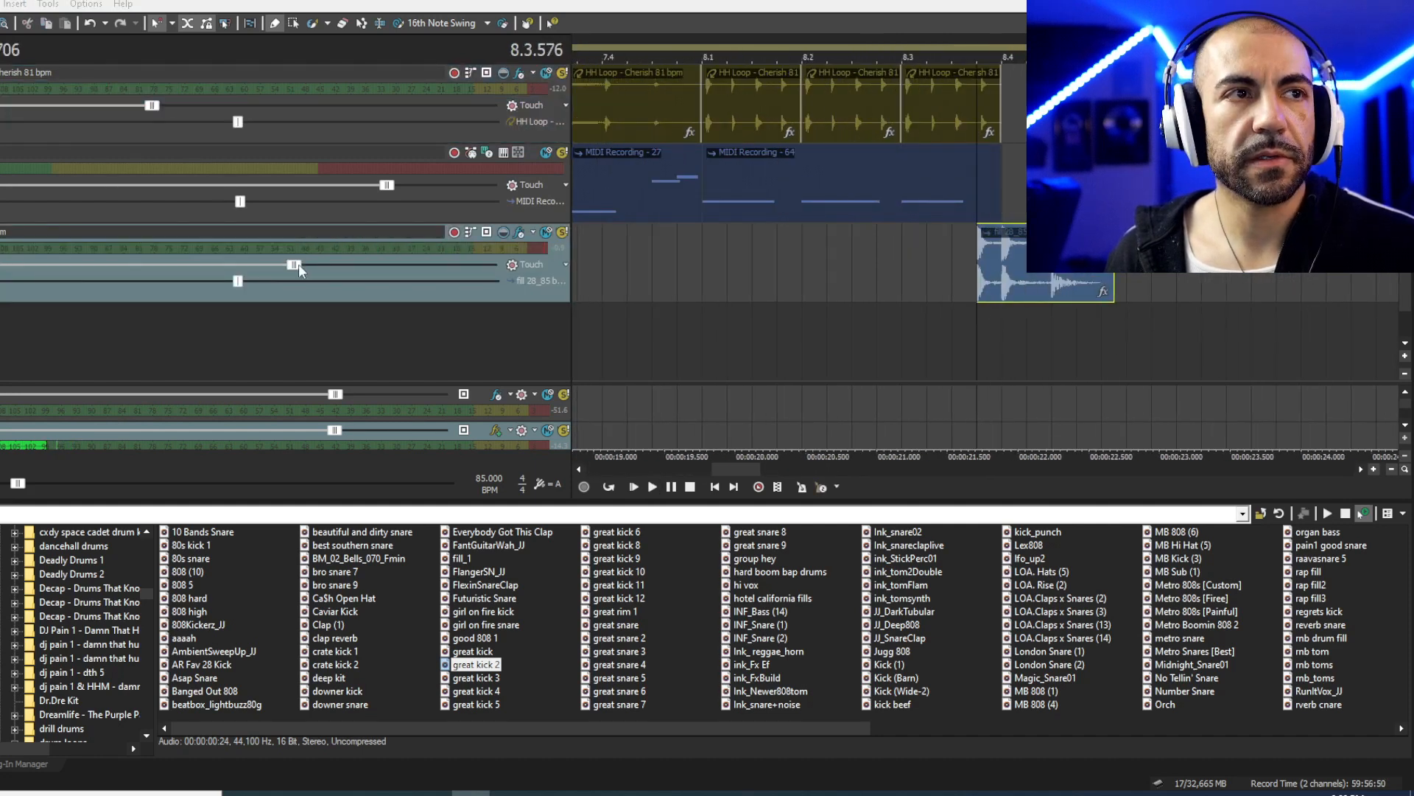
- Check the fill track's Track EQ effects, close them, and play the fill again
{"action": "left_click", "coordinate": [520, 232]}
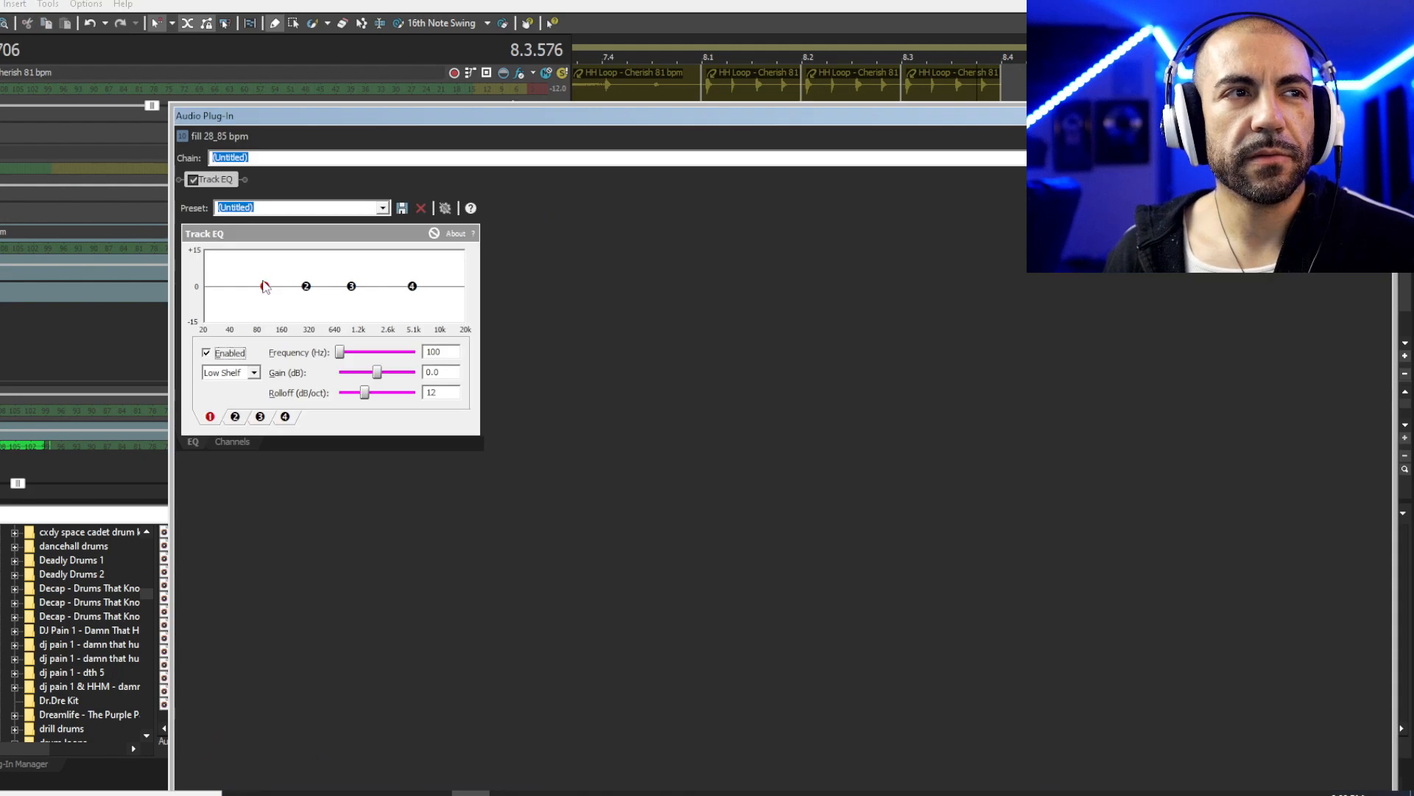
{"action": "left_click", "coordinate": [1384, 115]}
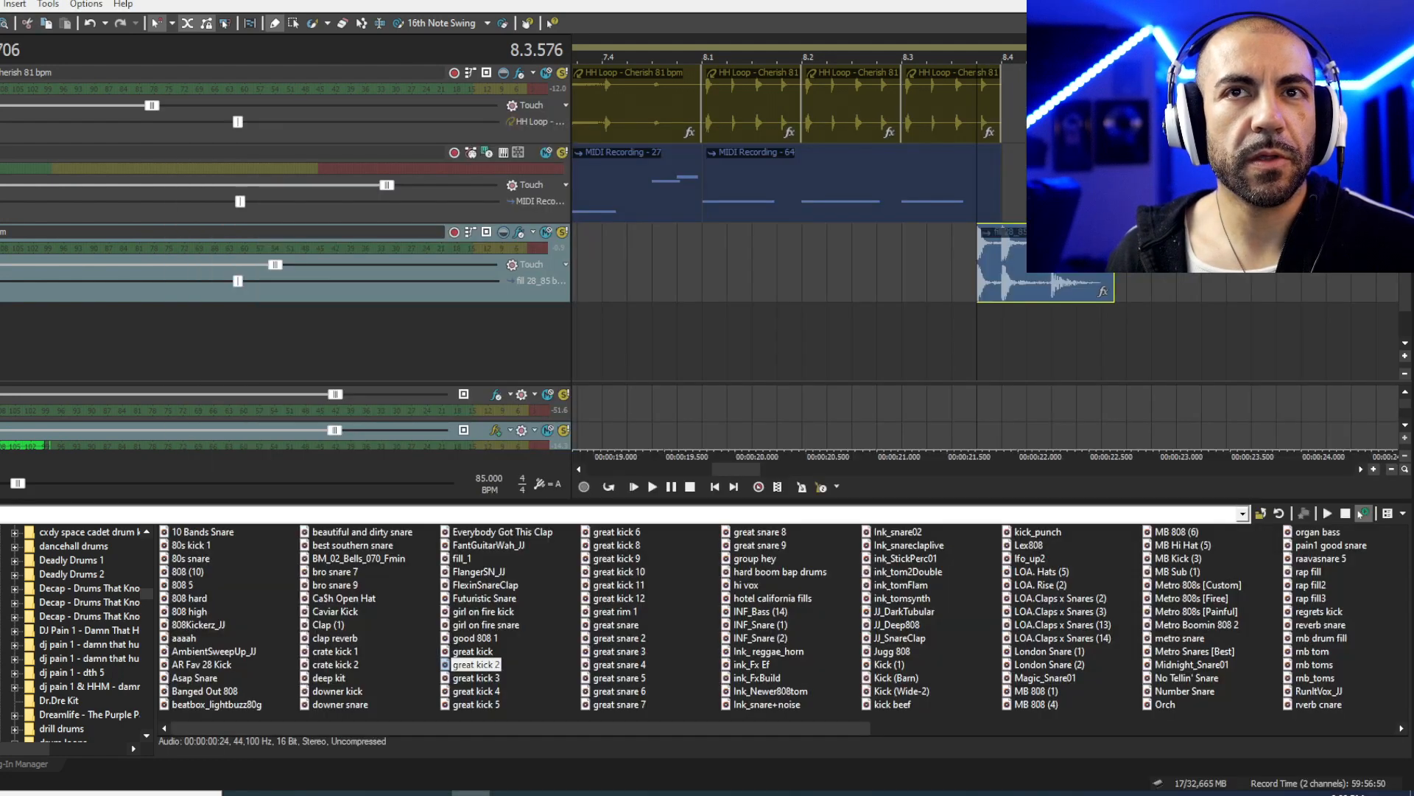
{"action": "key", "text": "space"}
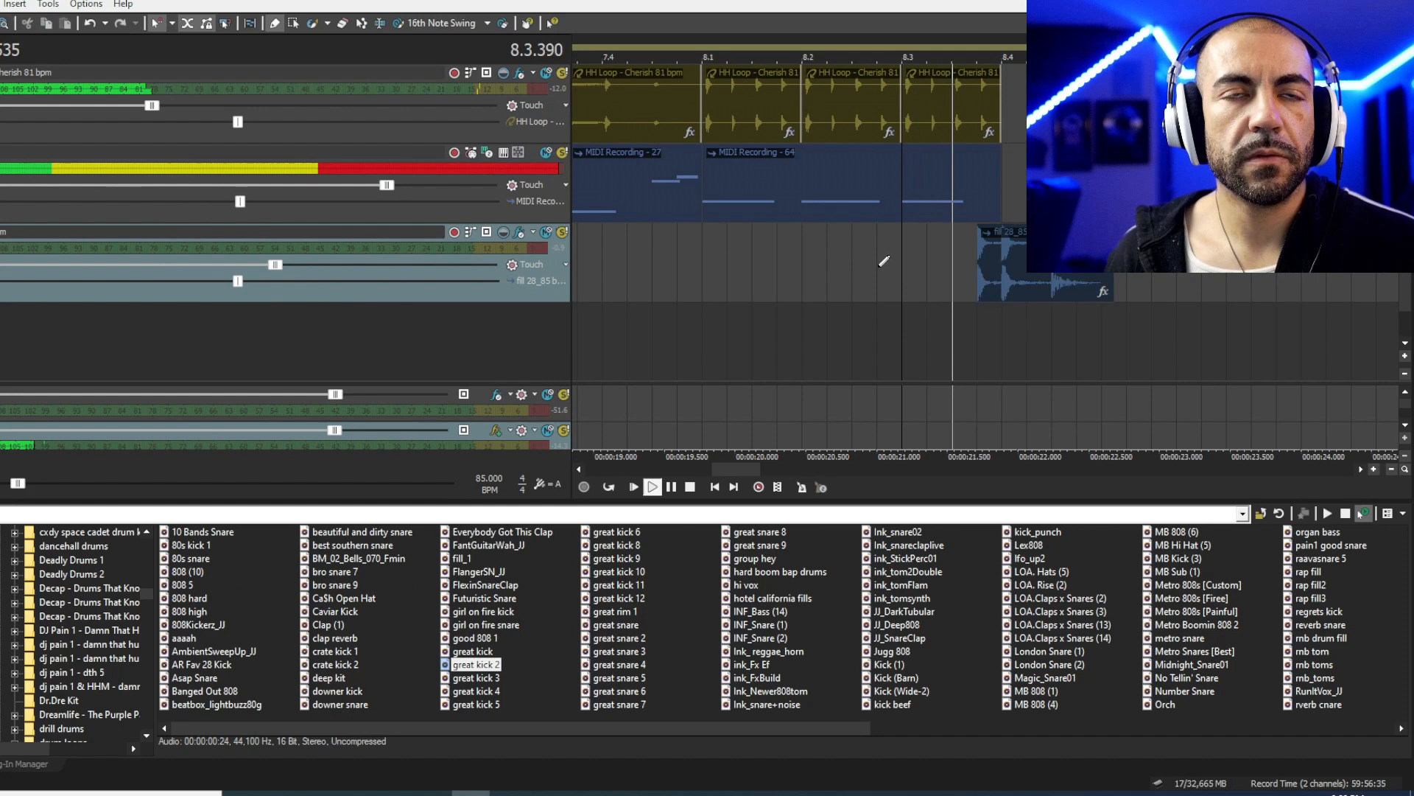
{"action": "key", "text": "space"}
{"action": "scroll", "coordinate": [816, 254], "scroll_direction": "down", "scroll_amount": 10}
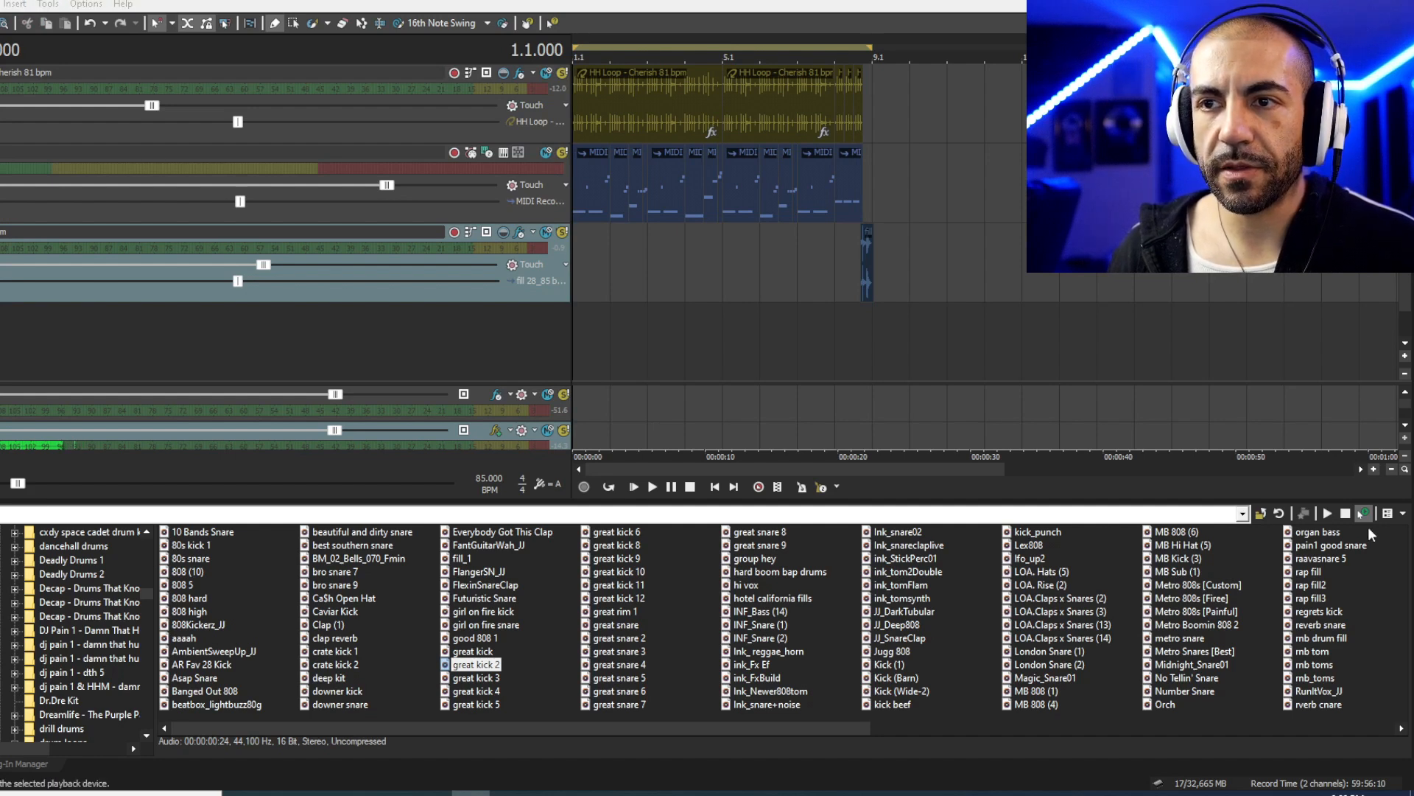
- Set the output of the fill, hi-hat loop and snare tracks to Bus B
{"action": "left_click", "coordinate": [487, 232]}
{"action": "left_click", "coordinate": [541, 285]}
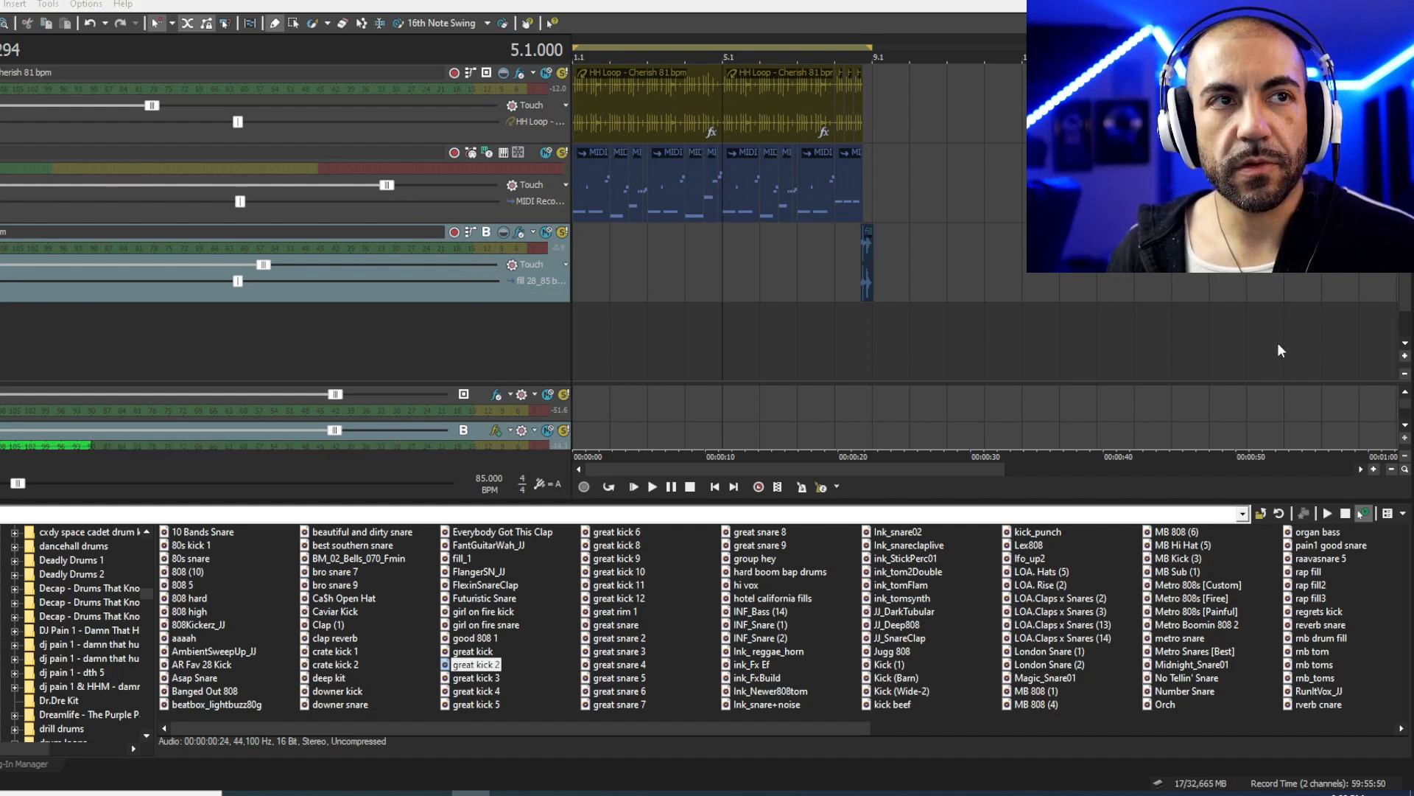
{"action": "scroll", "coordinate": [1405, 287], "scroll_direction": "up", "scroll_amount": 1}
{"action": "left_click", "coordinate": [485, 152]}
{"action": "left_click", "coordinate": [526, 206]}
{"action": "scroll", "coordinate": [508, 169], "scroll_direction": "up", "scroll_amount": 4}
{"action": "left_click", "coordinate": [487, 125]}
{"action": "left_click", "coordinate": [526, 177]}
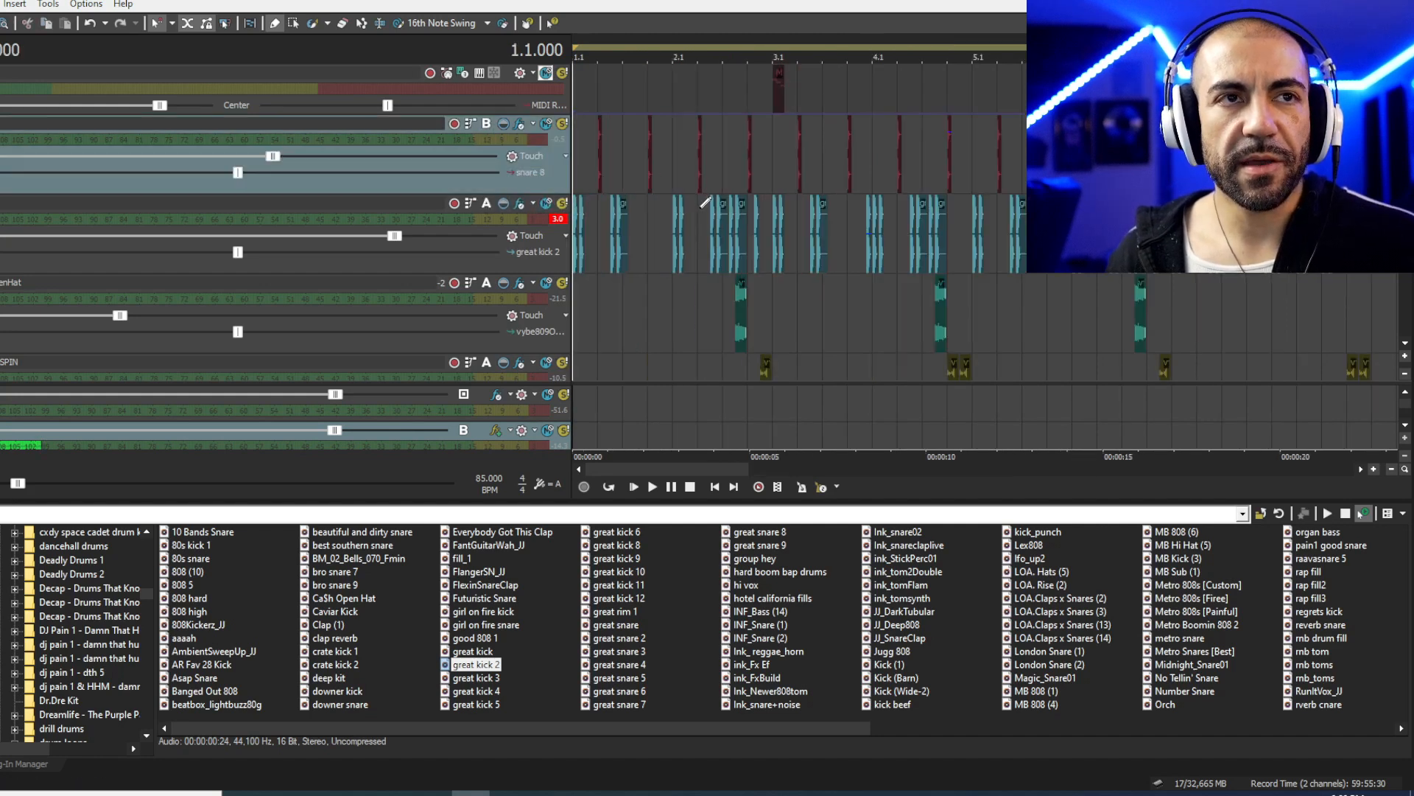
{"action": "scroll", "coordinate": [886, 231], "scroll_direction": "up", "scroll_amount": 4}
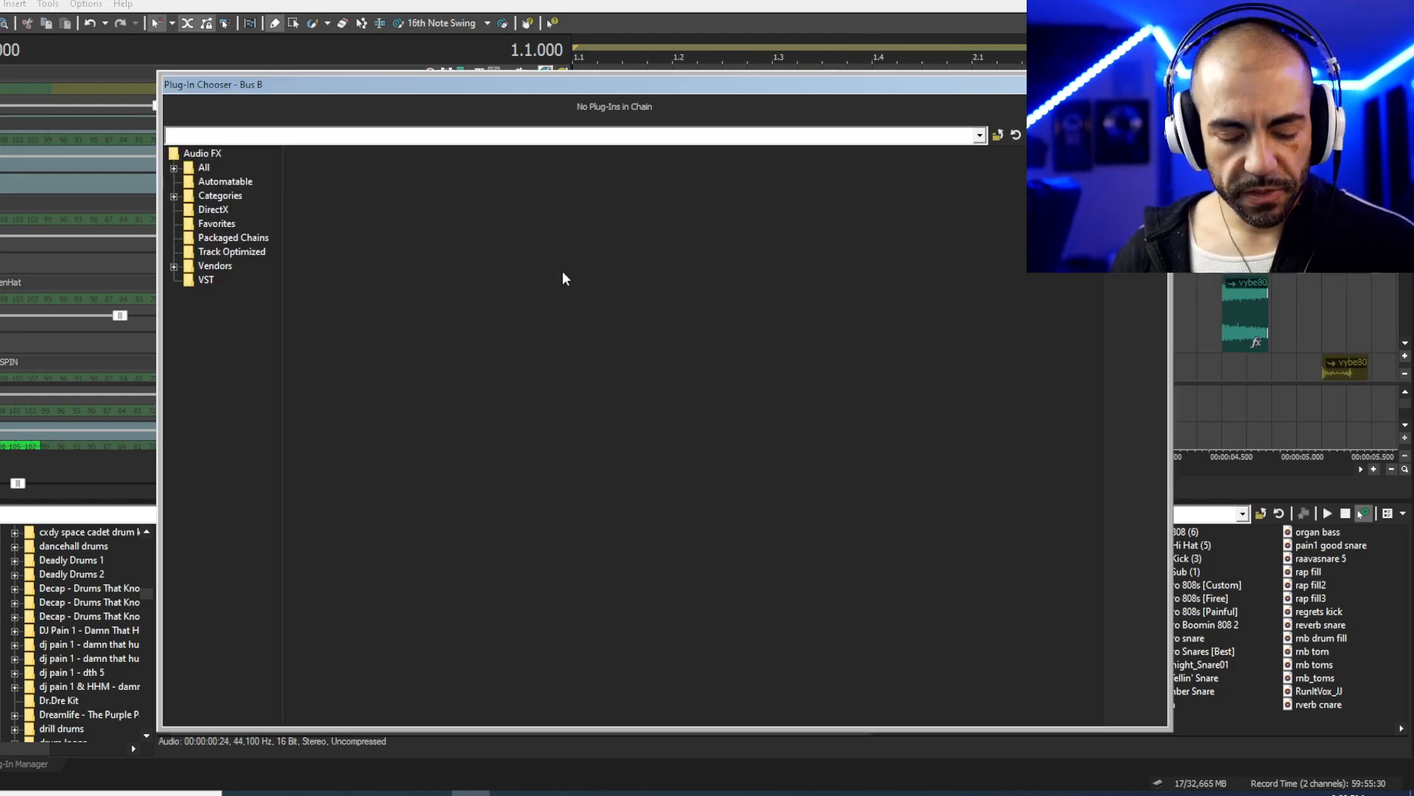
- Chain TransX Multi Stereo with the 'A: Loop Hi Fi' preset into L2 Stereo on Bus B, then play
{"action": "double_click", "coordinate": [877, 352]}
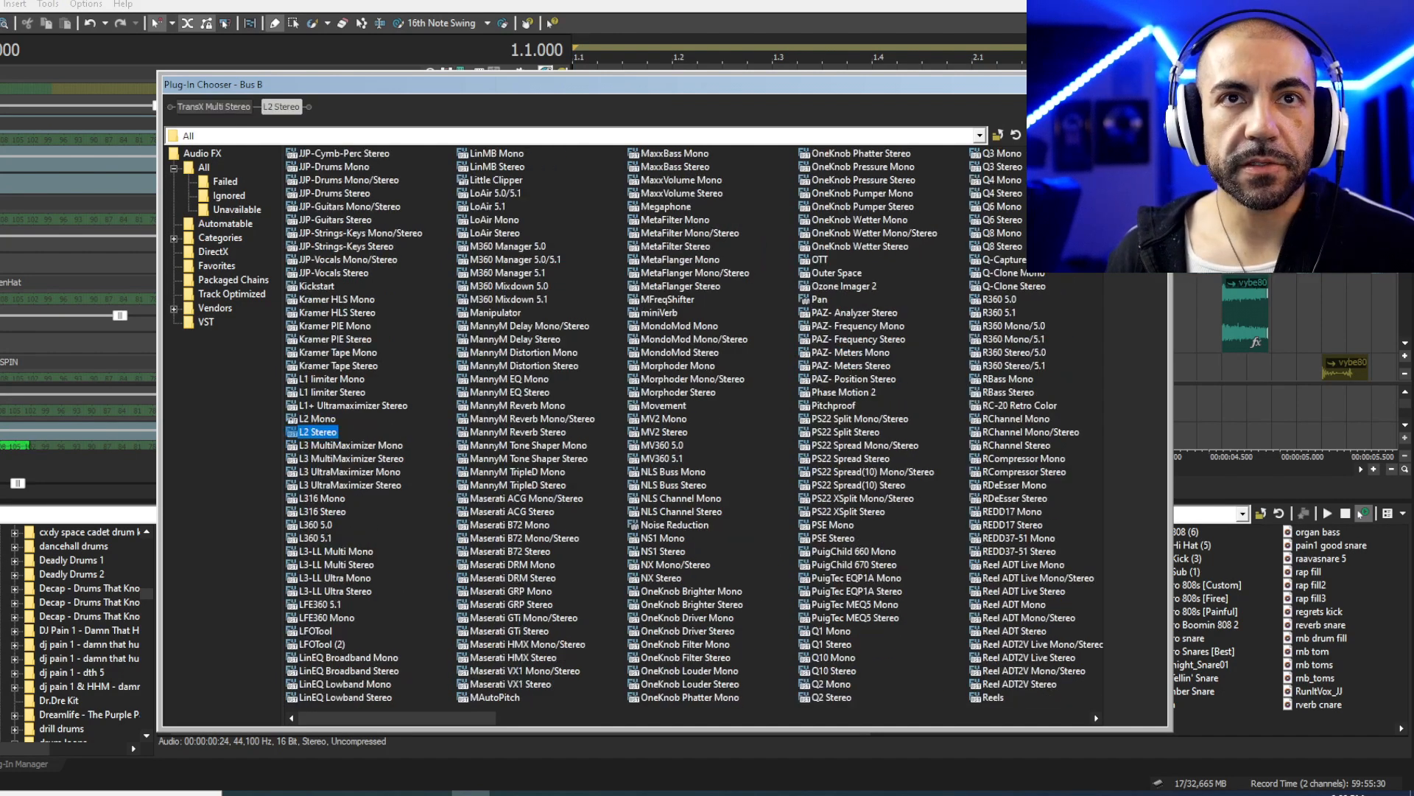
{"action": "left_click", "coordinate": [1135, 108]}
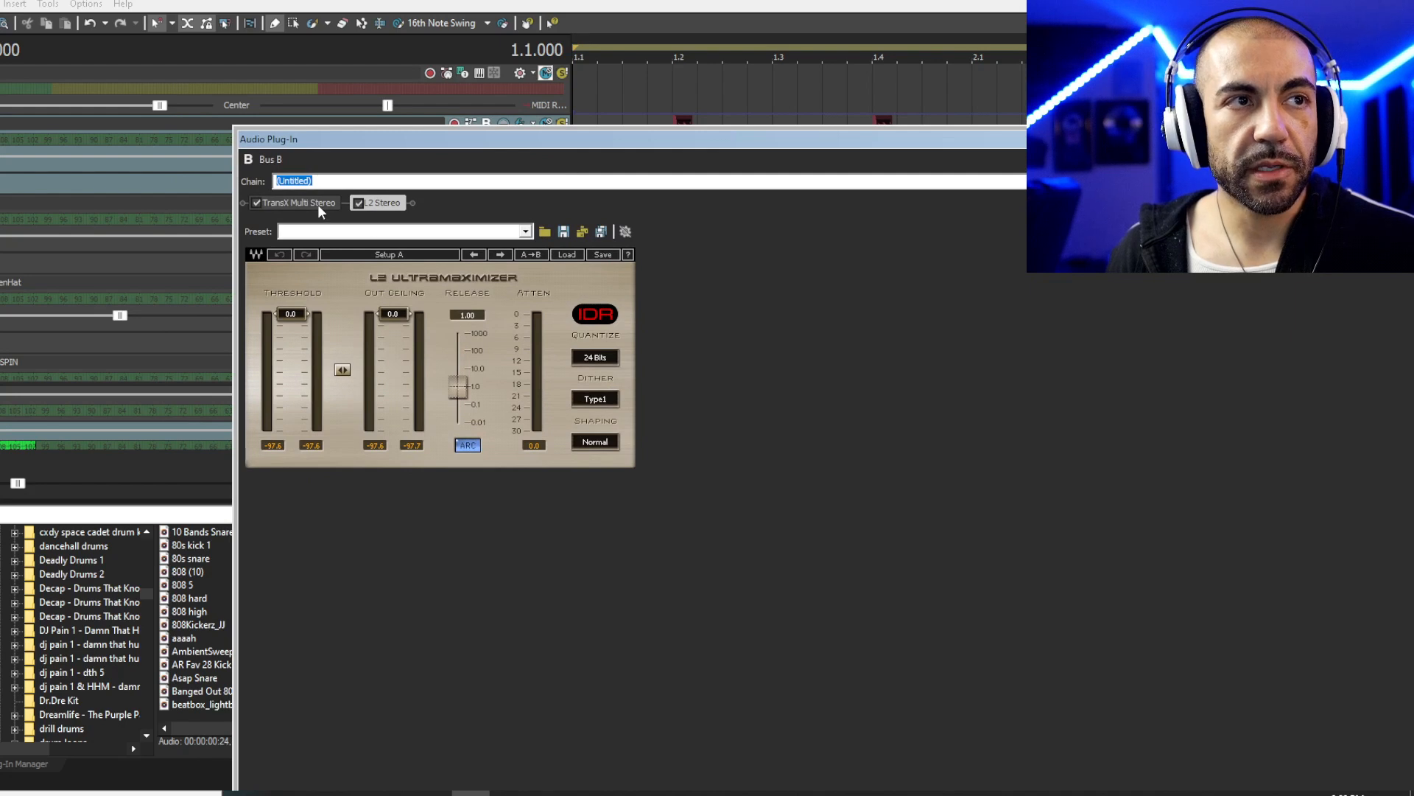
{"action": "left_click", "coordinate": [299, 203]}
{"action": "left_click", "coordinate": [546, 255]}
{"action": "left_click", "coordinate": [598, 407]}
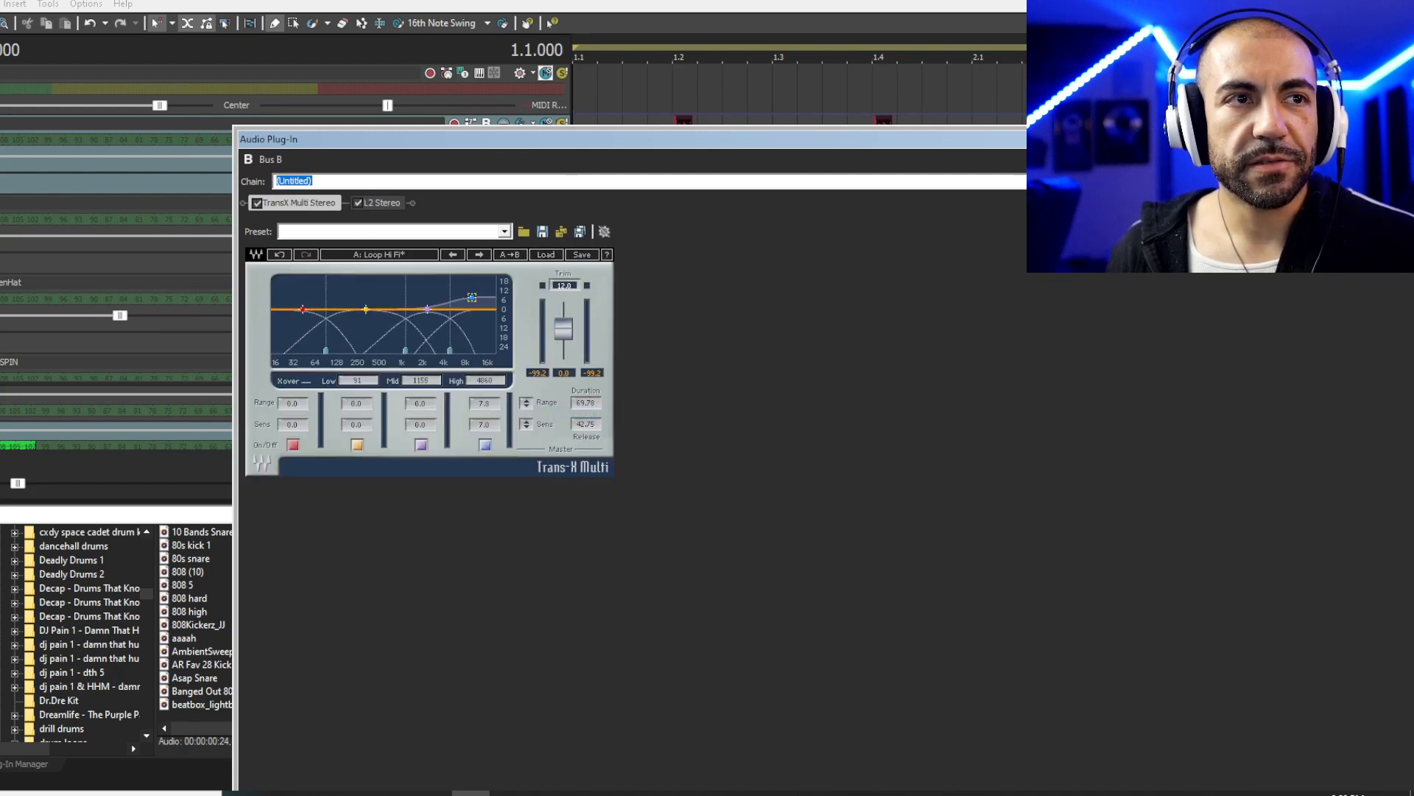
{"action": "left_click", "coordinate": [382, 203]}
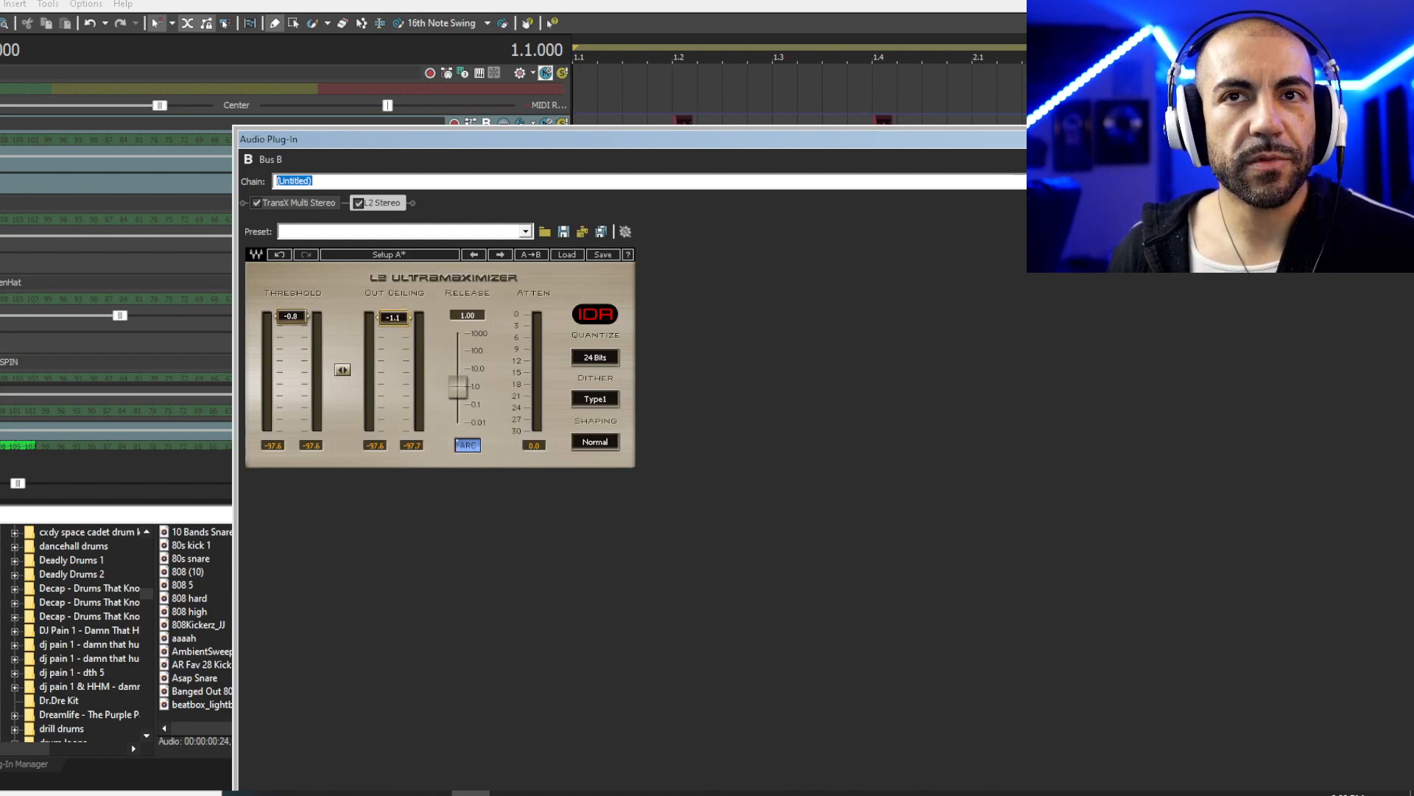
{"action": "key", "text": "space"}
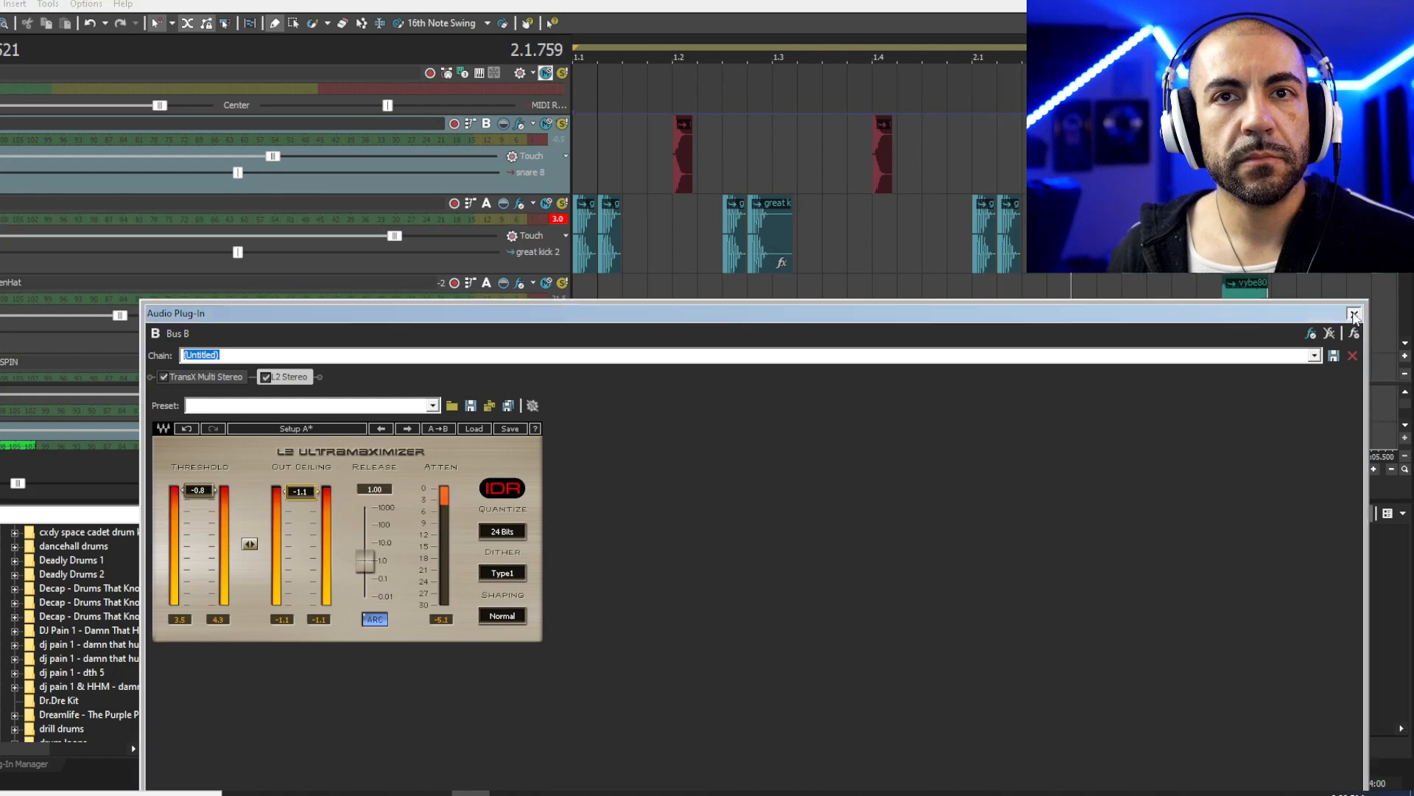
- Close the Bus B effects window, stop playback, and reopen the Bus B FX chain
{"action": "left_click", "coordinate": [1353, 315]}
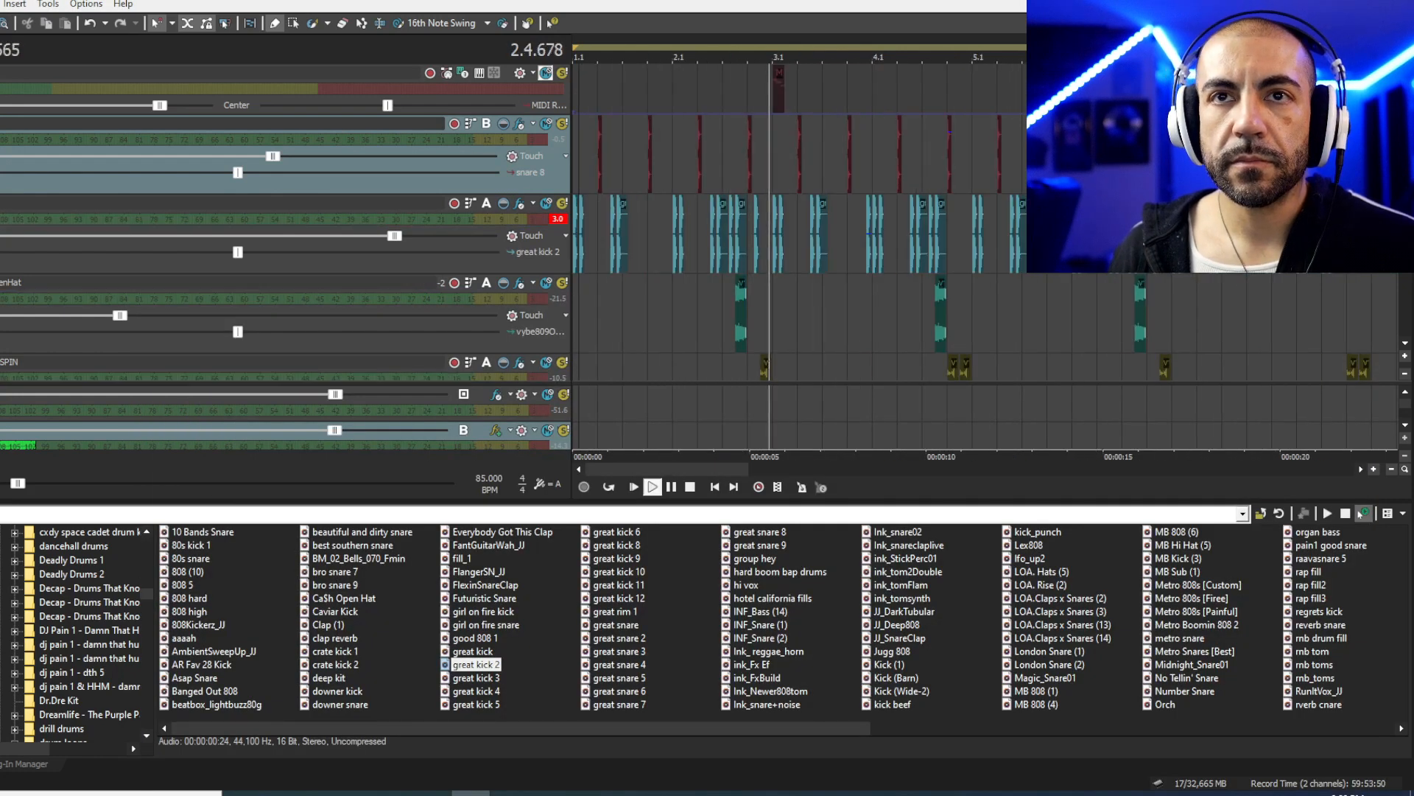
{"action": "key", "text": "space"}
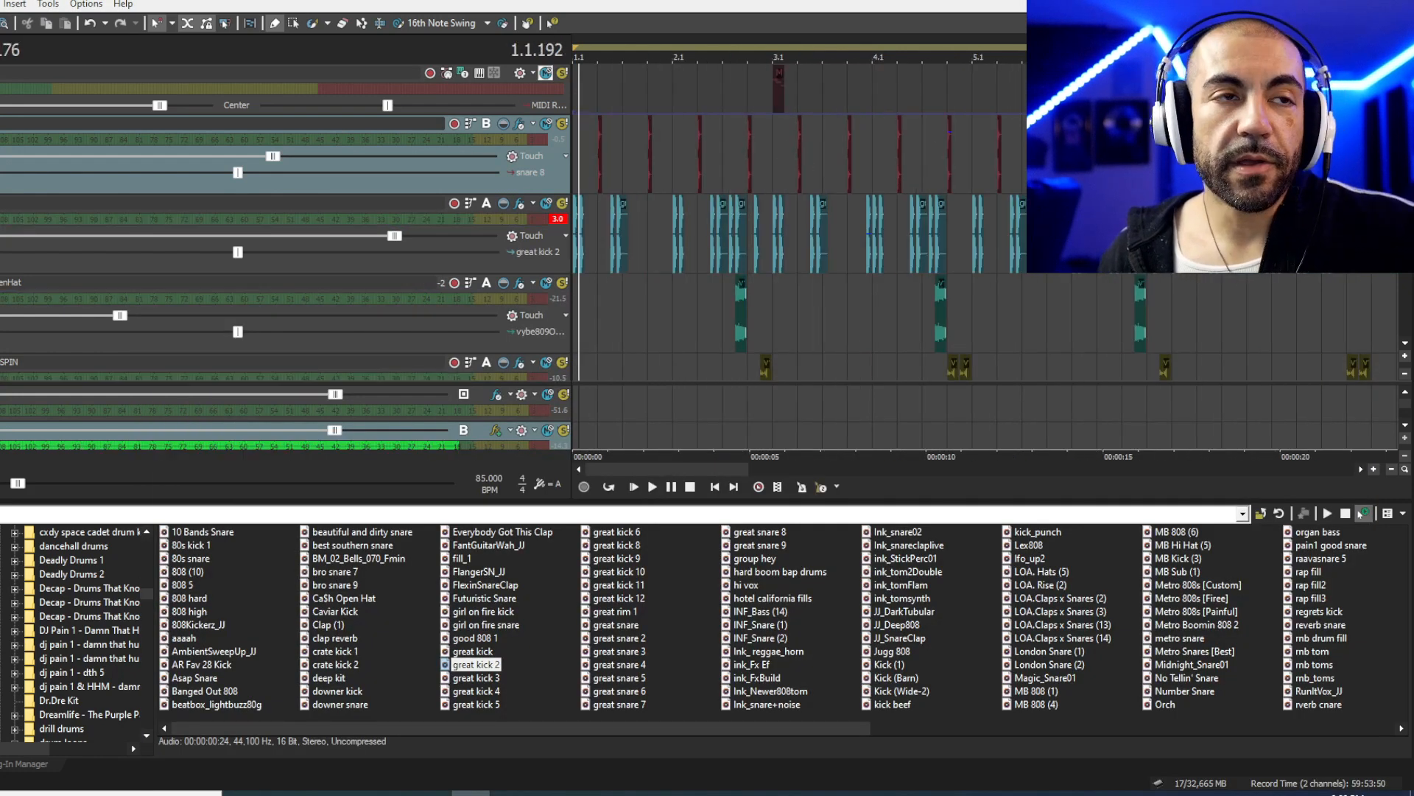
{"action": "left_click", "coordinate": [495, 430]}
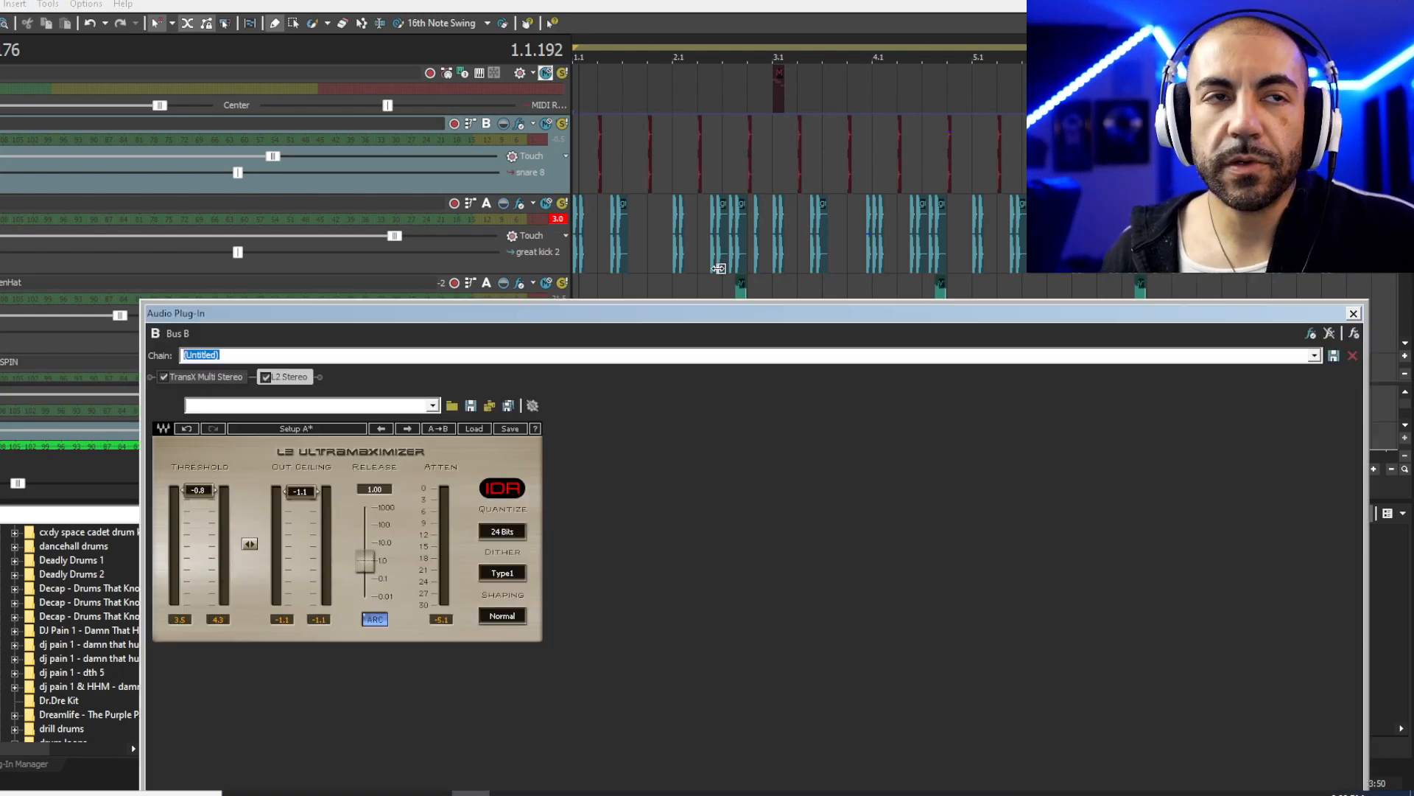
{"action": "left_click_drag", "start_coordinate": [1350, 317], "coordinate": [1245, 190]}
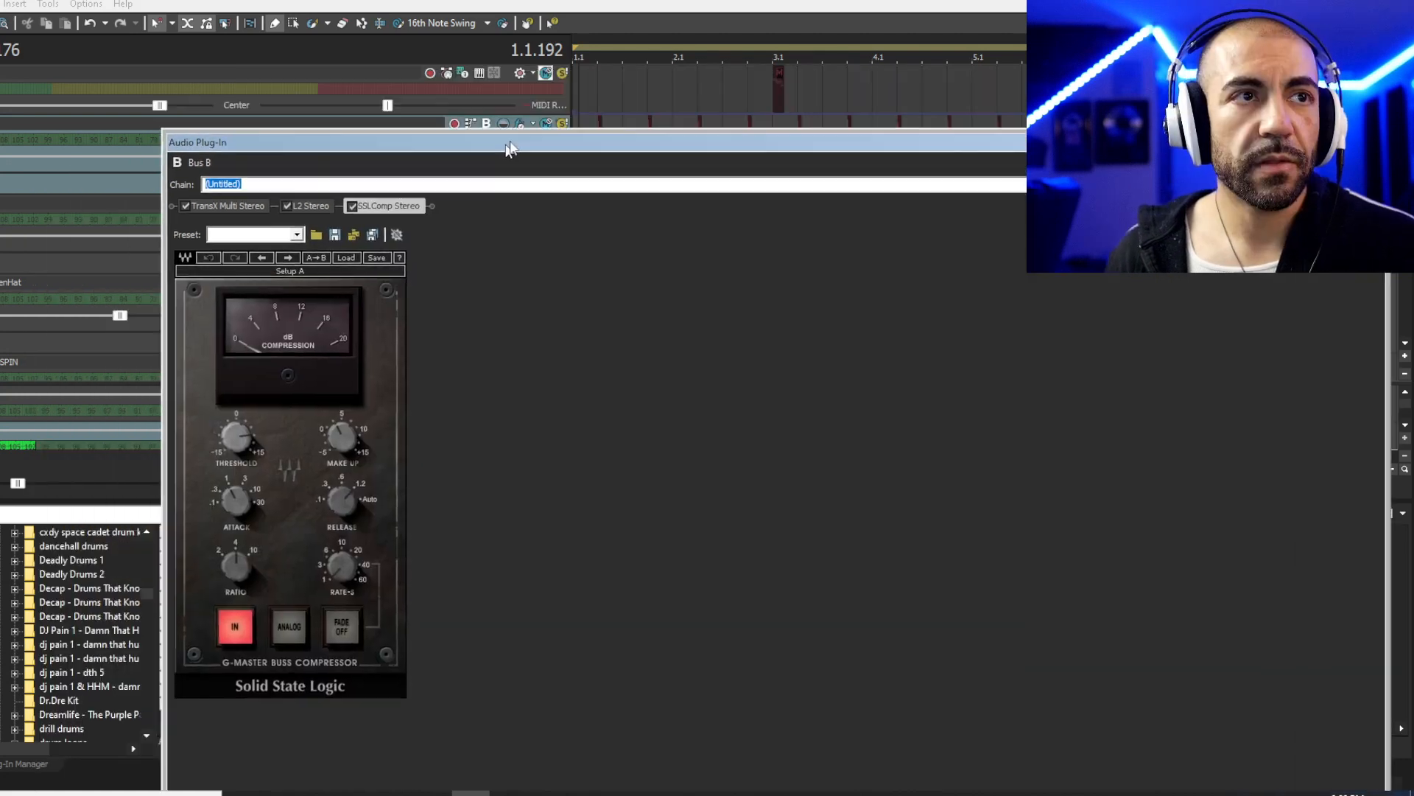
- Load the Richard Chycki 'Chycki Subtle Glue' preset on SSLComp Stereo
{"action": "left_click_drag", "start_coordinate": [511, 130], "coordinate": [480, 107]}
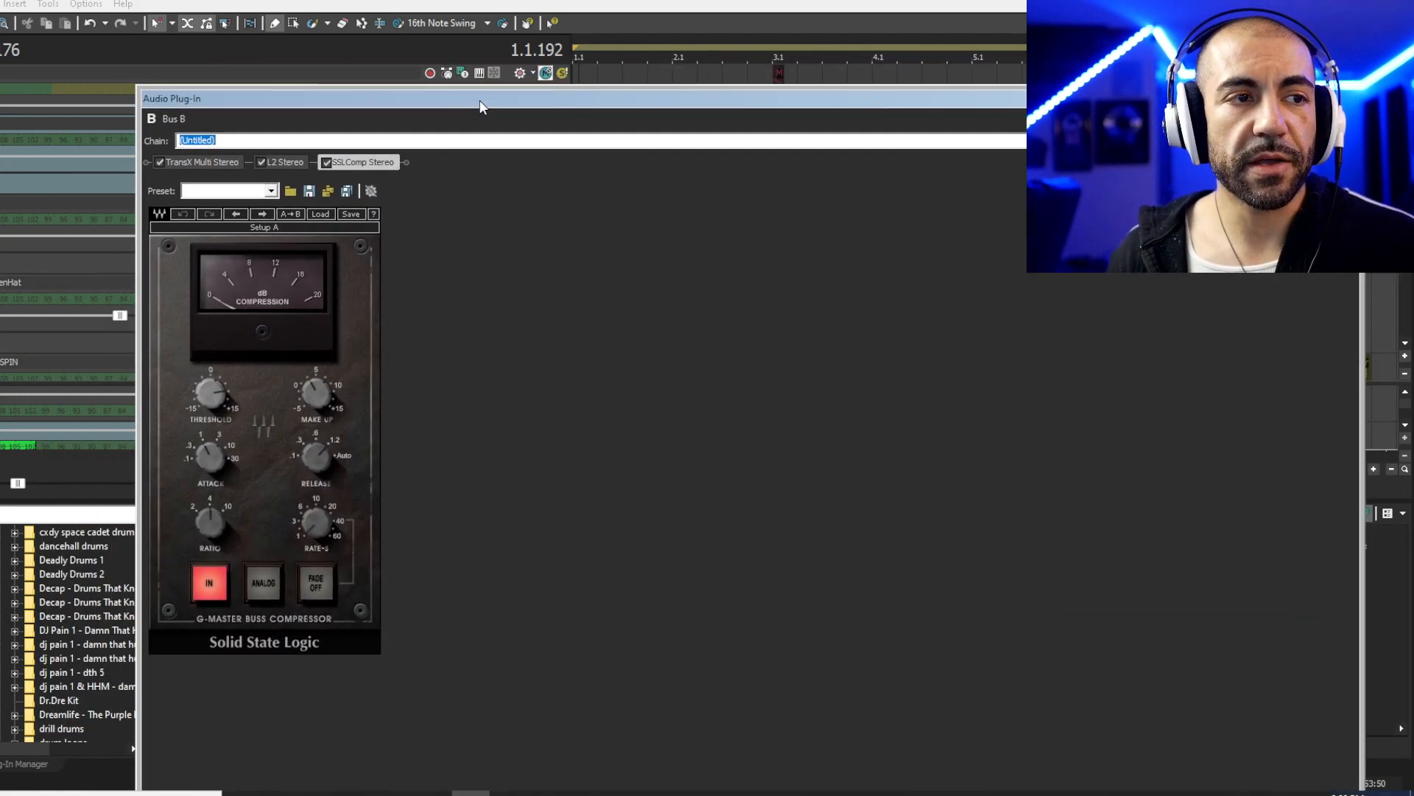
{"action": "left_click", "coordinate": [329, 213]}
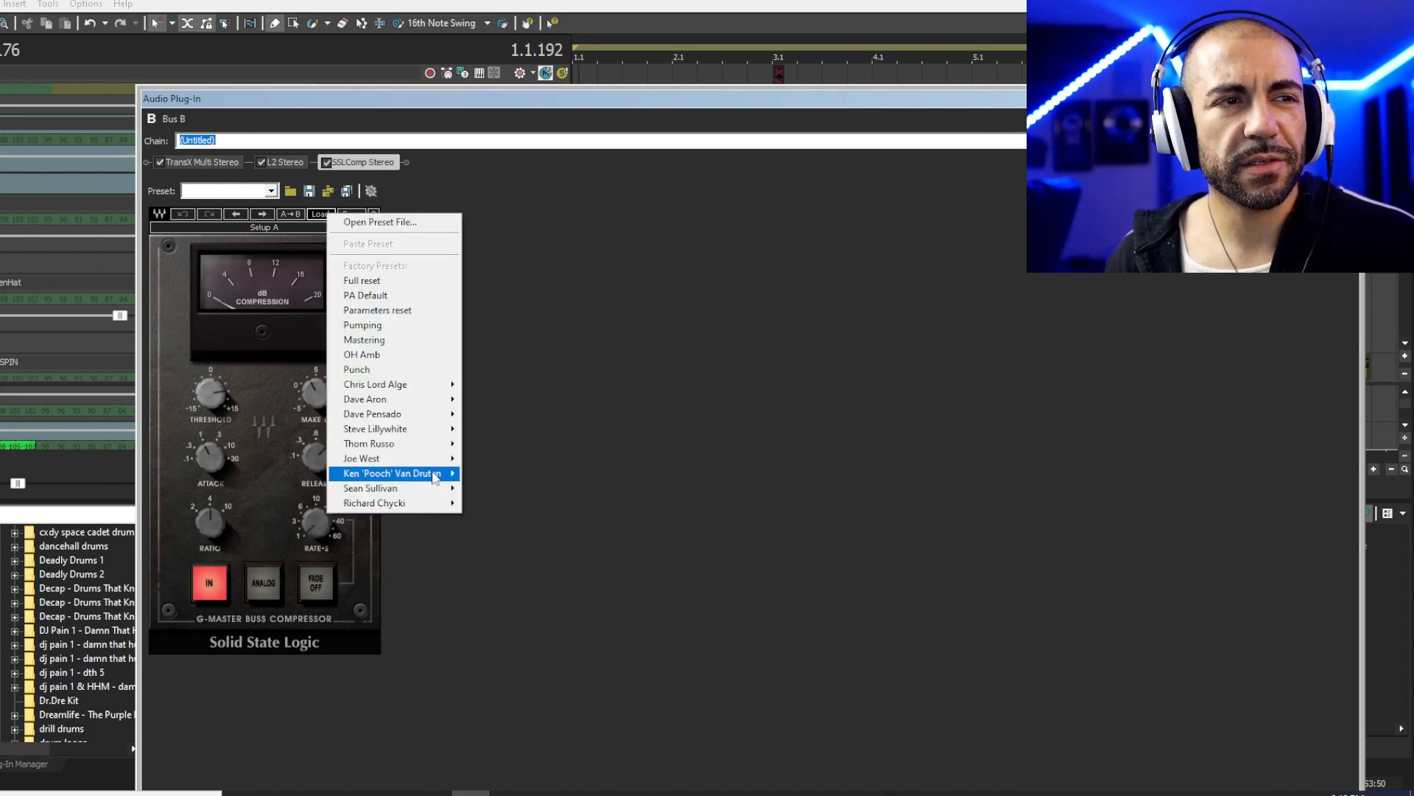
{"action": "mouse_move", "coordinate": [413, 503]}
{"action": "left_click", "coordinate": [508, 518]}
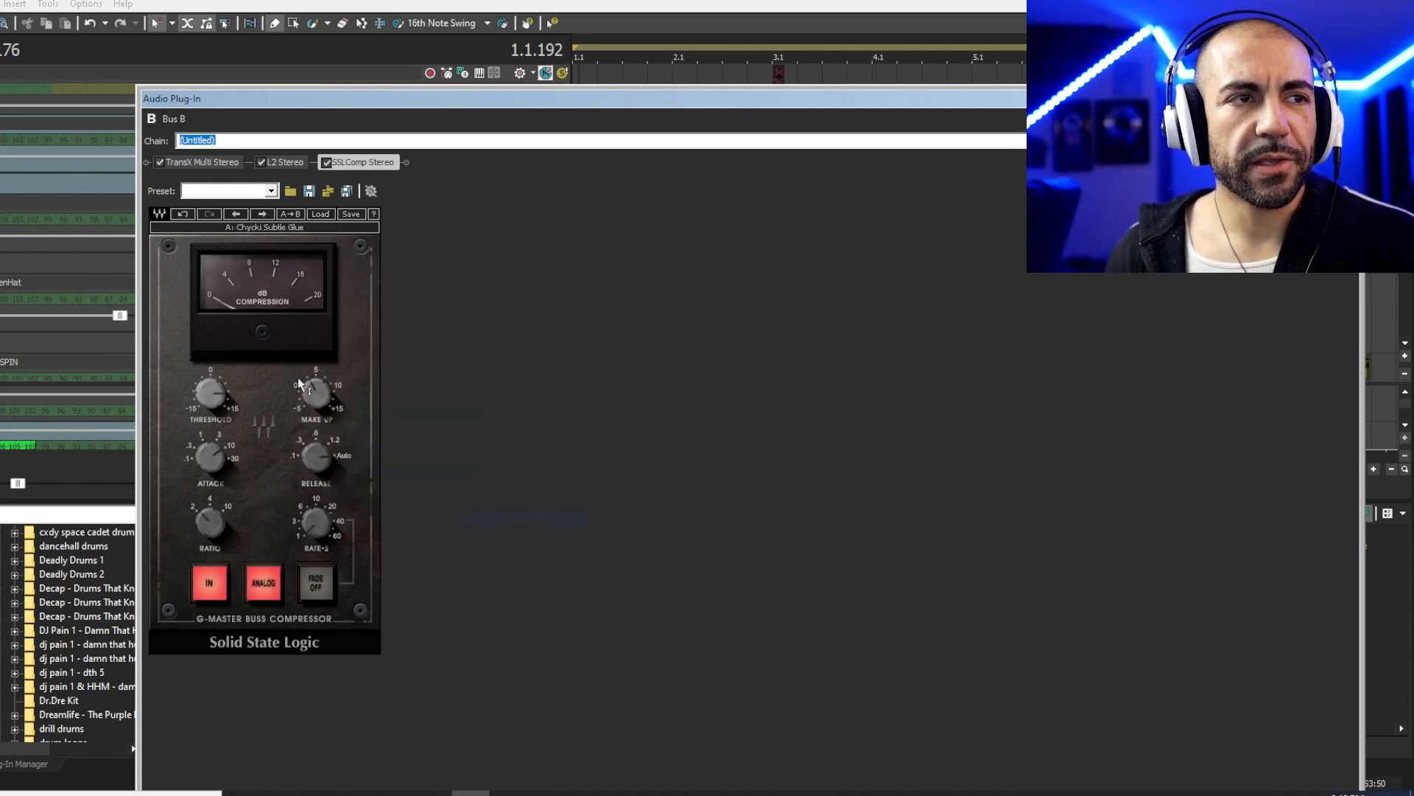
- Move L2 Stereo after SSLComp in the Bus B chain
{"action": "left_click_drag", "start_coordinate": [434, 108], "coordinate": [454, 200]}
{"action": "scroll", "coordinate": [579, 128], "scroll_direction": "down", "scroll_amount": 1}
{"action": "left_click_drag", "start_coordinate": [302, 259], "coordinate": [426, 255]}
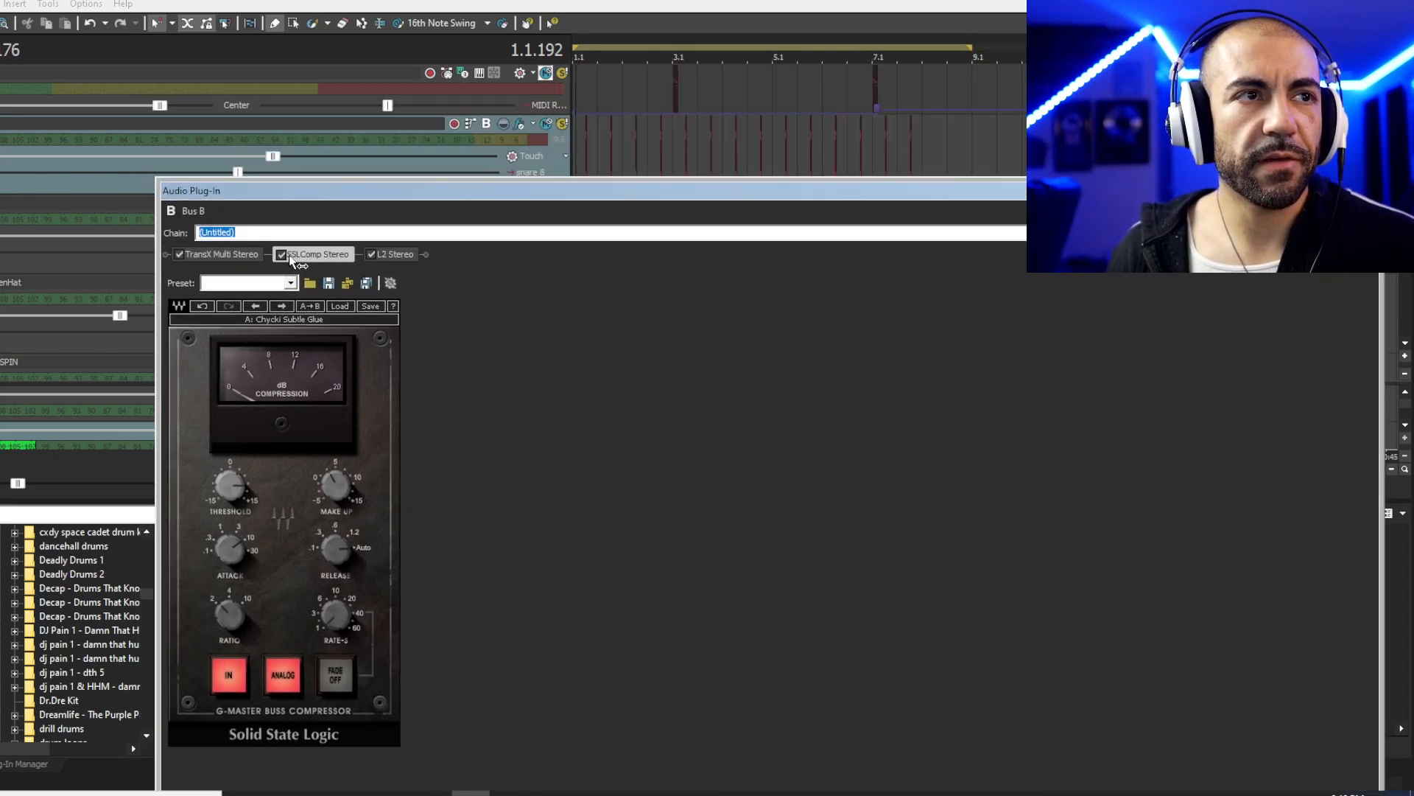
{"action": "scroll", "coordinate": [577, 88], "scroll_direction": "down", "scroll_amount": 2}
- Play the song through the new Bus B chain, close the effects window and stop playback
{"action": "left_click", "coordinate": [577, 88]}
{"action": "key", "text": "space"}
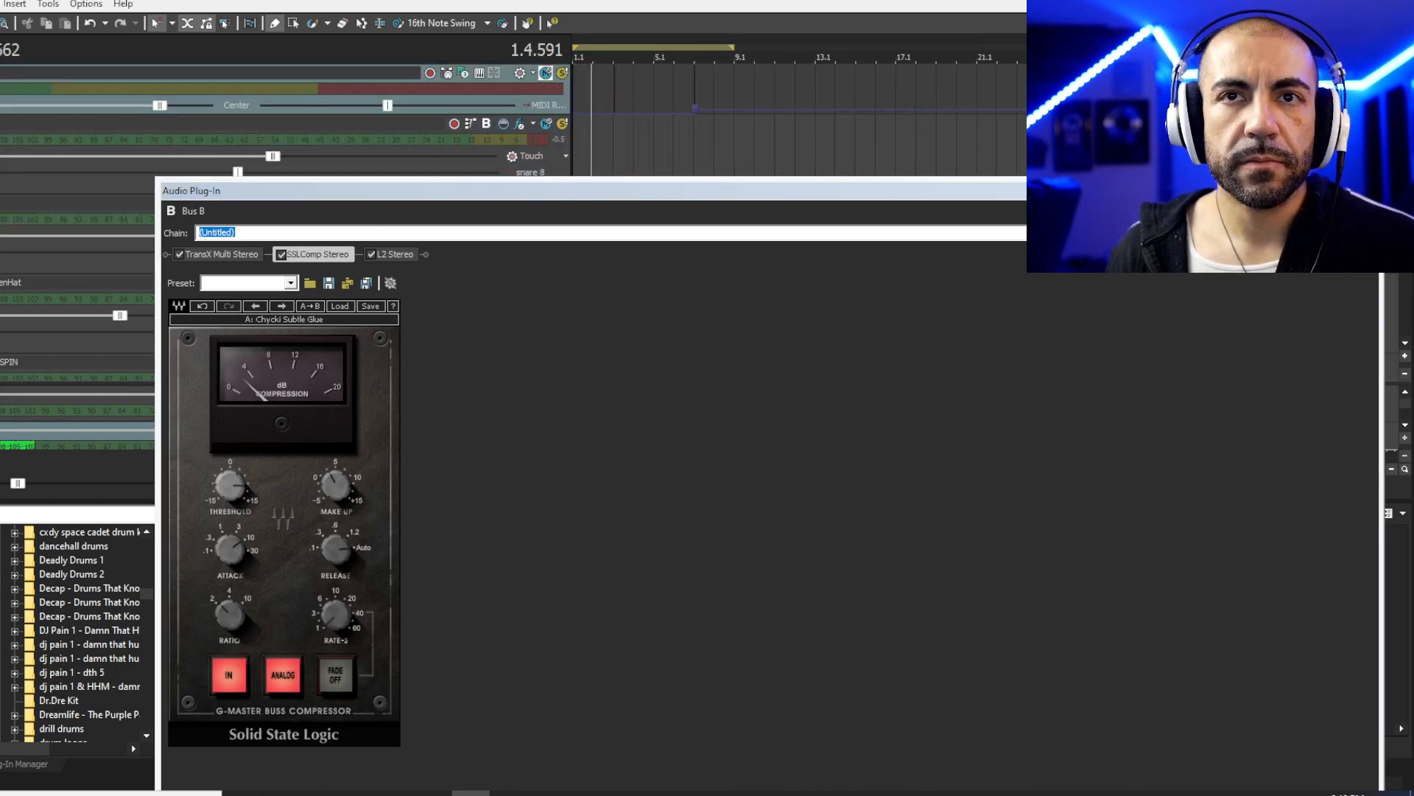
{"action": "left_click", "coordinate": [1369, 190]}
{"action": "scroll", "coordinate": [894, 160], "scroll_direction": "up", "scroll_amount": 3}
{"action": "key", "text": "space"}
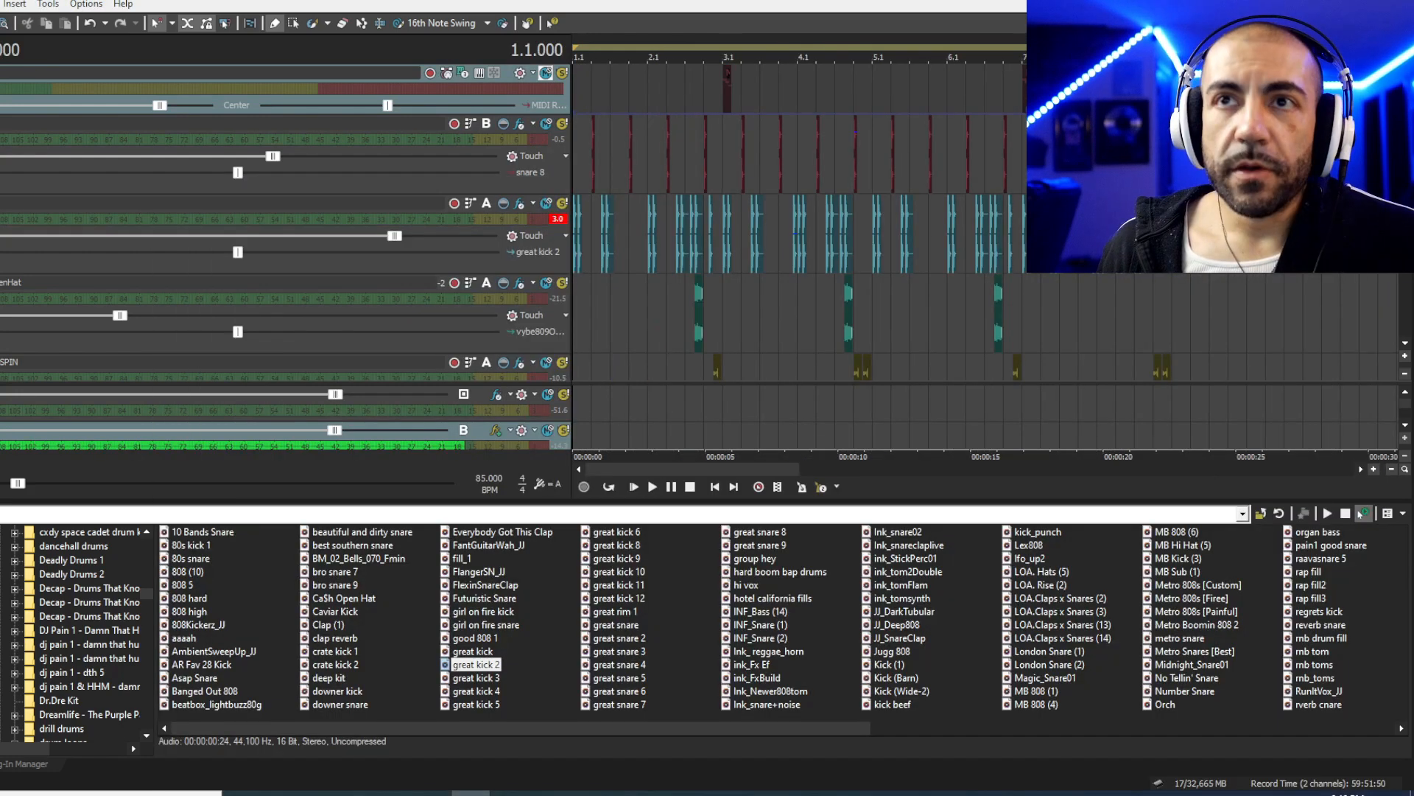
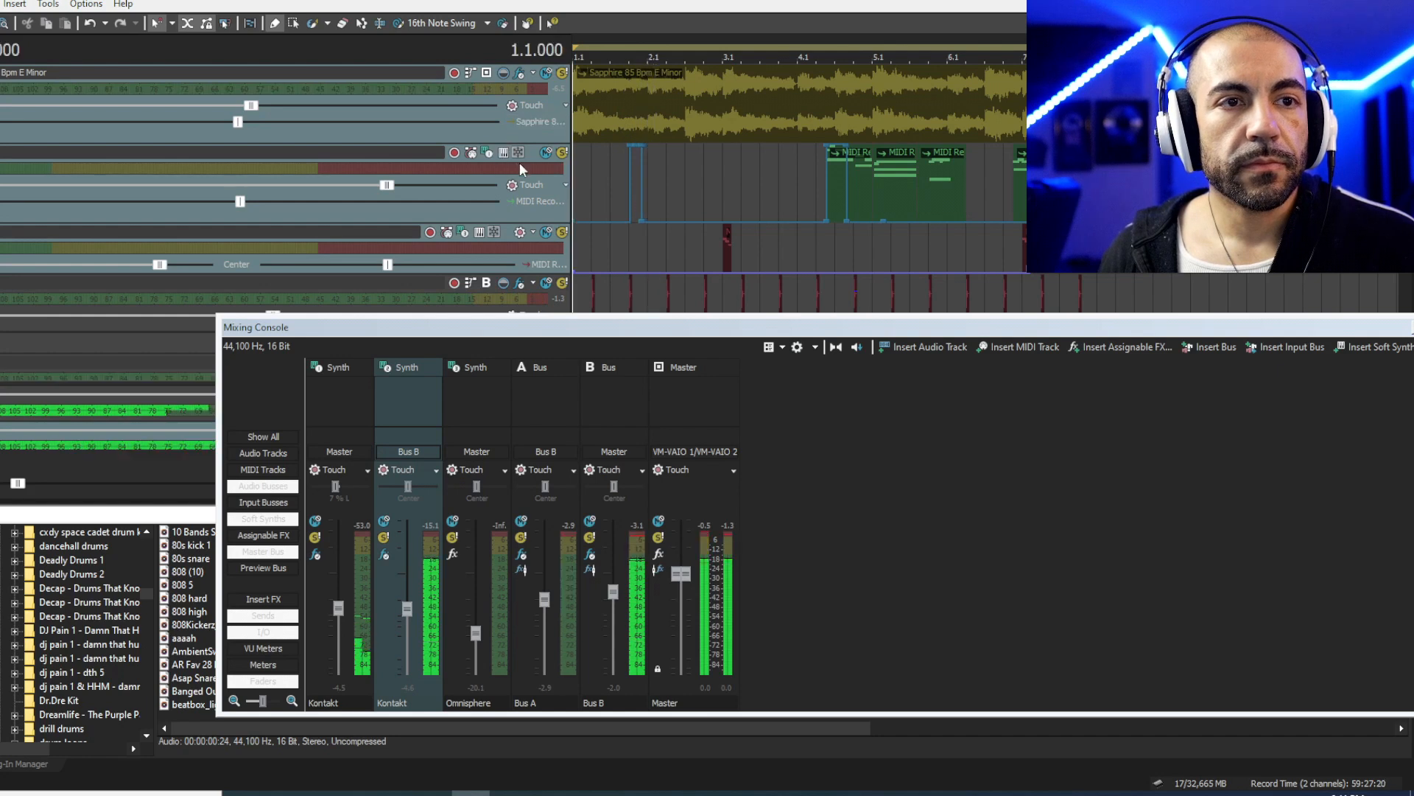
- Select the second track and play the beat to listen to the mix
{"action": "left_click", "coordinate": [353, 74]}
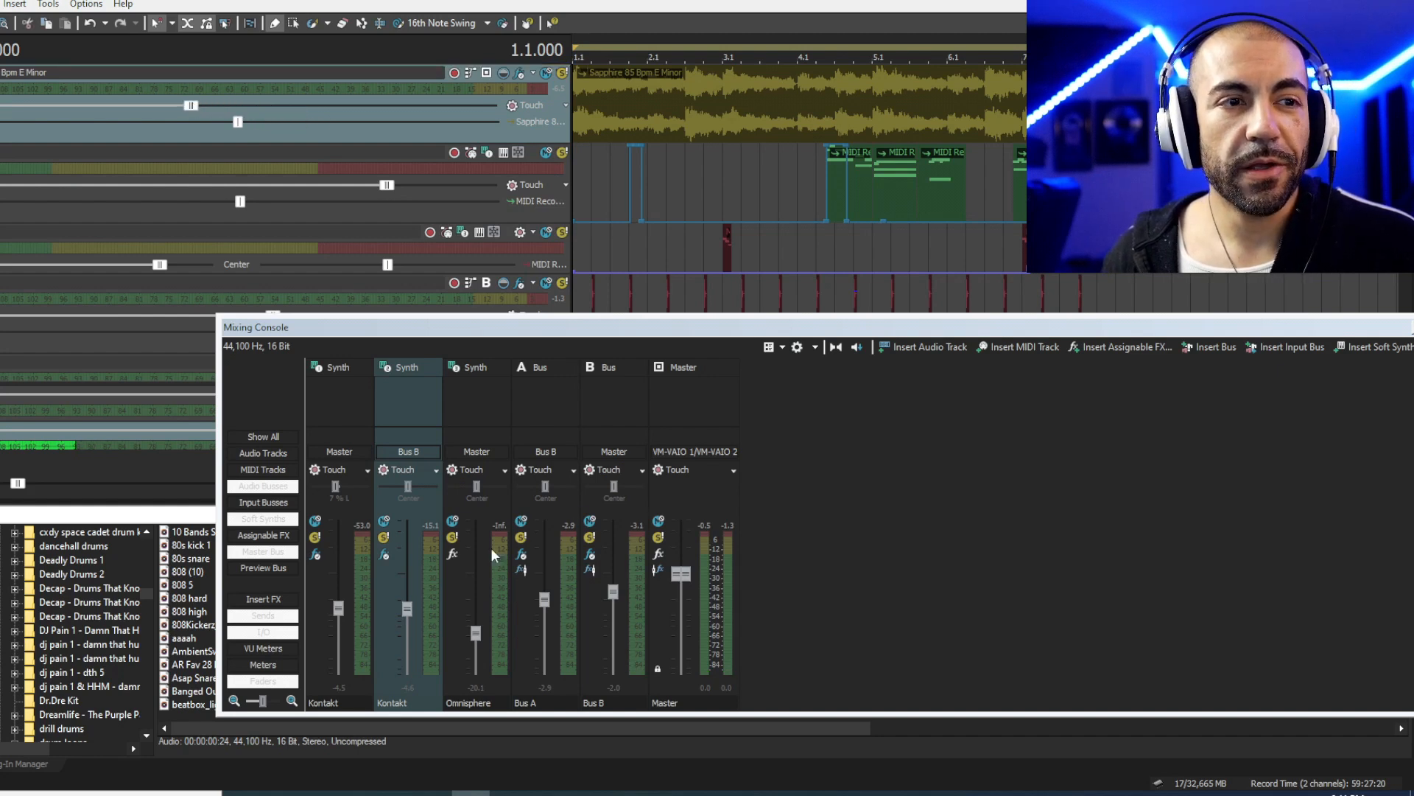
{"action": "left_click", "coordinate": [582, 194]}
{"action": "key", "text": "space"}
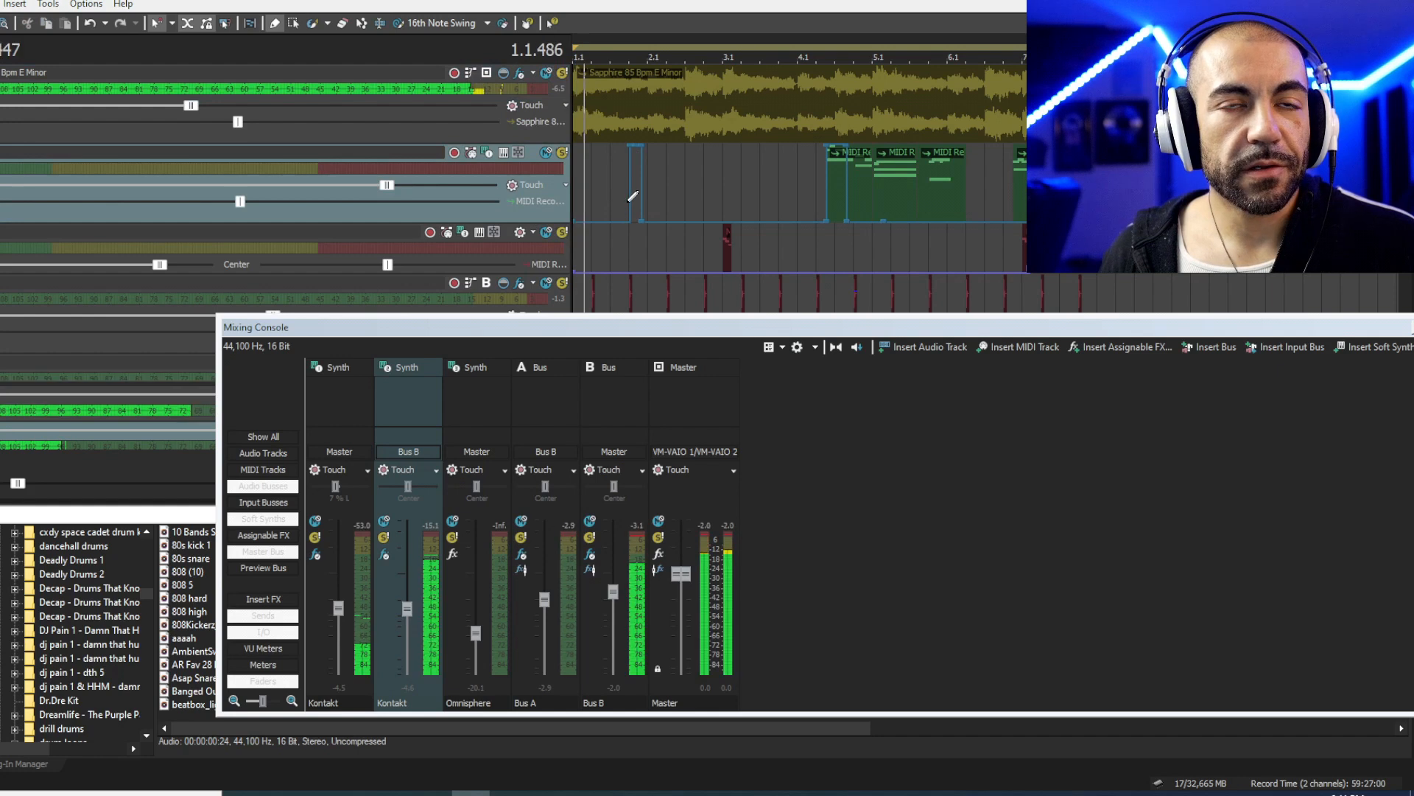
{"action": "key", "text": "space"}
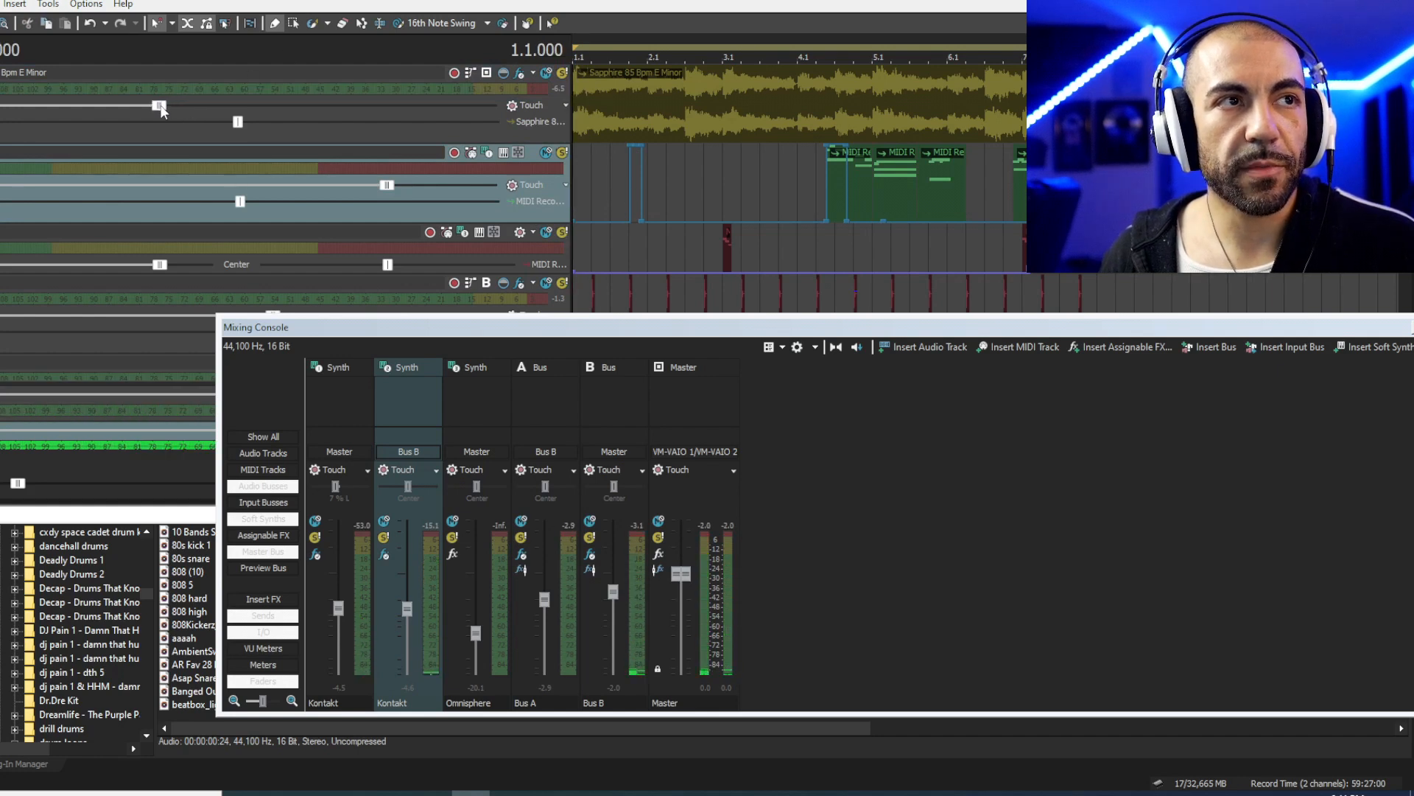
{"action": "key", "text": "space"}
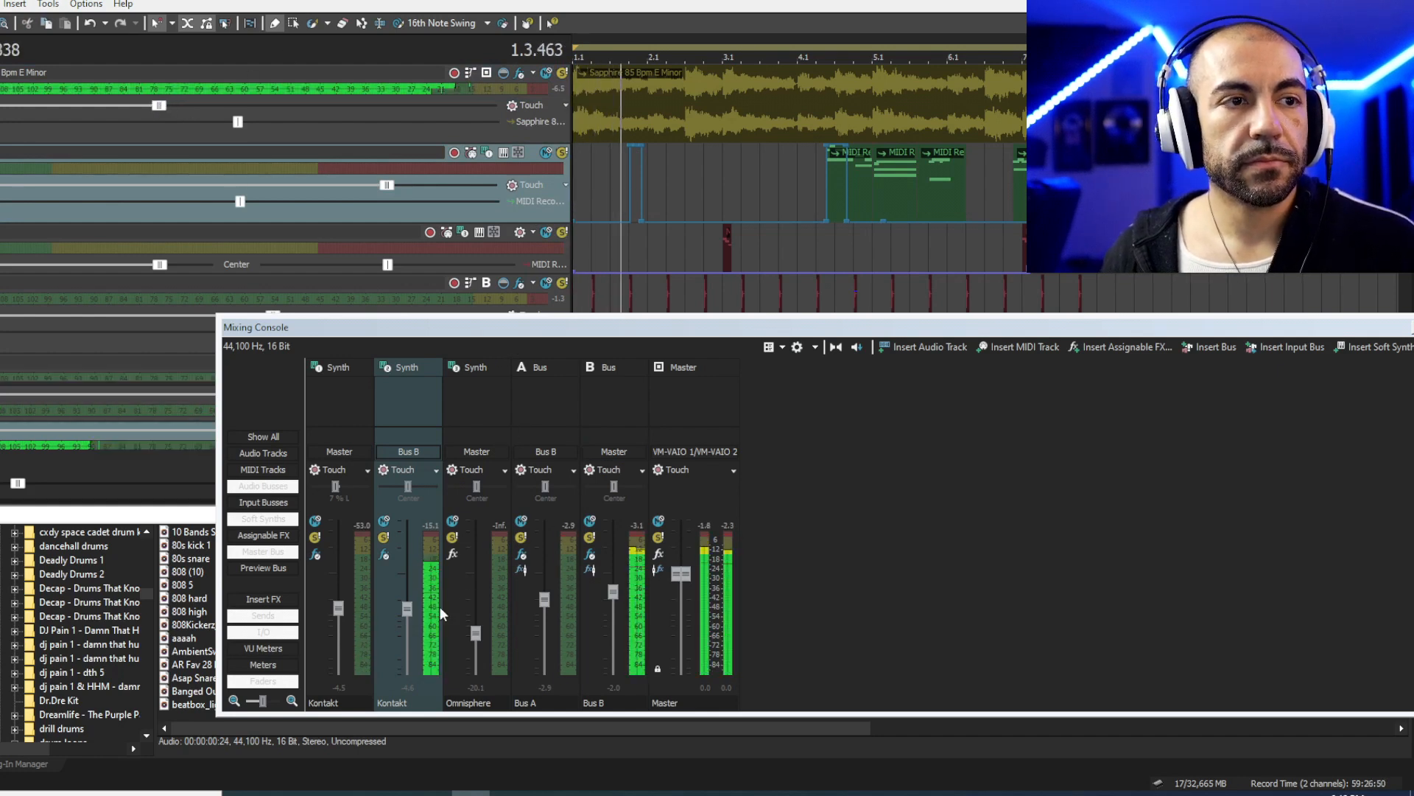
- Lower the first Kontakt channel to -9.1 dB, pan Omnisphere 16% left, and close the console
{"action": "left_click_drag", "start_coordinate": [342, 605], "coordinate": [342, 615]}
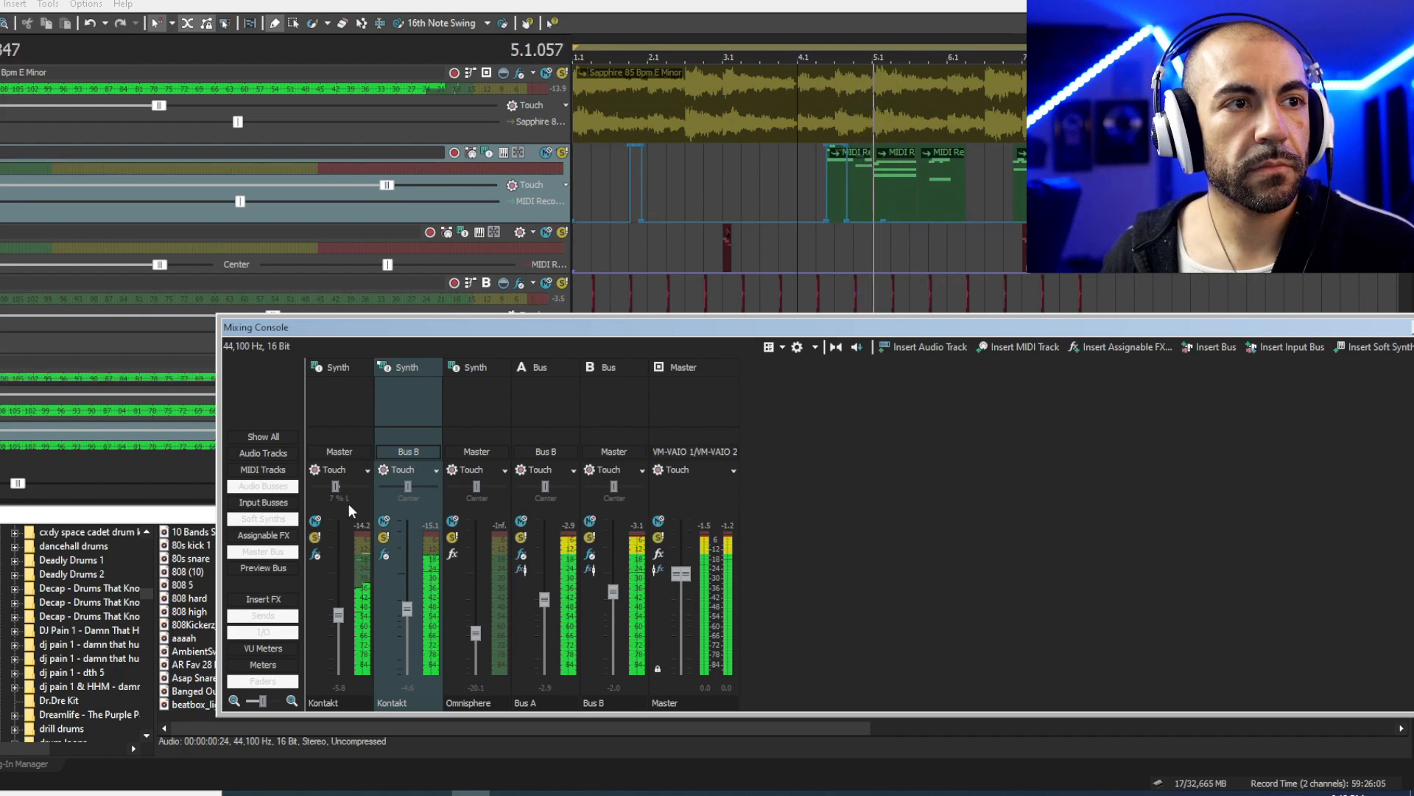
{"action": "left_click_drag", "start_coordinate": [339, 615], "coordinate": [342, 621]}
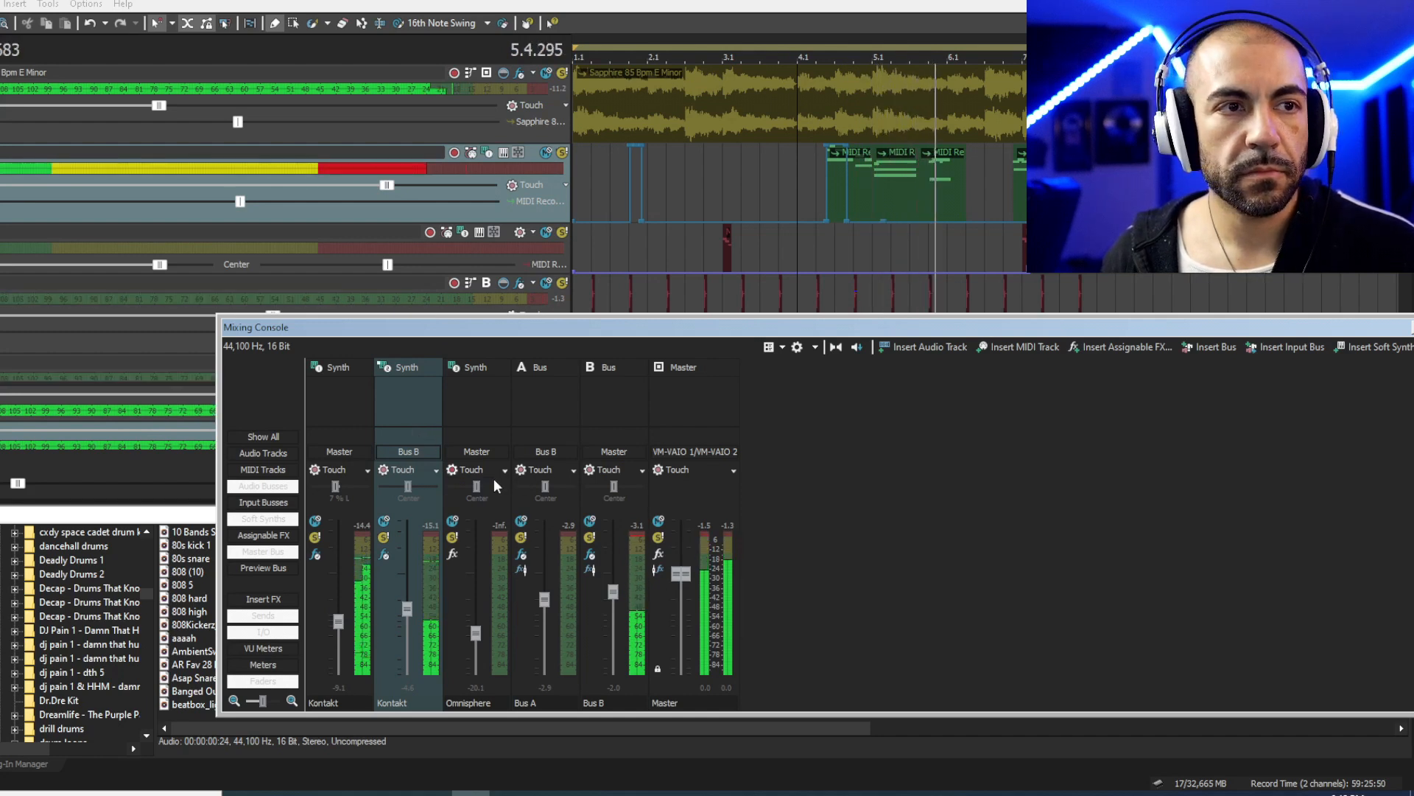
{"action": "left_click_drag", "start_coordinate": [477, 486], "coordinate": [470, 488]}
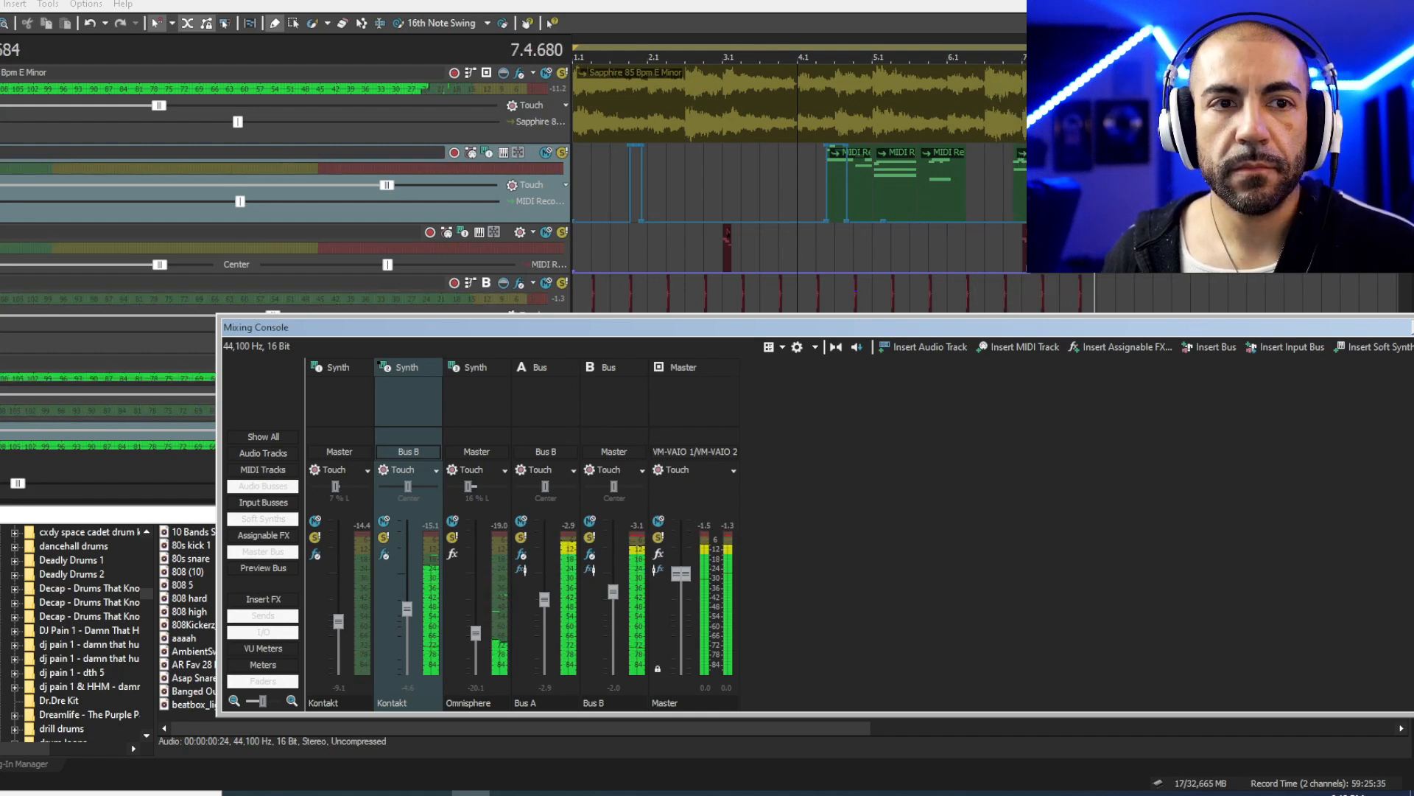
{"action": "left_click", "coordinate": [1413, 327]}
- Return to the song start, move the mixing console lower left, and restart playback
{"action": "scroll", "coordinate": [679, 277], "scroll_direction": "down", "scroll_amount": 5}
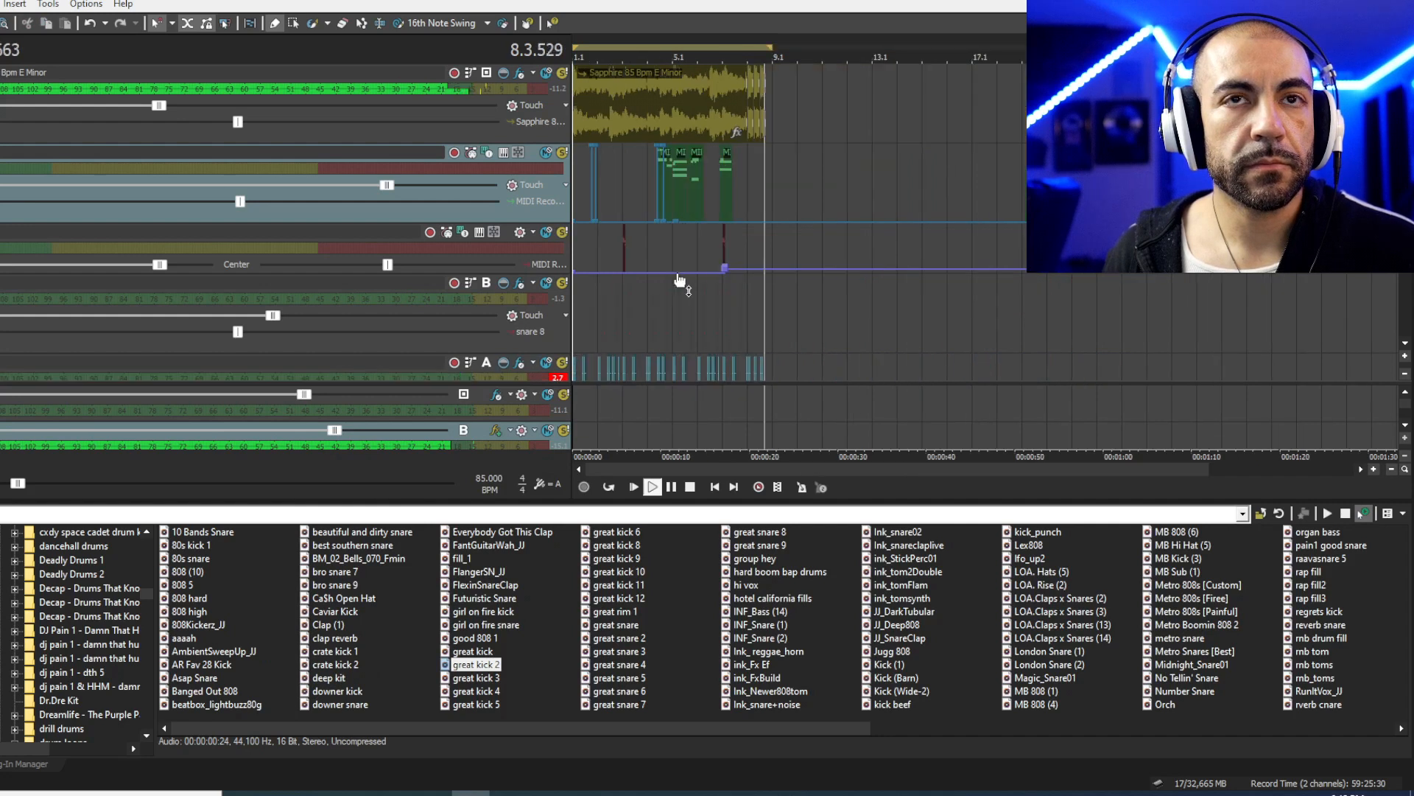
{"action": "left_click", "coordinate": [635, 486]}
{"action": "key", "text": "space"}
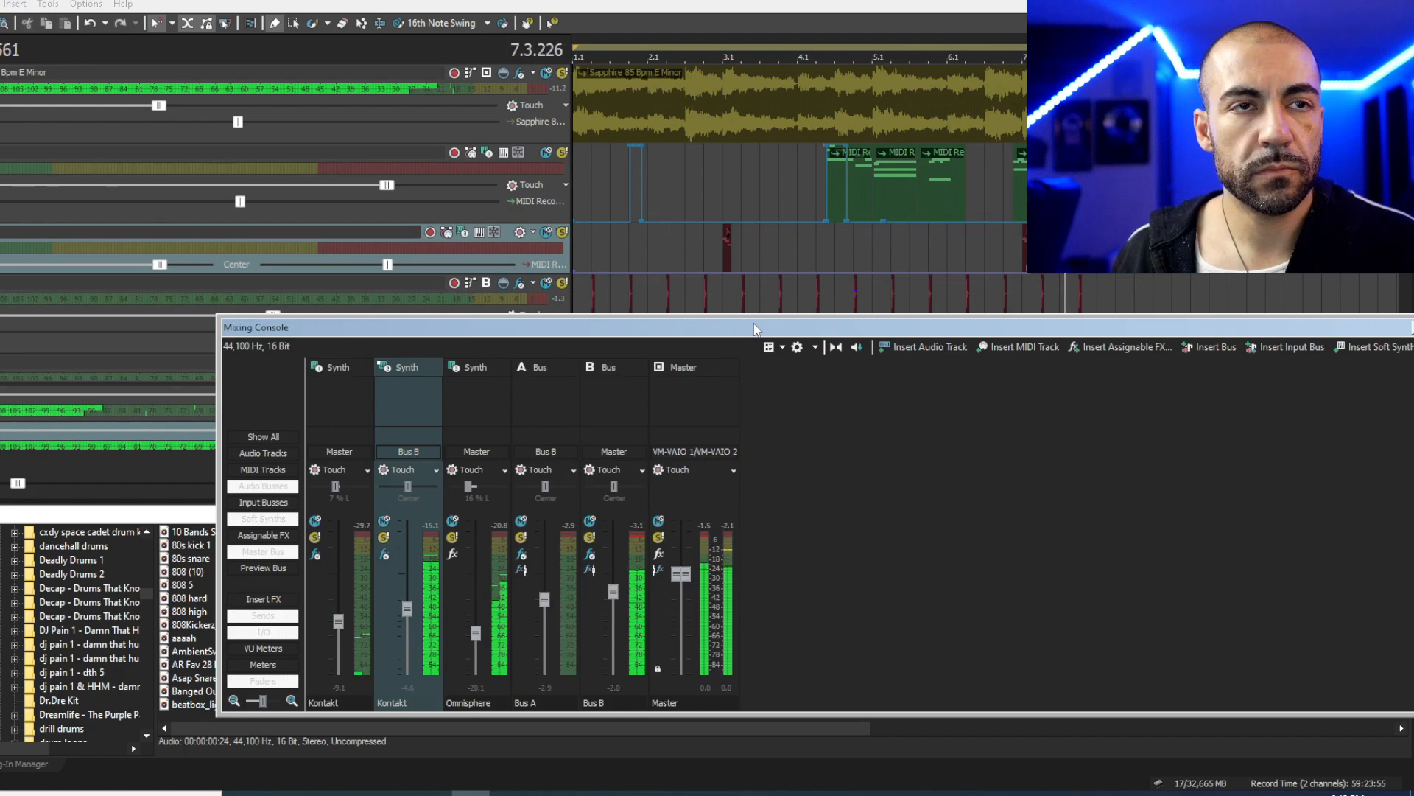
{"action": "left_click_drag", "start_coordinate": [757, 329], "coordinate": [645, 387]}
{"action": "scroll", "coordinate": [633, 268], "scroll_direction": "up", "scroll_amount": 1}
{"action": "key", "text": "space"}
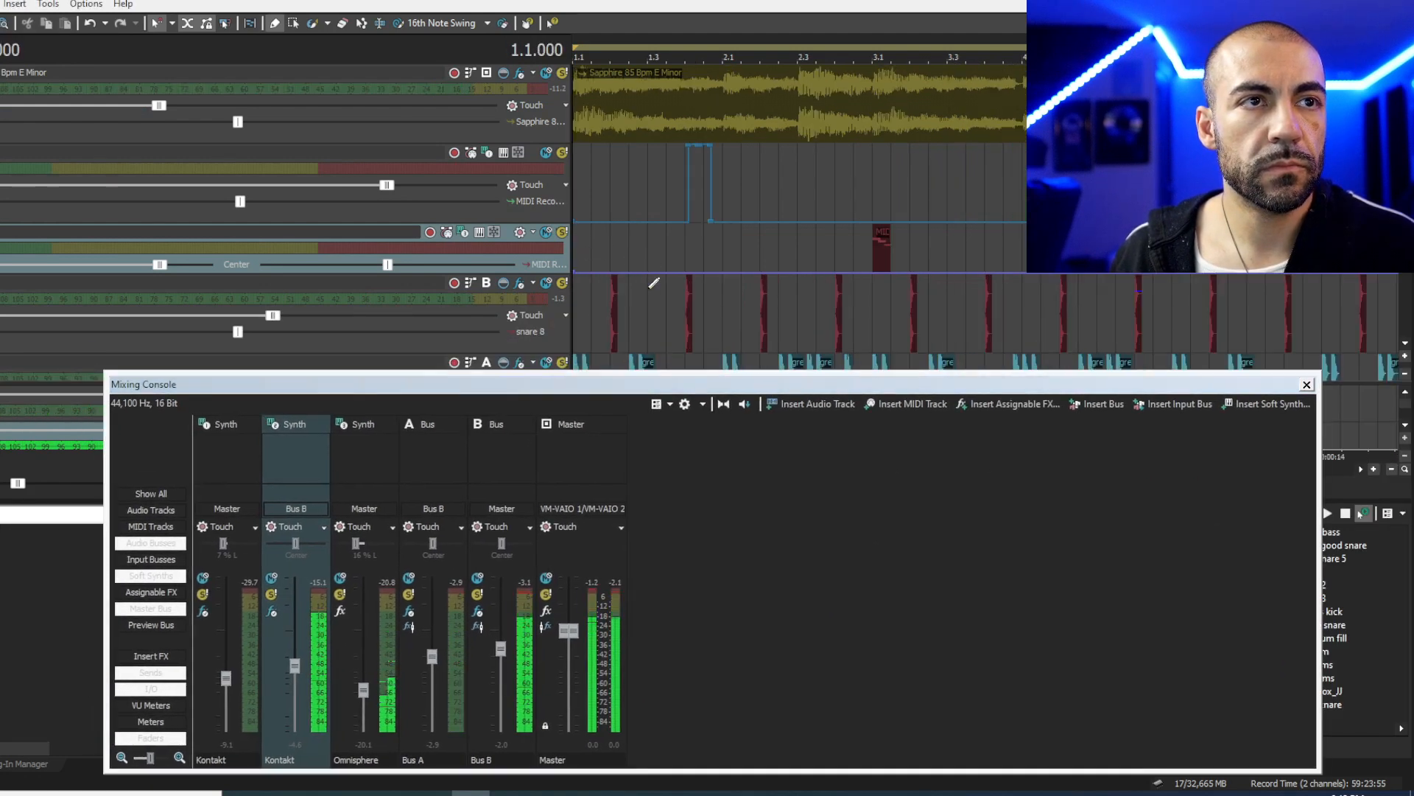
{"action": "key", "text": "space"}
- Lower Bus B to about -2.8 dB and check the Kontakt effects chain
{"action": "left_click_drag", "start_coordinate": [501, 648], "coordinate": [501, 656]}
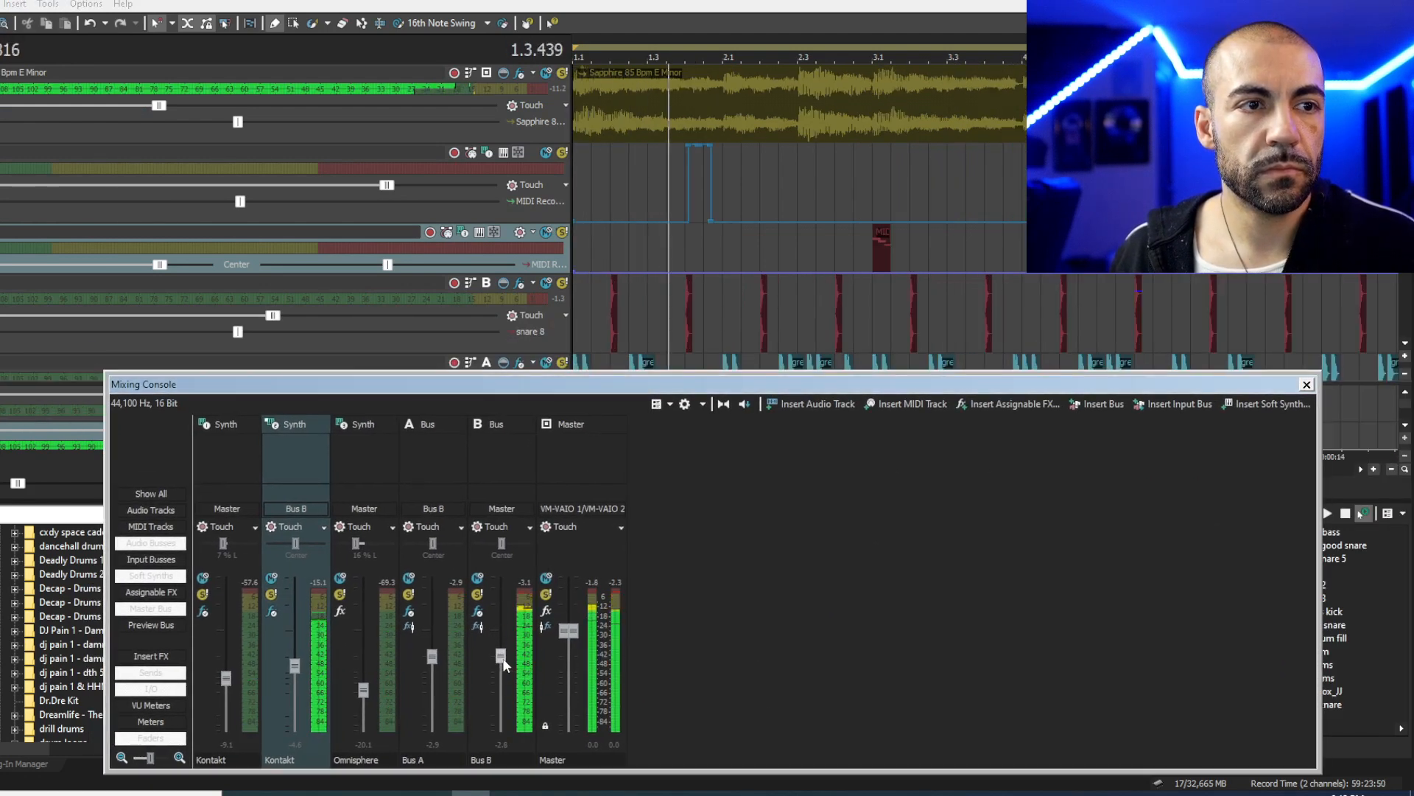
{"action": "left_click", "coordinate": [272, 611]}
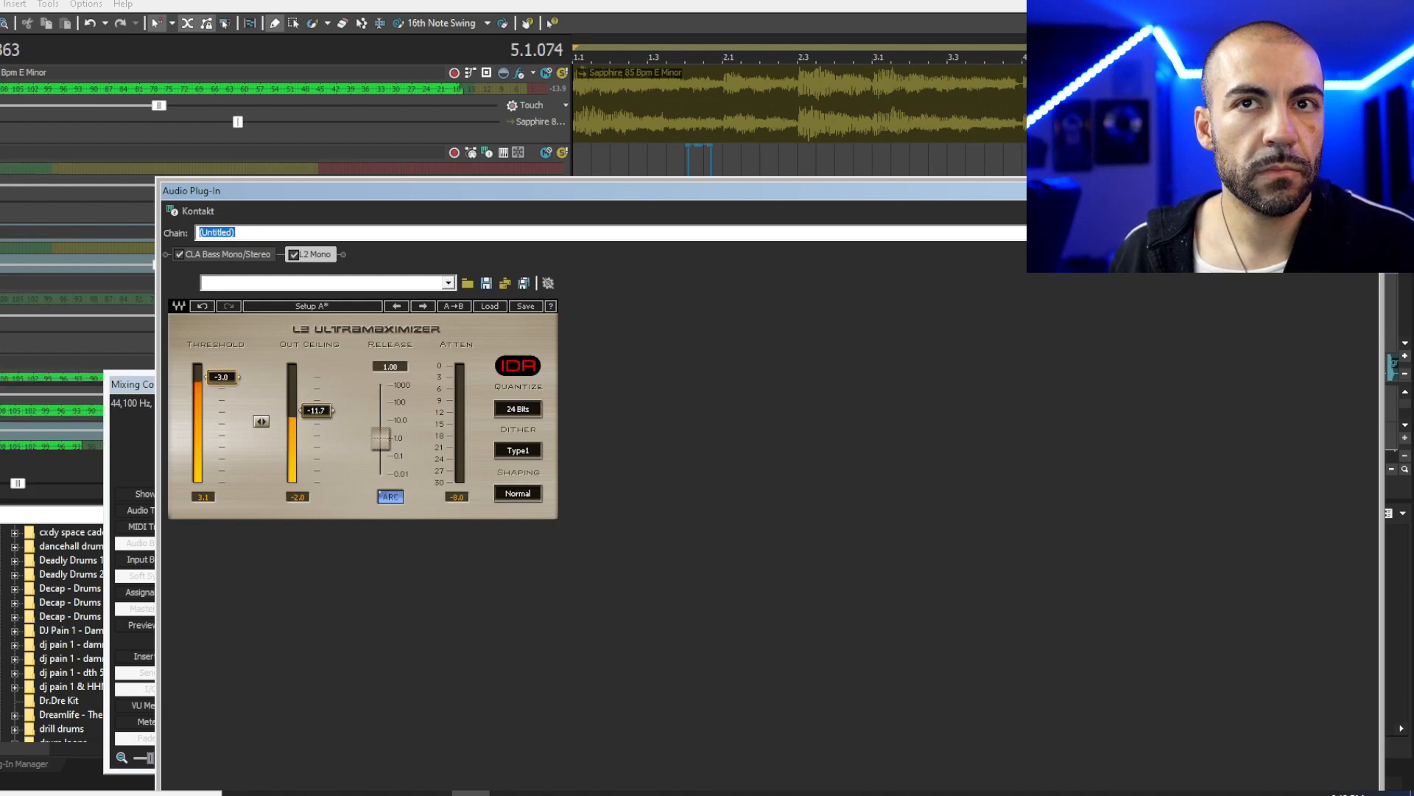
{"action": "left_click", "coordinate": [1371, 191]}
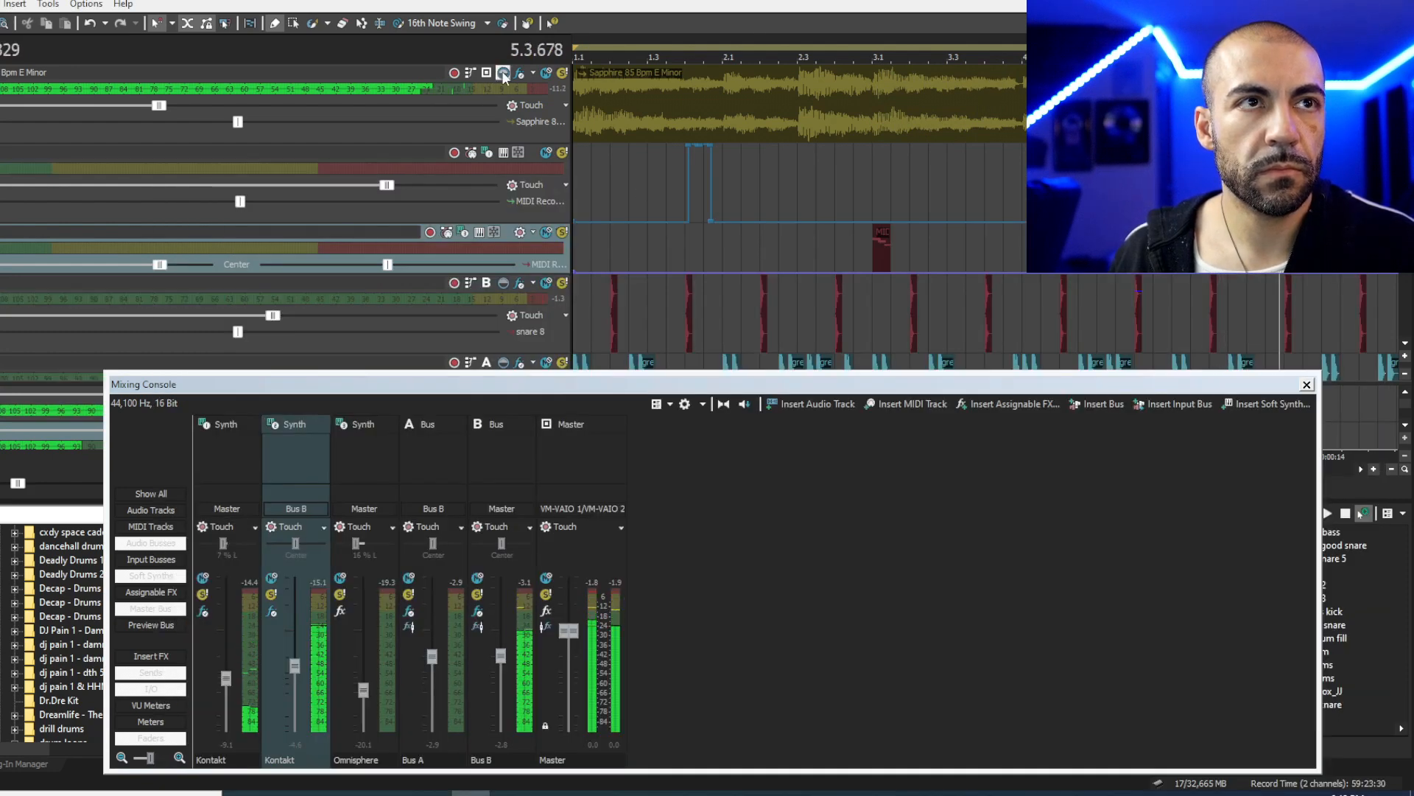
- Mute the first two tracks and raise the second Kontakt channel to about -1.3 dB
{"action": "left_click", "coordinate": [545, 73]}
{"action": "left_click", "coordinate": [546, 152]}
{"action": "left_click", "coordinate": [569, 187]}
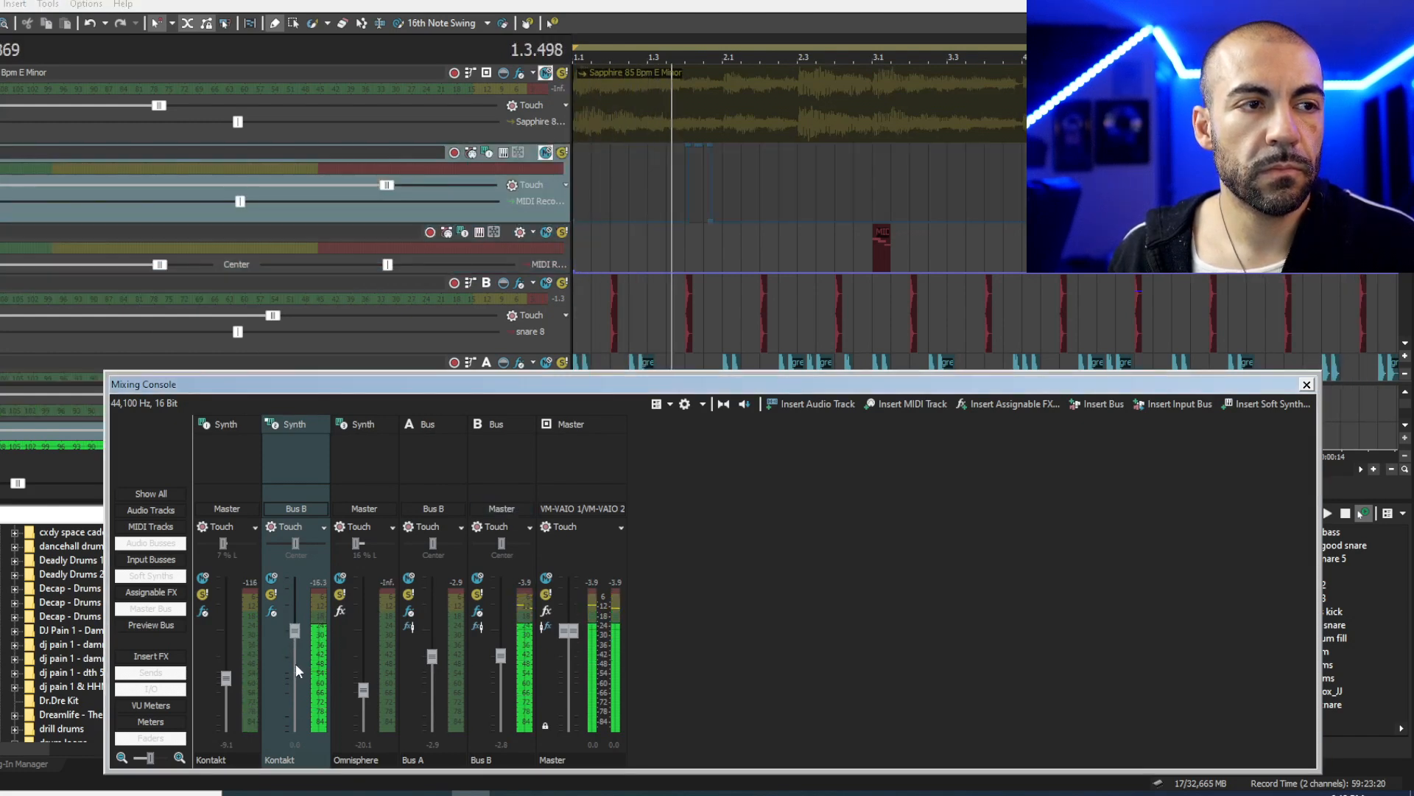
{"action": "left_click_drag", "start_coordinate": [295, 663], "coordinate": [296, 644]}
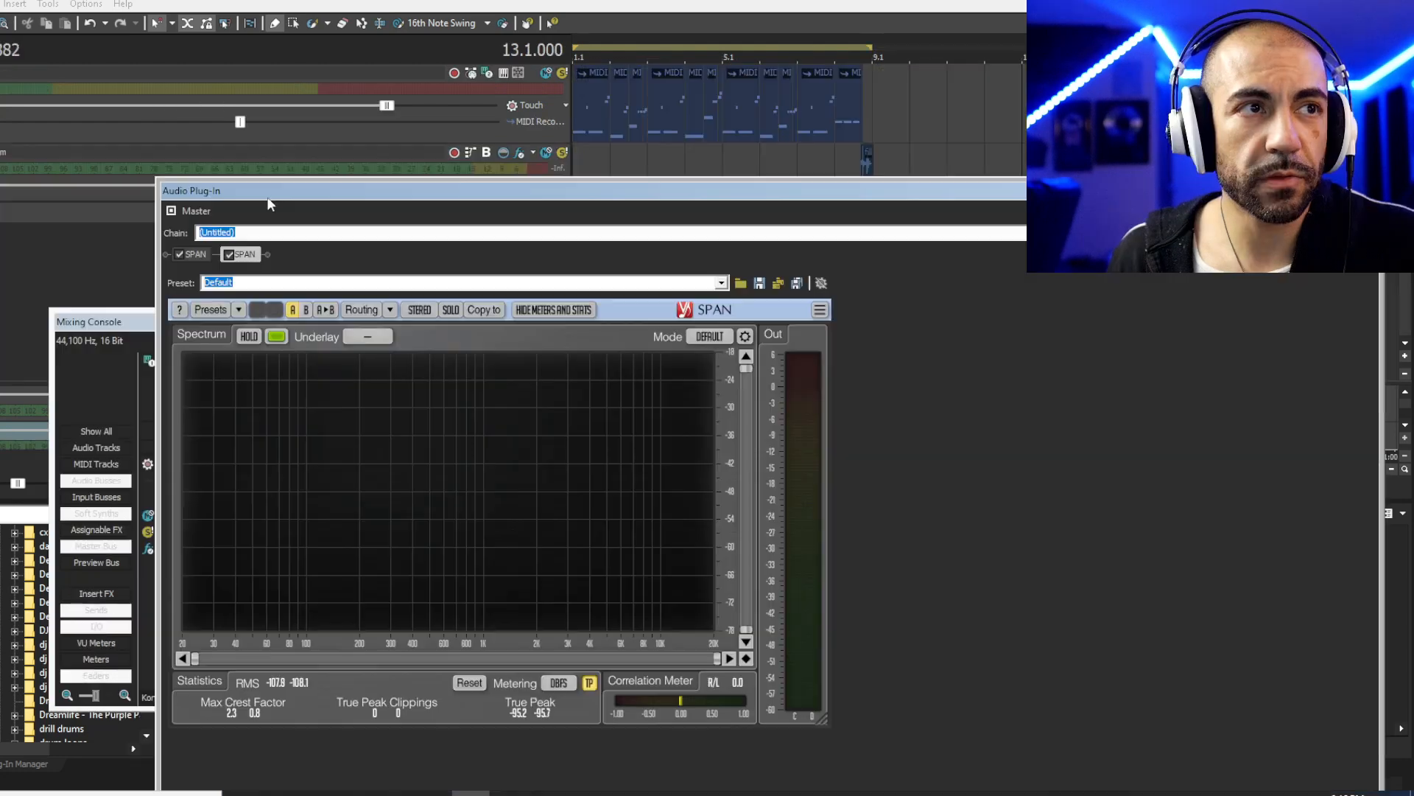
- Reposition the SPAN analyzer window and play the beat from the start to watch the spectrum
{"action": "left_click_drag", "start_coordinate": [277, 199], "coordinate": [355, 267]}
{"action": "left_click", "coordinate": [584, 211]}
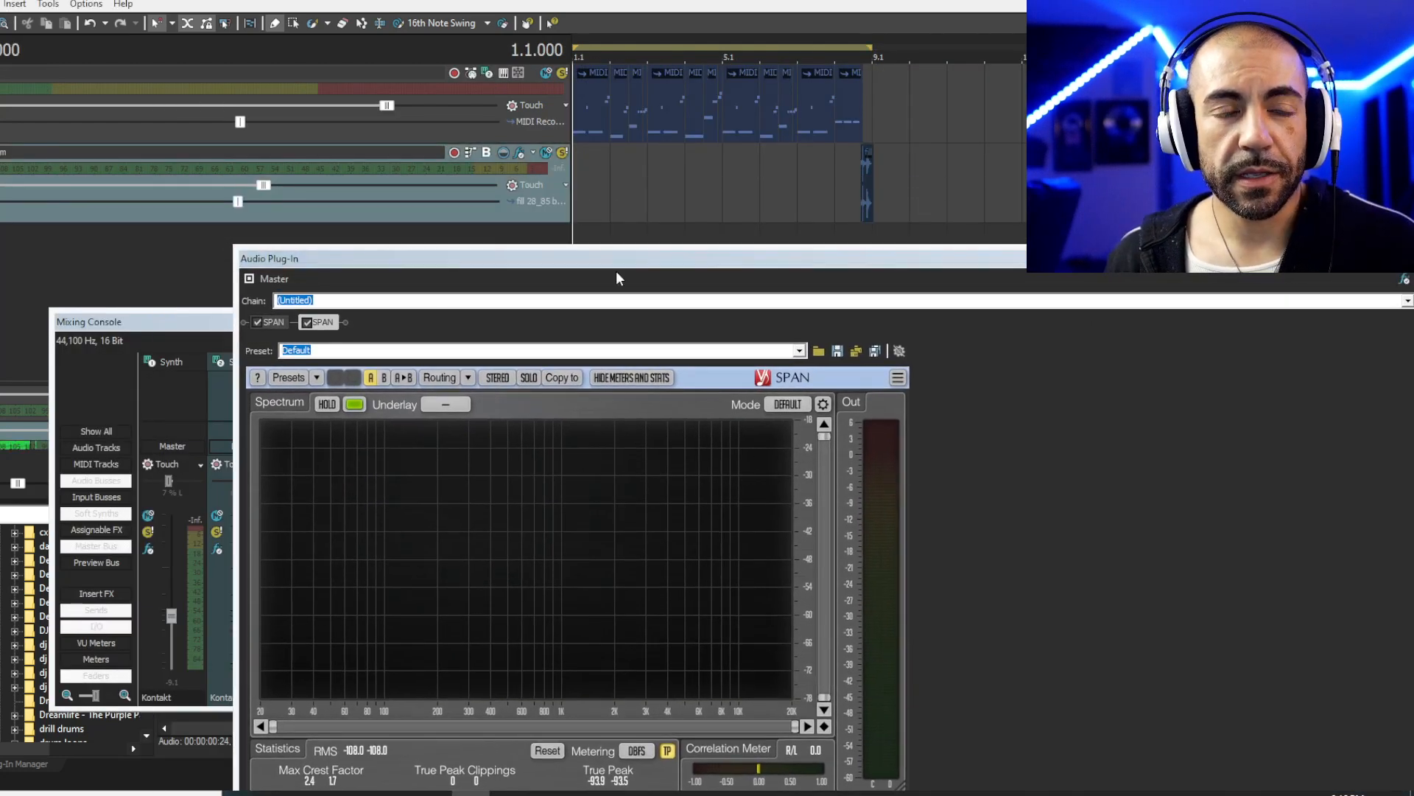
{"action": "left_click_drag", "start_coordinate": [614, 261], "coordinate": [598, 187]}
{"action": "key", "text": "space"}
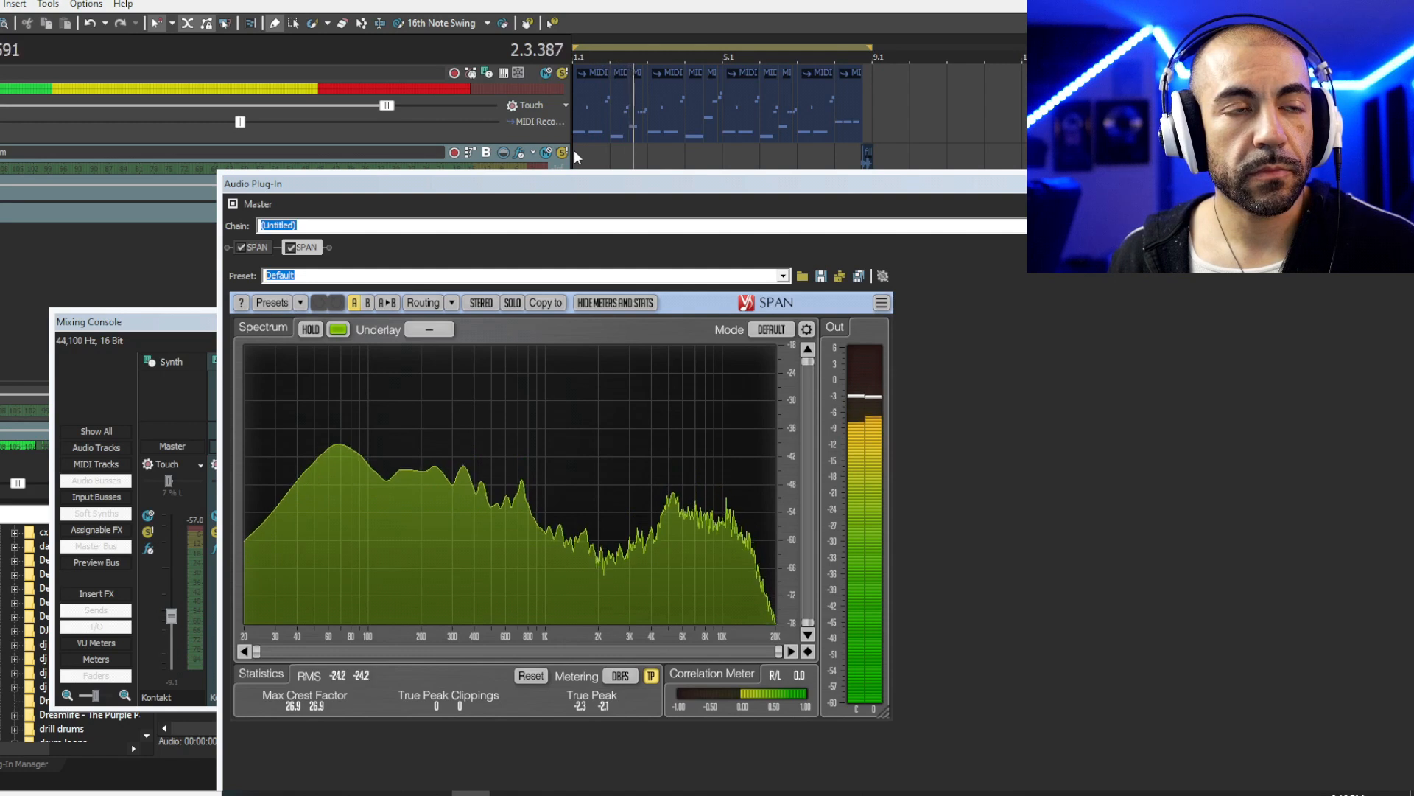
{"action": "key", "text": "space"}
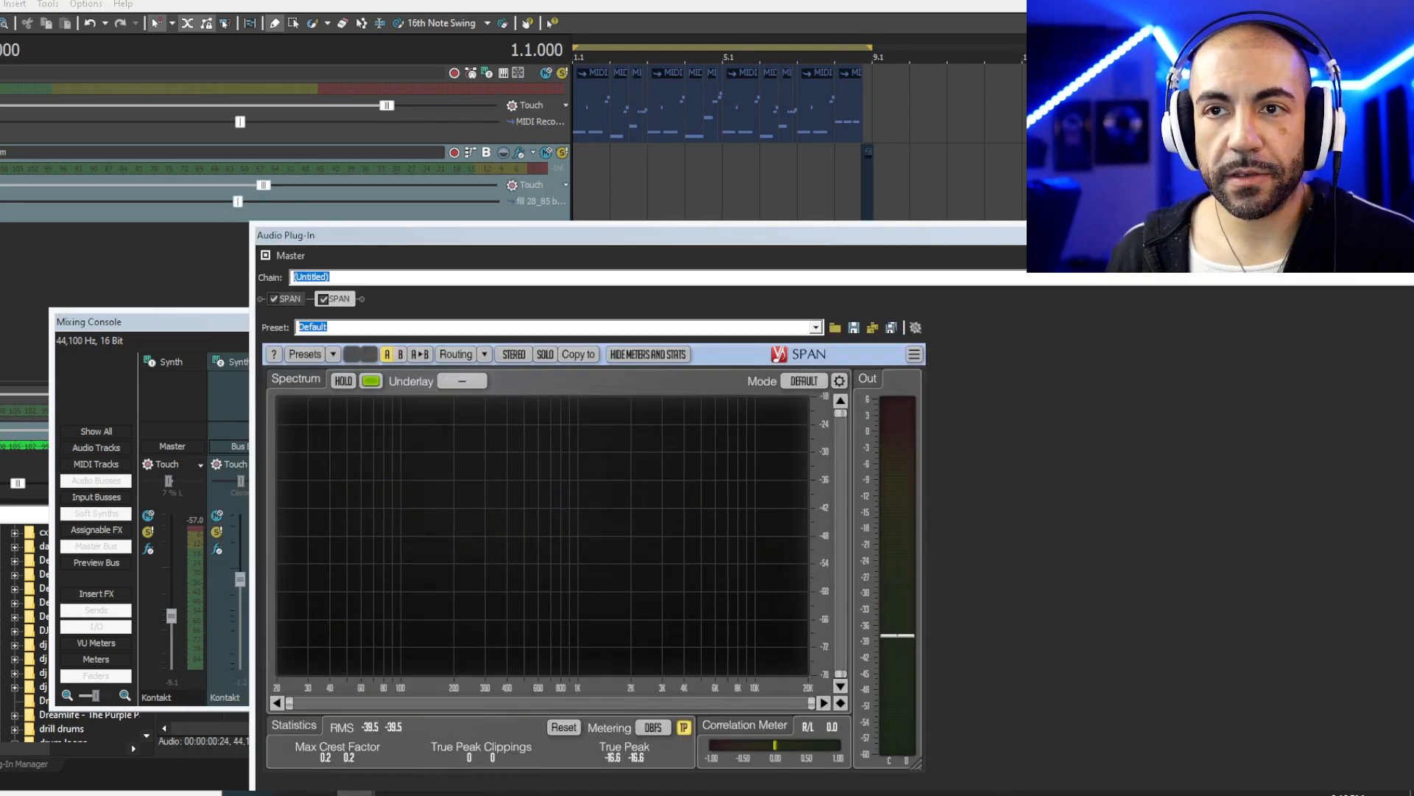
- Add an audio file as a new track and play the song again against SPAN
{"action": "left_click_drag", "start_coordinate": [192, 273], "coordinate": [205, 249]}
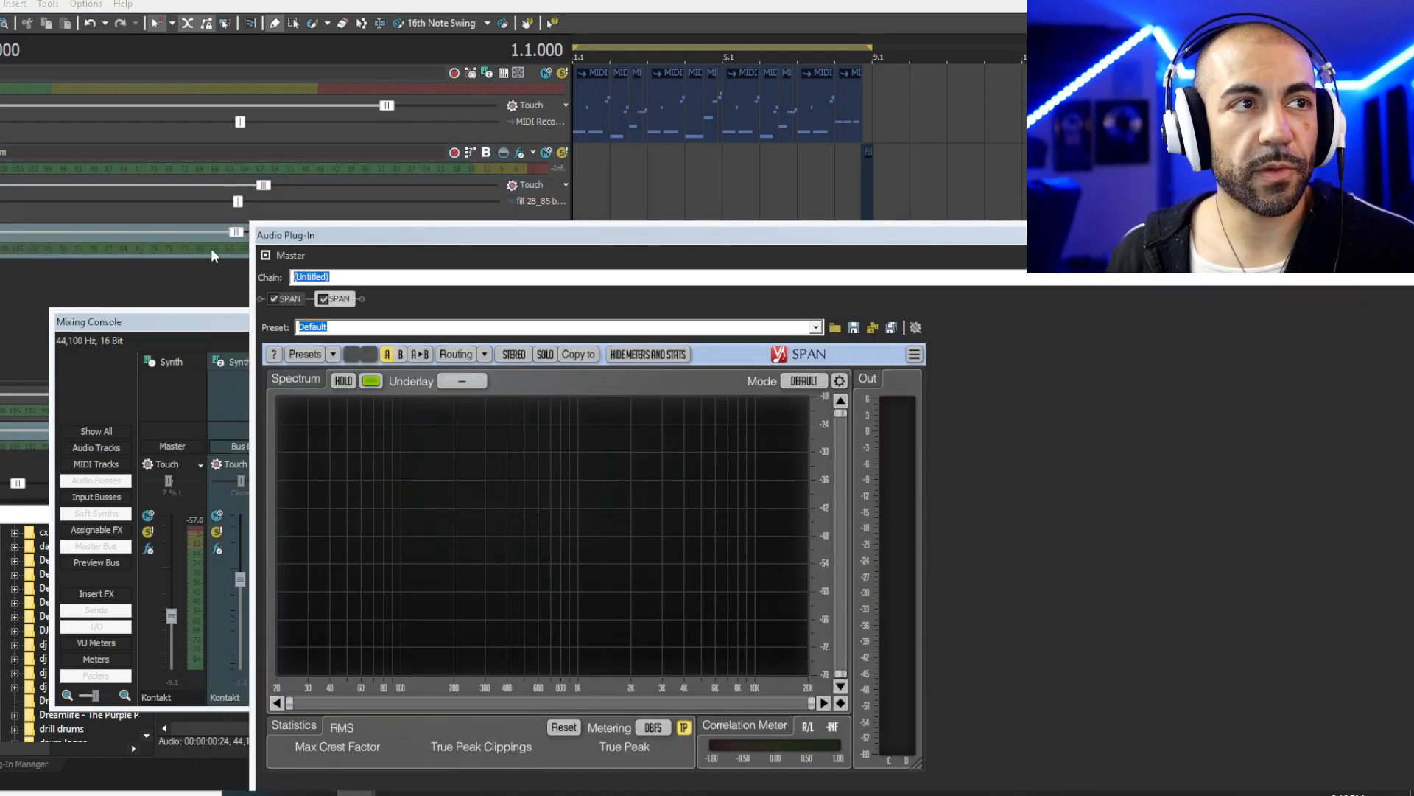
{"action": "left_click_drag", "start_coordinate": [587, 242], "coordinate": [545, 290]}
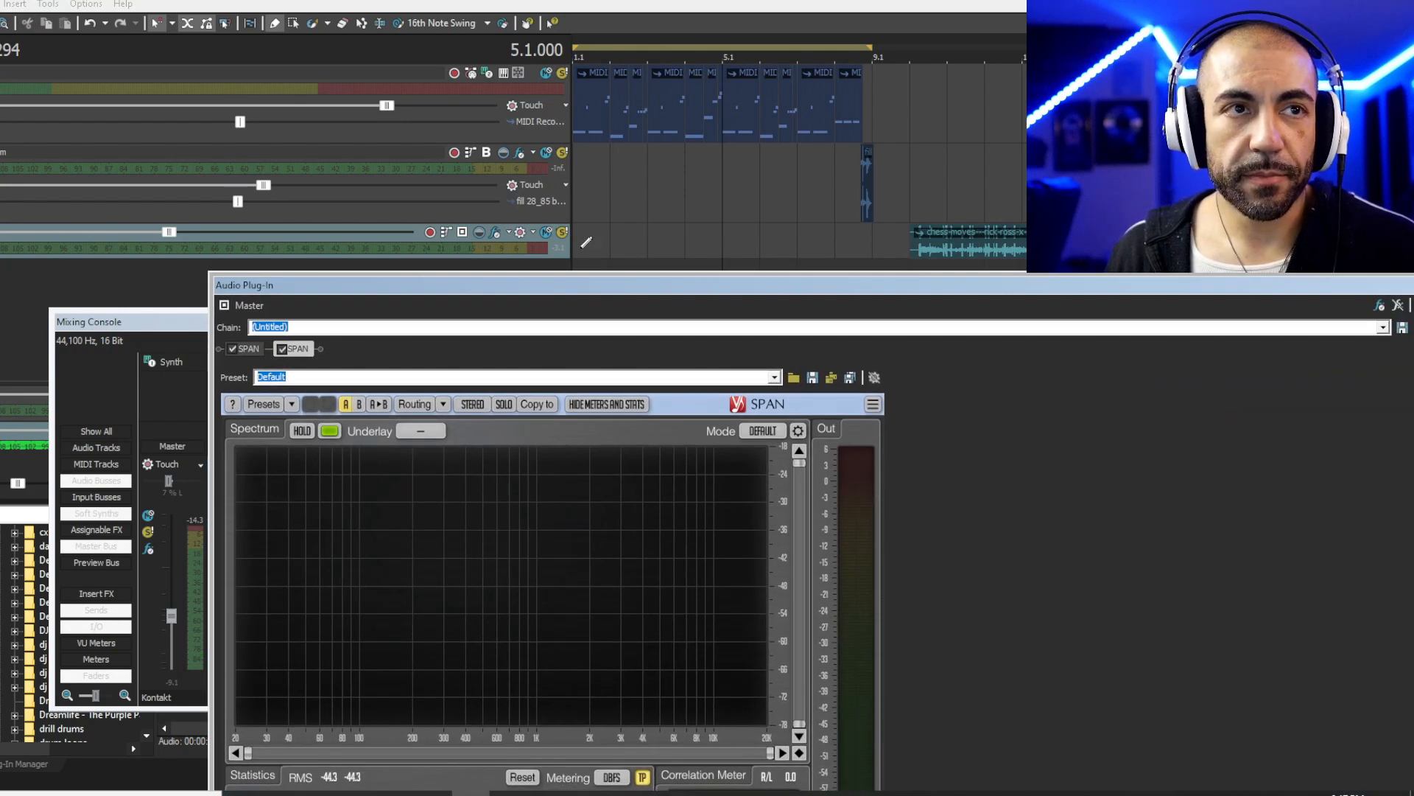
{"action": "left_click", "coordinate": [582, 246]}
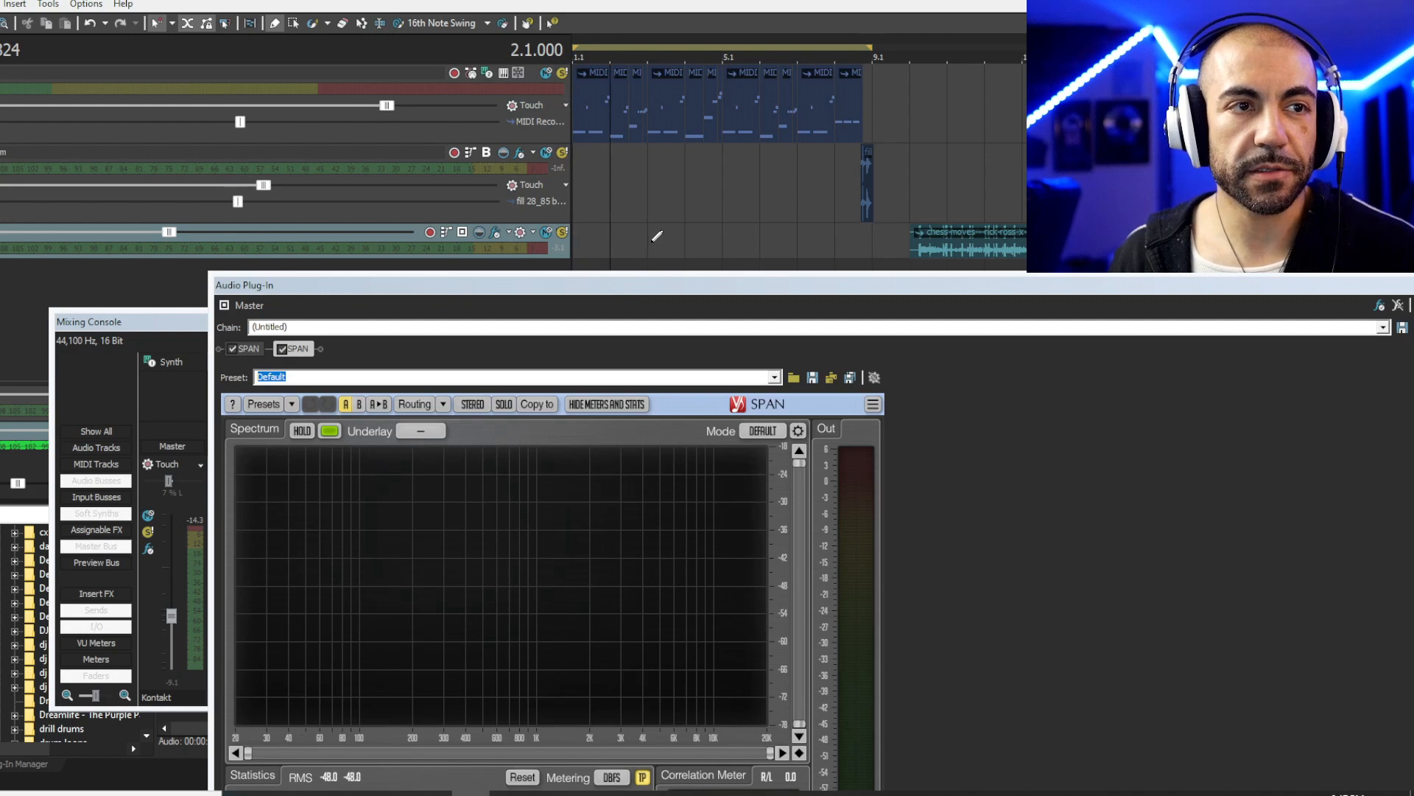
{"action": "key", "text": "space"}
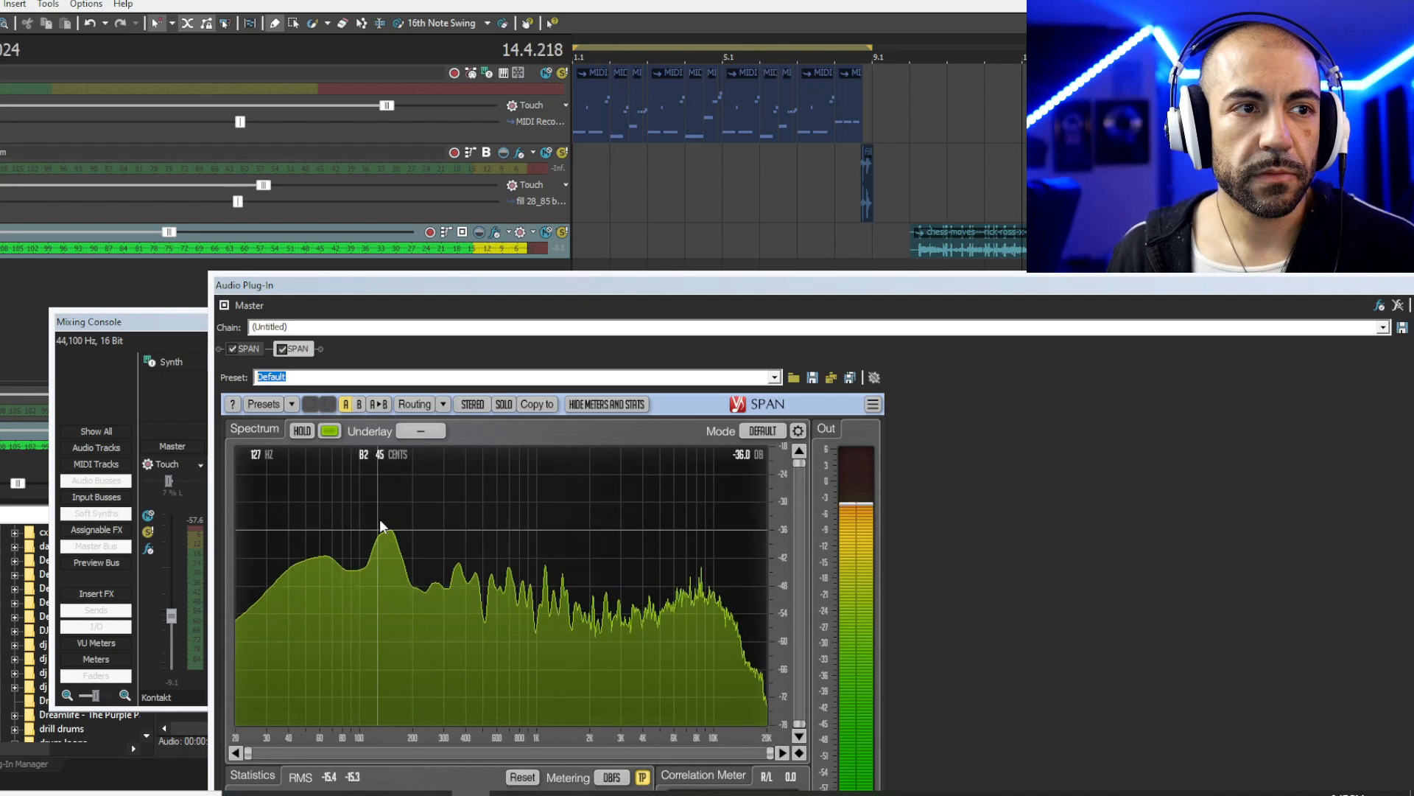
{"action": "key", "text": "space"}
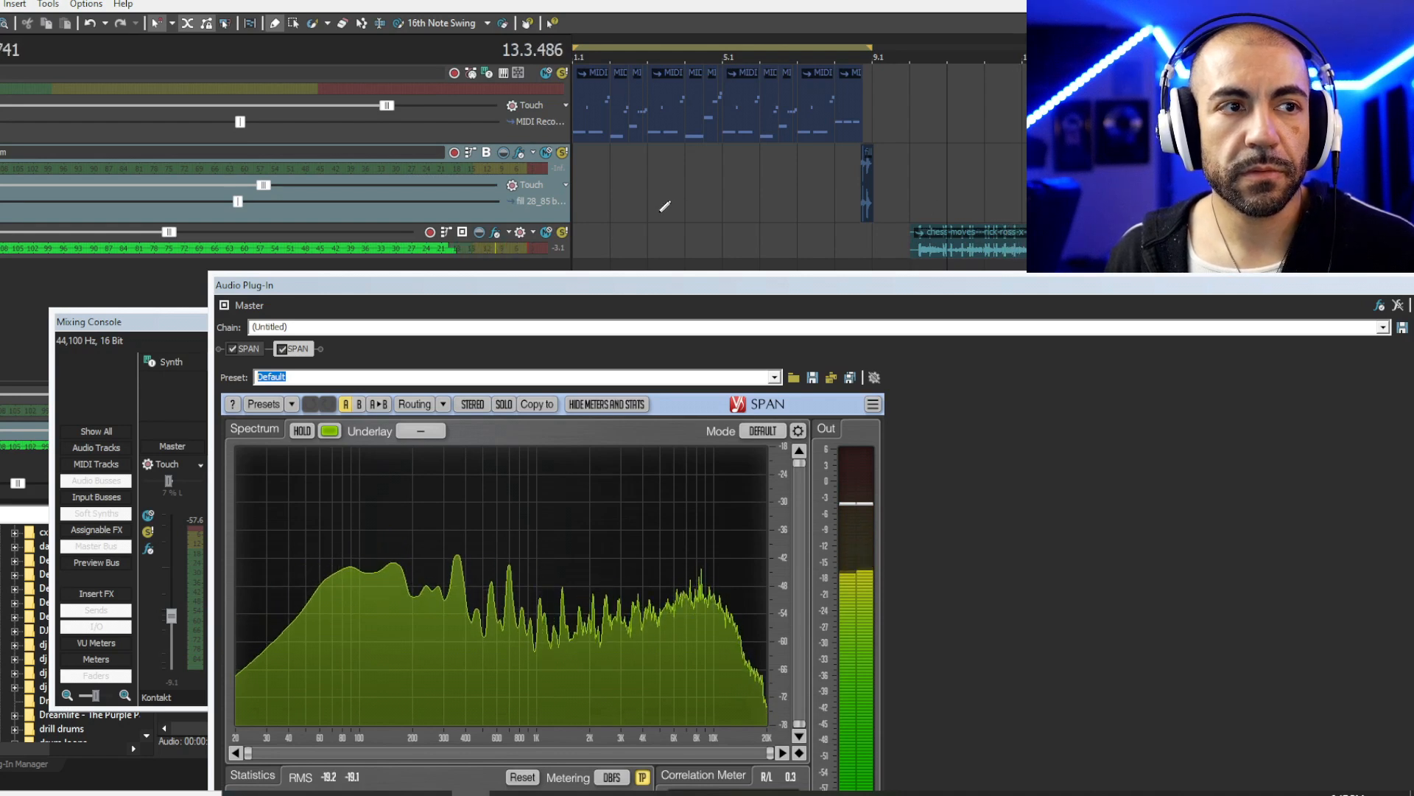
- Jump back to bar 2, then replay the section from bar 11 while watching SPAN
{"action": "left_click", "coordinate": [611, 229]}
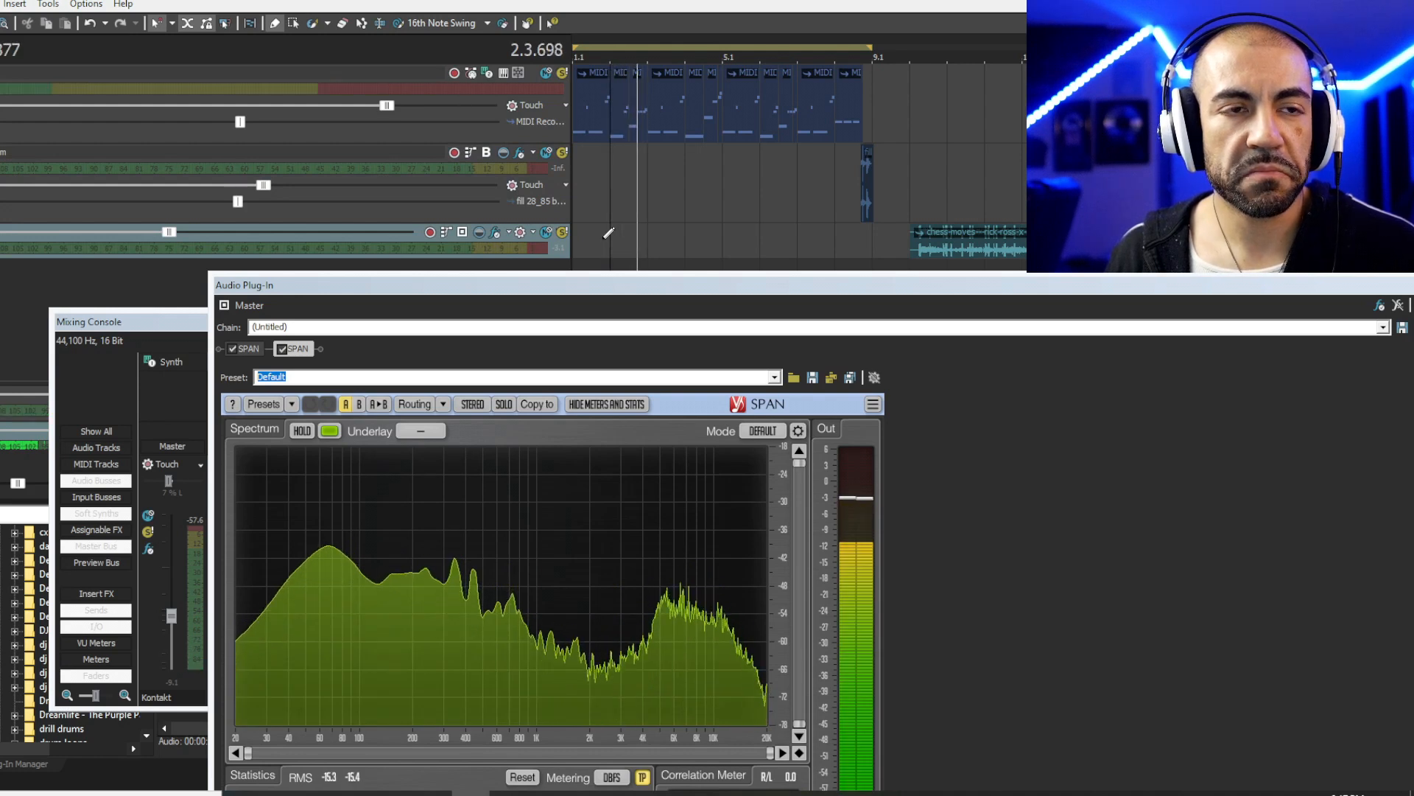
{"action": "key", "text": "space"}
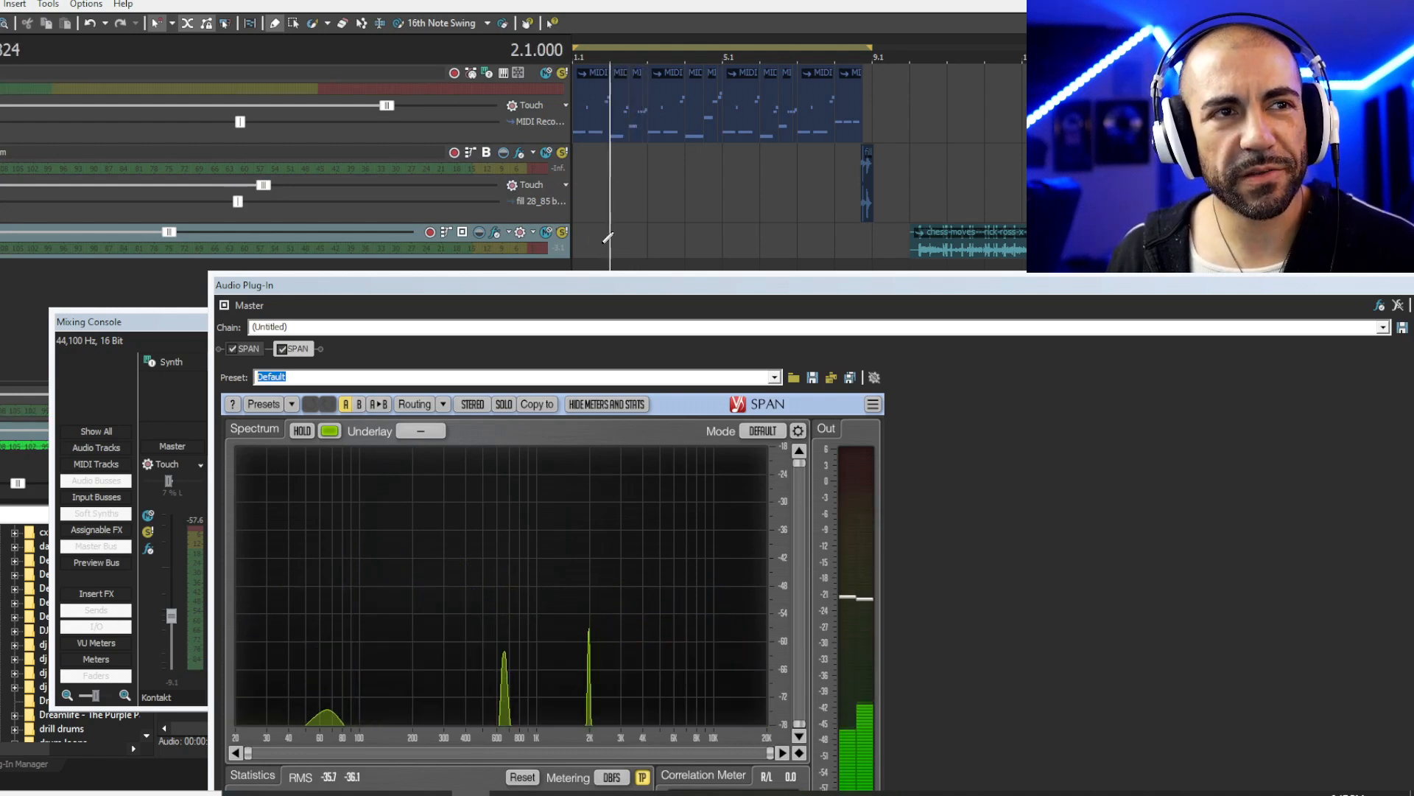
{"action": "key", "text": "space"}
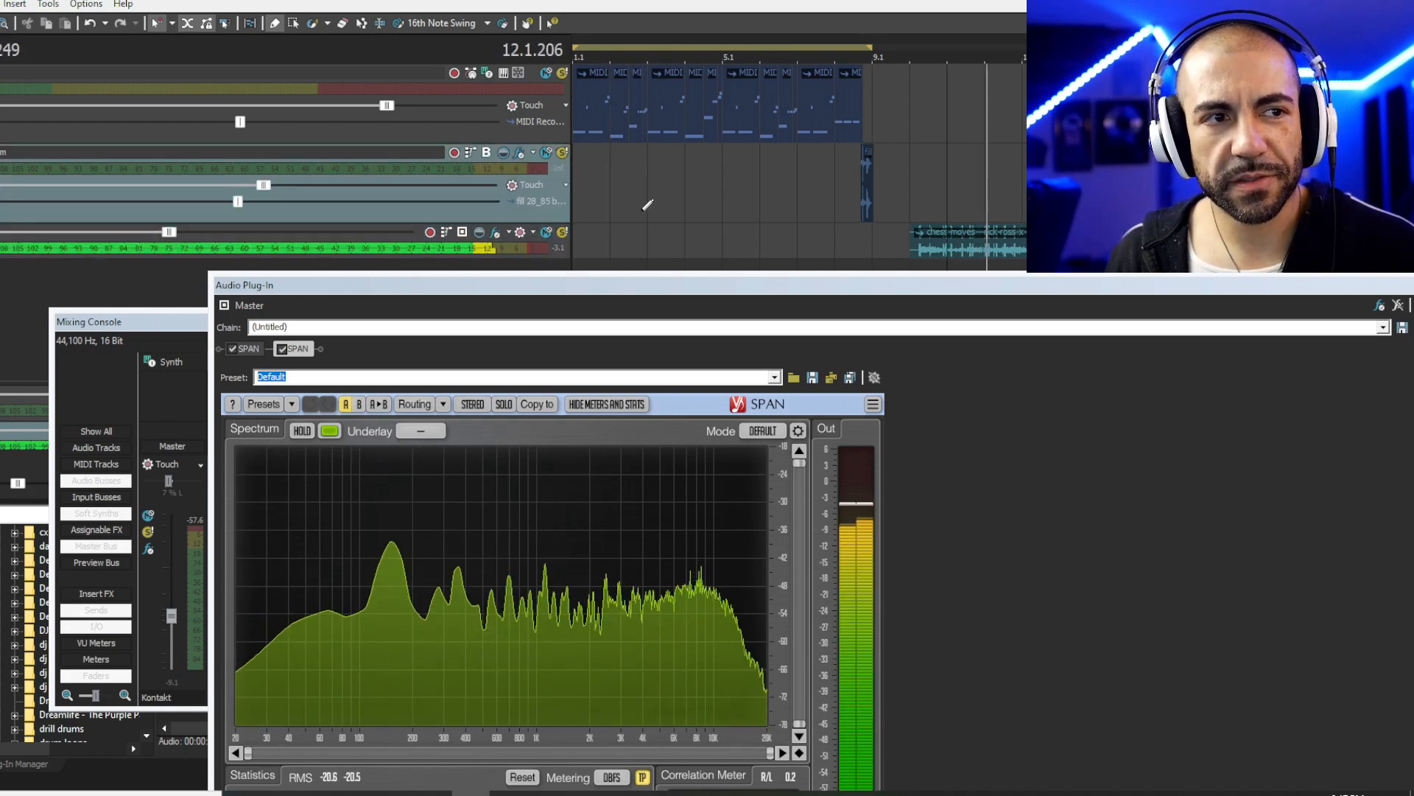
{"action": "key", "text": "space"}
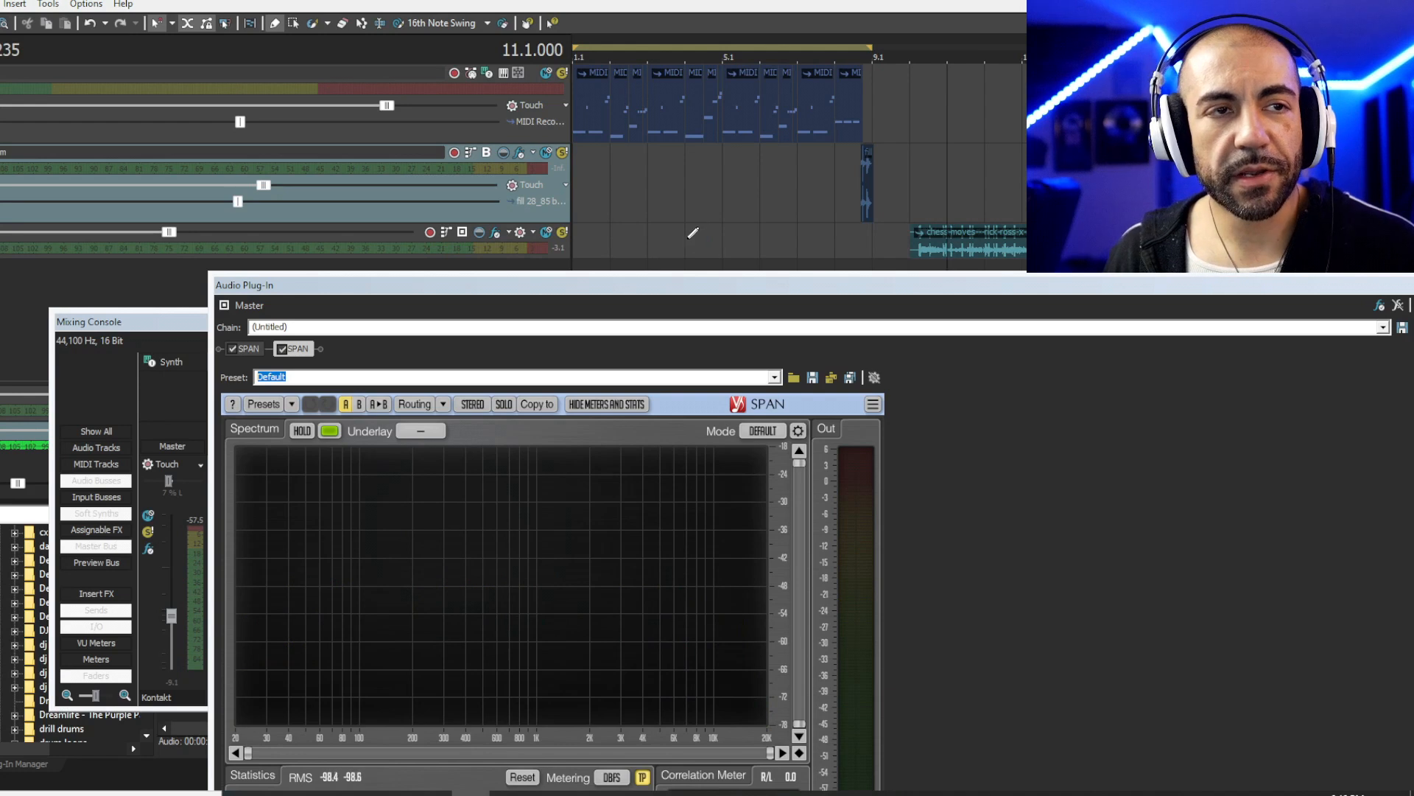
{"action": "key", "text": "space"}
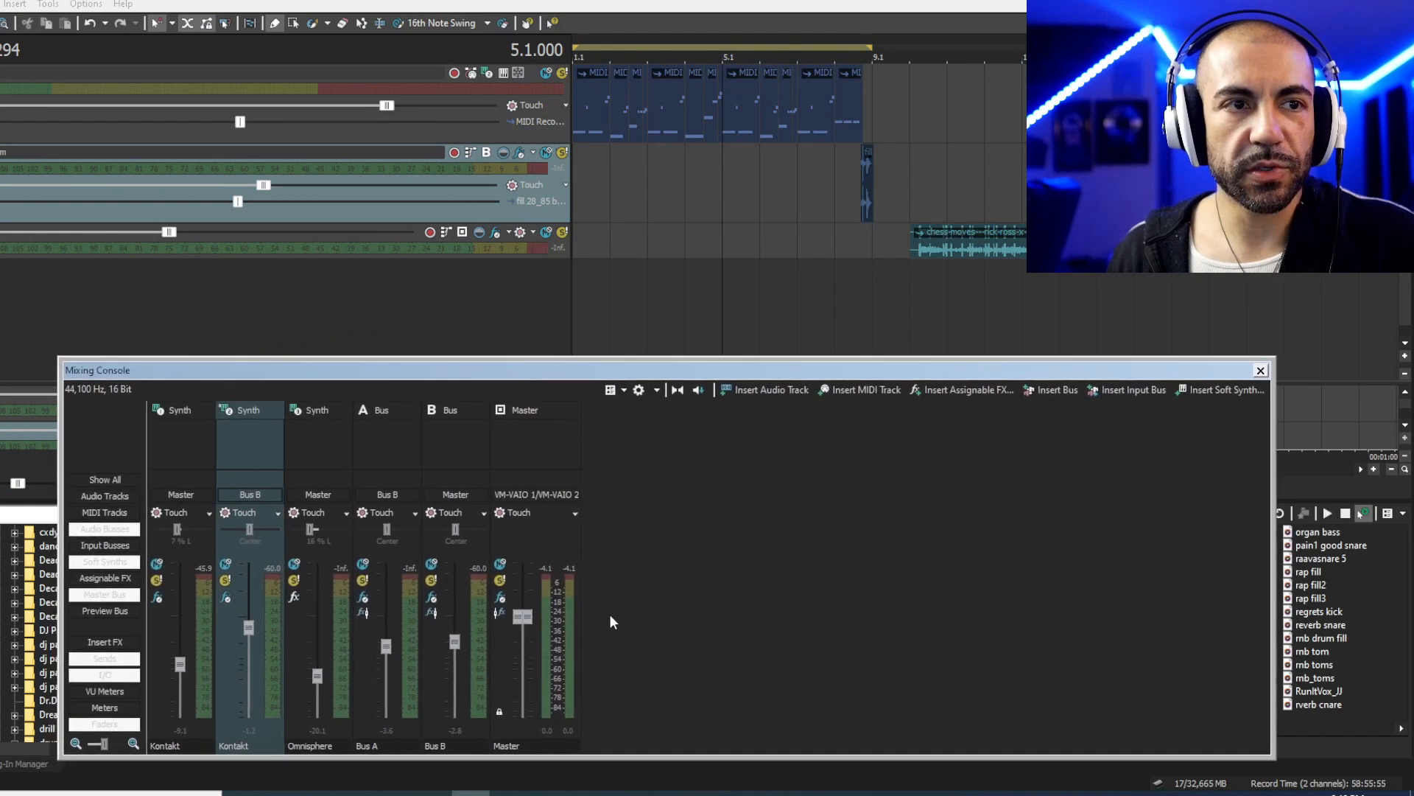
- Delete the SPAN analyzers from the master chain and add TransX Multi Stereo plus Little Clipper
{"action": "left_click", "coordinate": [500, 598]}
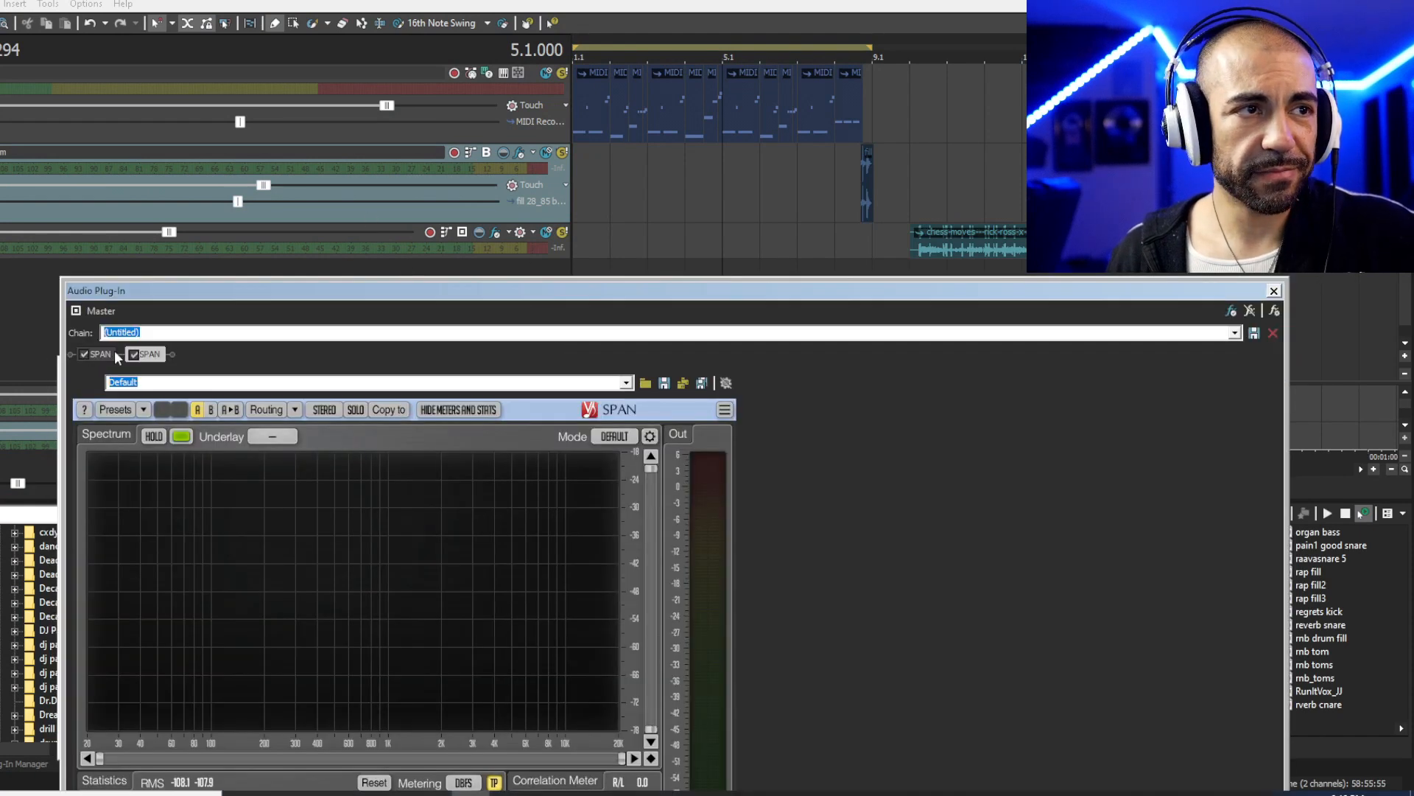
{"action": "key", "text": "Delete"}
{"action": "key", "text": "Delete"}
{"action": "left_click_drag", "start_coordinate": [312, 287], "coordinate": [270, 136]}
{"action": "left_click", "coordinate": [1232, 138]}
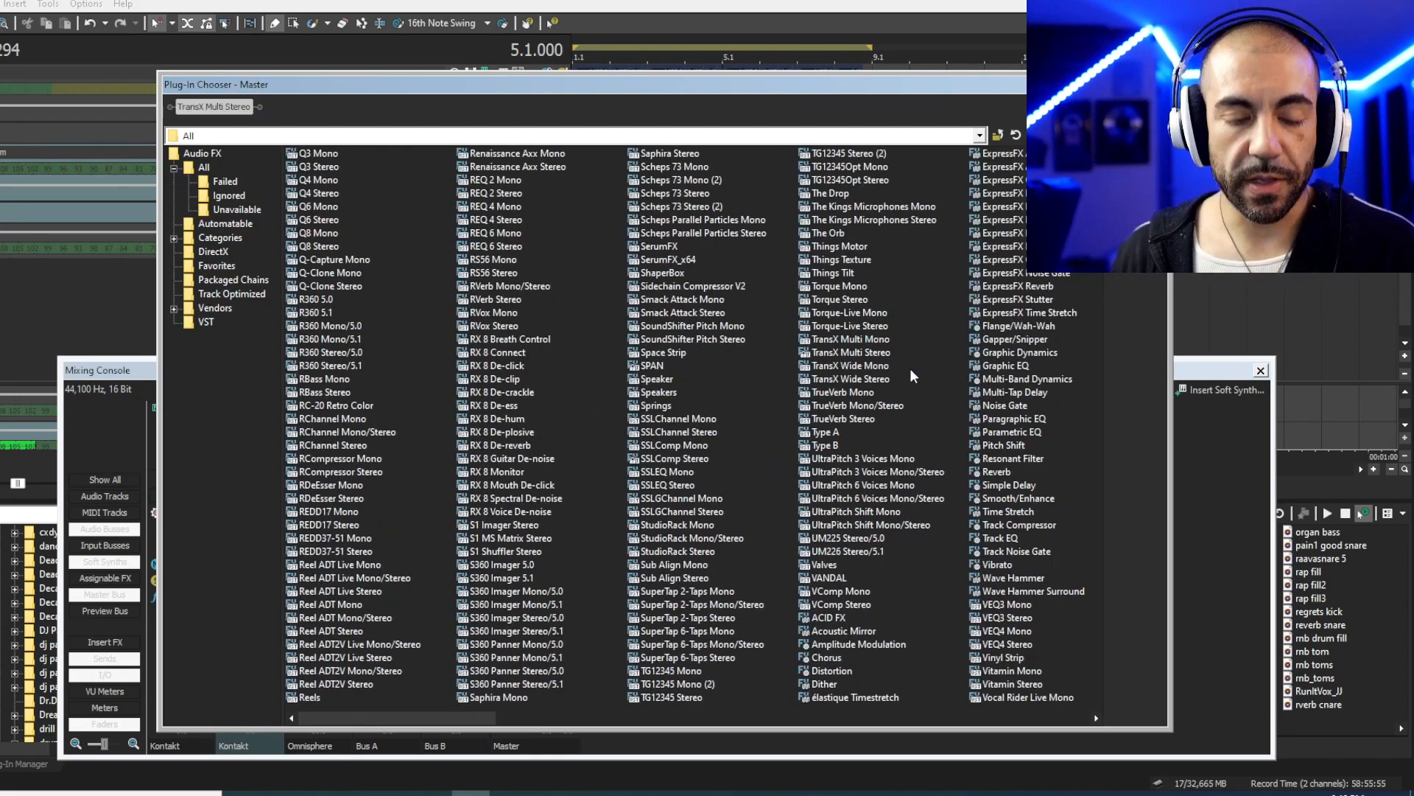
{"action": "key", "text": "k"}
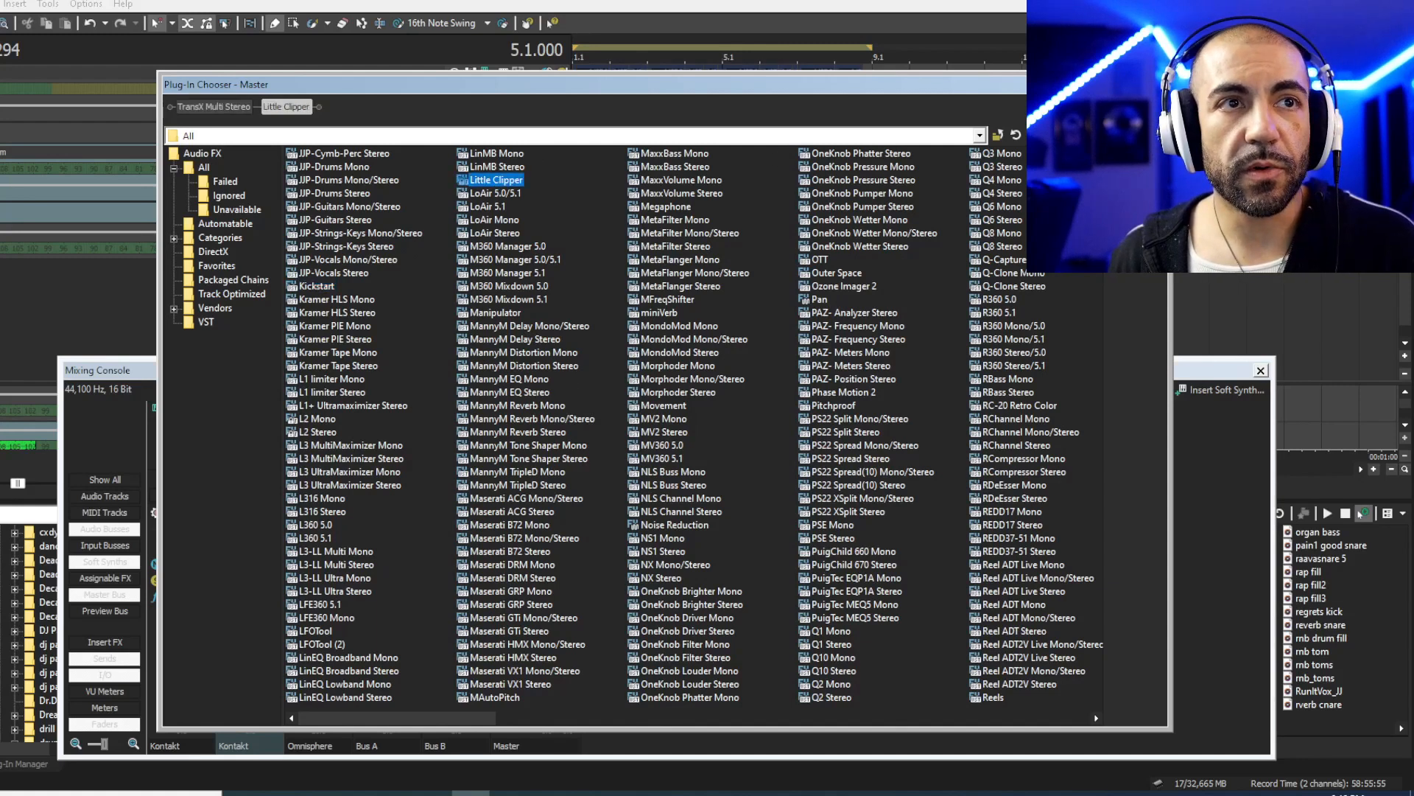
{"action": "key", "text": "Return"}
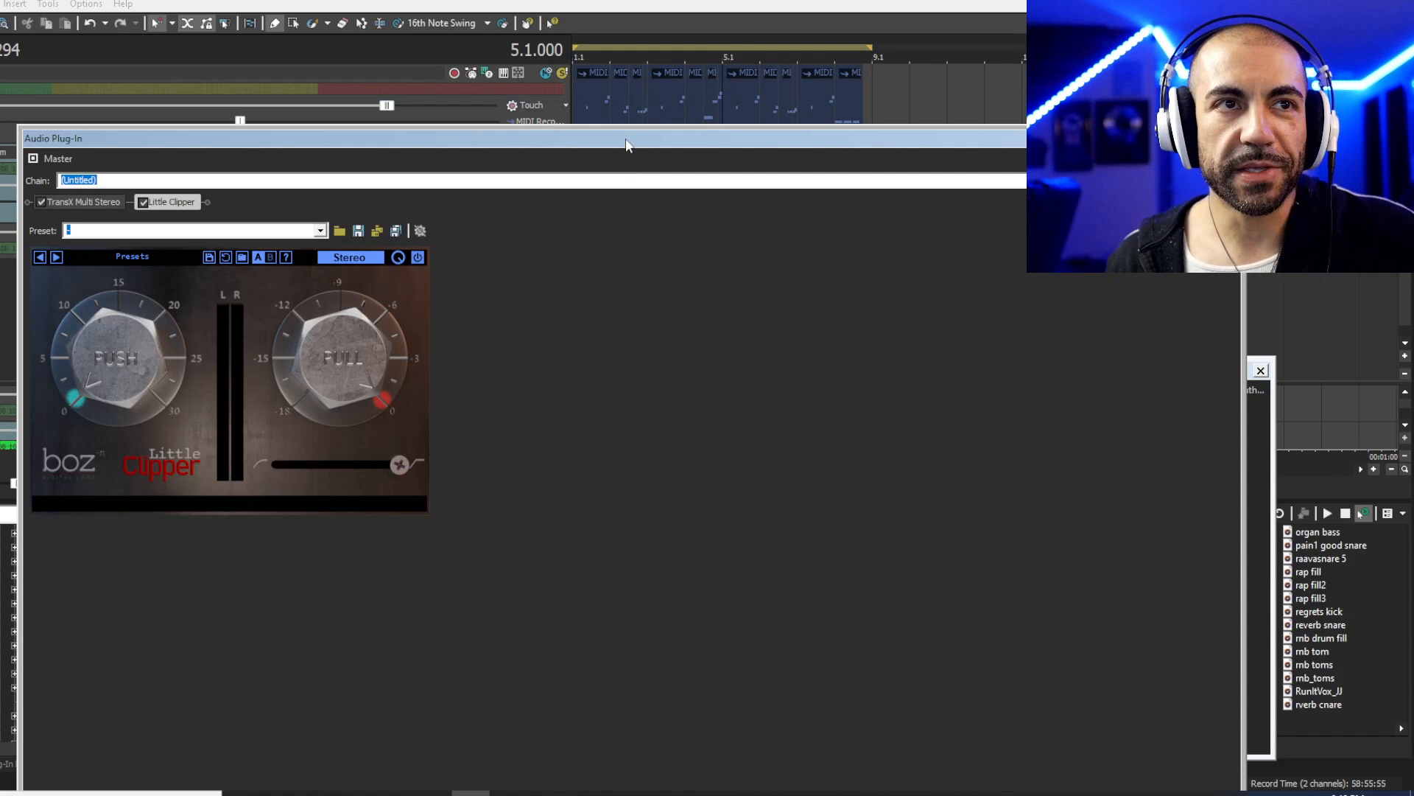
- Load the More Punch preset into the master's TransX Multi Stereo and enable it
{"action": "left_click_drag", "start_coordinate": [626, 140], "coordinate": [644, 256]}
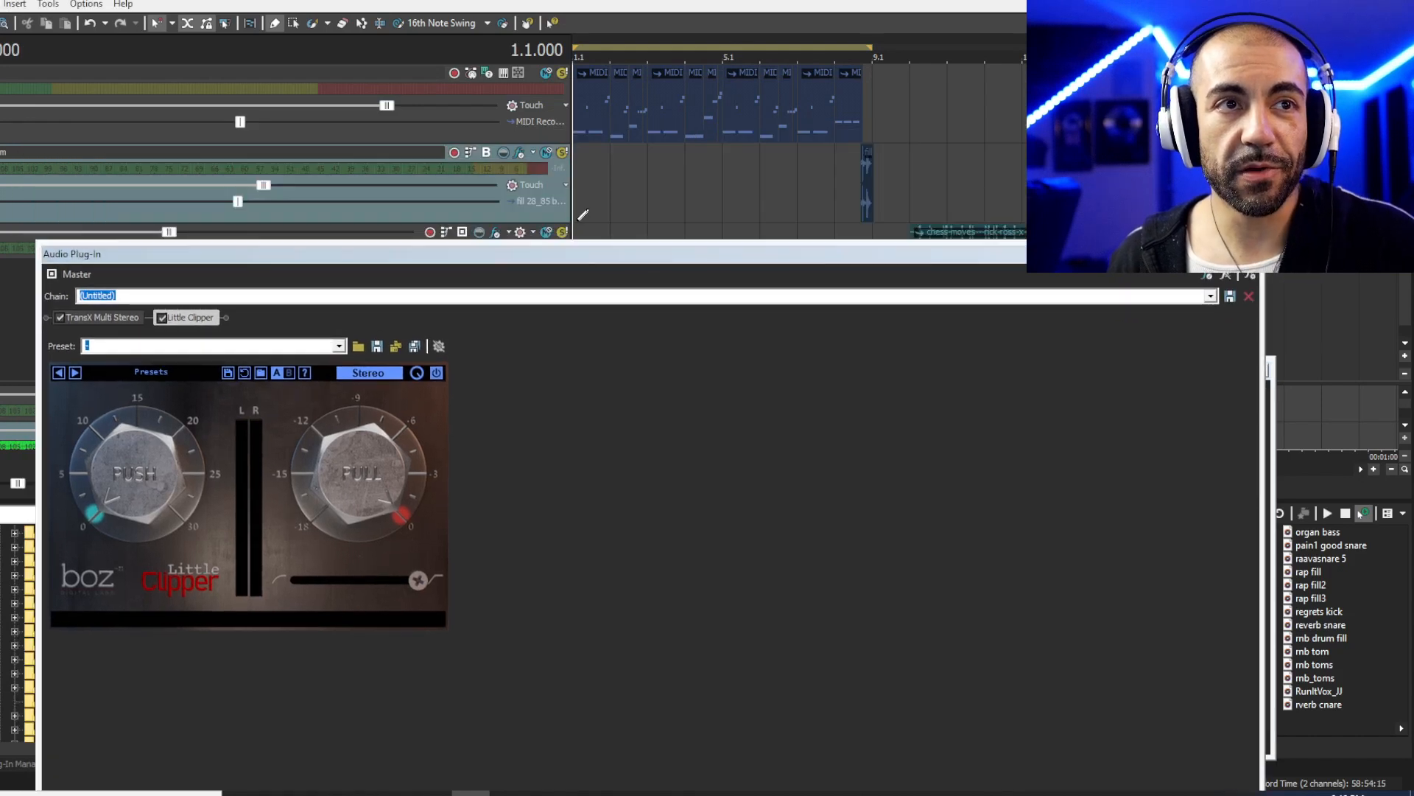
{"action": "left_click", "coordinate": [137, 317]}
{"action": "left_click", "coordinate": [61, 317]}
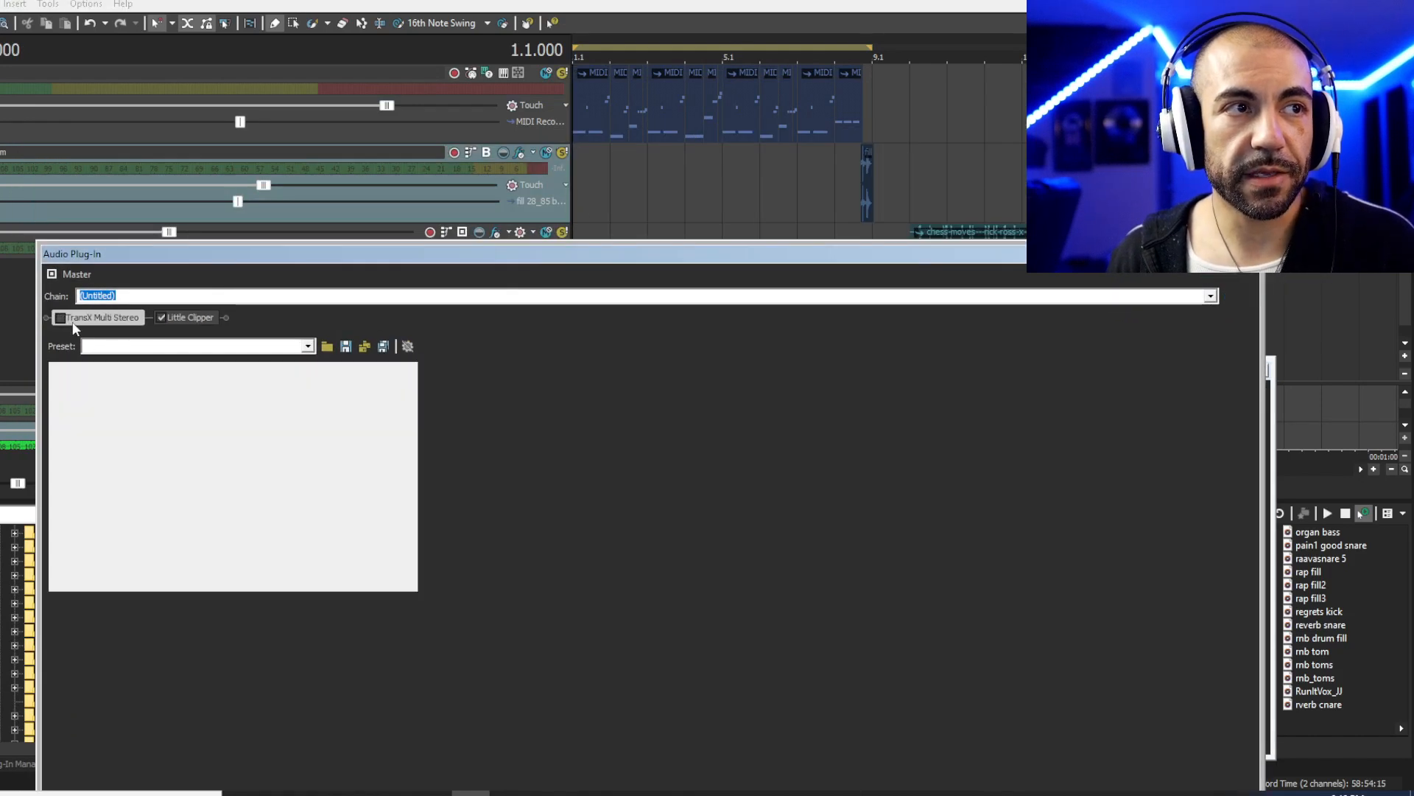
{"action": "left_click", "coordinate": [161, 317]}
{"action": "left_click", "coordinate": [578, 225]}
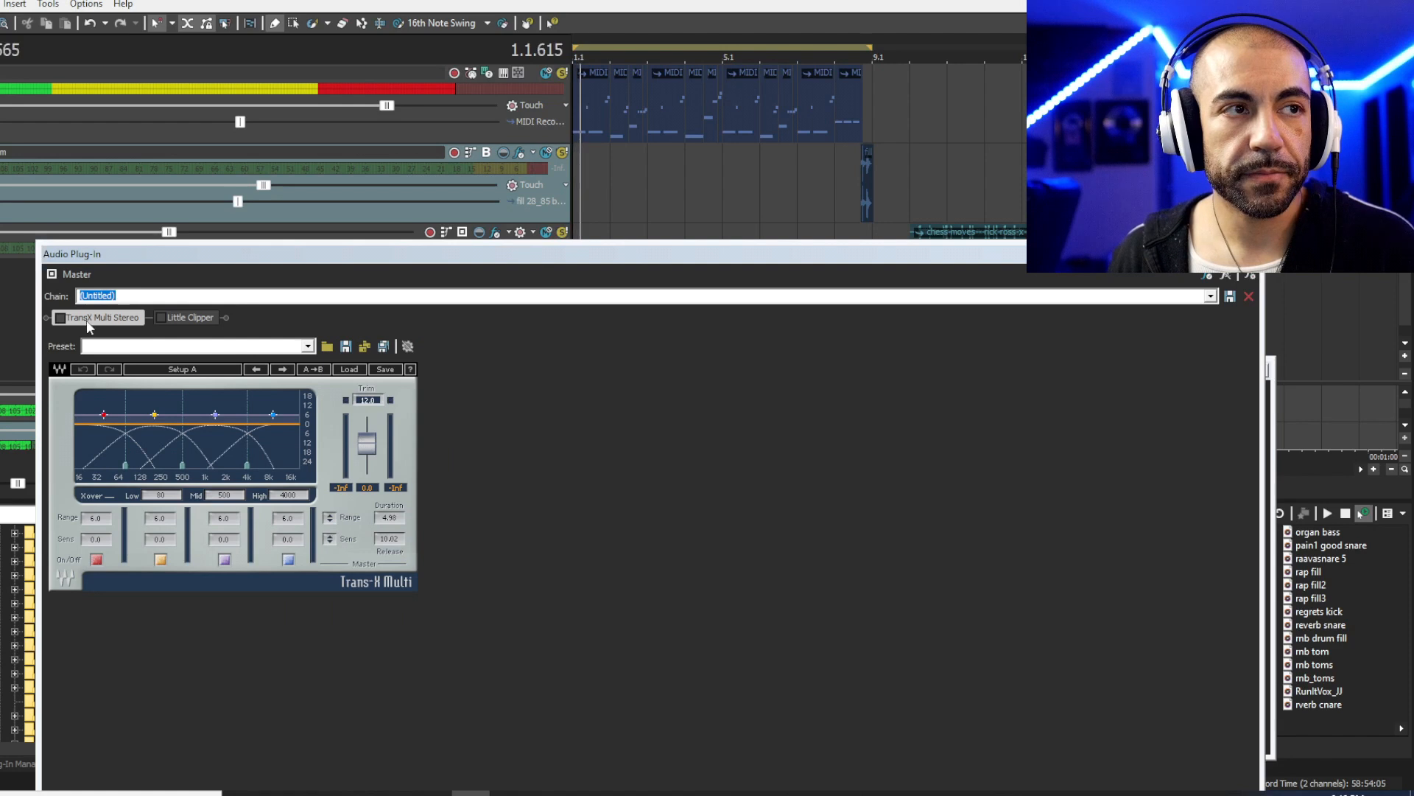
{"action": "left_click", "coordinate": [349, 369]}
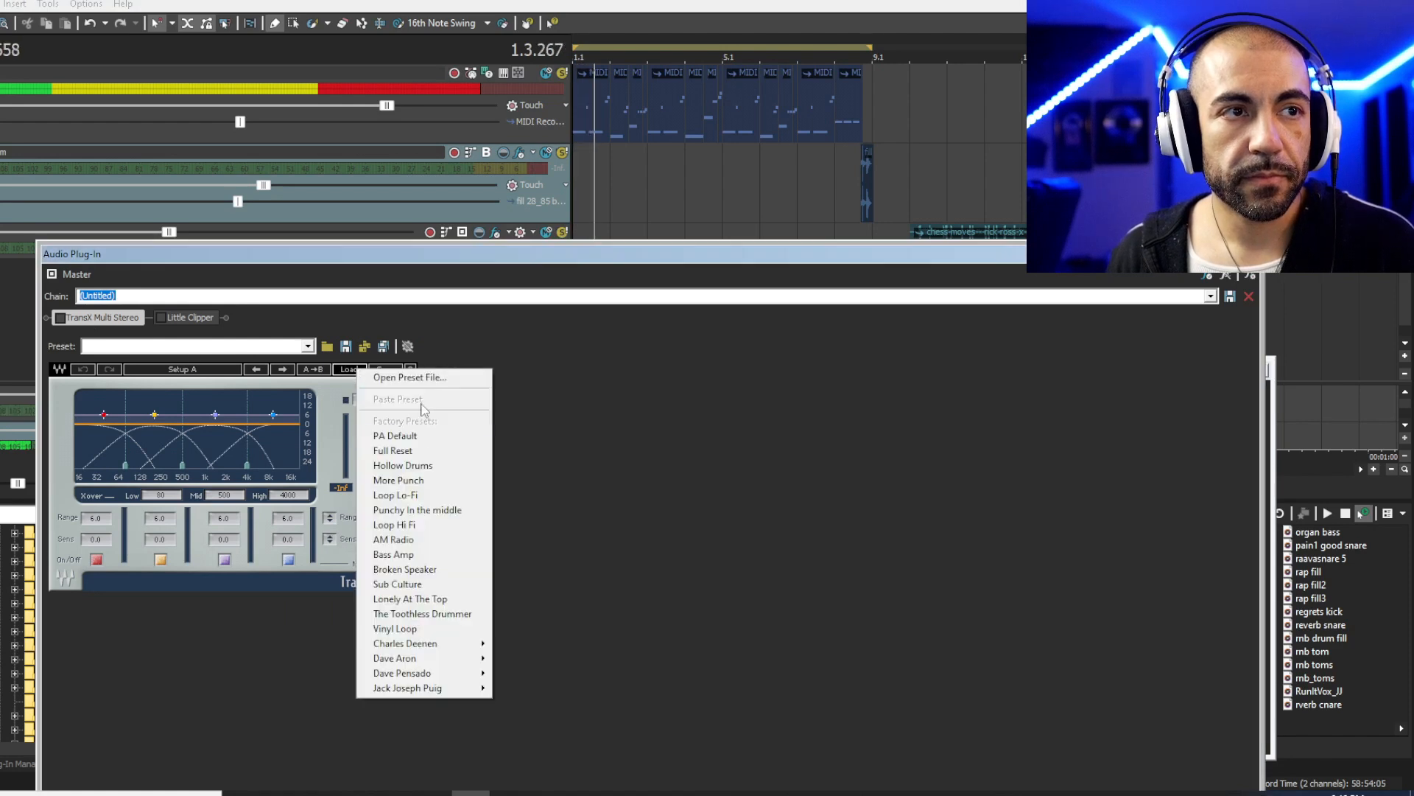
{"action": "left_click", "coordinate": [435, 485]}
{"action": "left_click", "coordinate": [59, 318]}
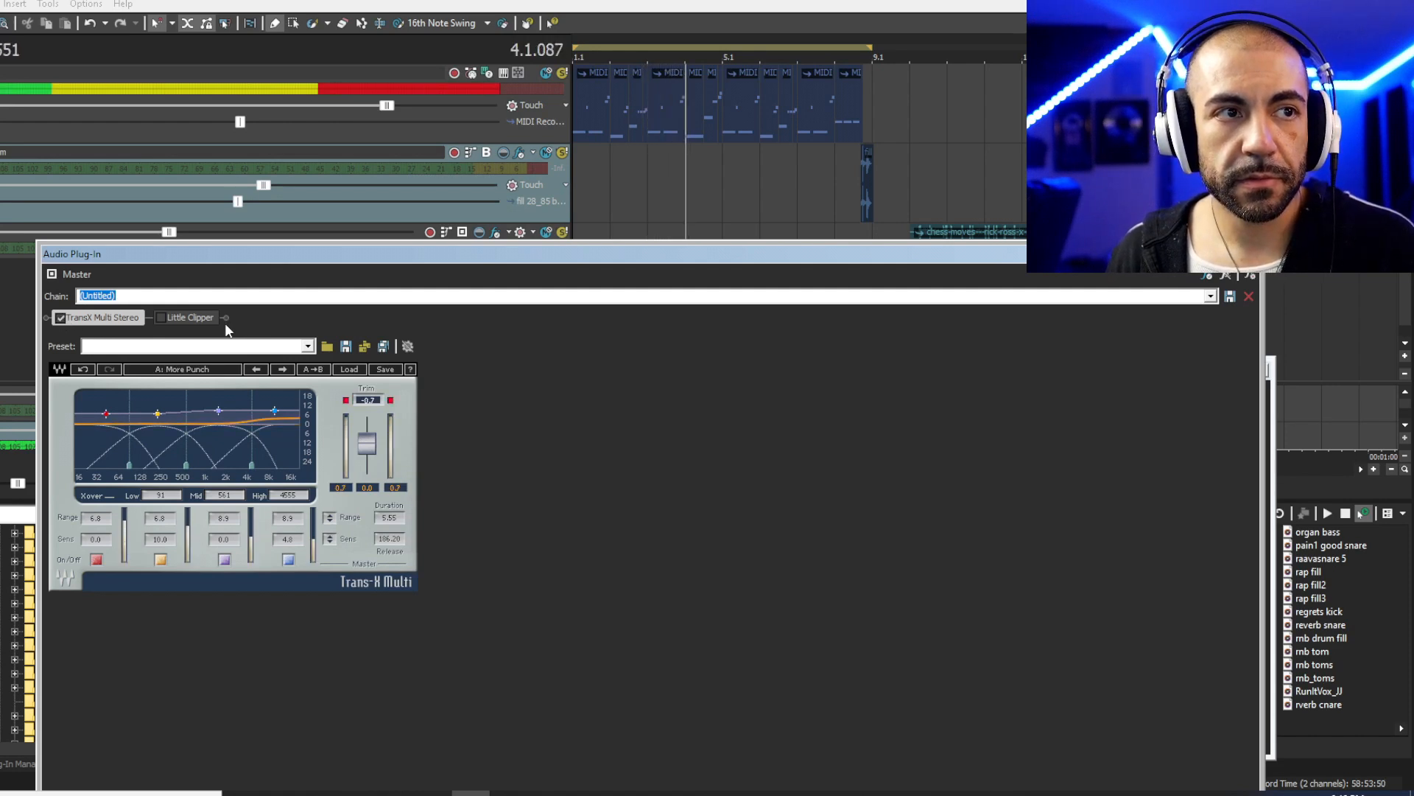
- Enable Little Clipper with push at about 2.11 dB, compare it bypassed, and close the window
{"action": "left_click", "coordinate": [205, 318]}
{"action": "left_click", "coordinate": [161, 318]}
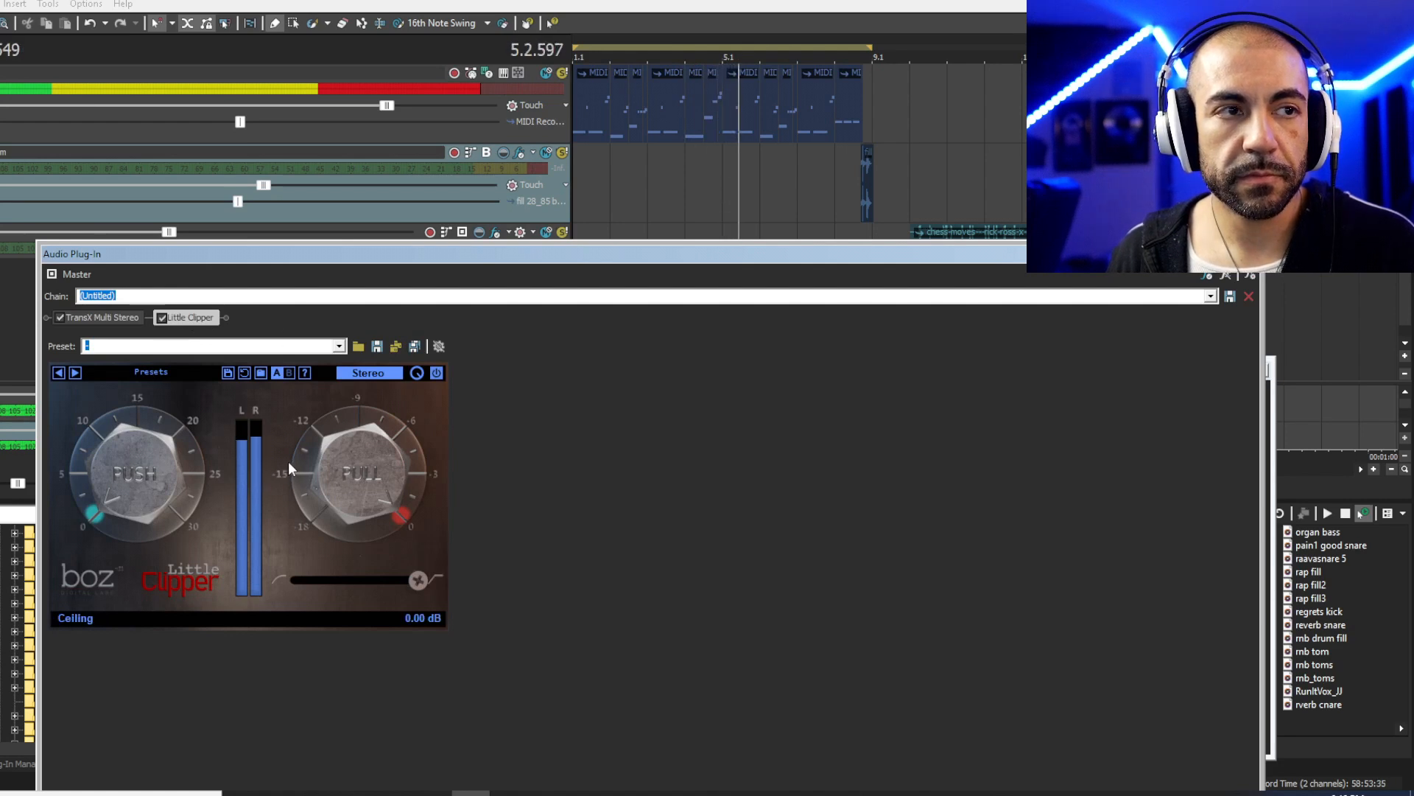
{"action": "left_click_drag", "start_coordinate": [177, 491], "coordinate": [139, 470]}
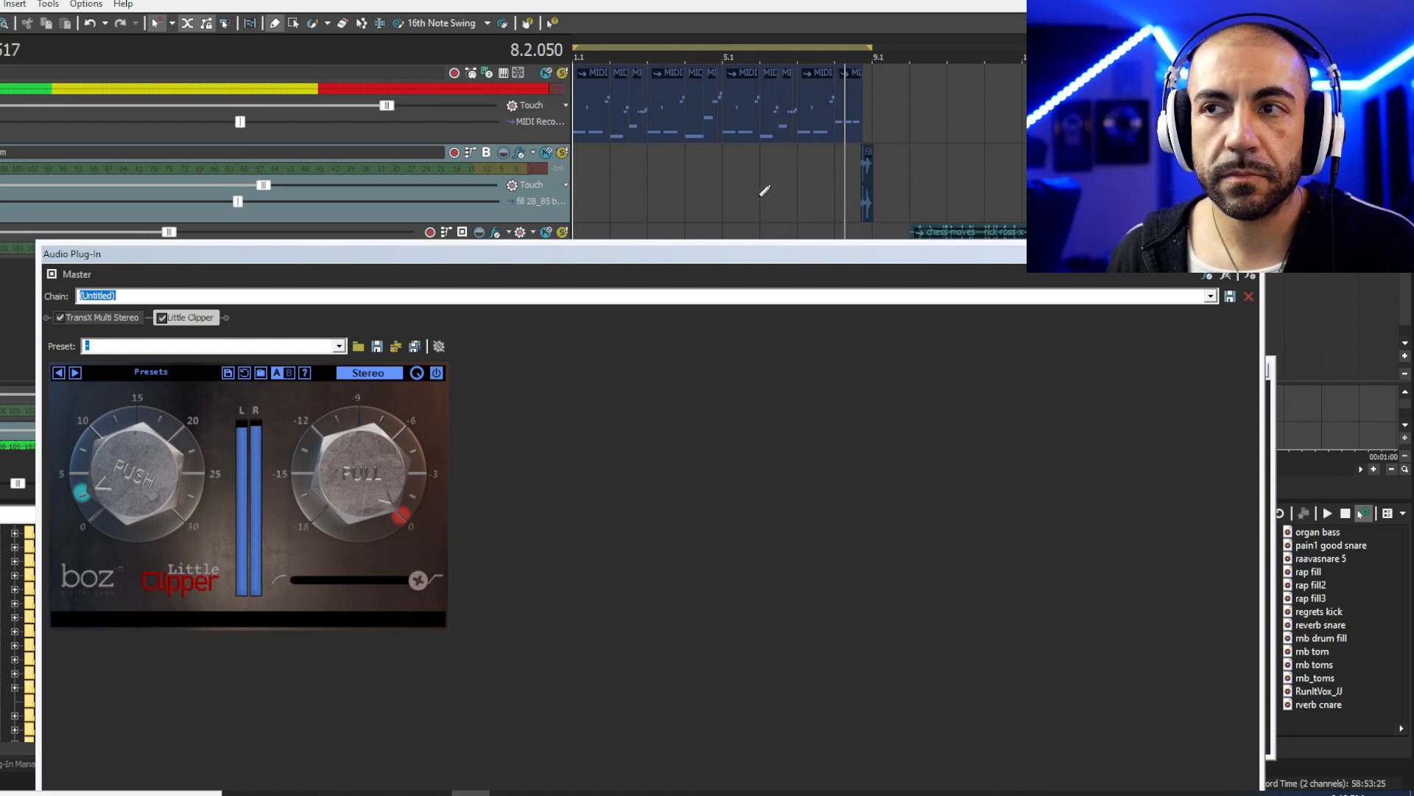
{"action": "key", "text": "space"}
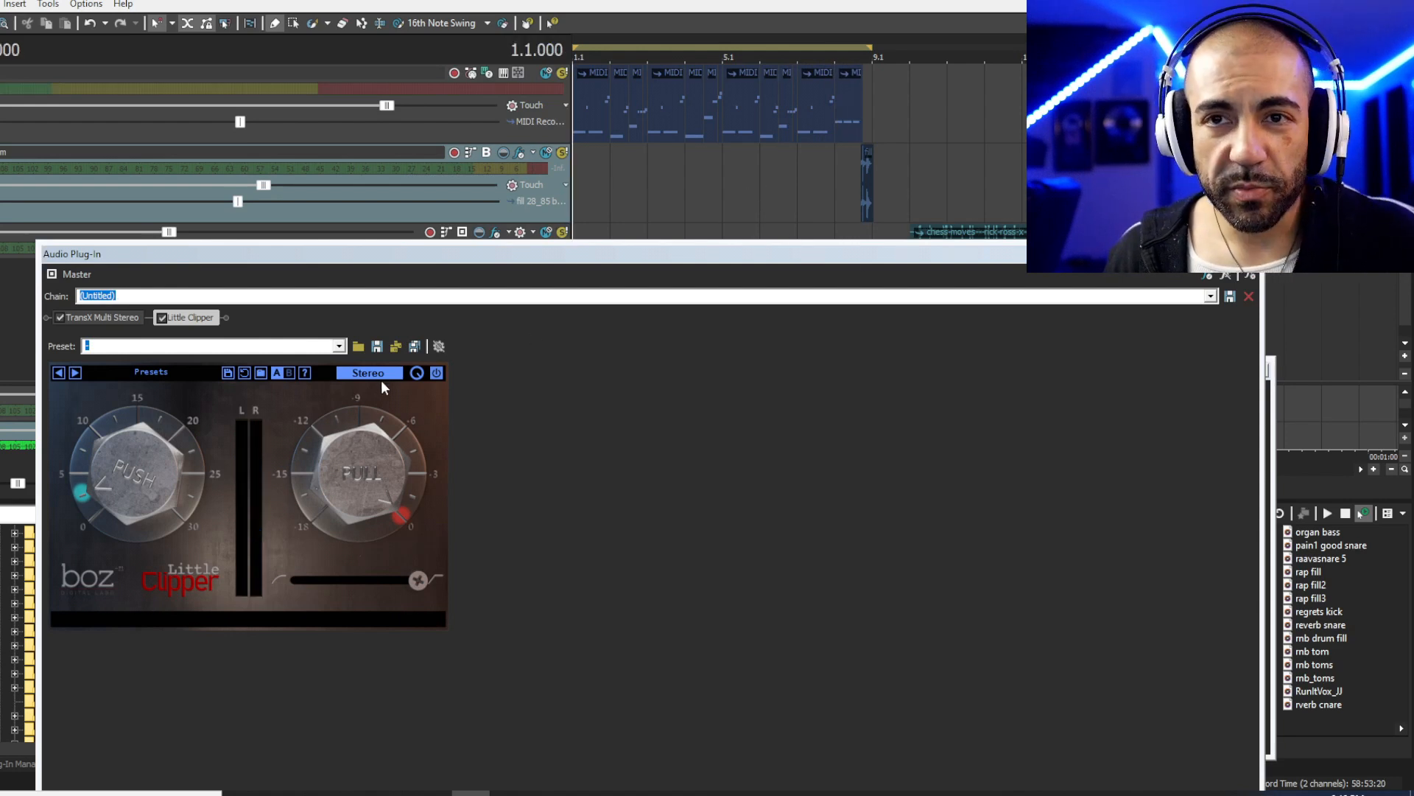
{"action": "left_click", "coordinate": [161, 318]}
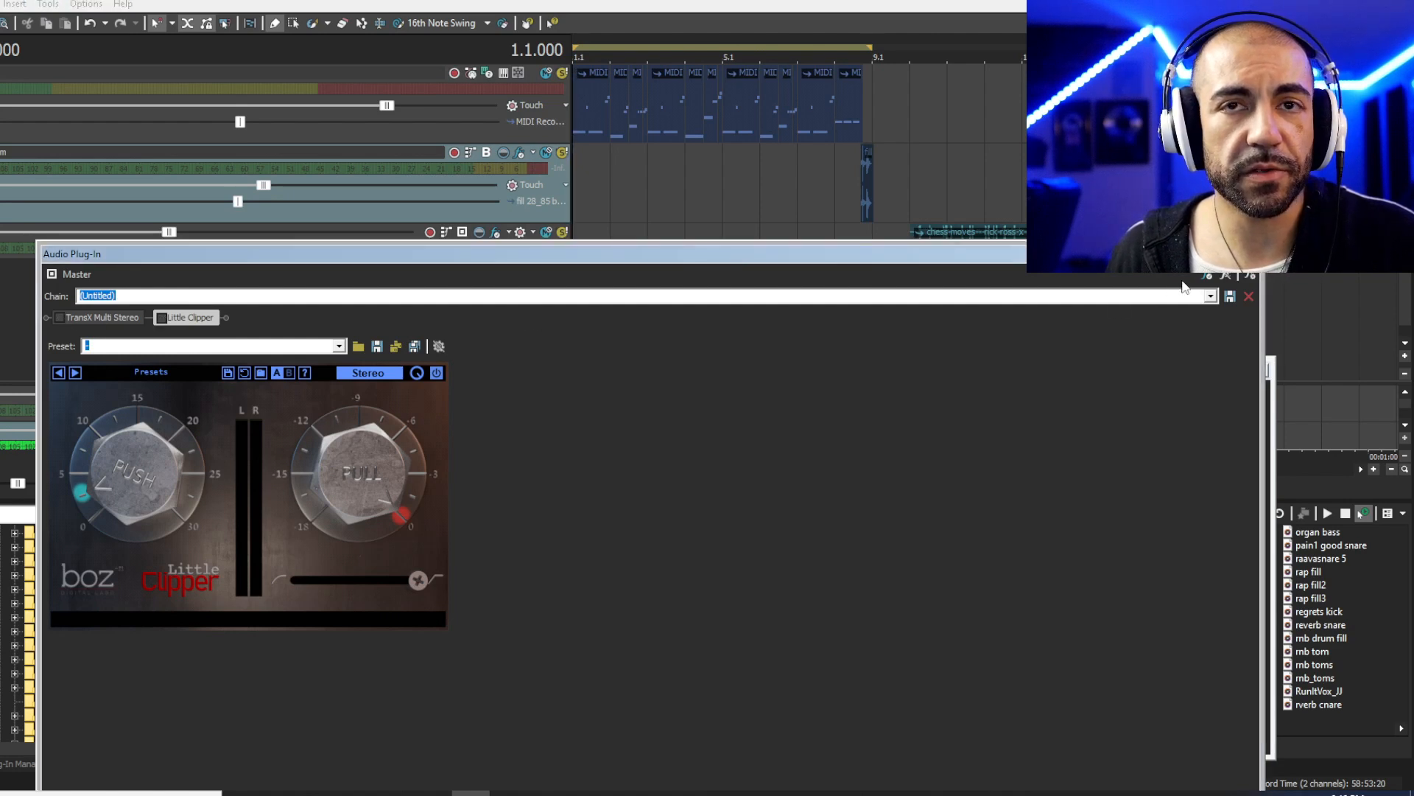
{"action": "right_click", "coordinate": [125, 316]}
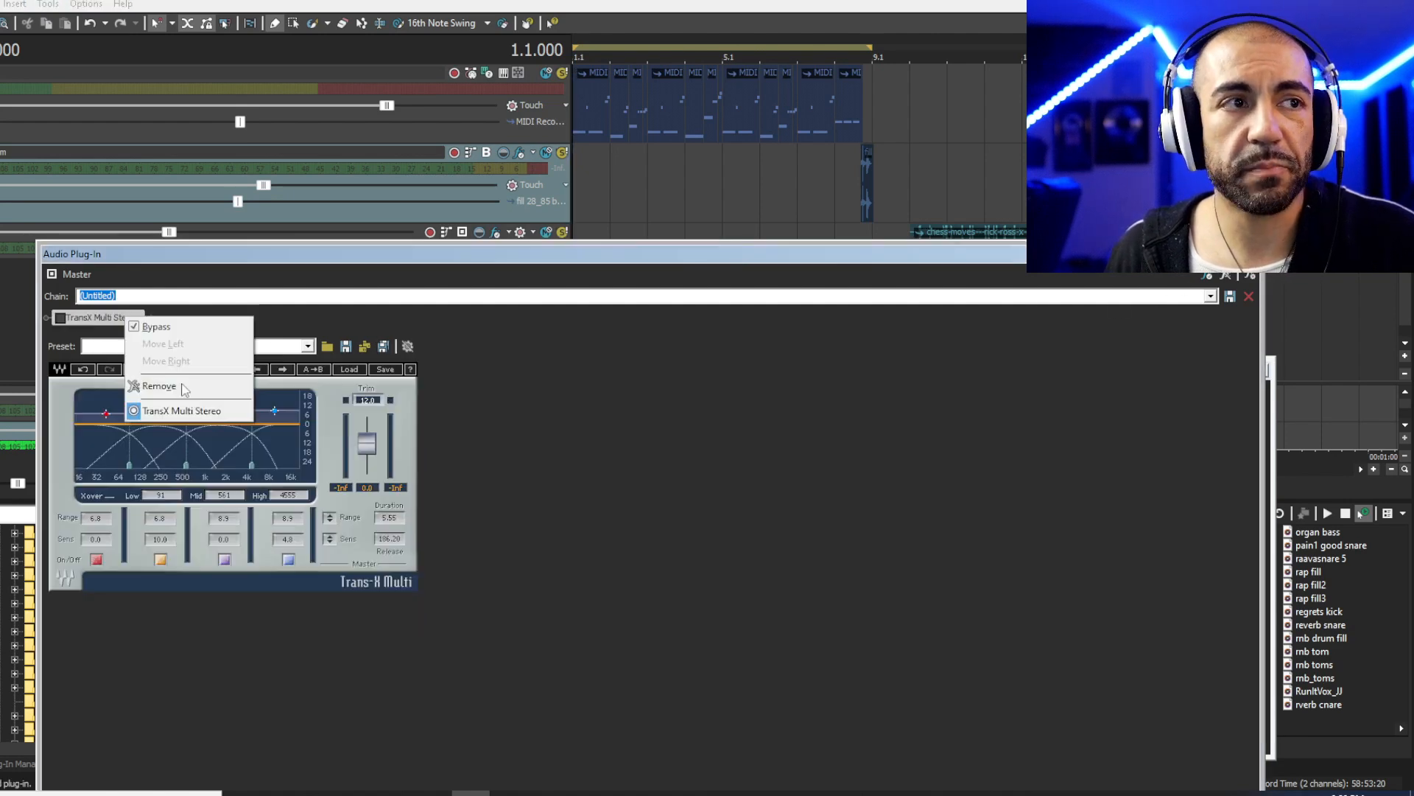
{"action": "left_click", "coordinate": [182, 387]}
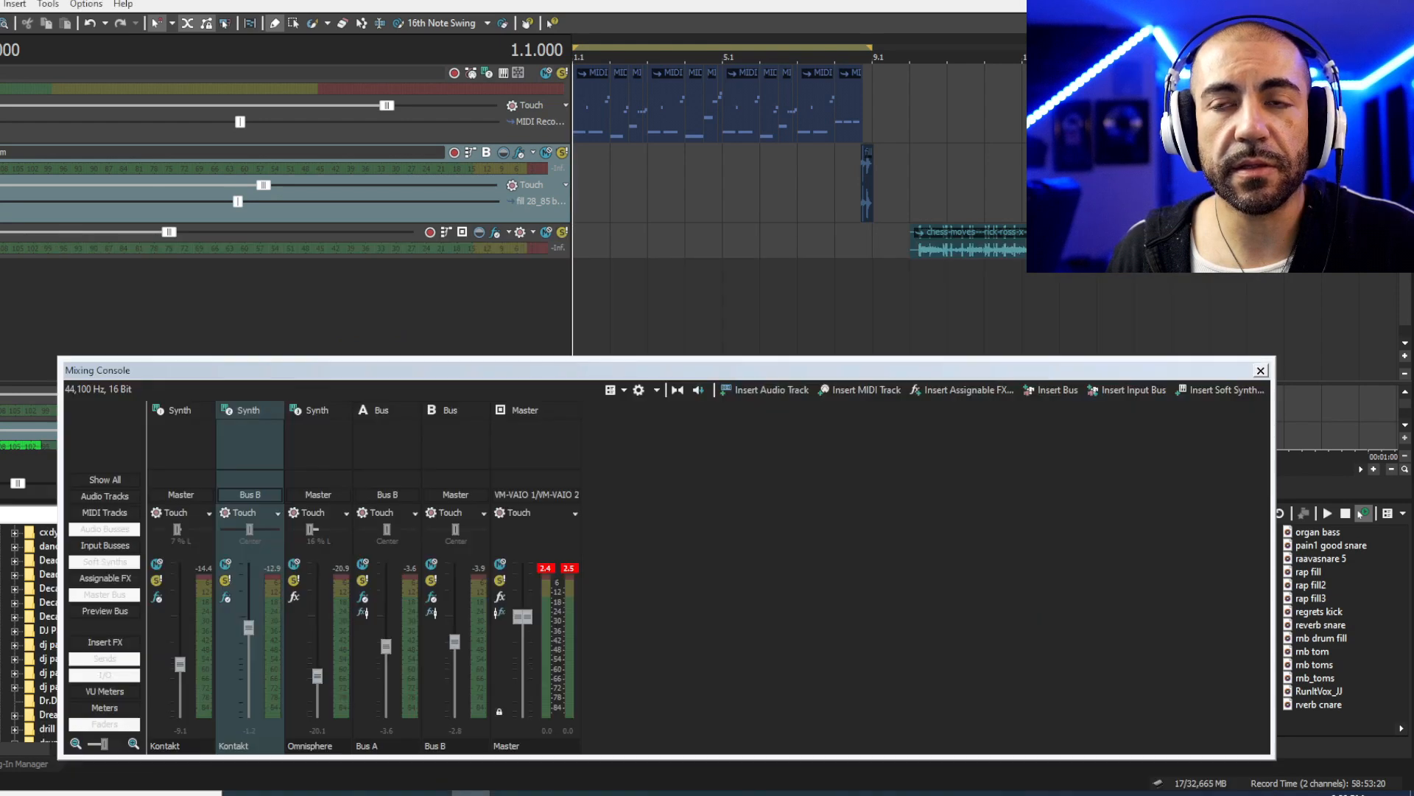